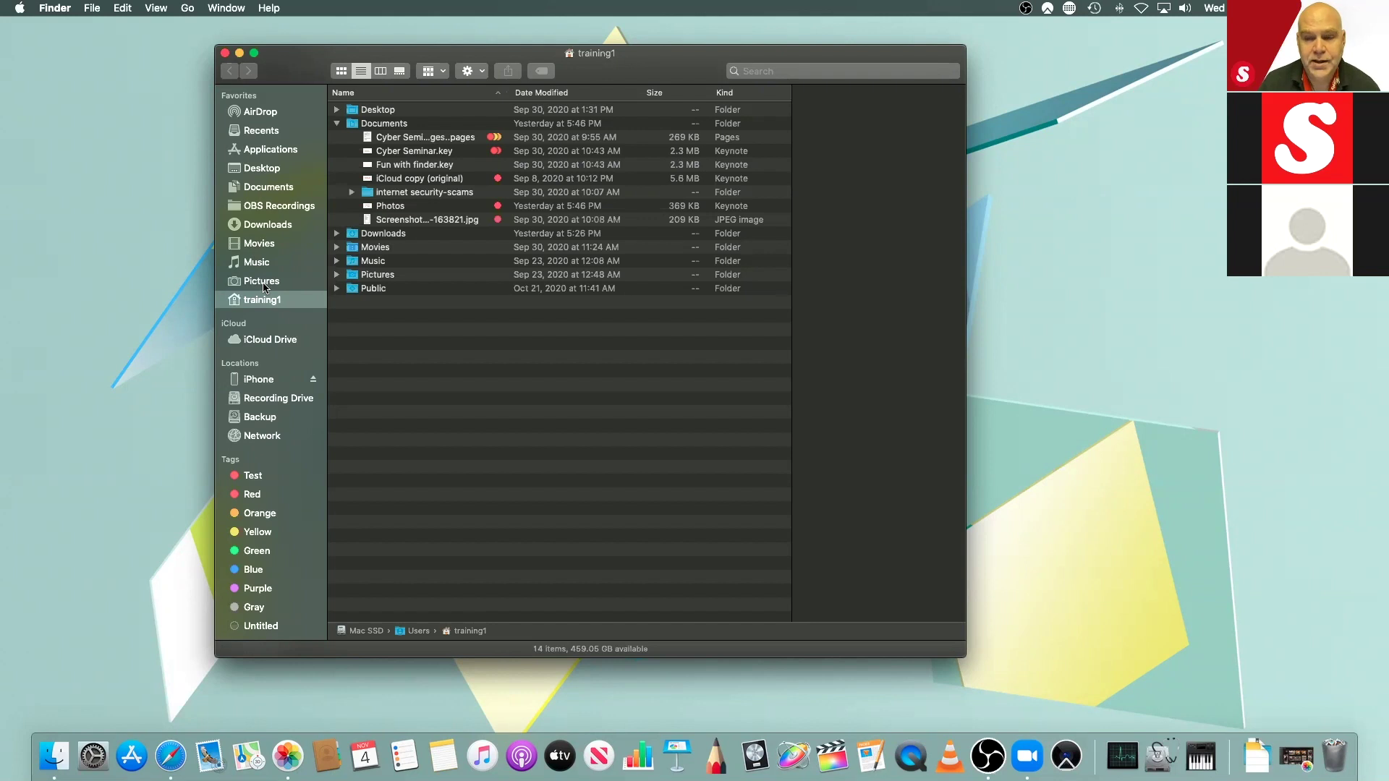
Step: Move the Photos Library file below the Graphics folder in the Pictures folder, and shift the Finder window aside
click(261, 281)
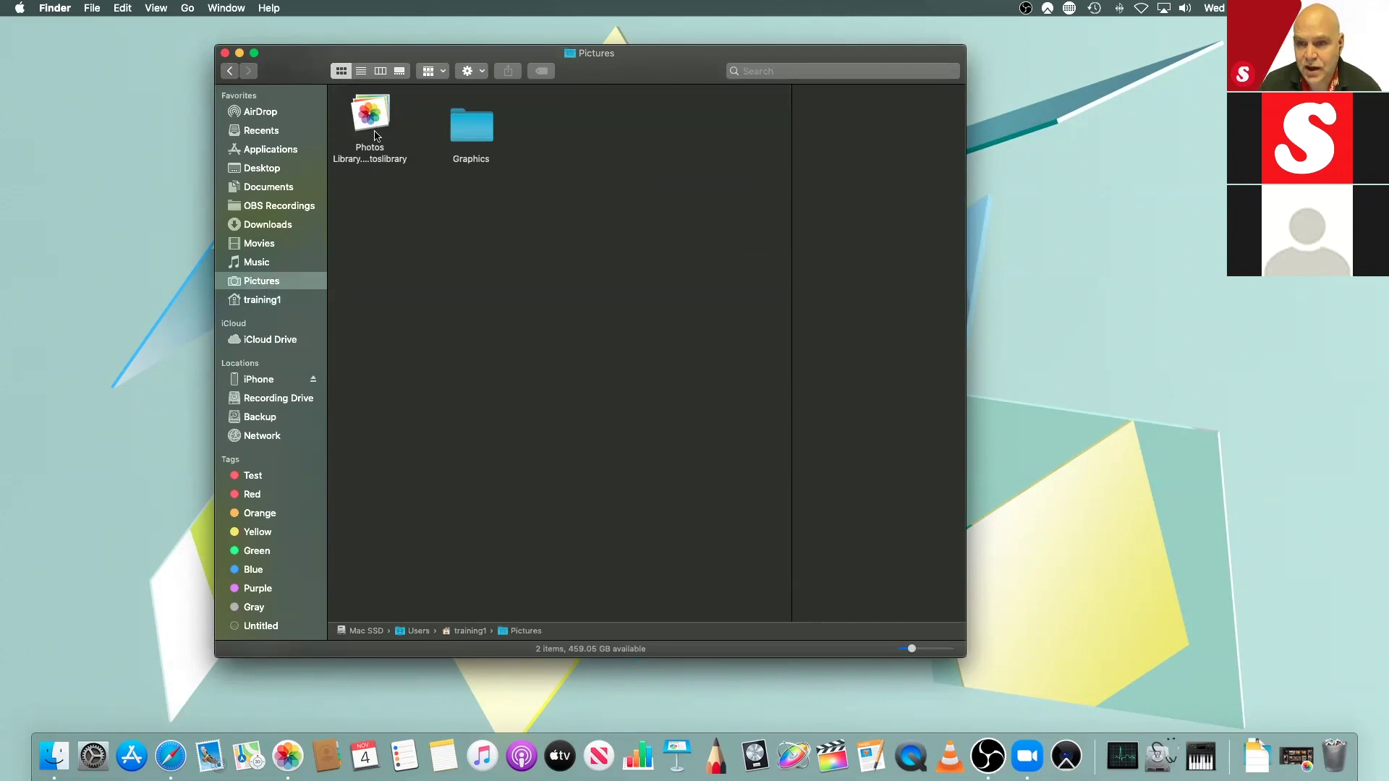
drag(377, 136, 501, 277)
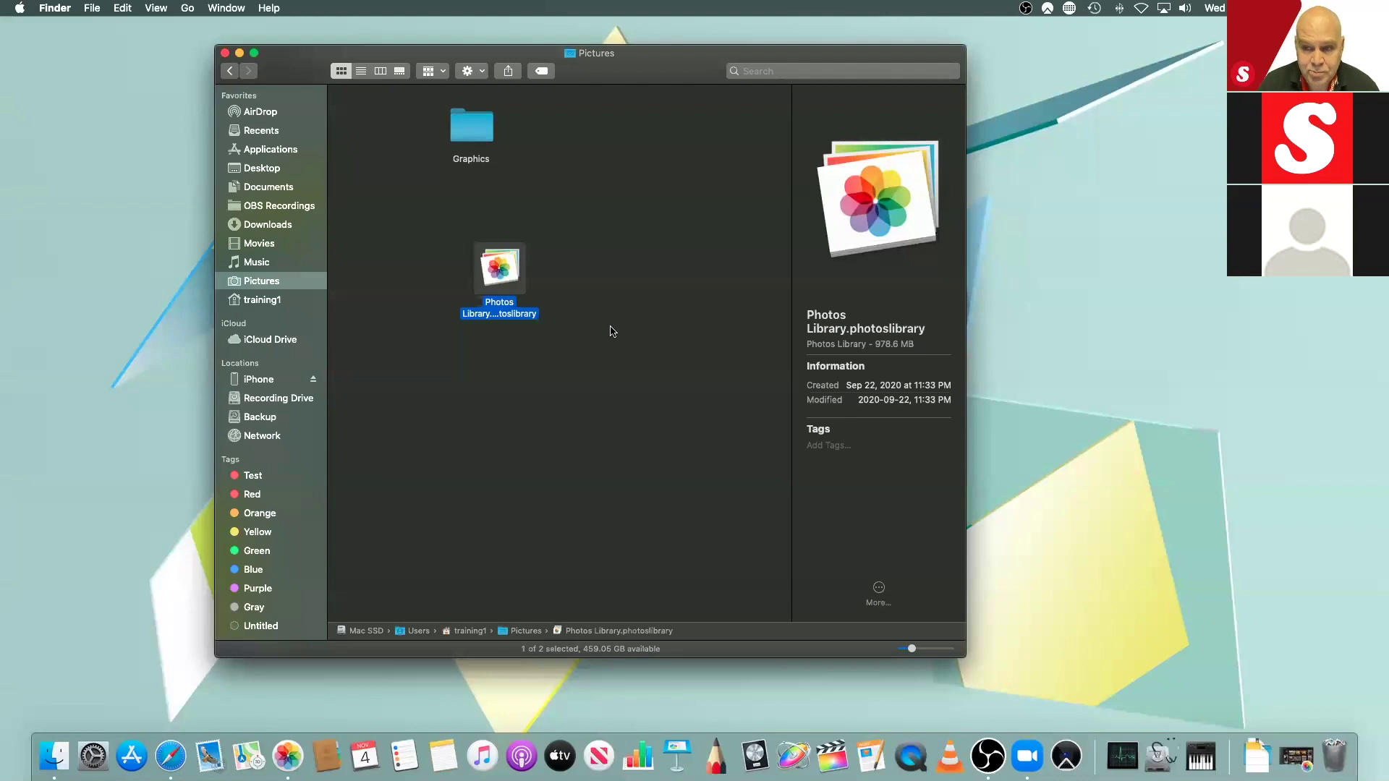
drag(297, 73, 711, 54)
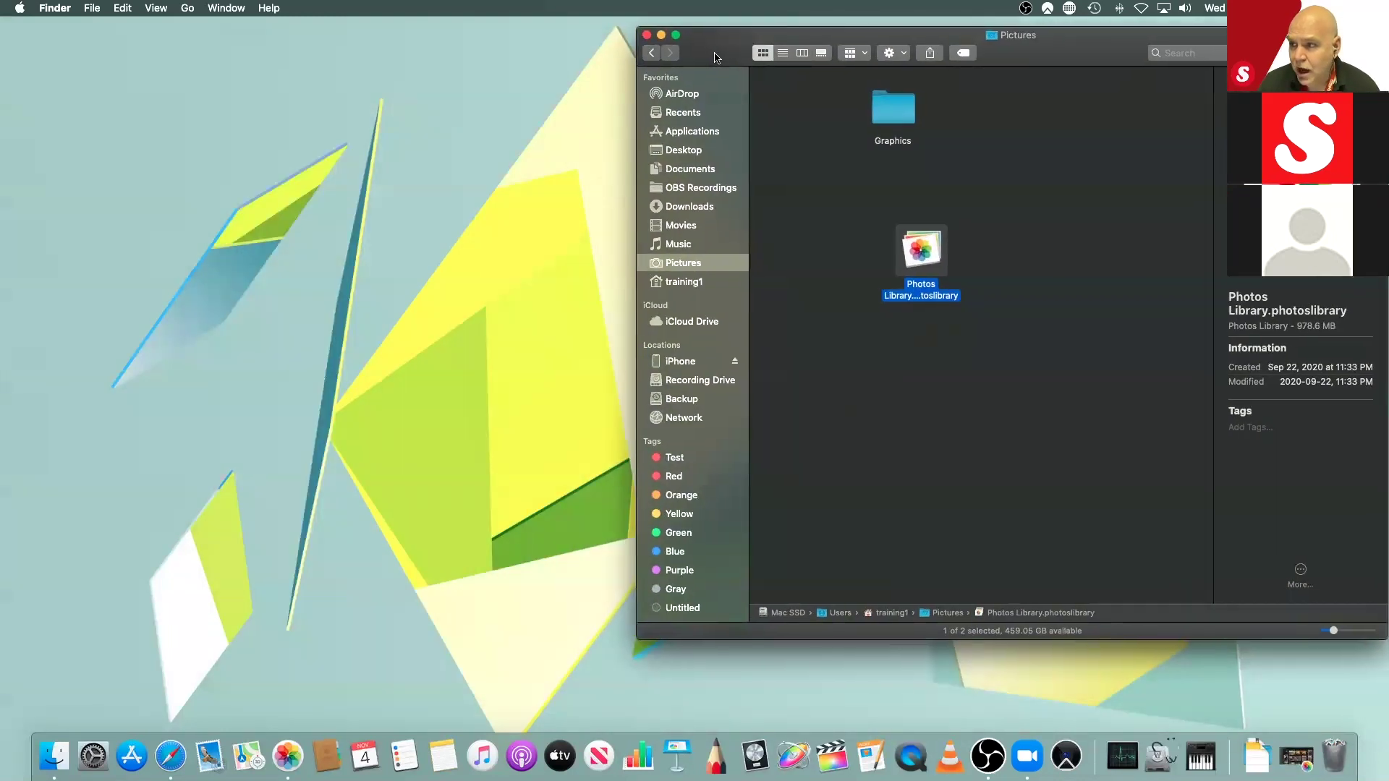
Step: Open System Preferences beside the Finder window and show the Apple ID iCloud settings with the apps using iCloud
click(215, 63)
click(18, 9)
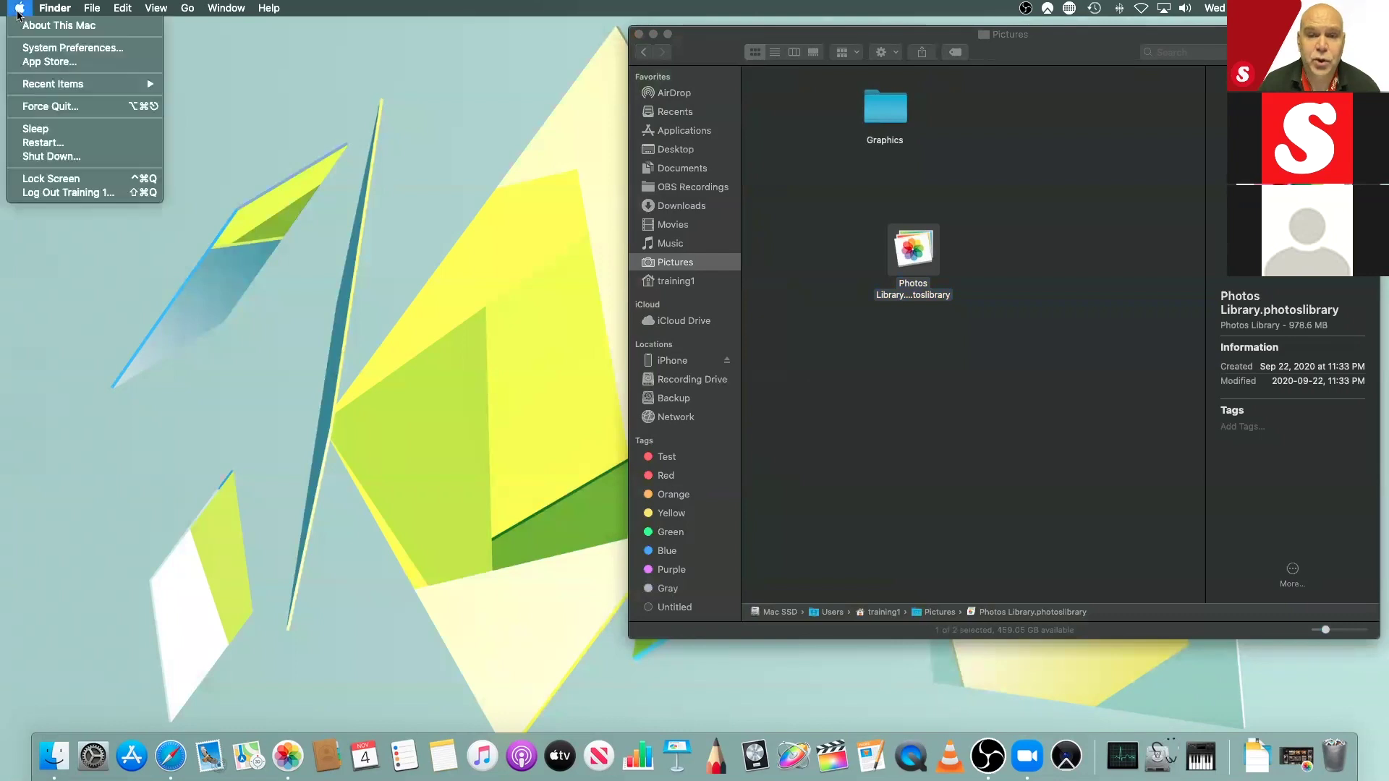
click(304, 84)
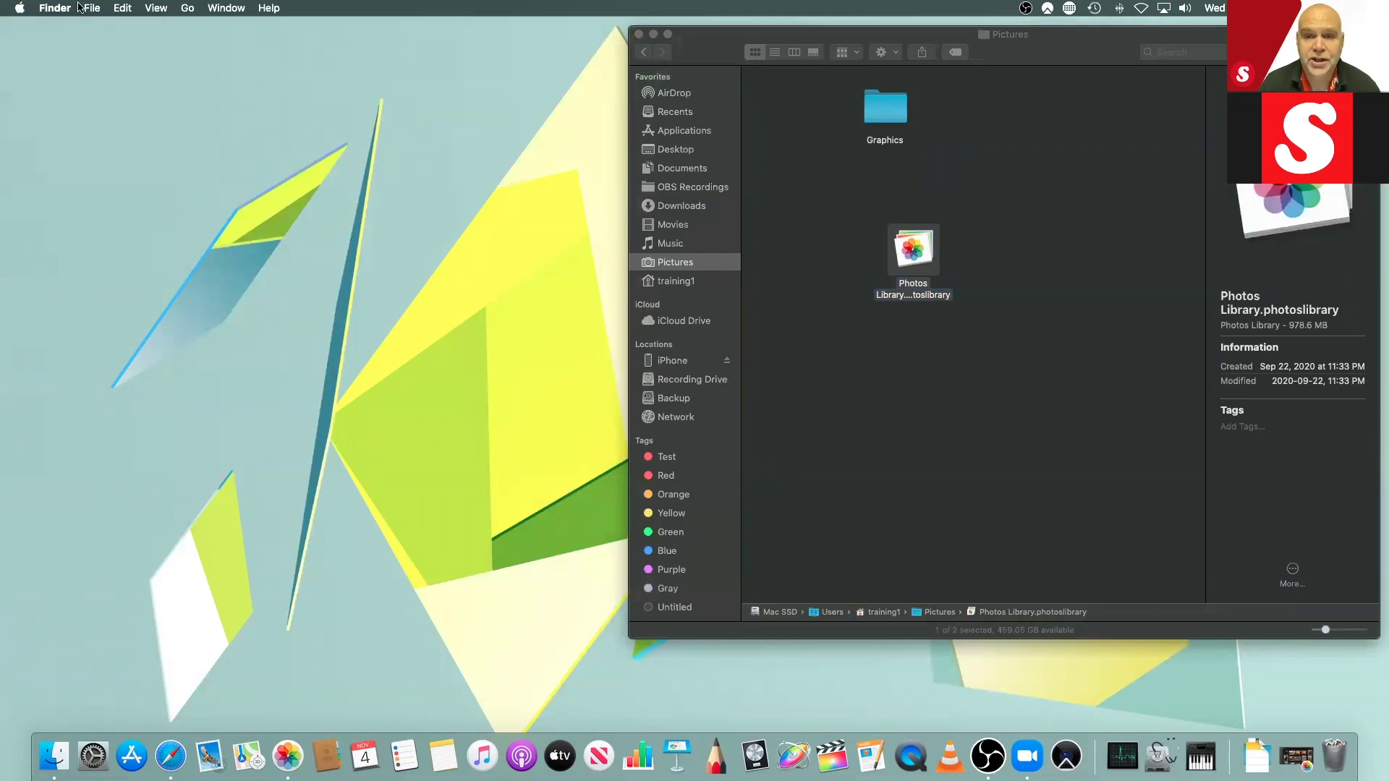
click(21, 8)
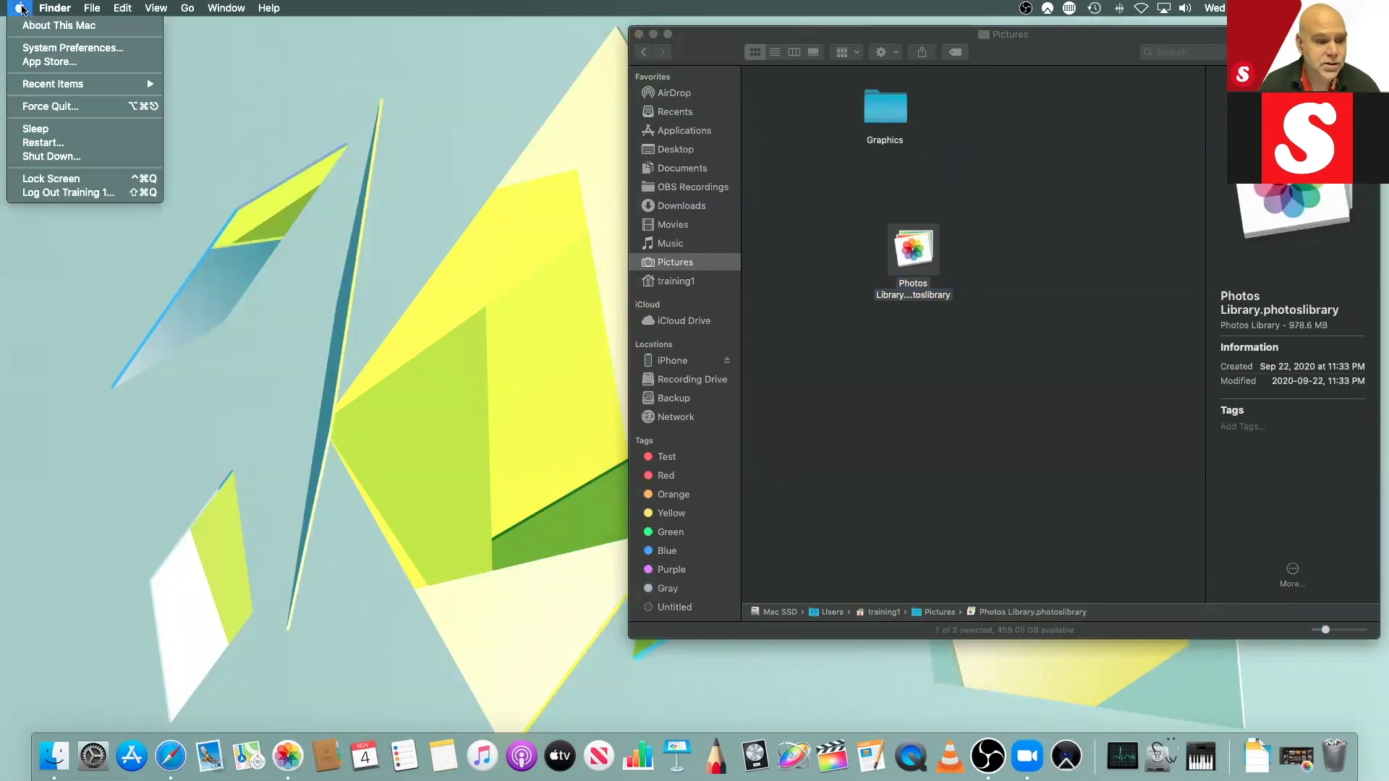
click(41, 48)
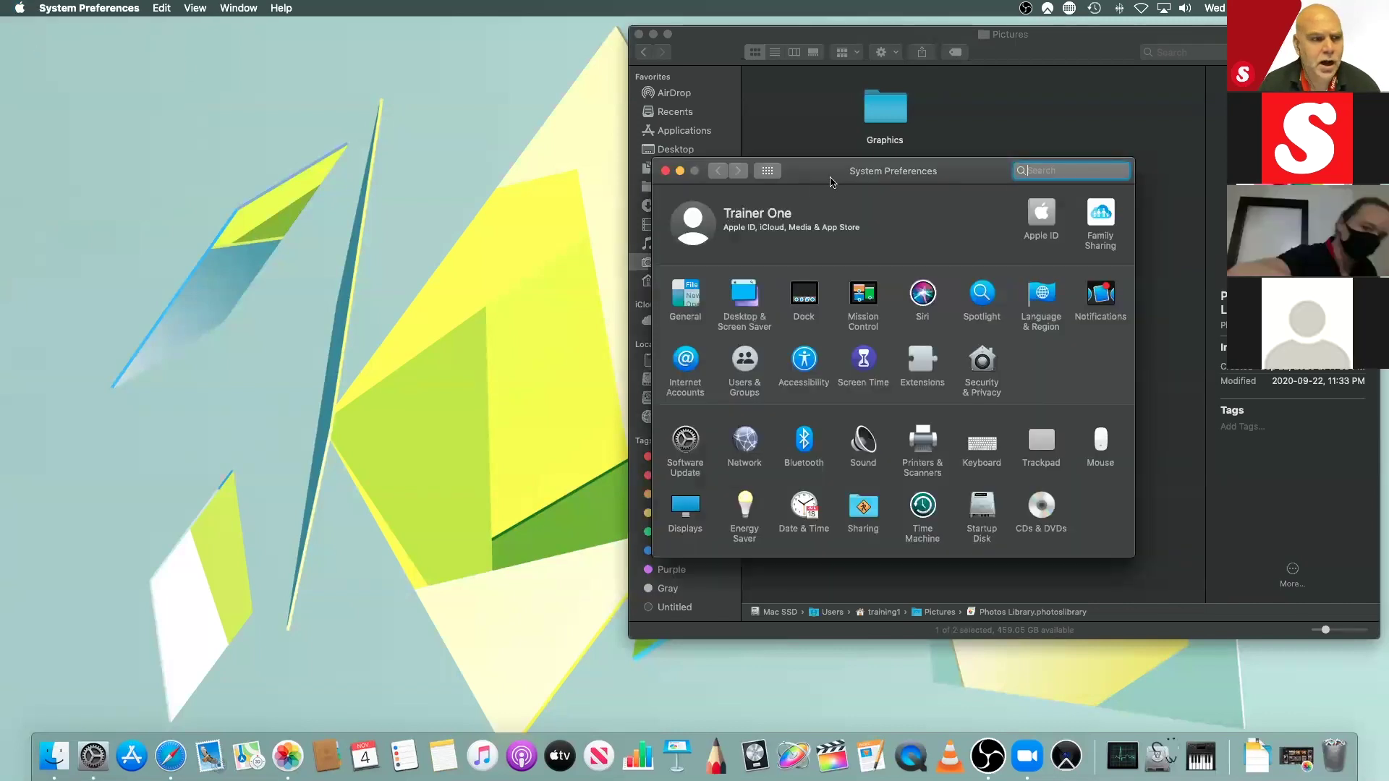
drag(832, 179, 282, 79)
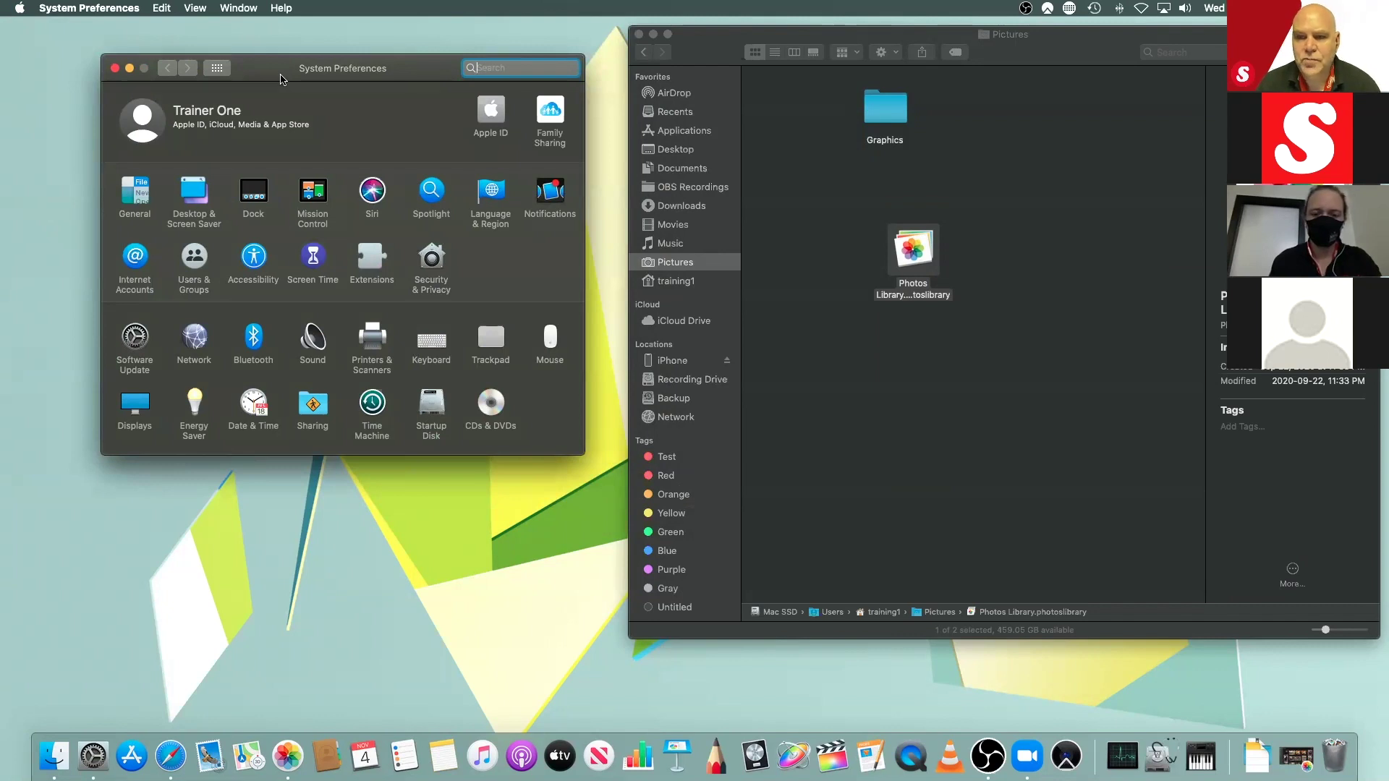
click(368, 132)
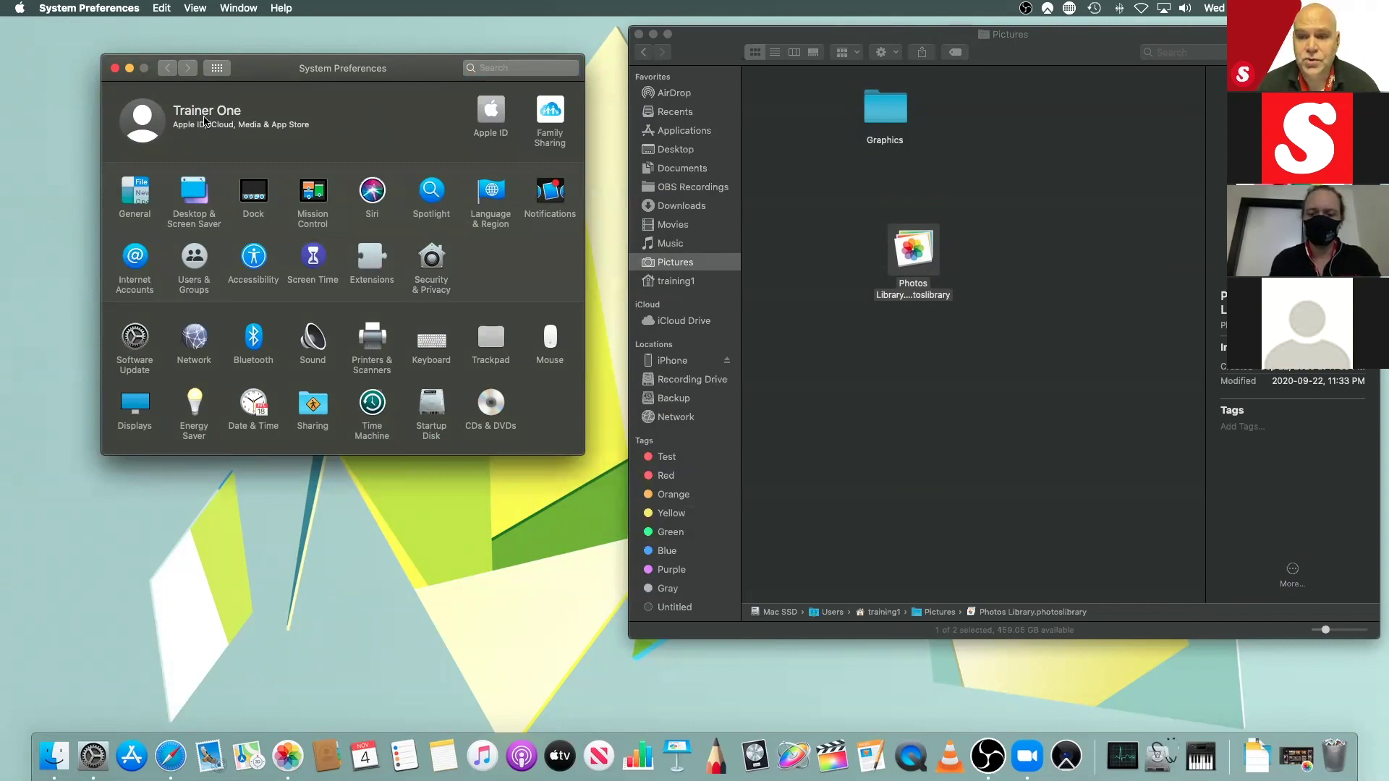
click(490, 116)
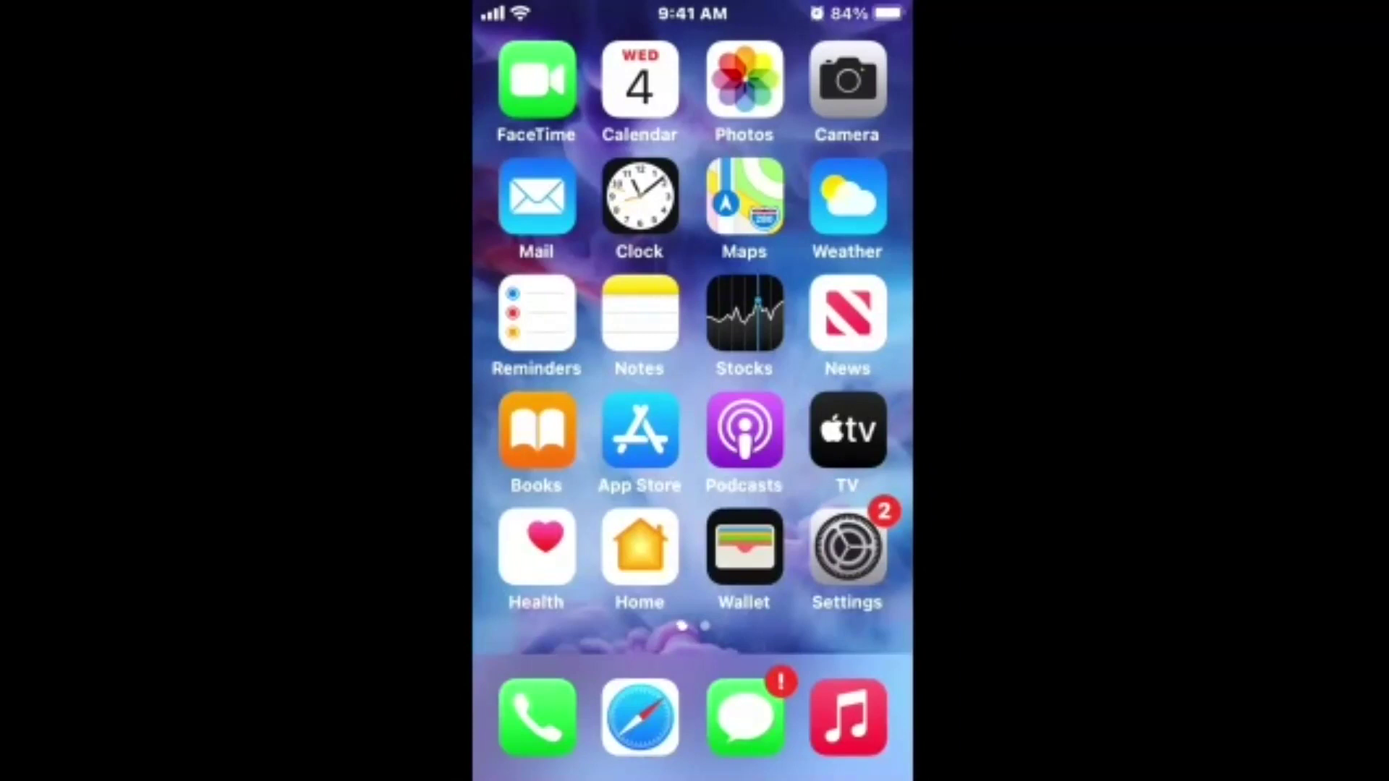
Step: On the iPhone, open the iCloud settings of the Apple ID account to examine which apps use iCloud
click(847, 548)
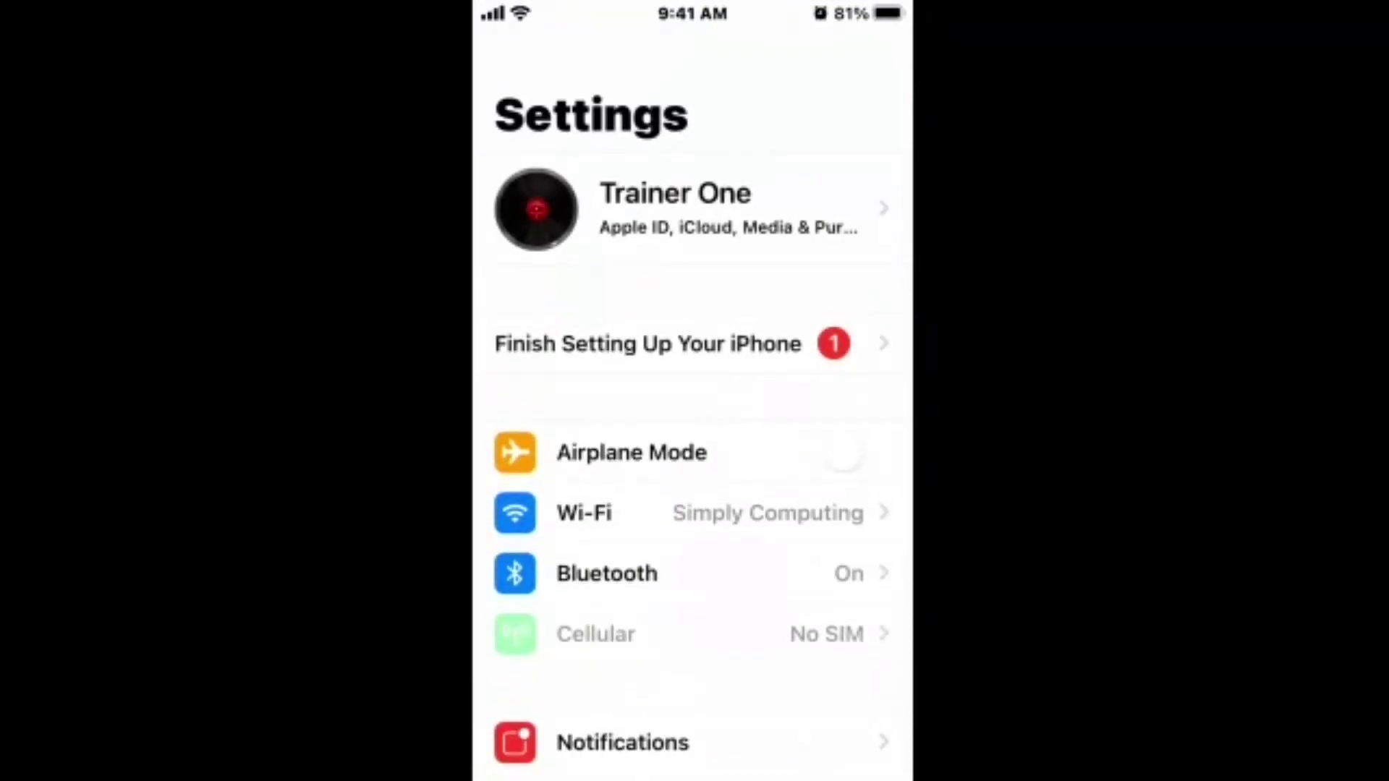
click(676, 210)
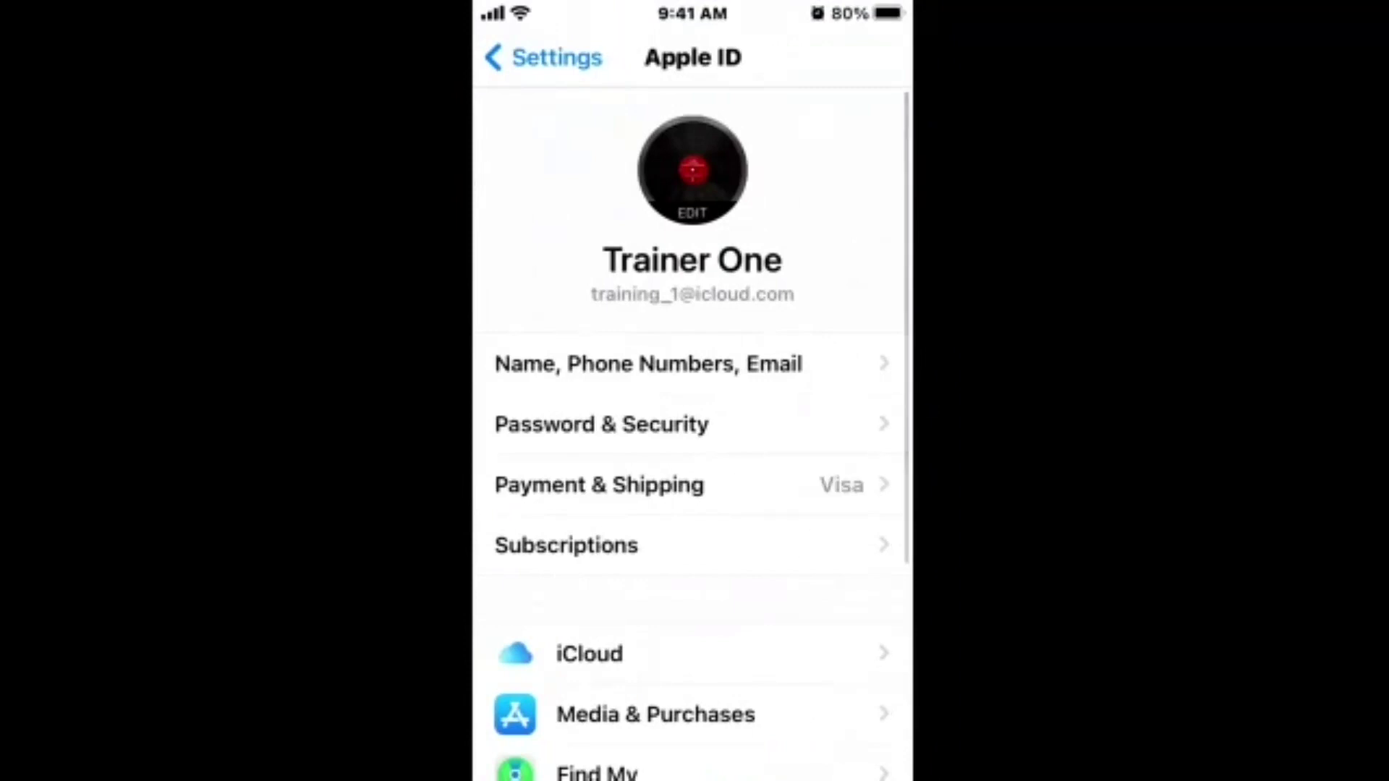
scroll(693, 434, down, 3)
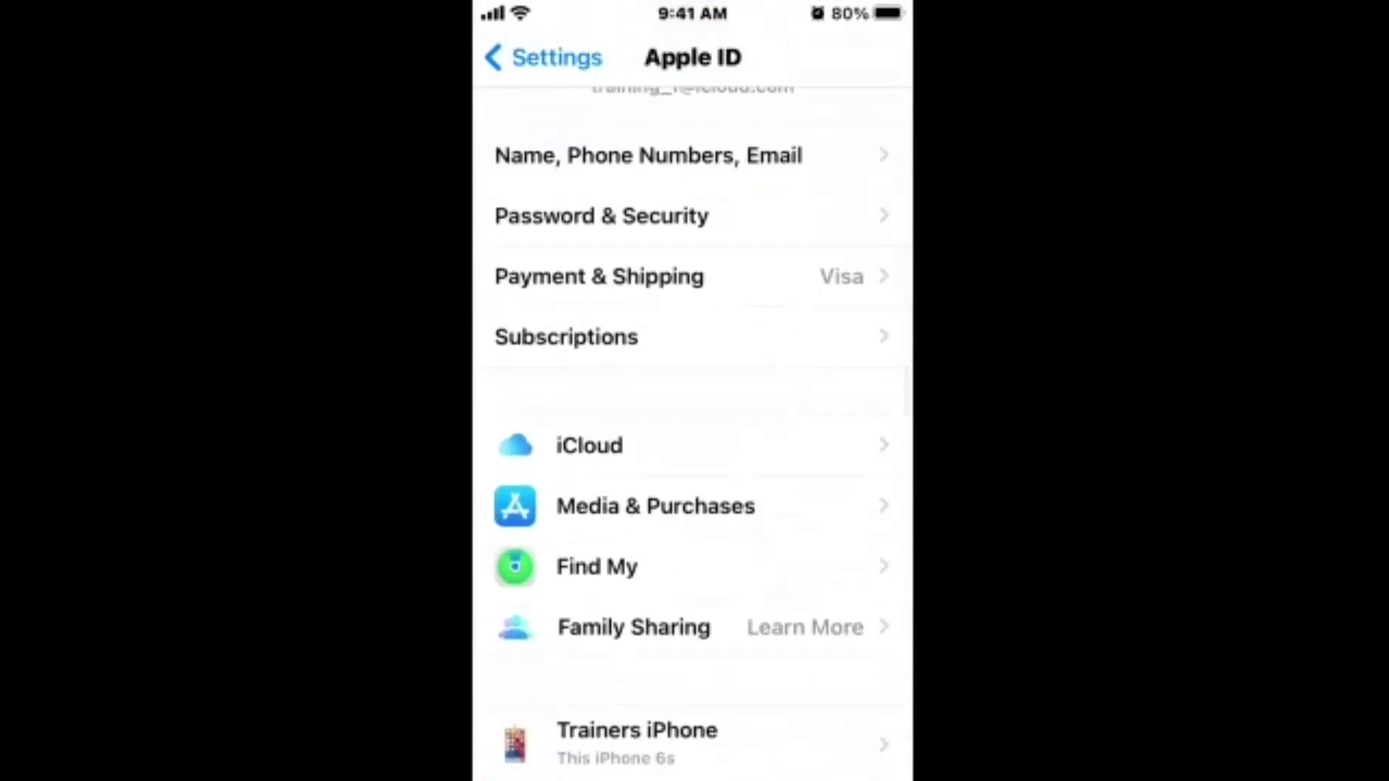
click(589, 445)
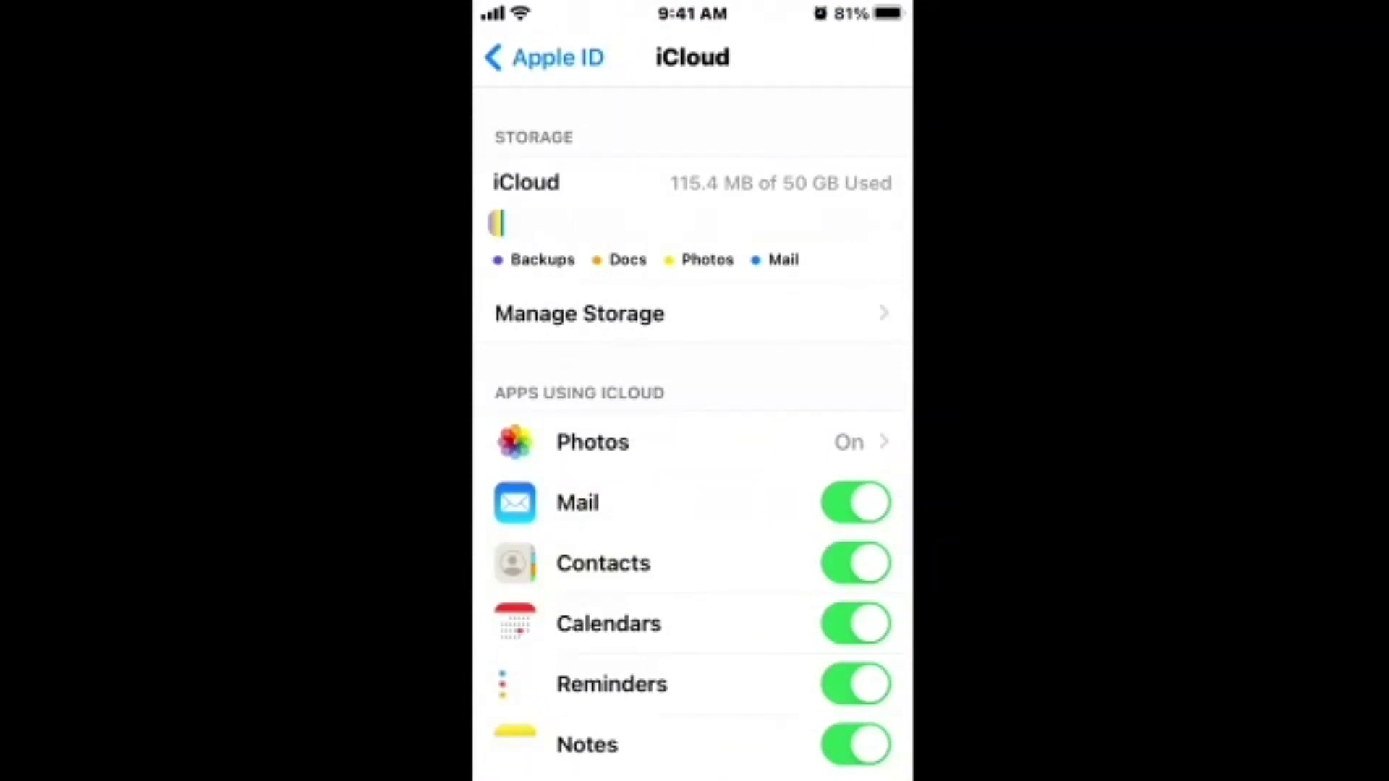
Step: Leave the iPhone settings and browse the full photo library in the iPhone's Photos app
key(Home)
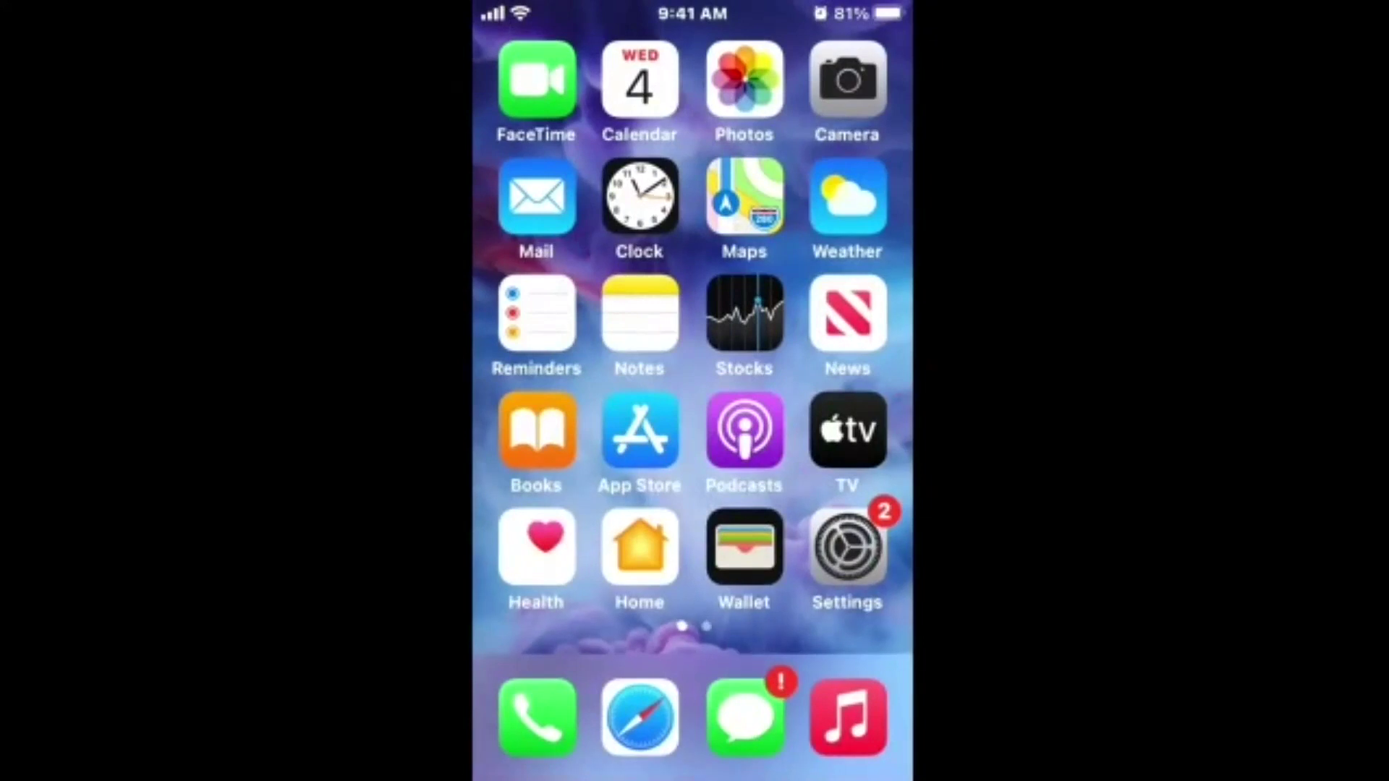
click(745, 79)
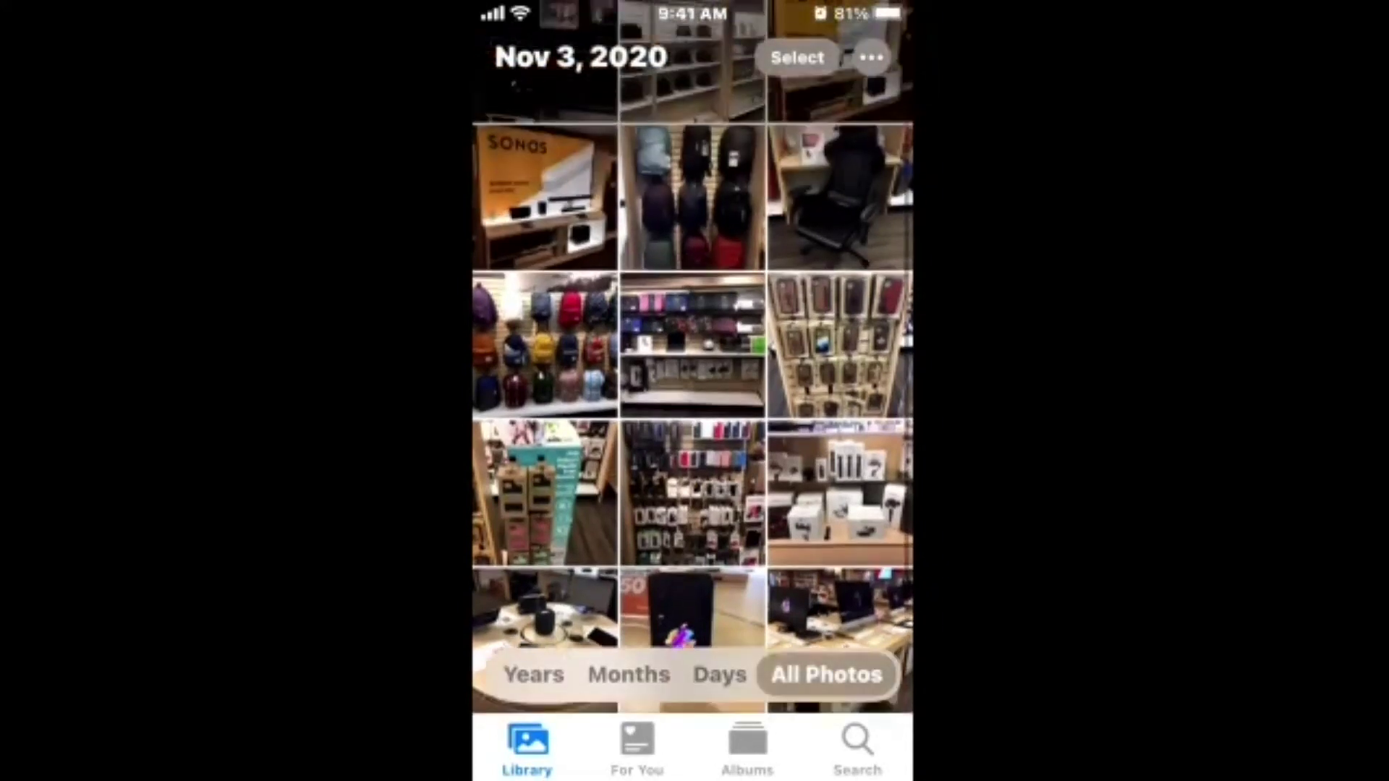
scroll(692, 362, up, 3)
scroll(693, 361, down, 3)
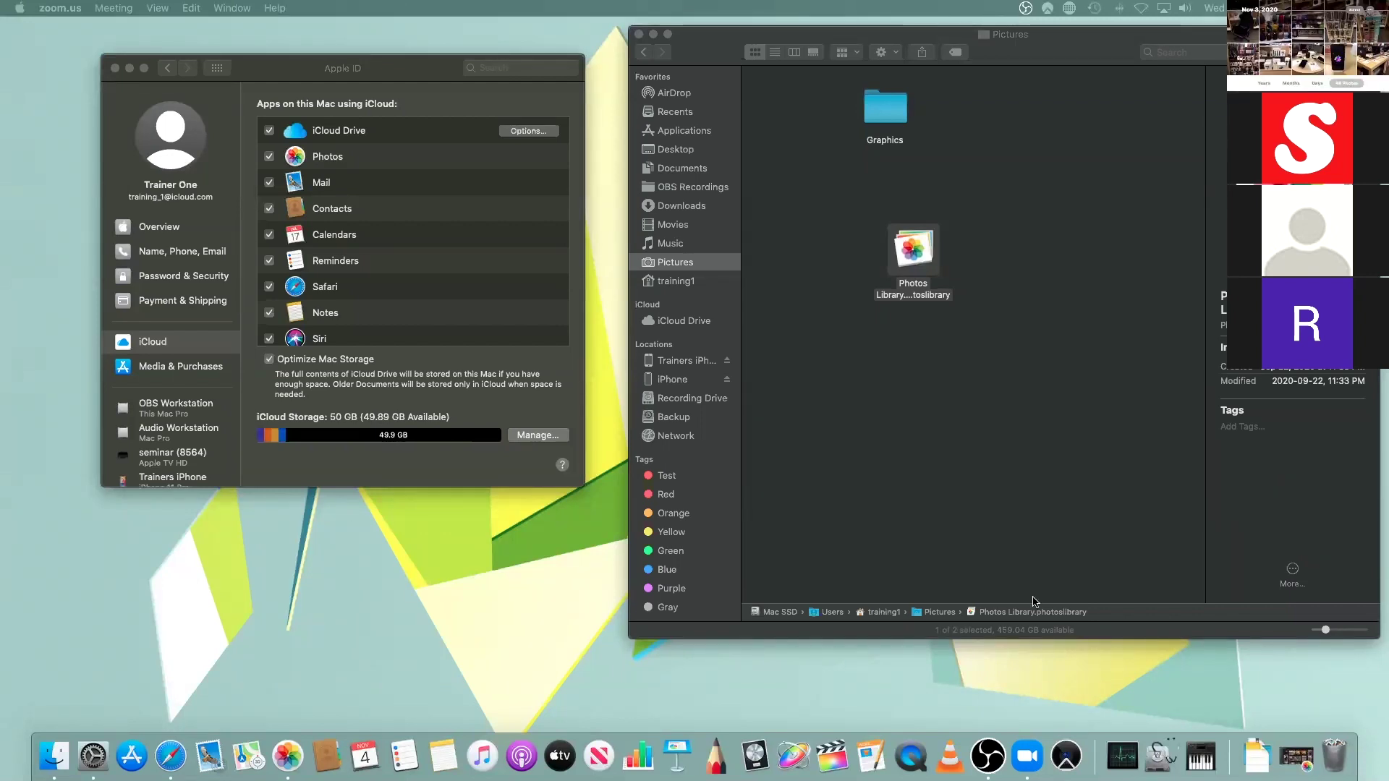
Step: Switch to Photos on the Mac and browse the whole library down to its newest pictures
click(806, 162)
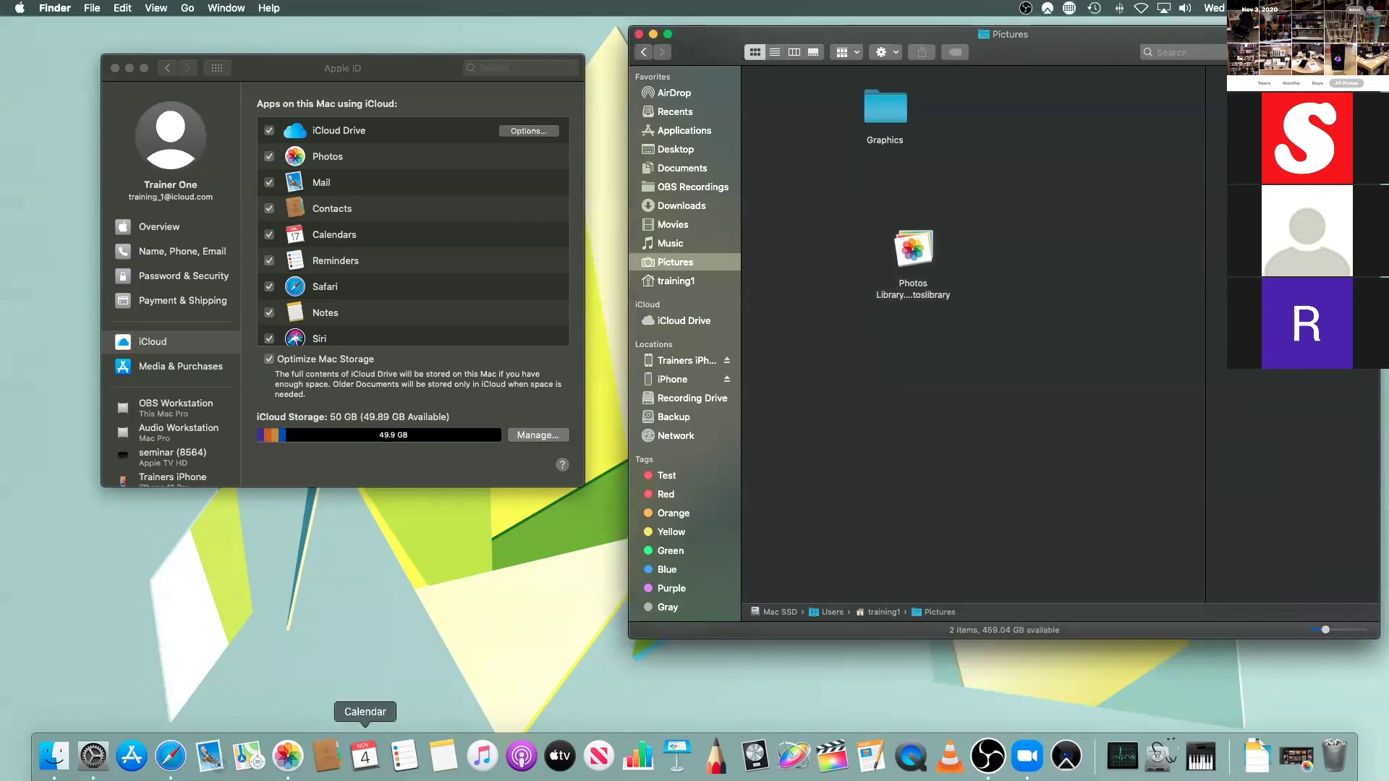
click(287, 757)
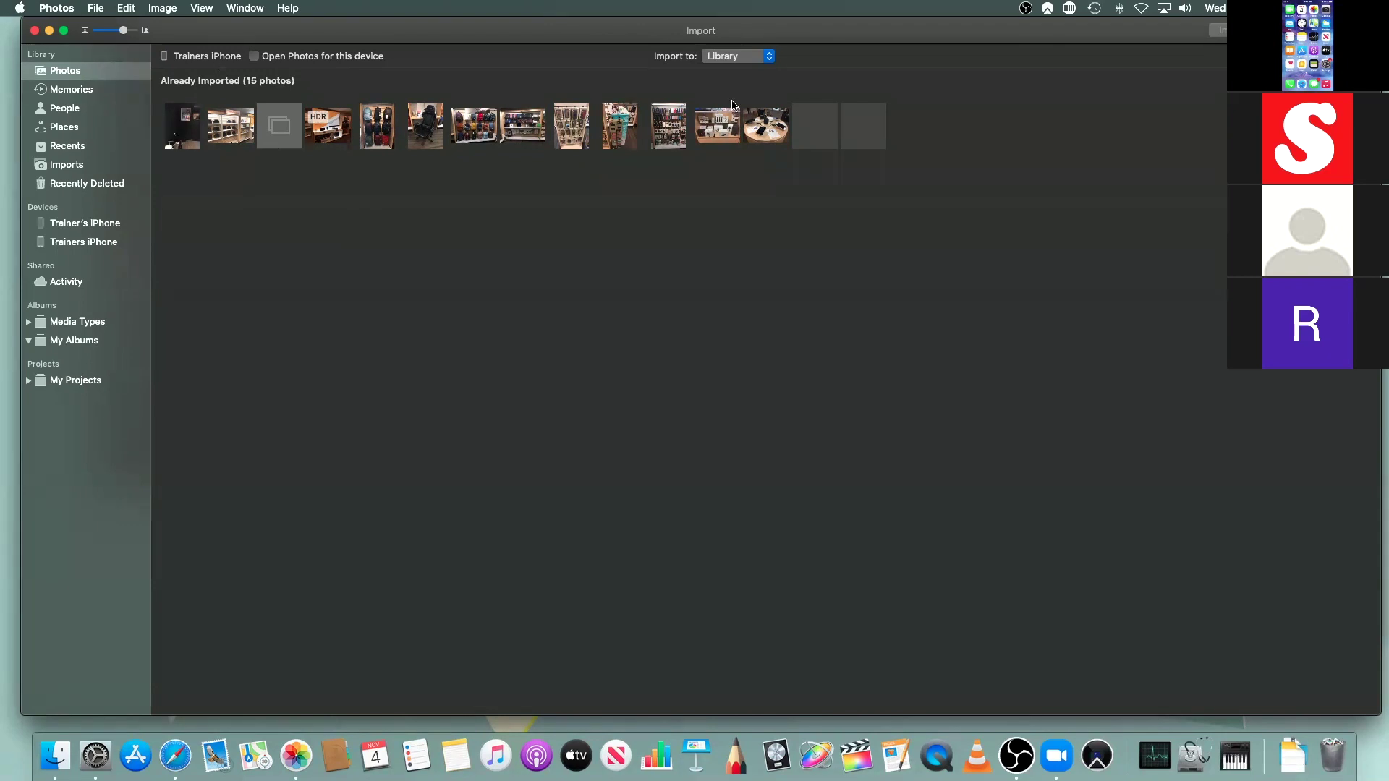
click(96, 77)
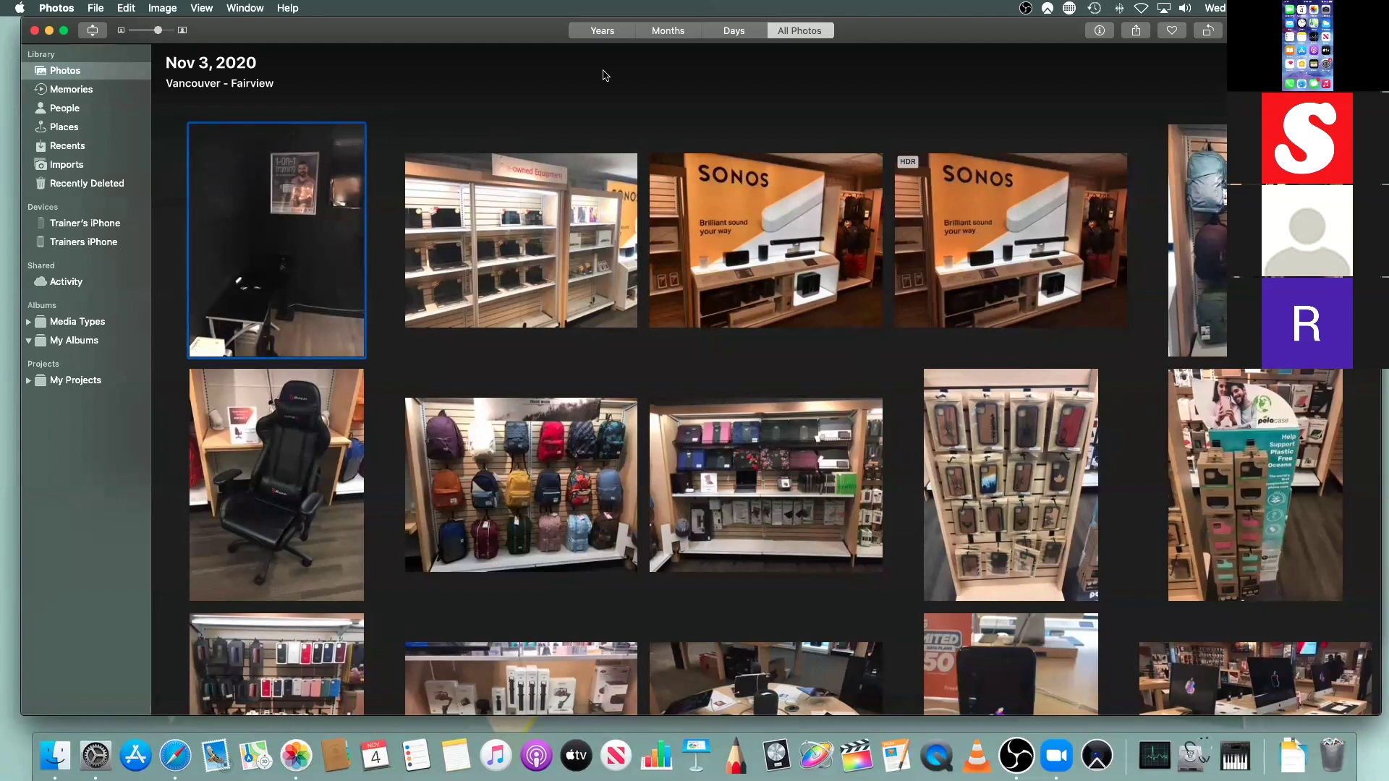
scroll(570, 89, down, 6)
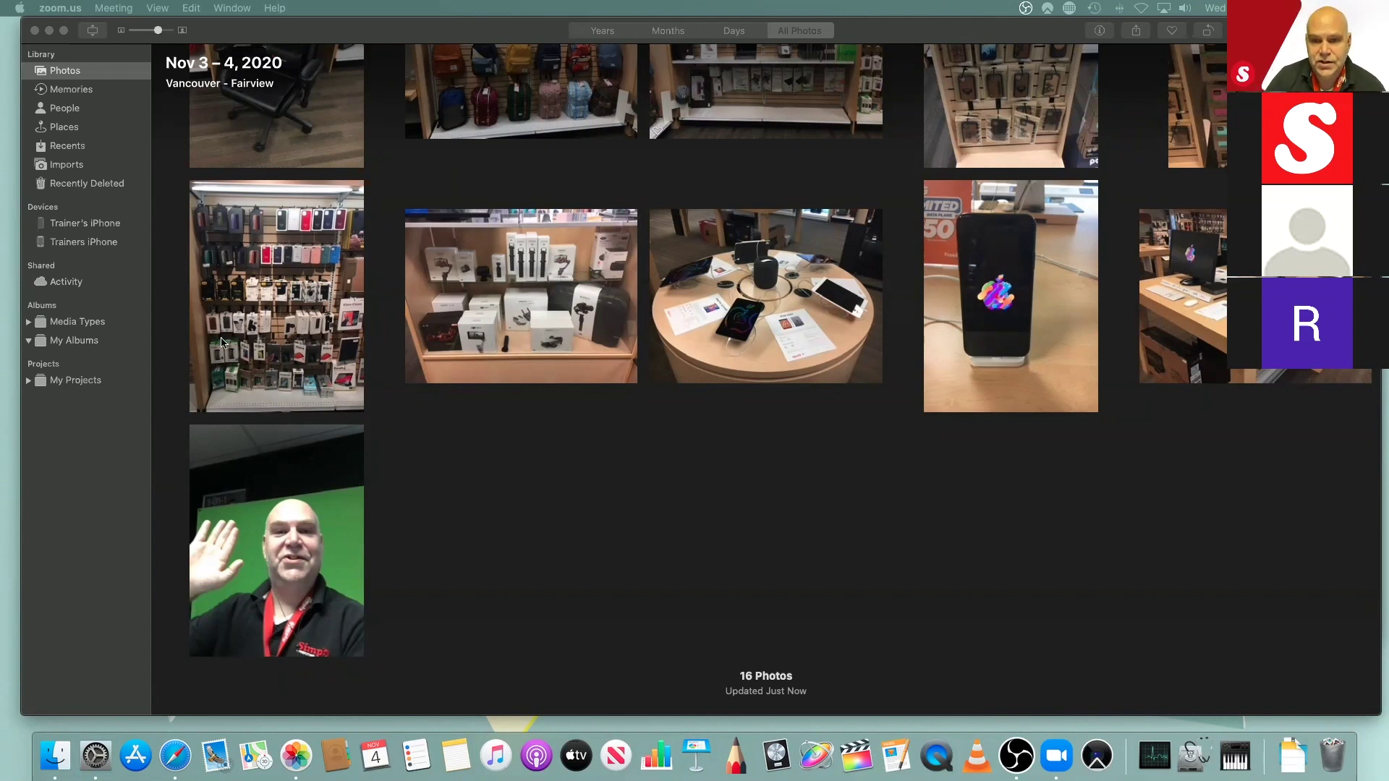
Step: Close the Apple ID preferences window and bring the Finder window in front of the Photos window
double_click(217, 38)
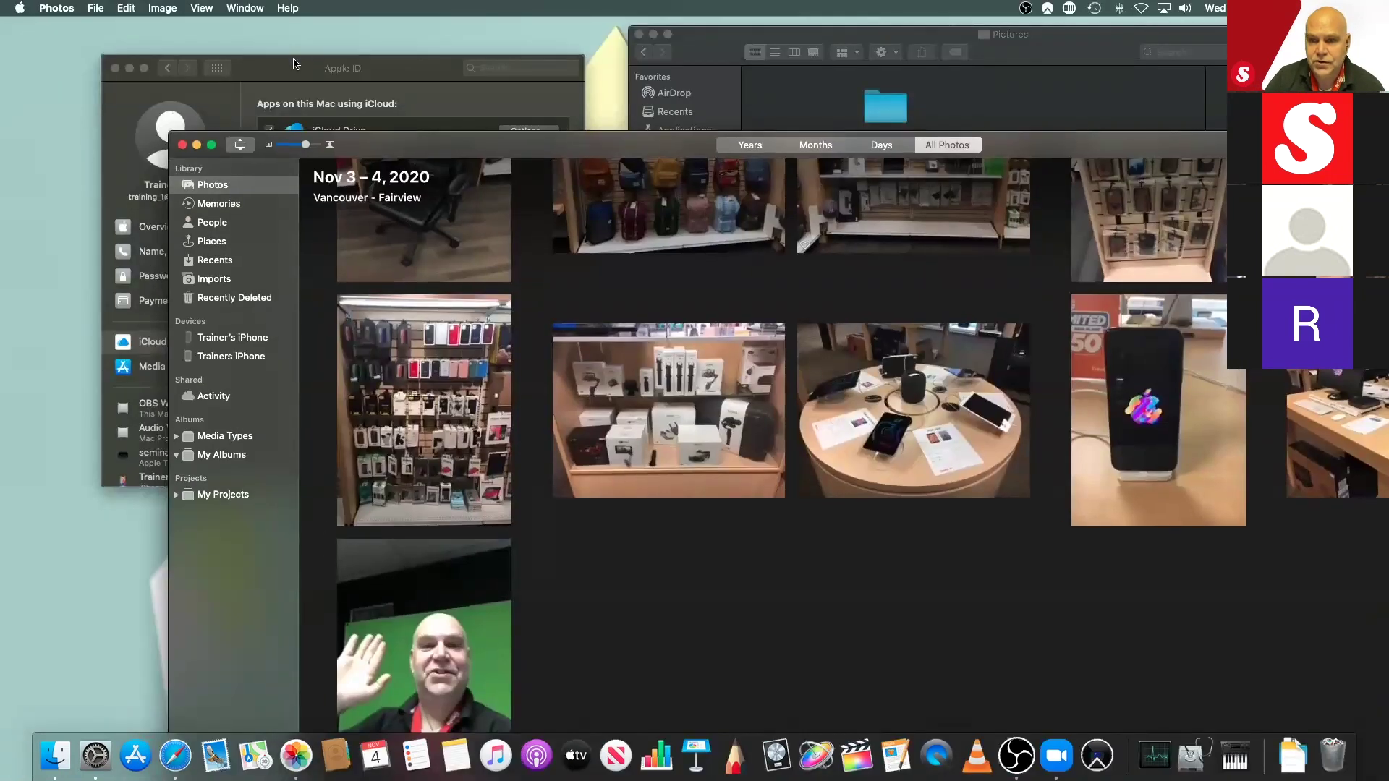
click(294, 63)
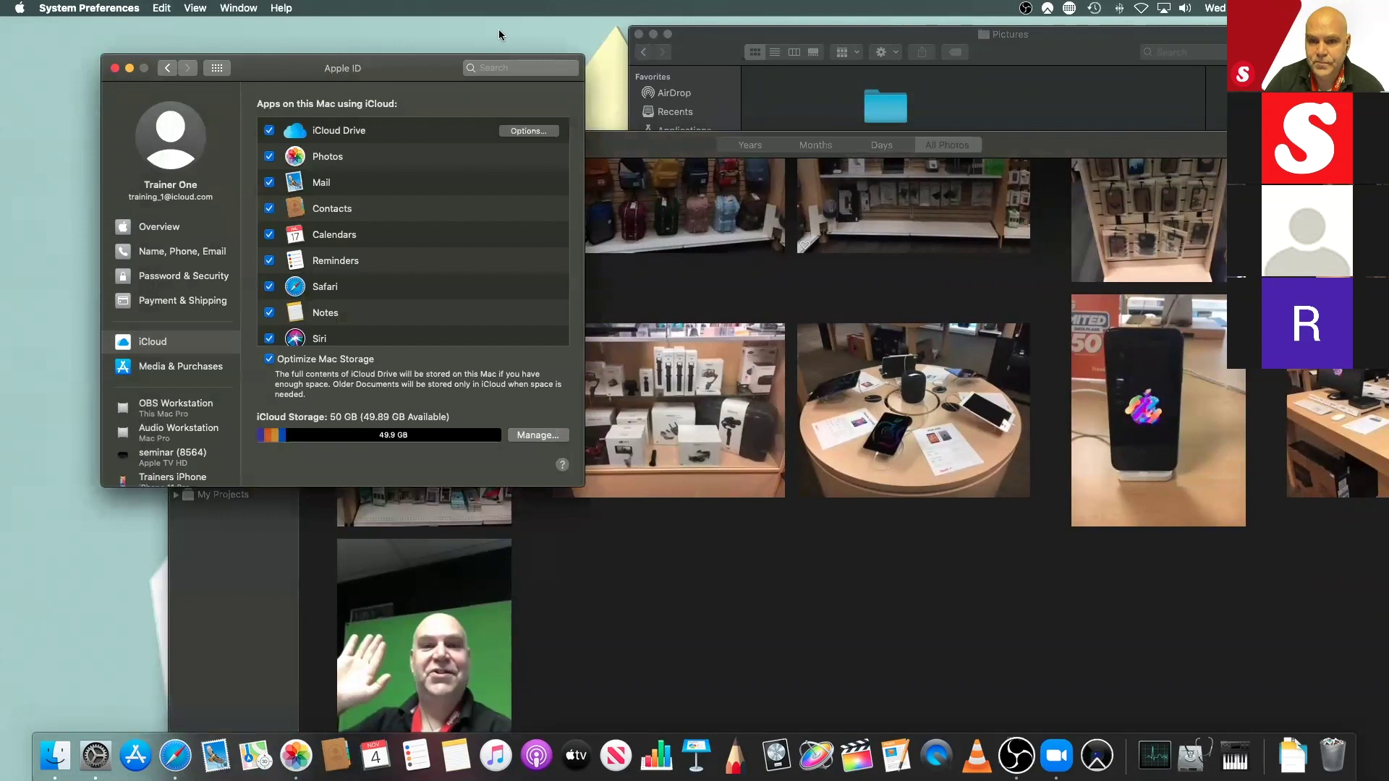
click(115, 67)
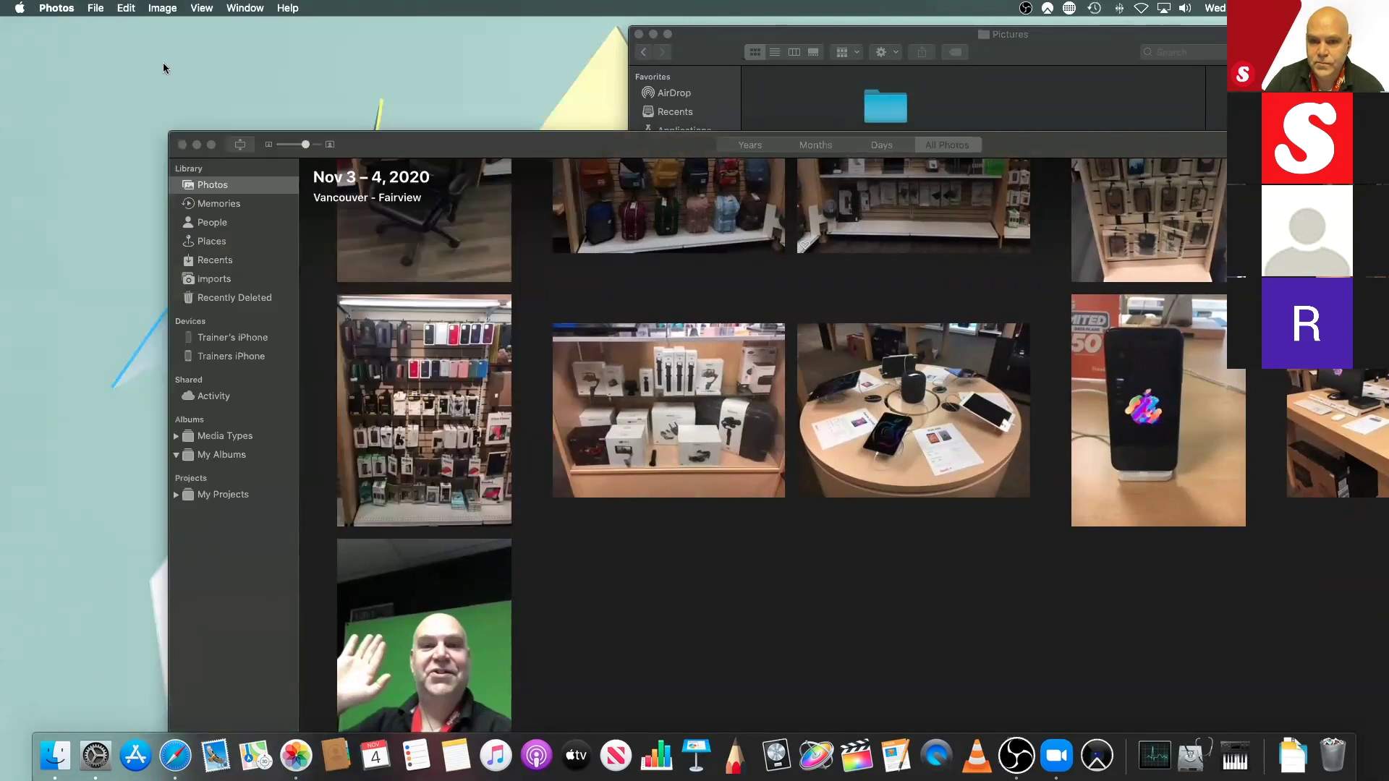
click(697, 45)
drag(697, 45, 190, 7)
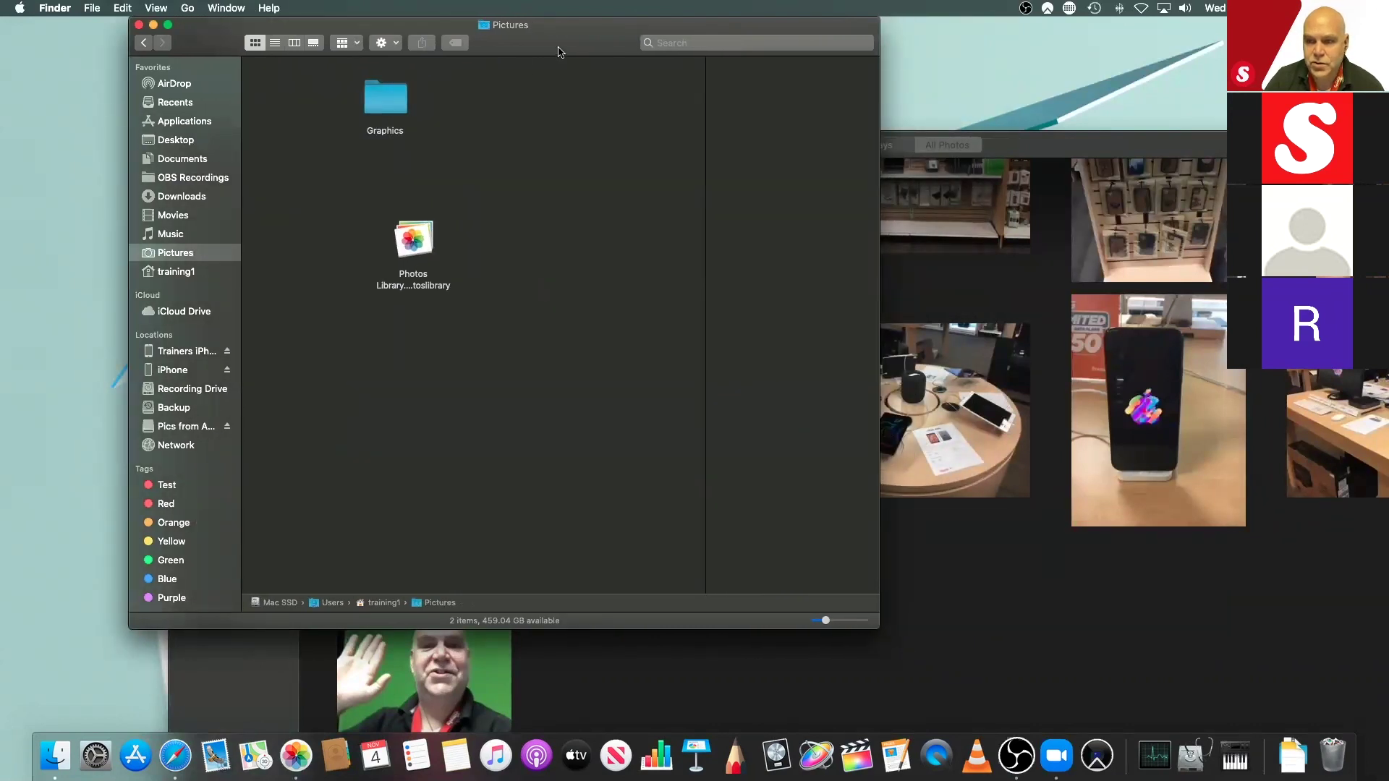
Step: View the contents of the Pics from Asia drive in Finder, and minimize the Finder window
click(172, 429)
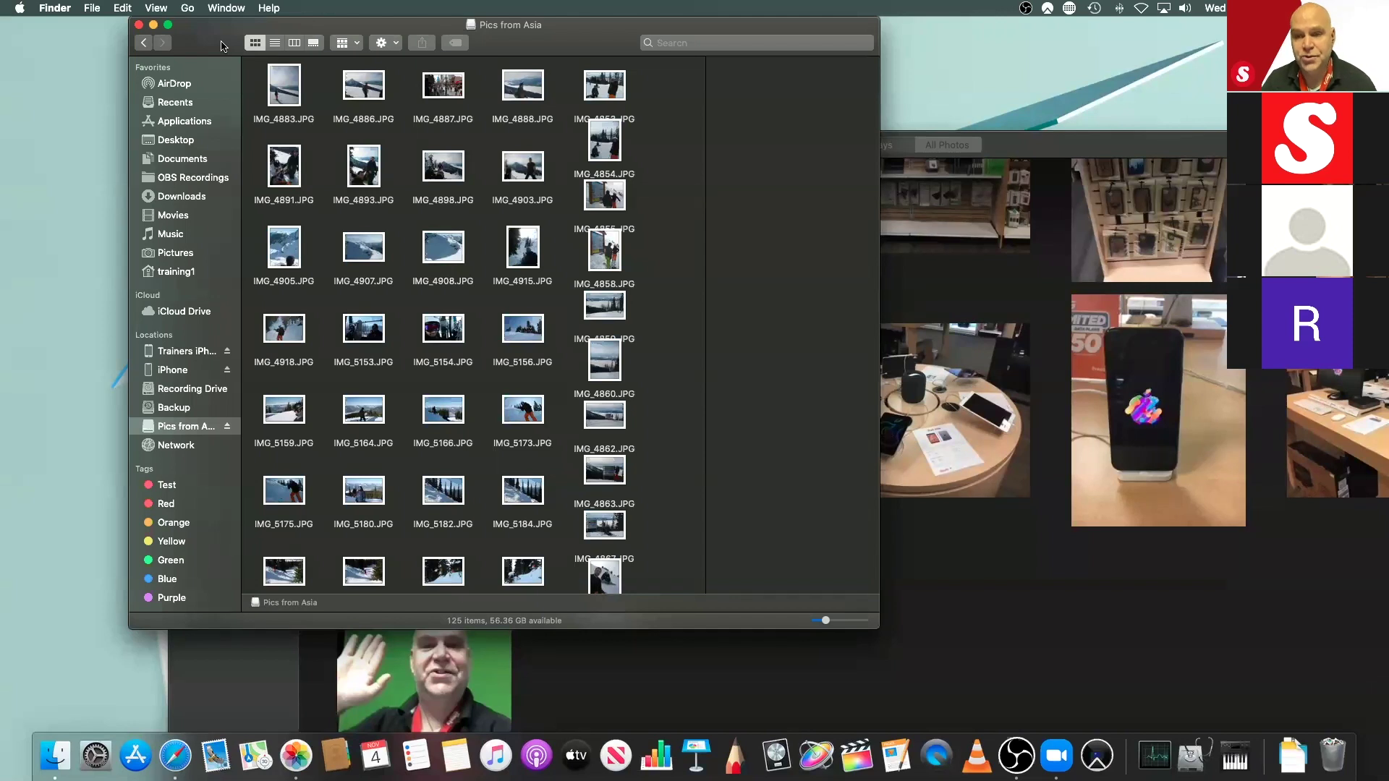
click(143, 43)
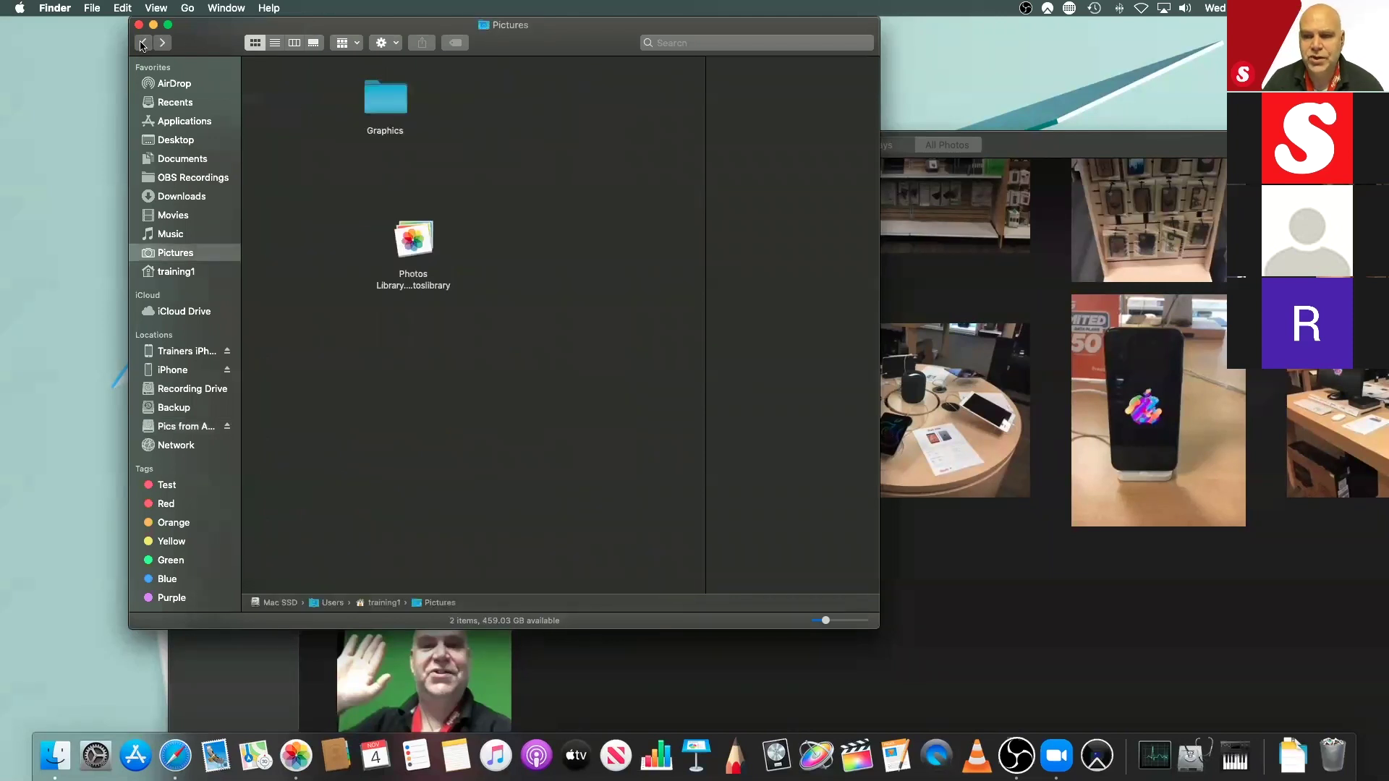
click(163, 43)
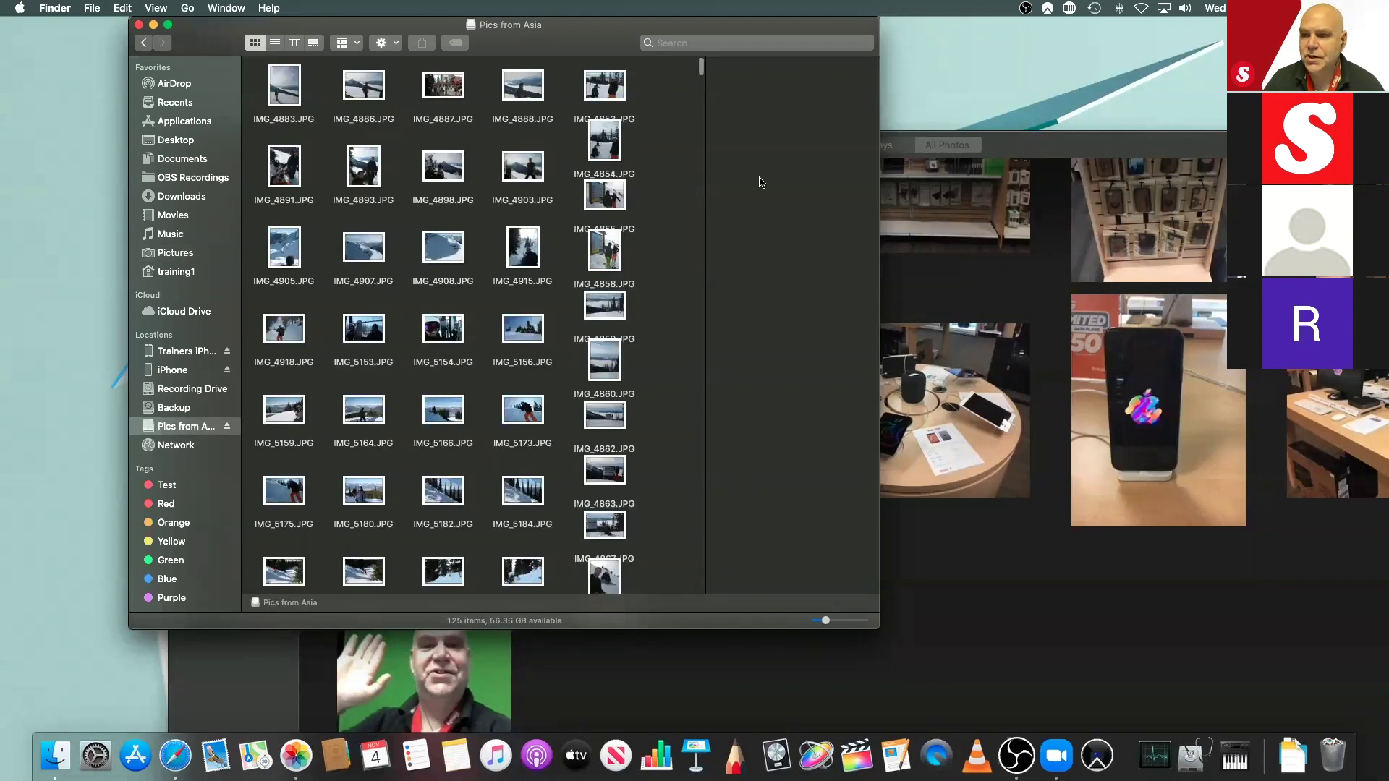
click(151, 25)
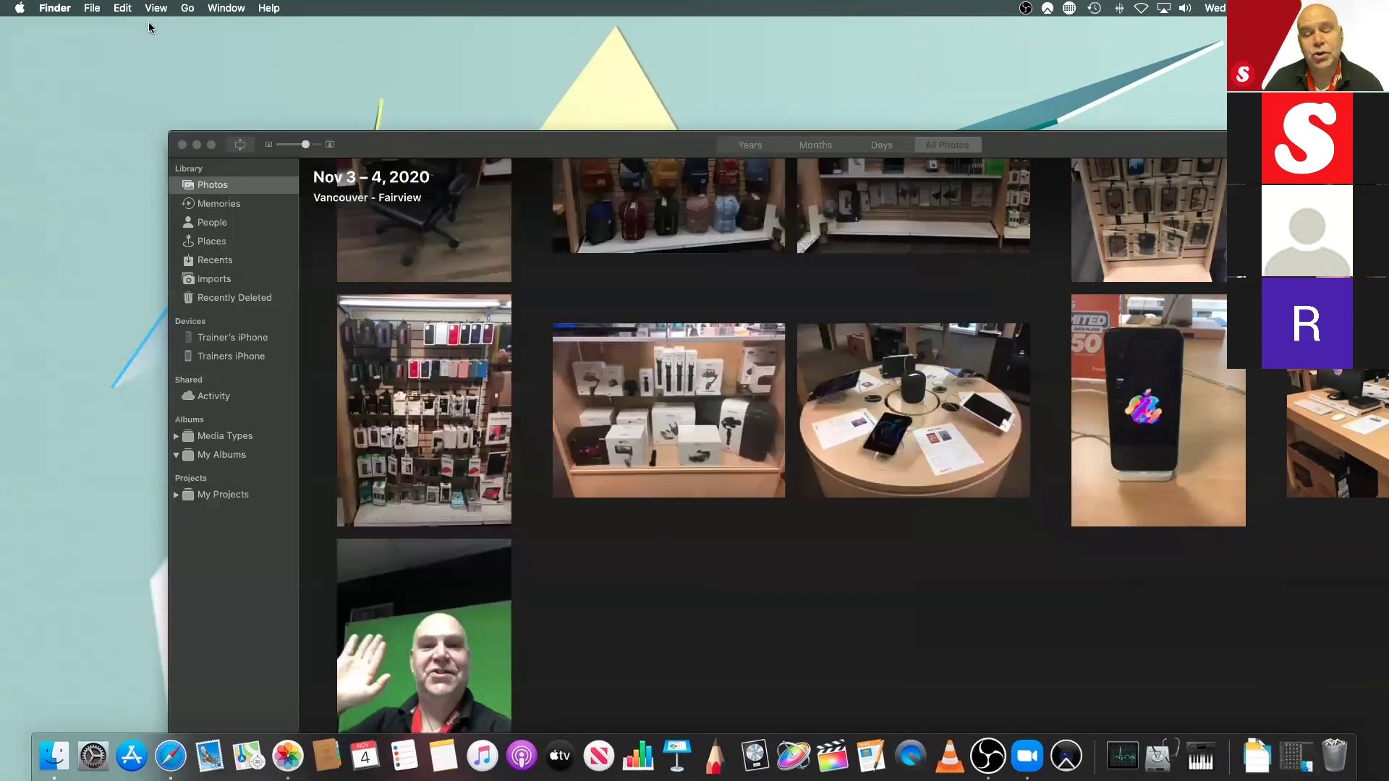
Step: Reposition the Photos window and bring the contents of the Pics from Asia drive into the import review
drag(458, 150, 344, 46)
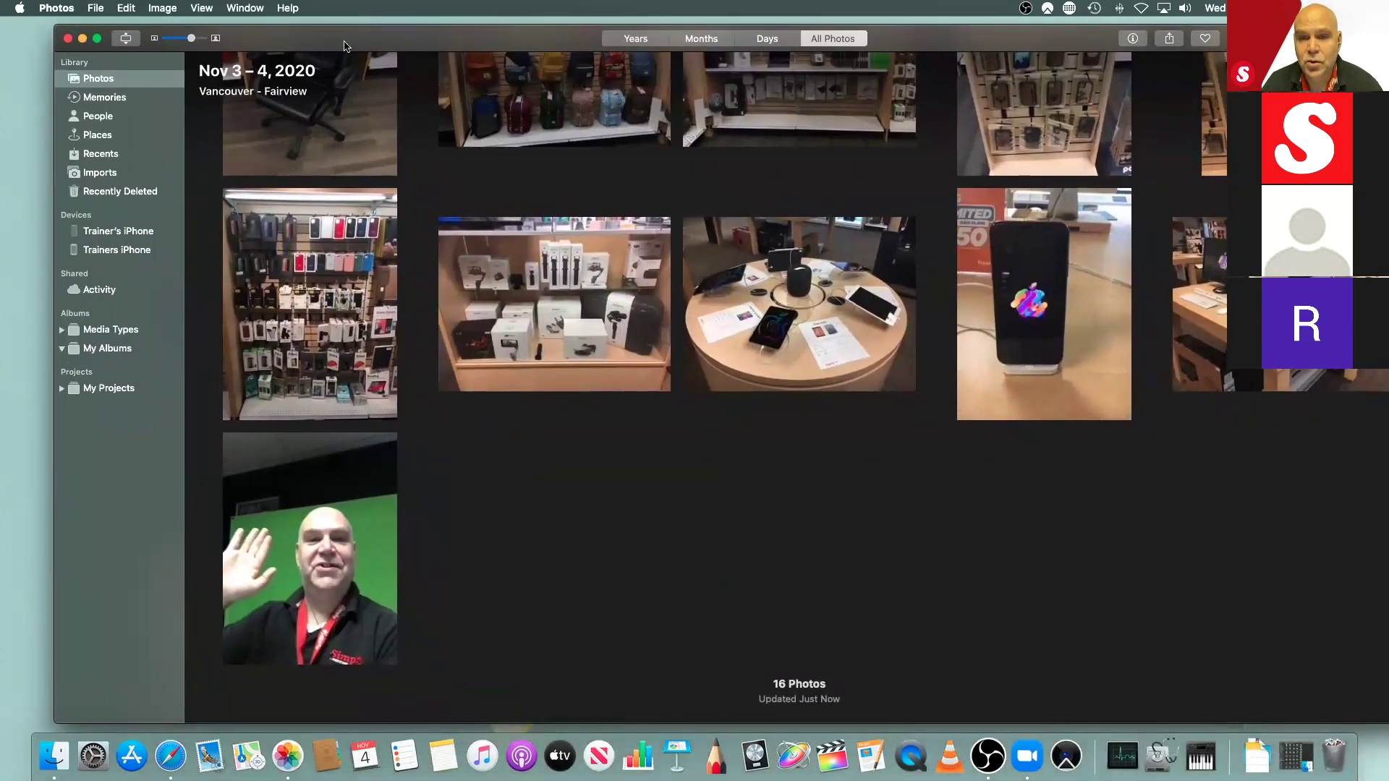
click(96, 12)
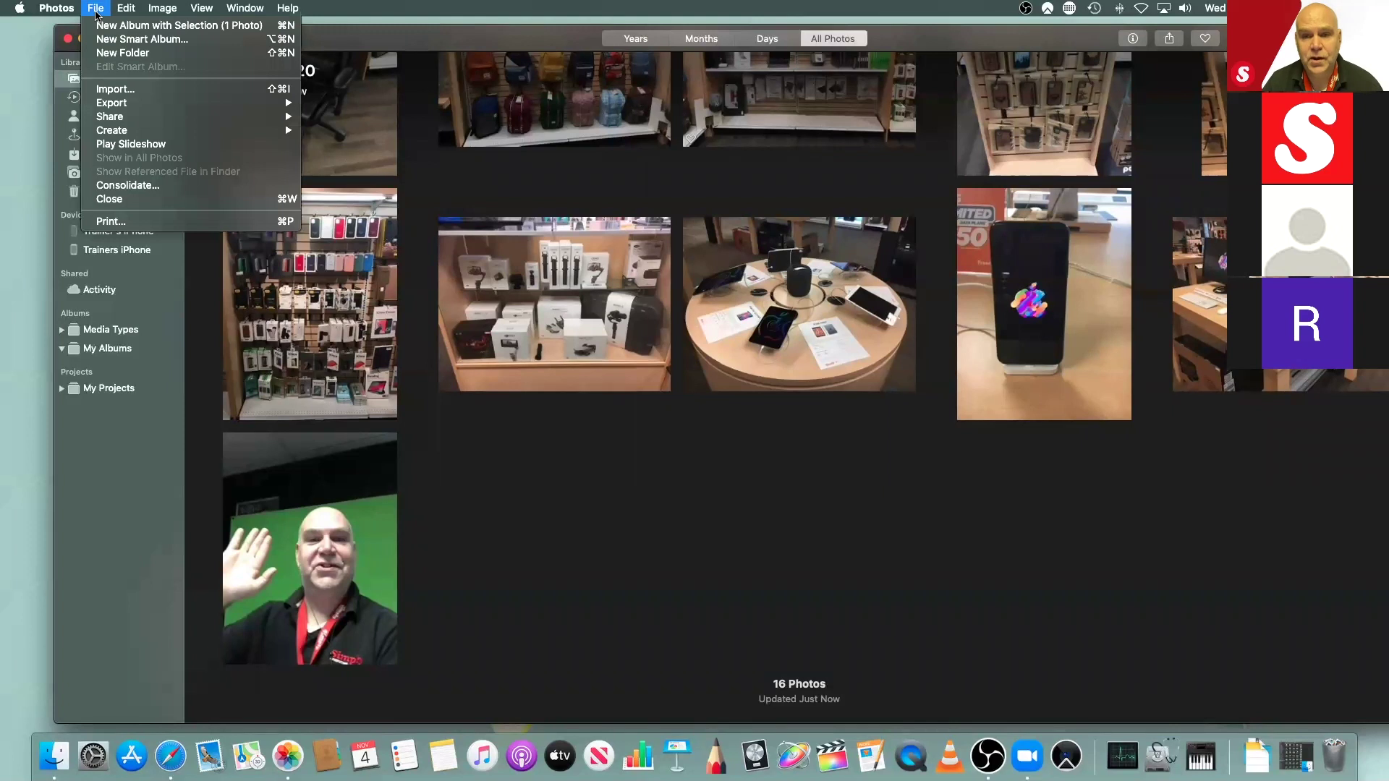
mouse_move(112, 102)
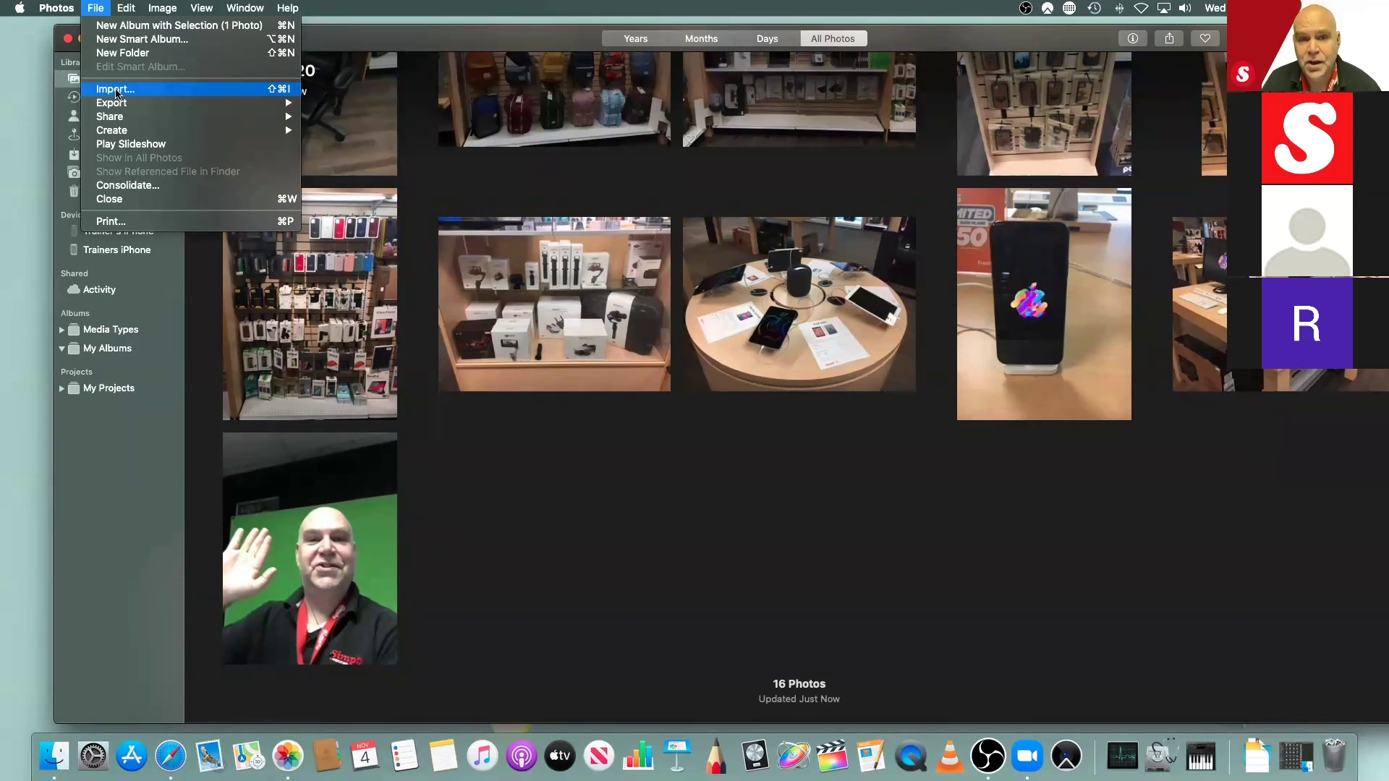
click(116, 89)
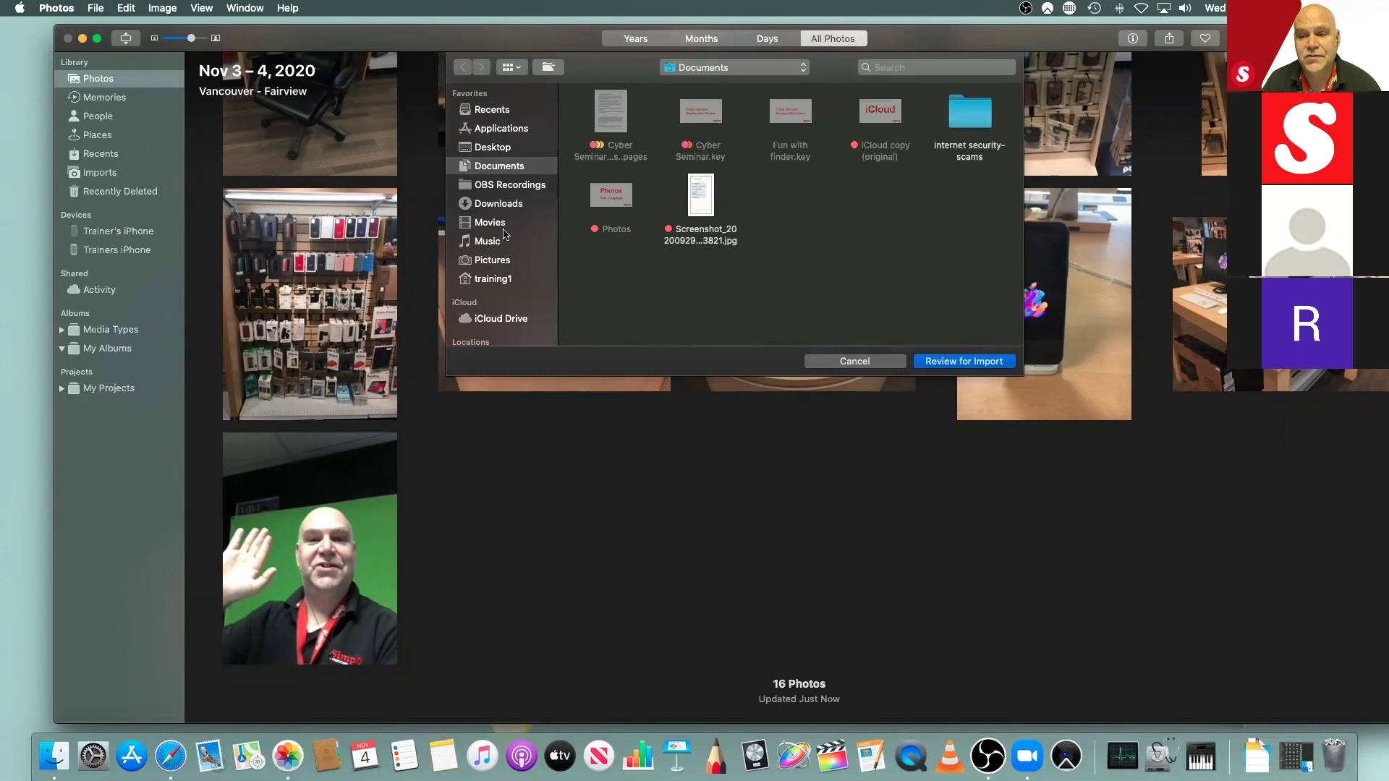
scroll(505, 233, down, 7)
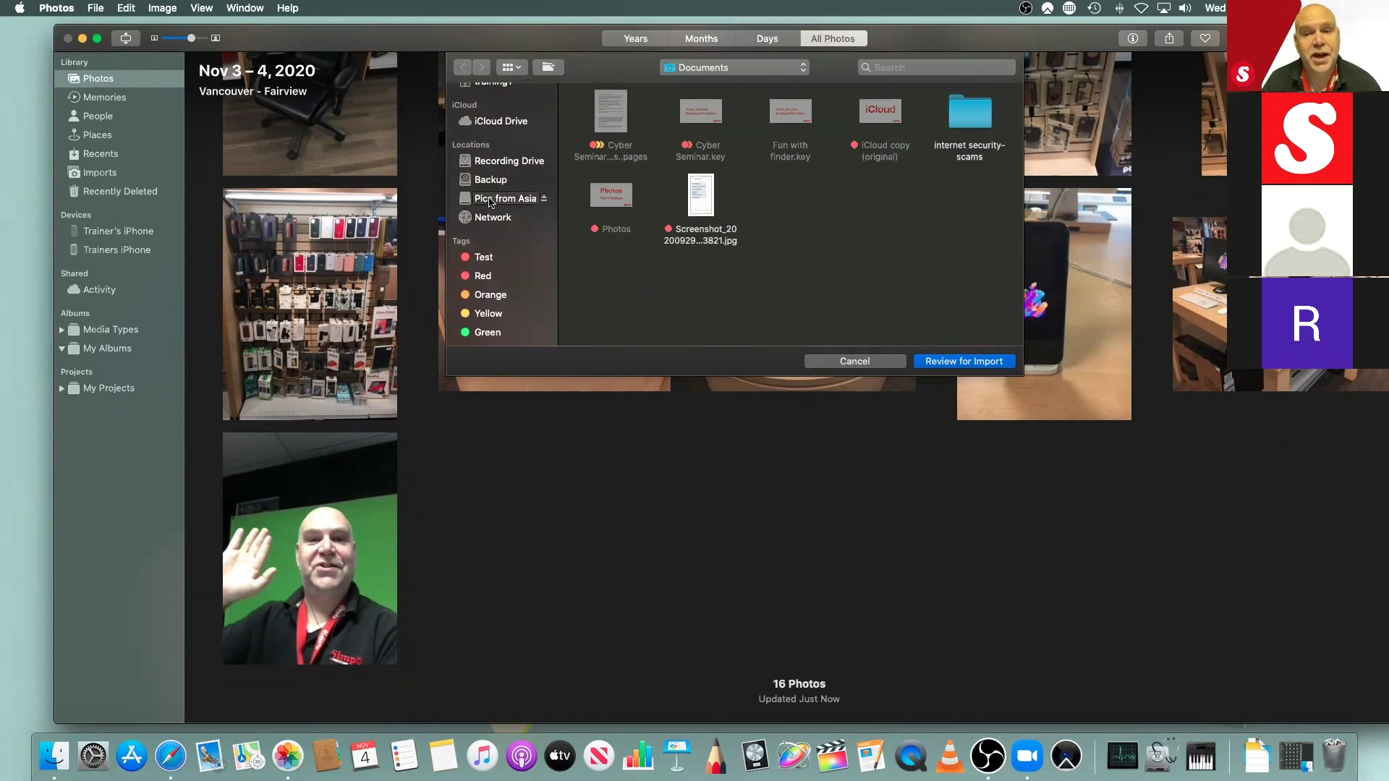
click(490, 200)
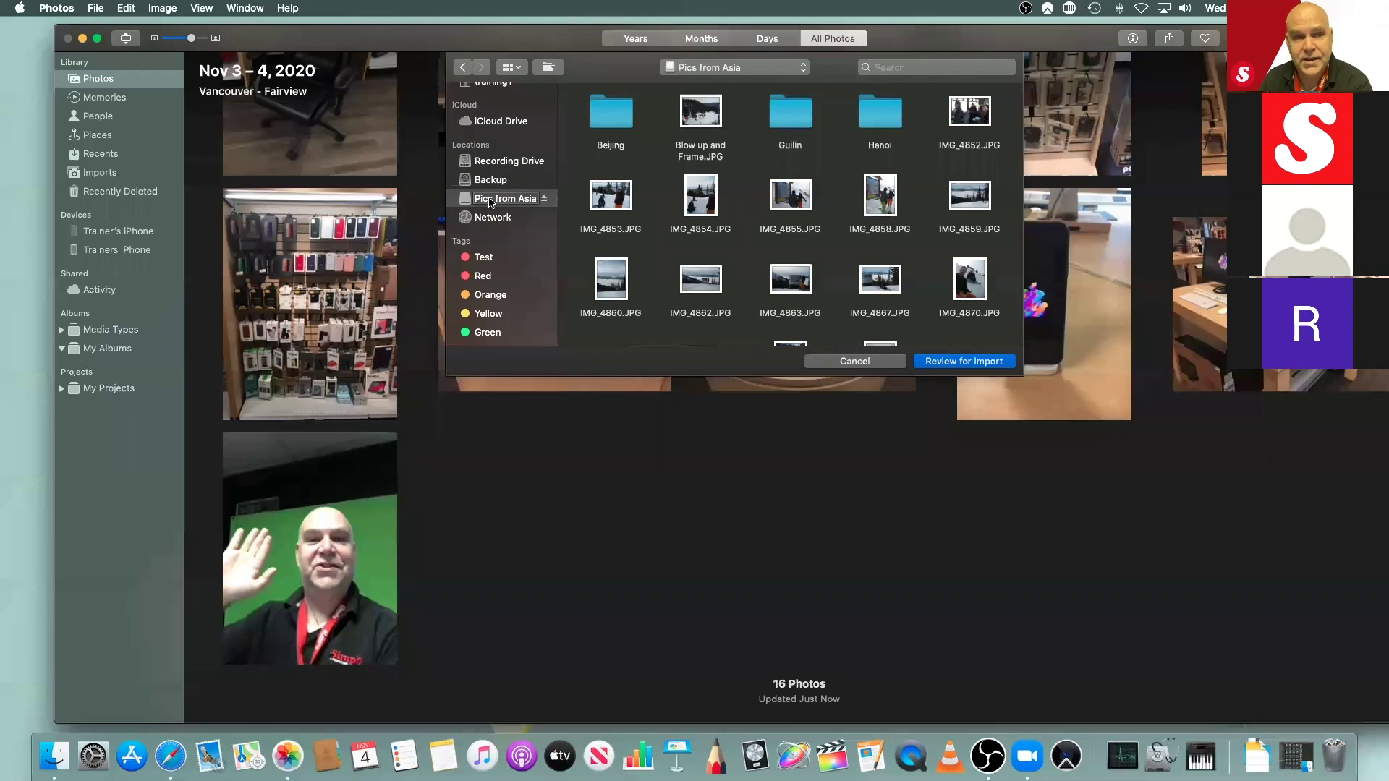
click(970, 361)
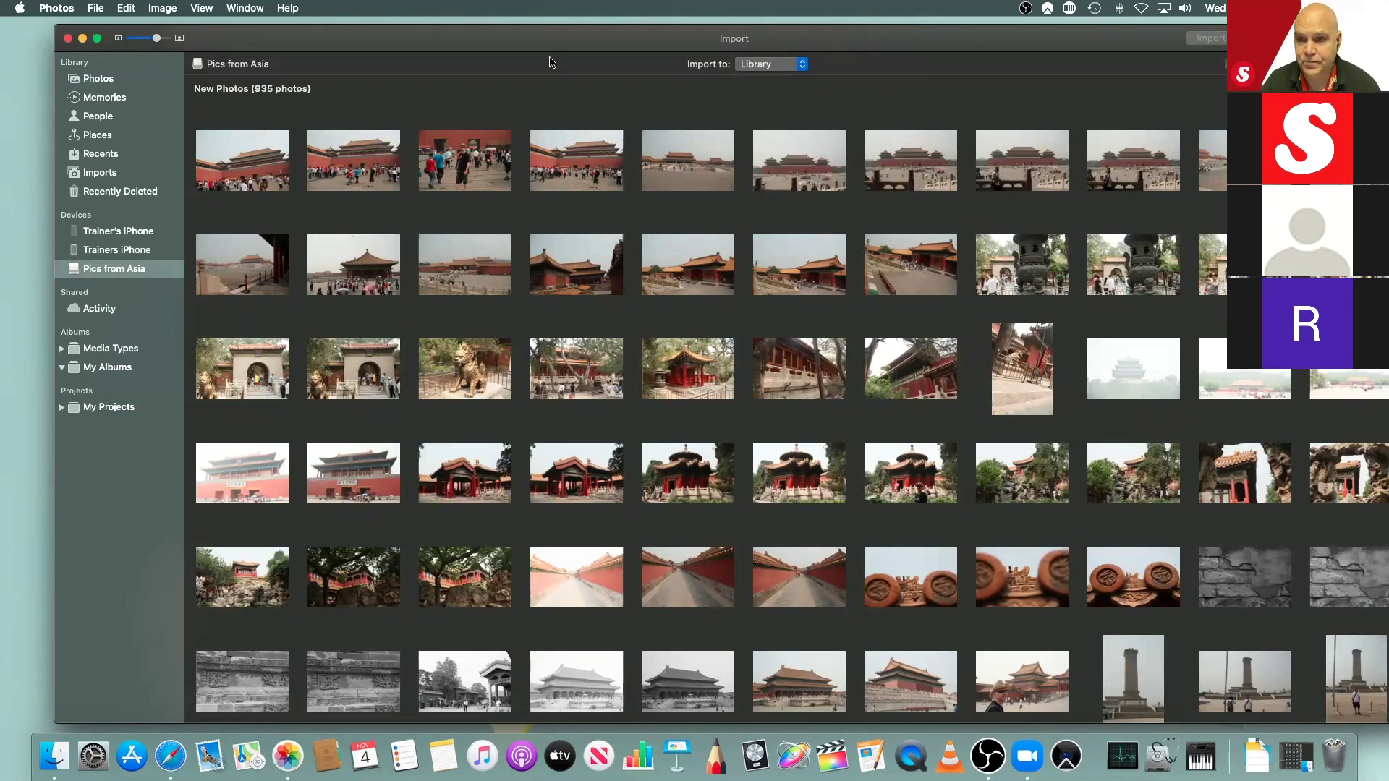
drag(491, 34, 454, 33)
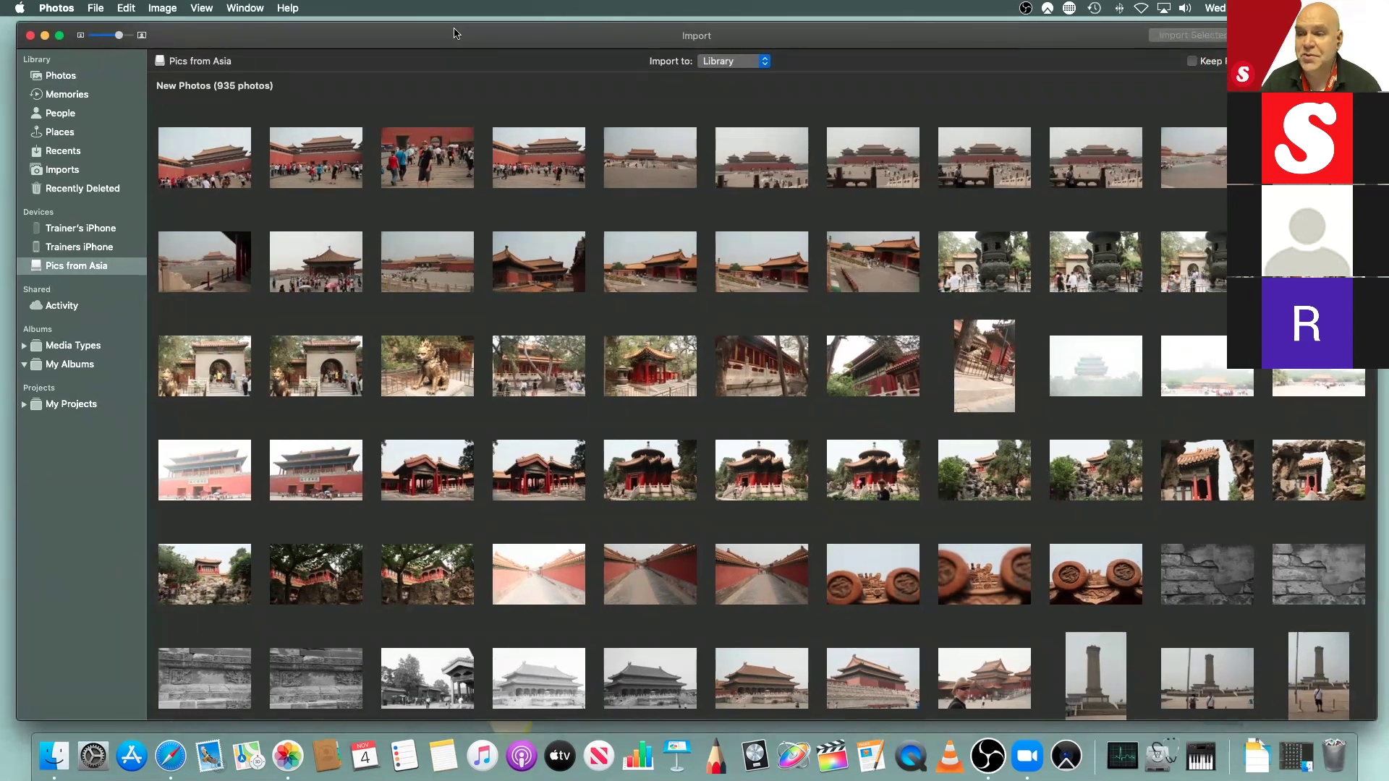
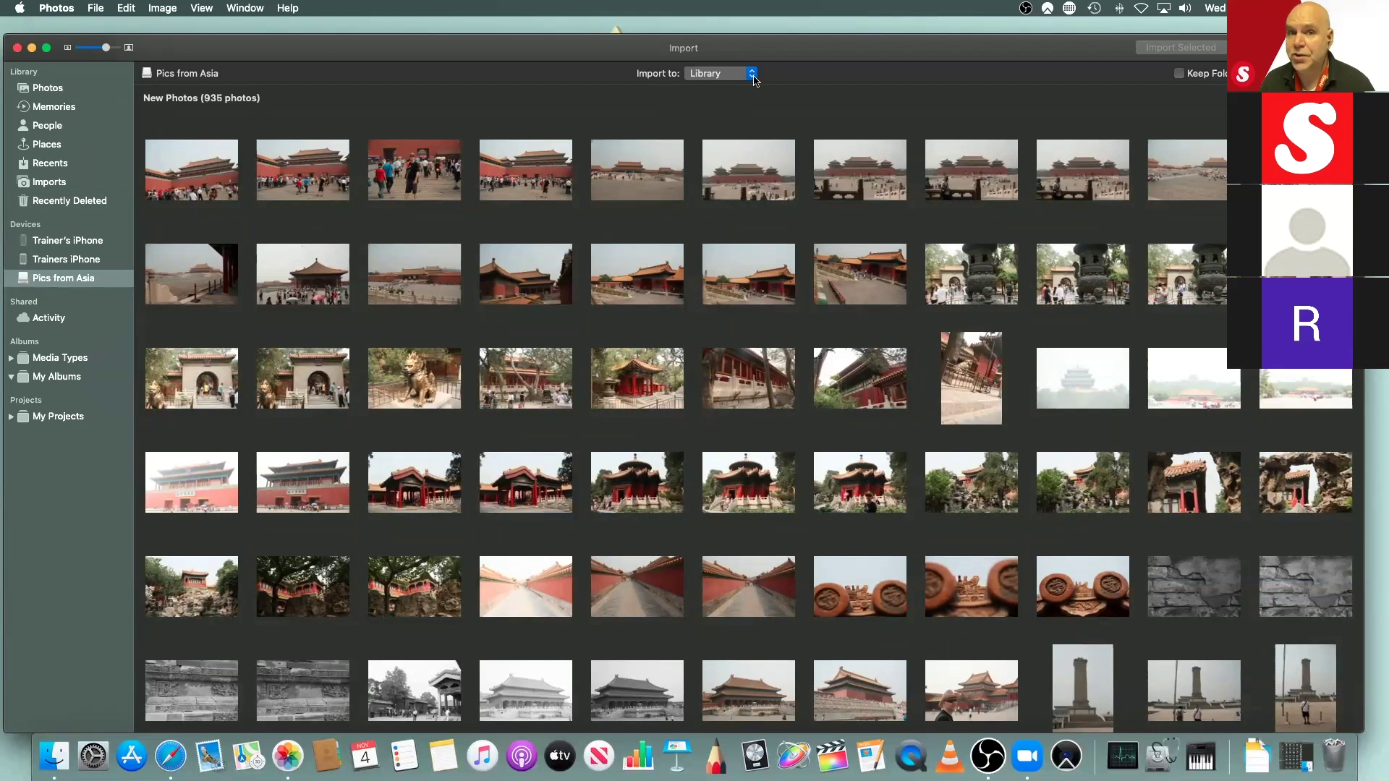
Step: Create a new album named China as the destination for the import
click(753, 74)
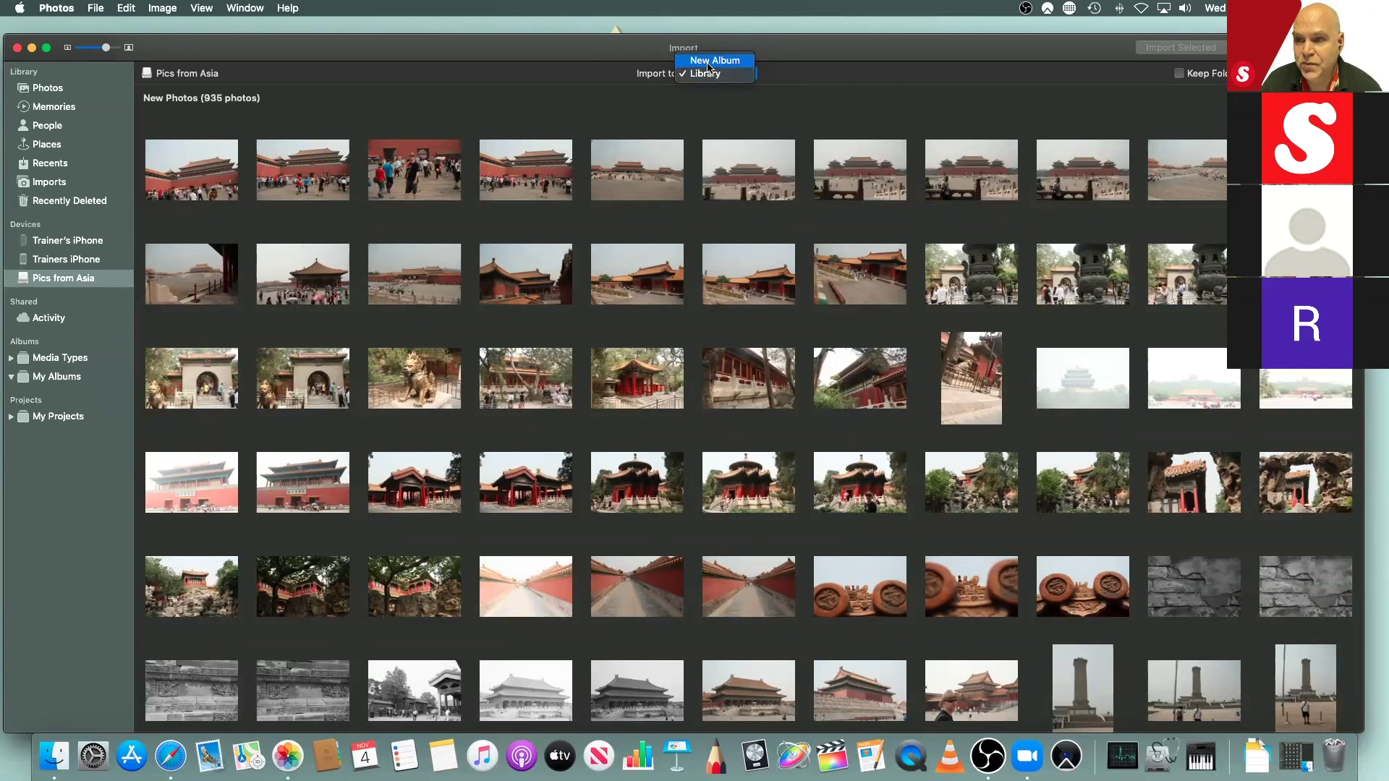
click(709, 61)
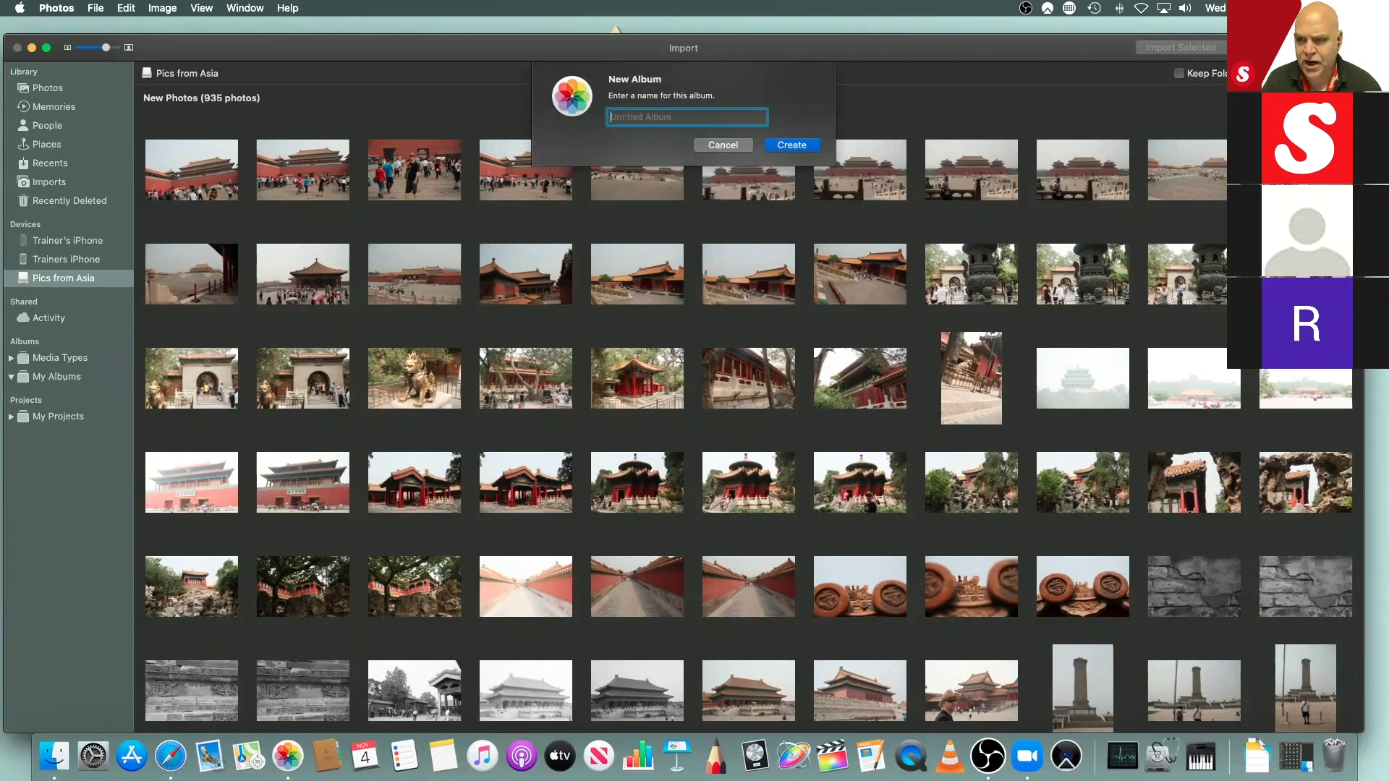
text(China)
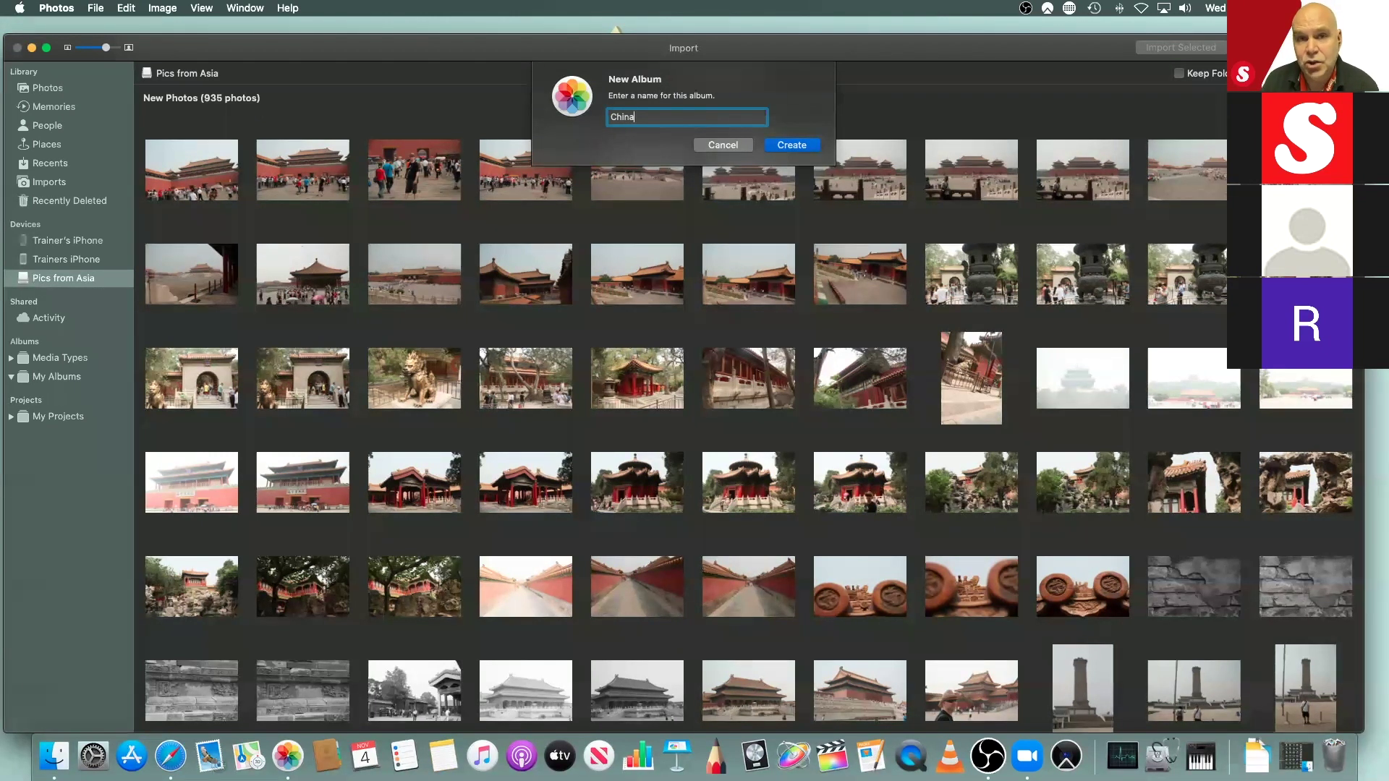
key(Return)
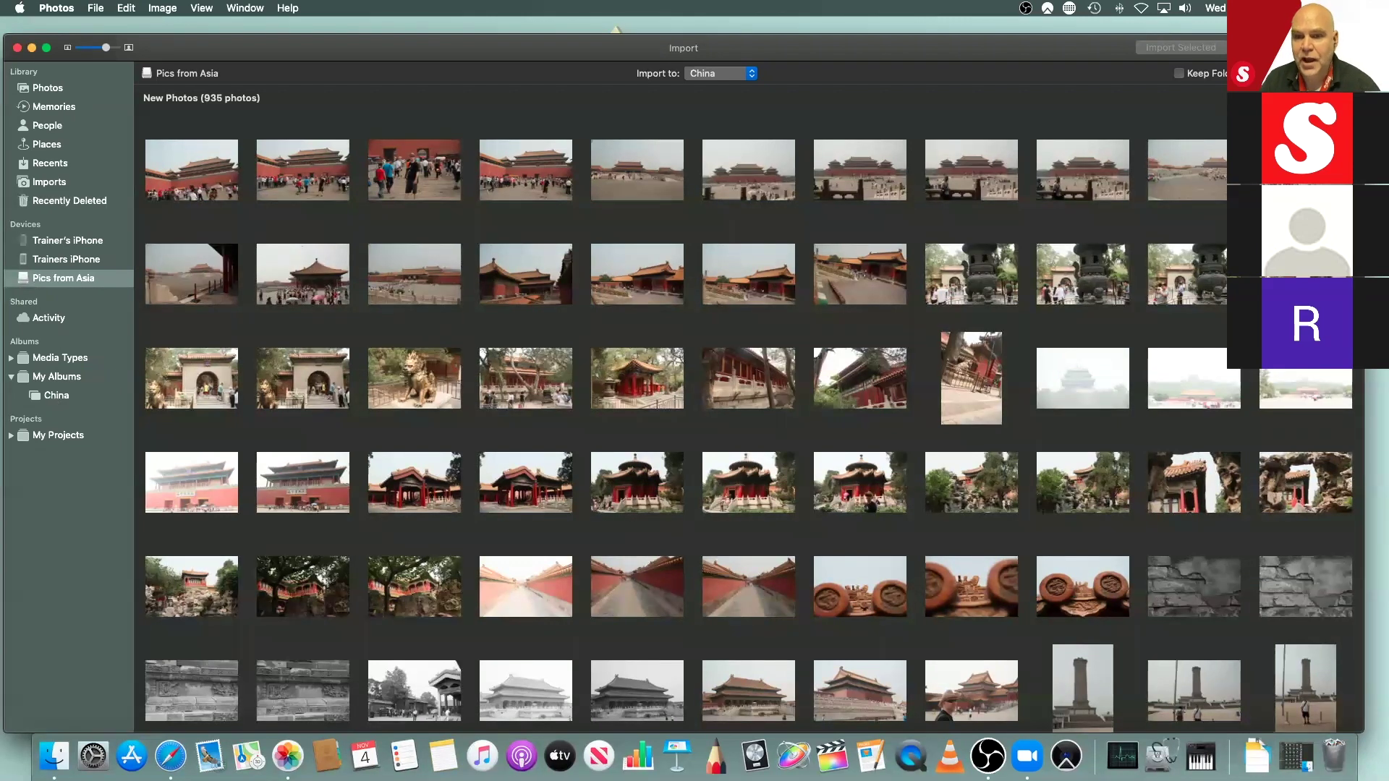
Step: Mark the first four new pictures for import and look through the pictures below them
click(212, 182)
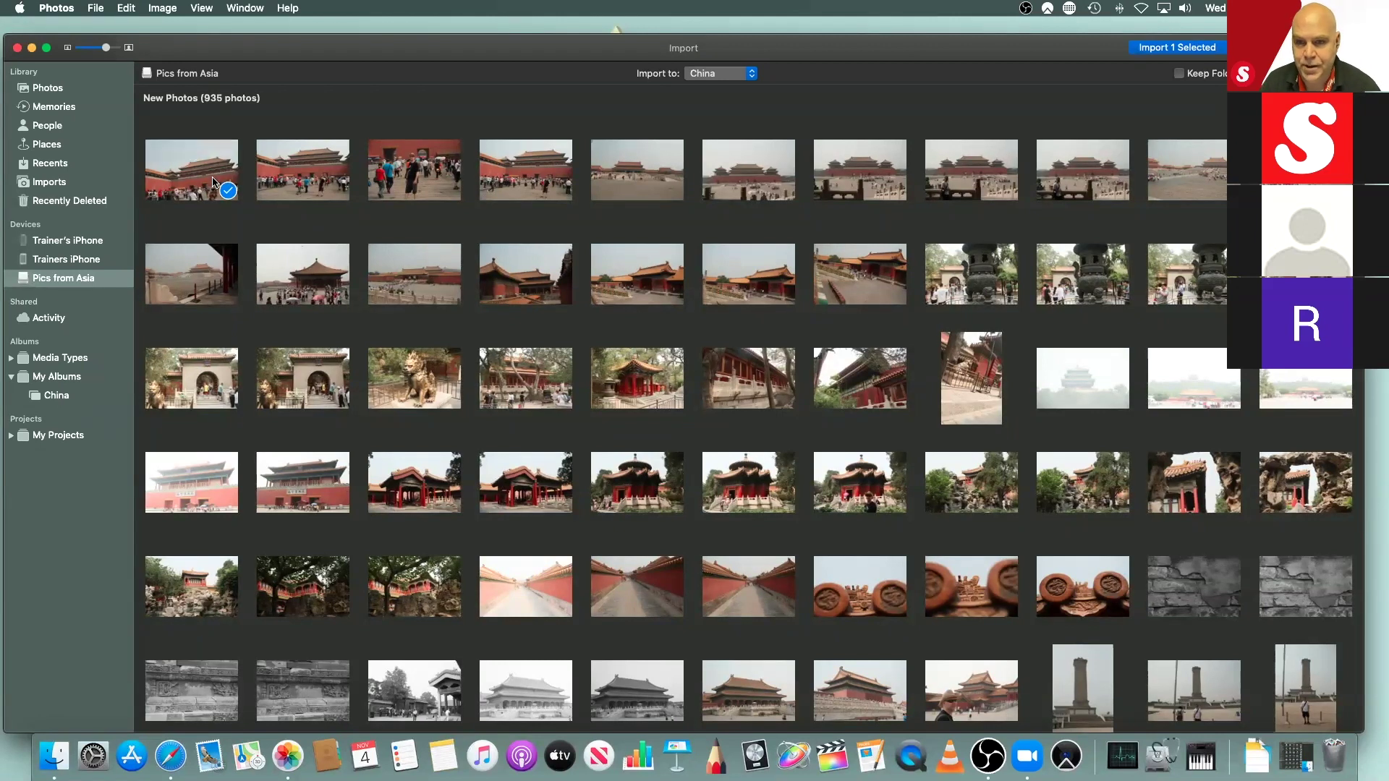
click(313, 165)
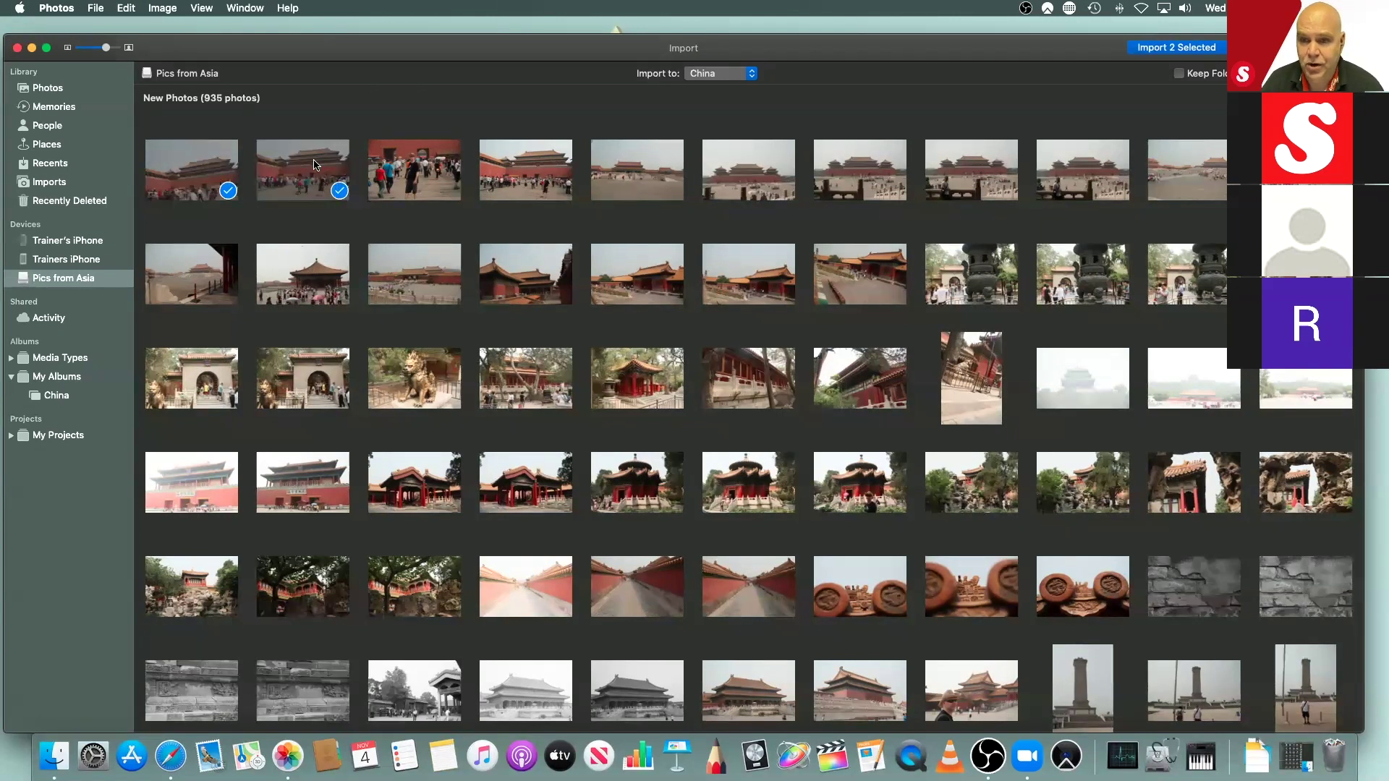
click(416, 172)
click(543, 178)
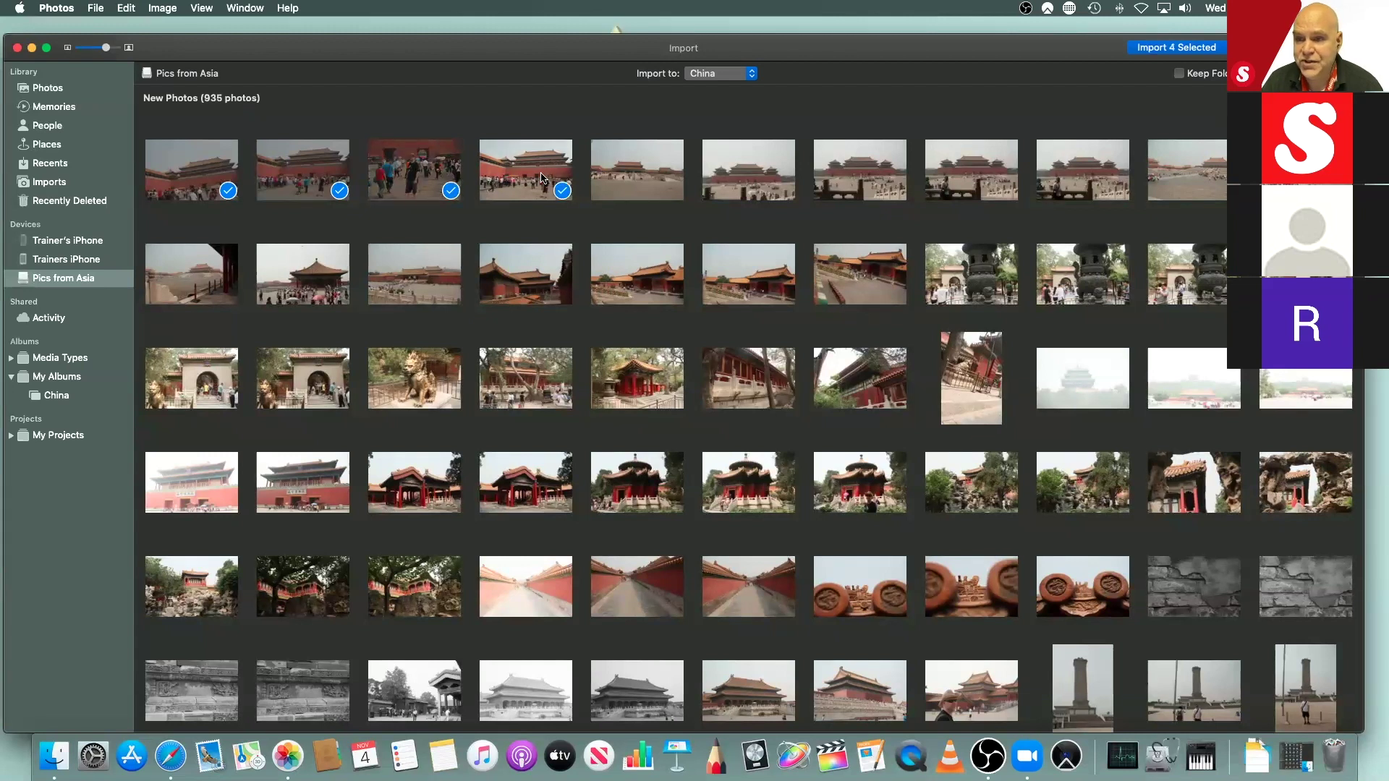
scroll(751, 194, down, 2)
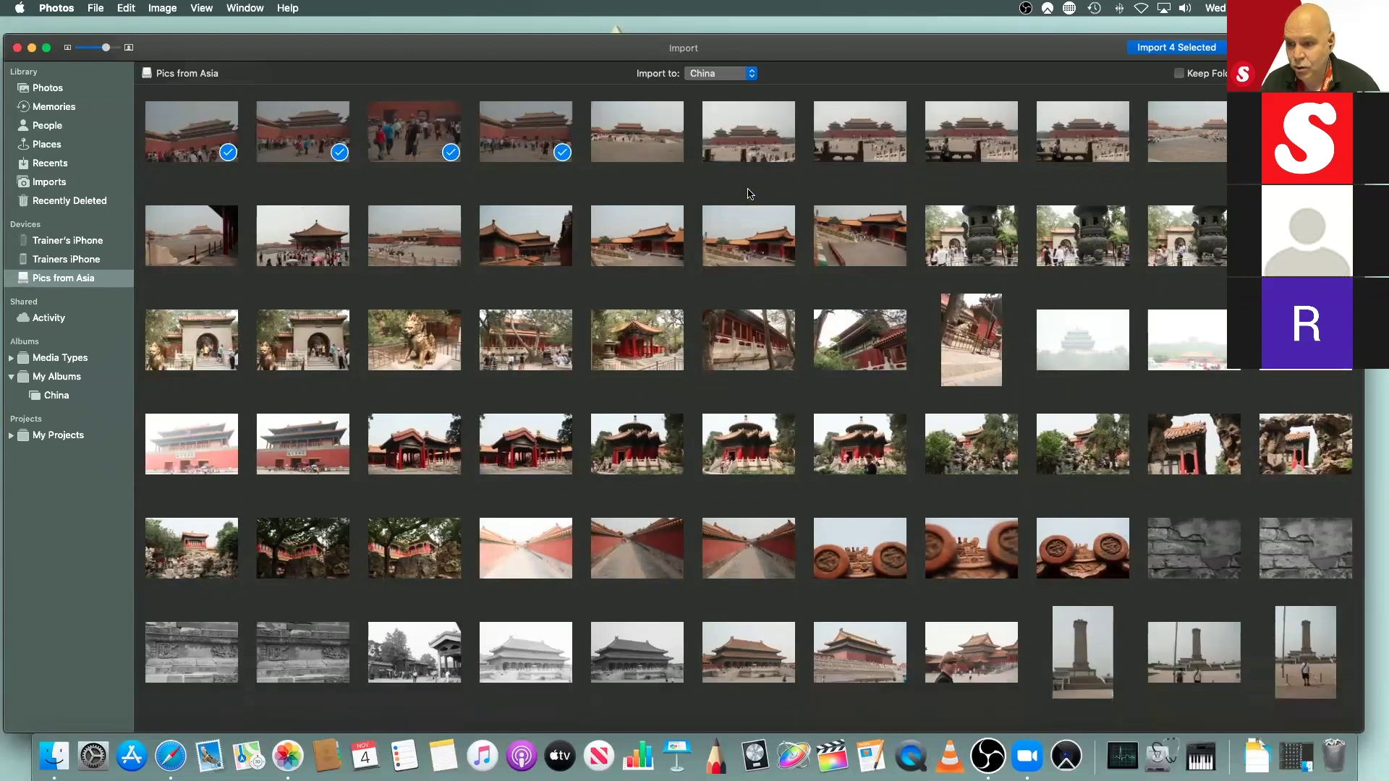
scroll(750, 194, down, 8)
scroll(750, 194, up, 5)
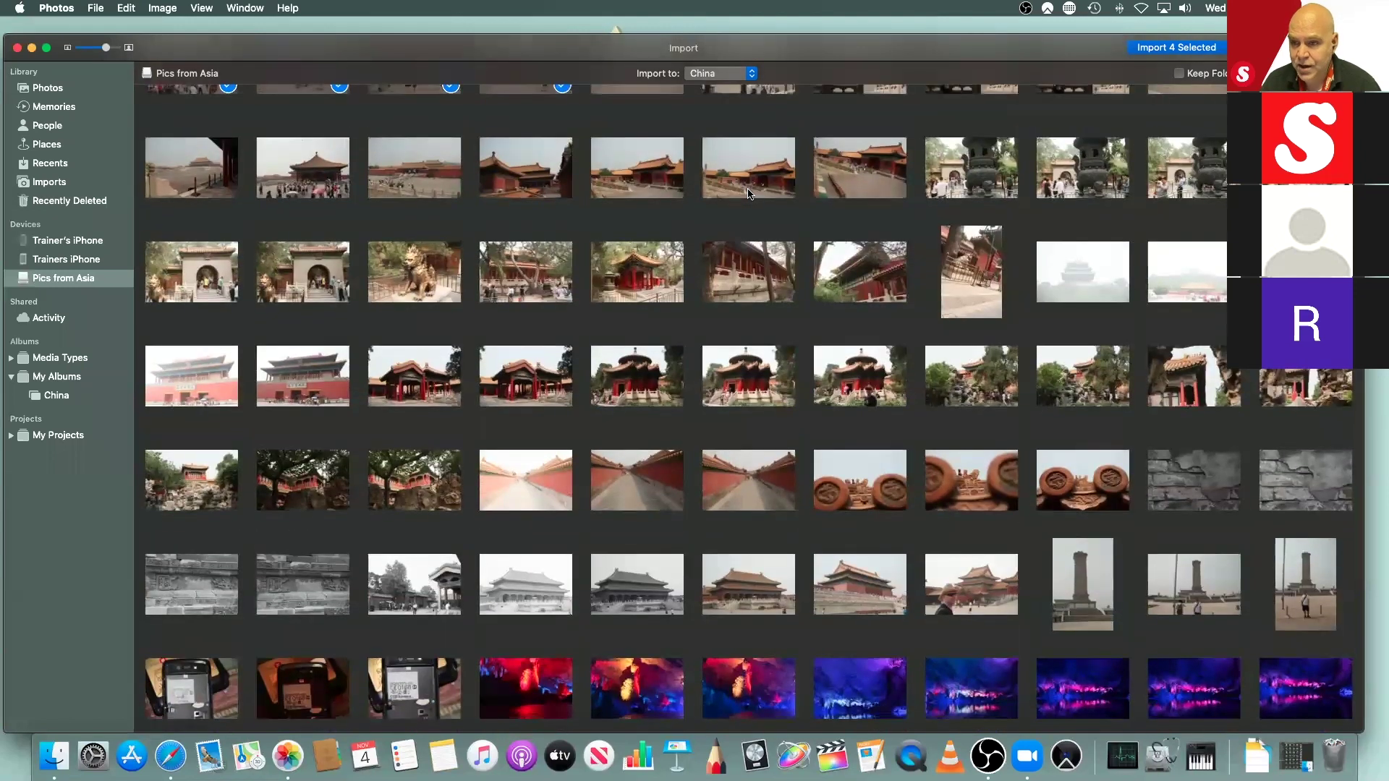
scroll(492, 374, up, 5)
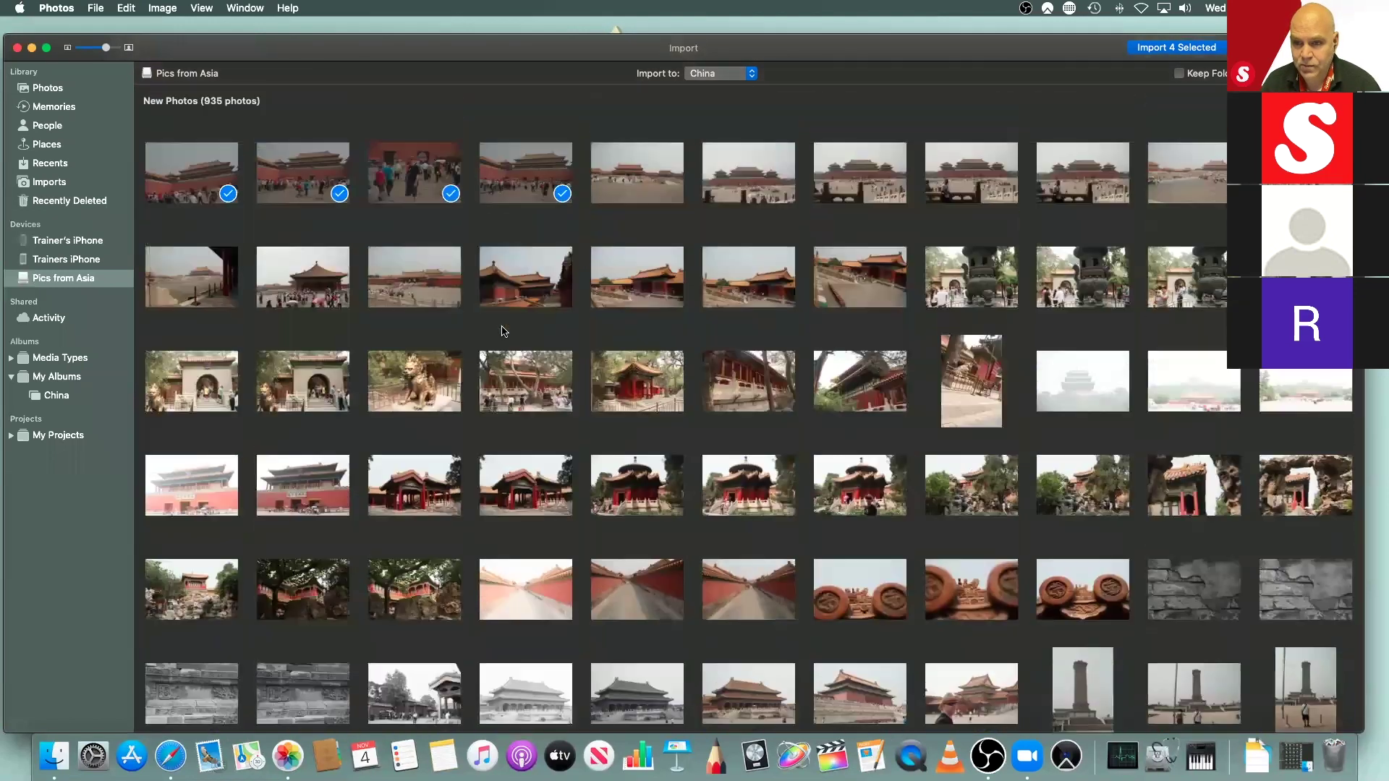
Step: Unmark the second, third and fourth pictures, leaving only the first one marked for import
click(339, 191)
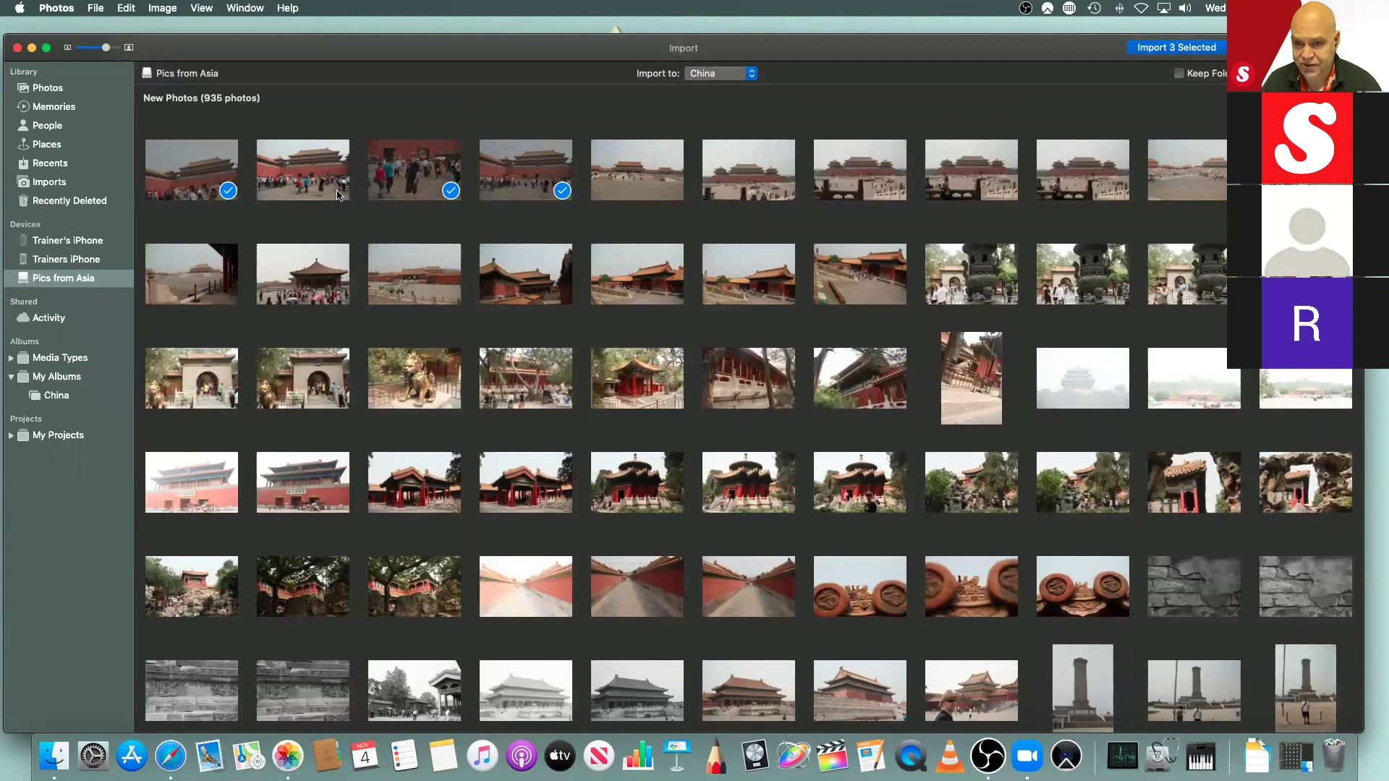
click(450, 191)
click(563, 191)
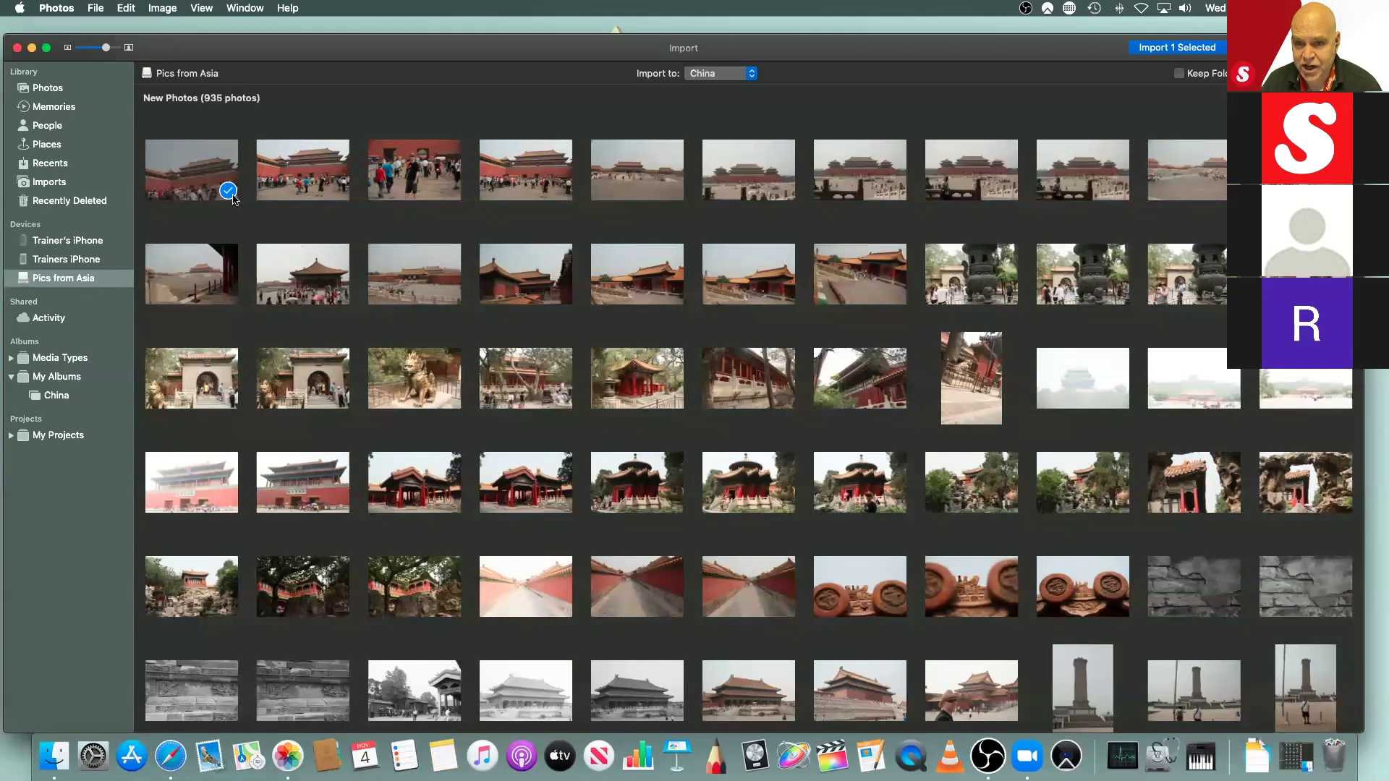
Step: Extend the selection from the first picture through the last stone monument picture, and import the selected pictures into the China album
scroll(233, 200, down, 5)
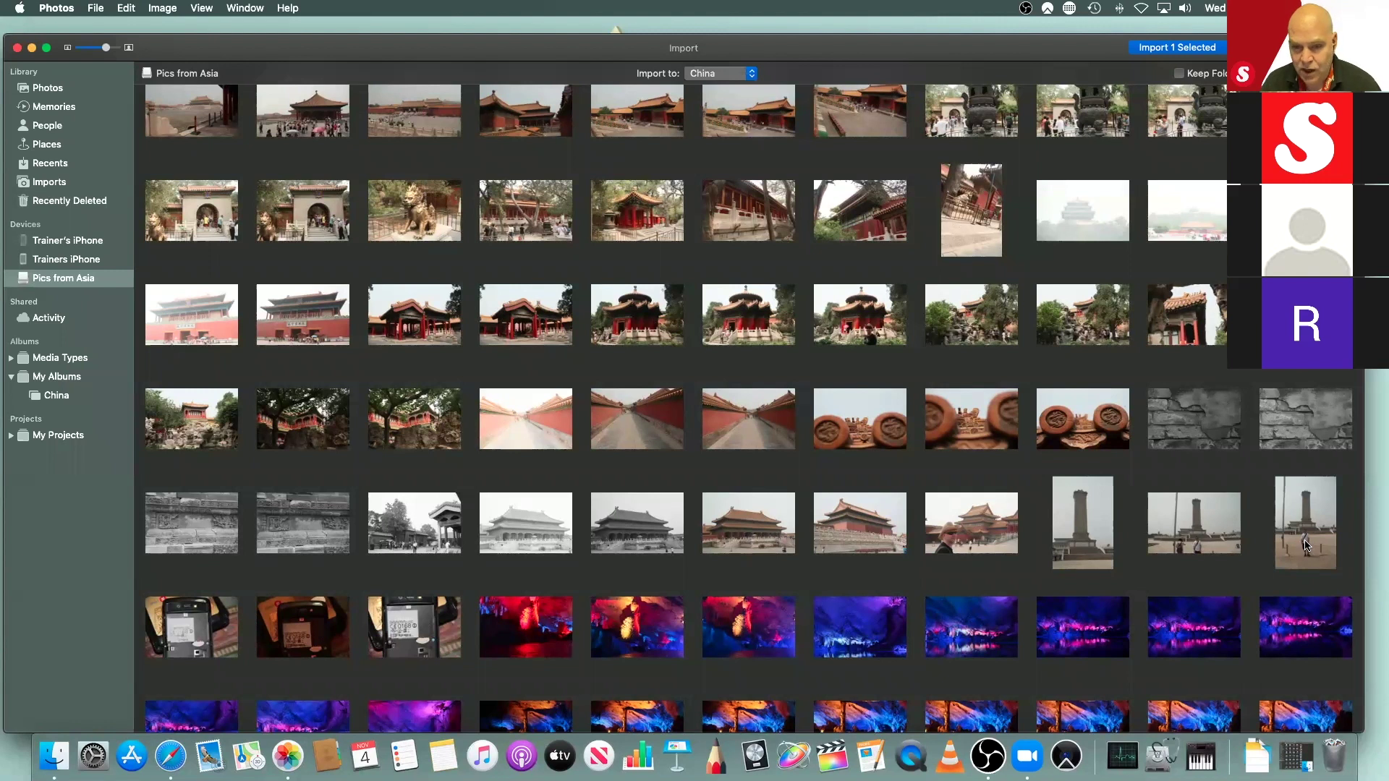
key(super+a)
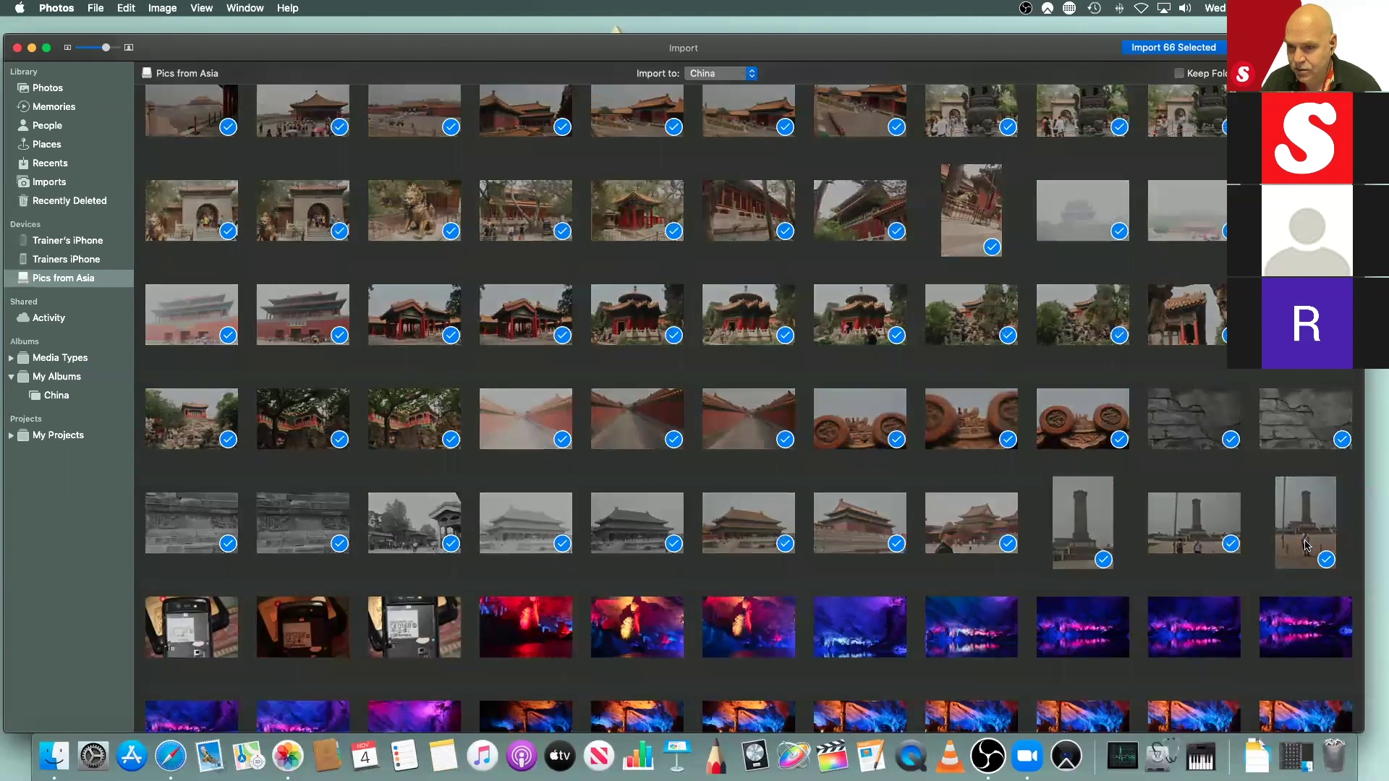
scroll(852, 346, up, 2)
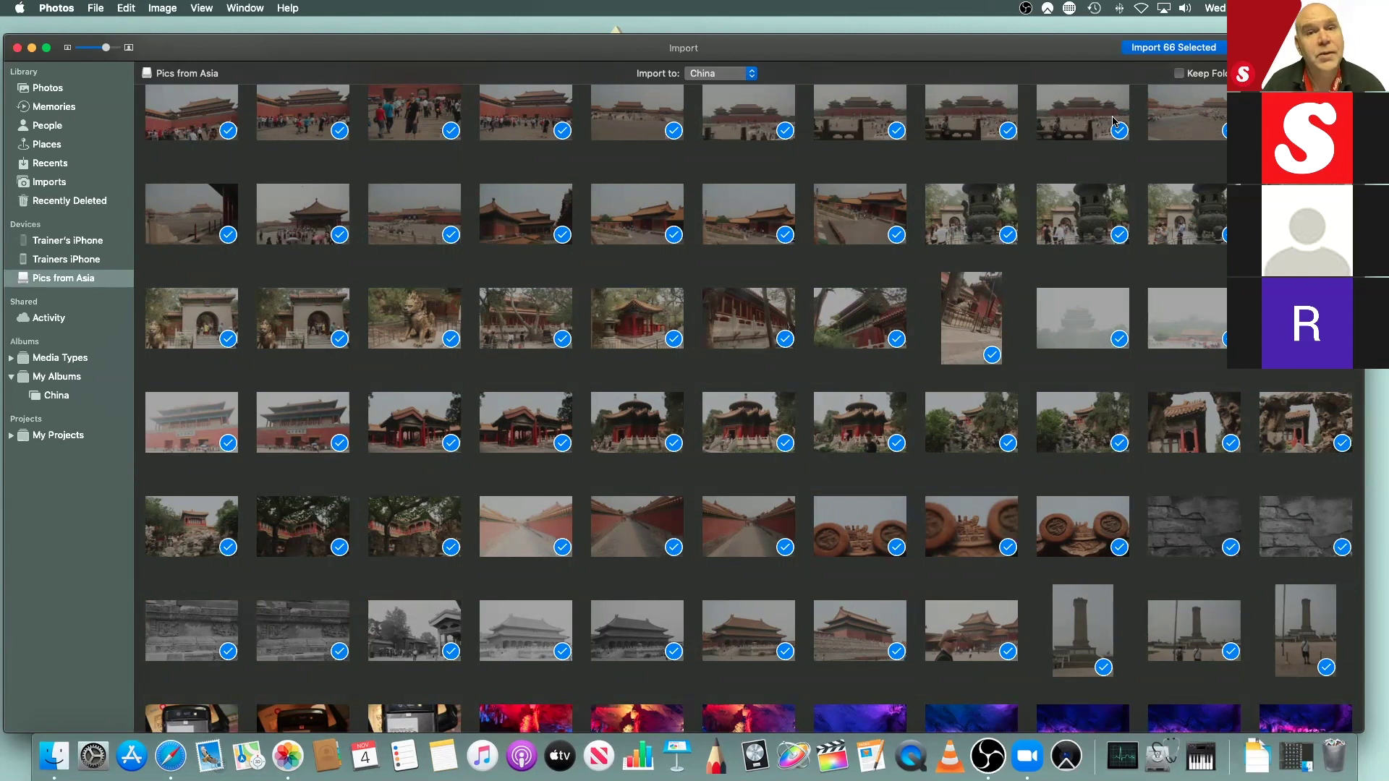
click(1192, 48)
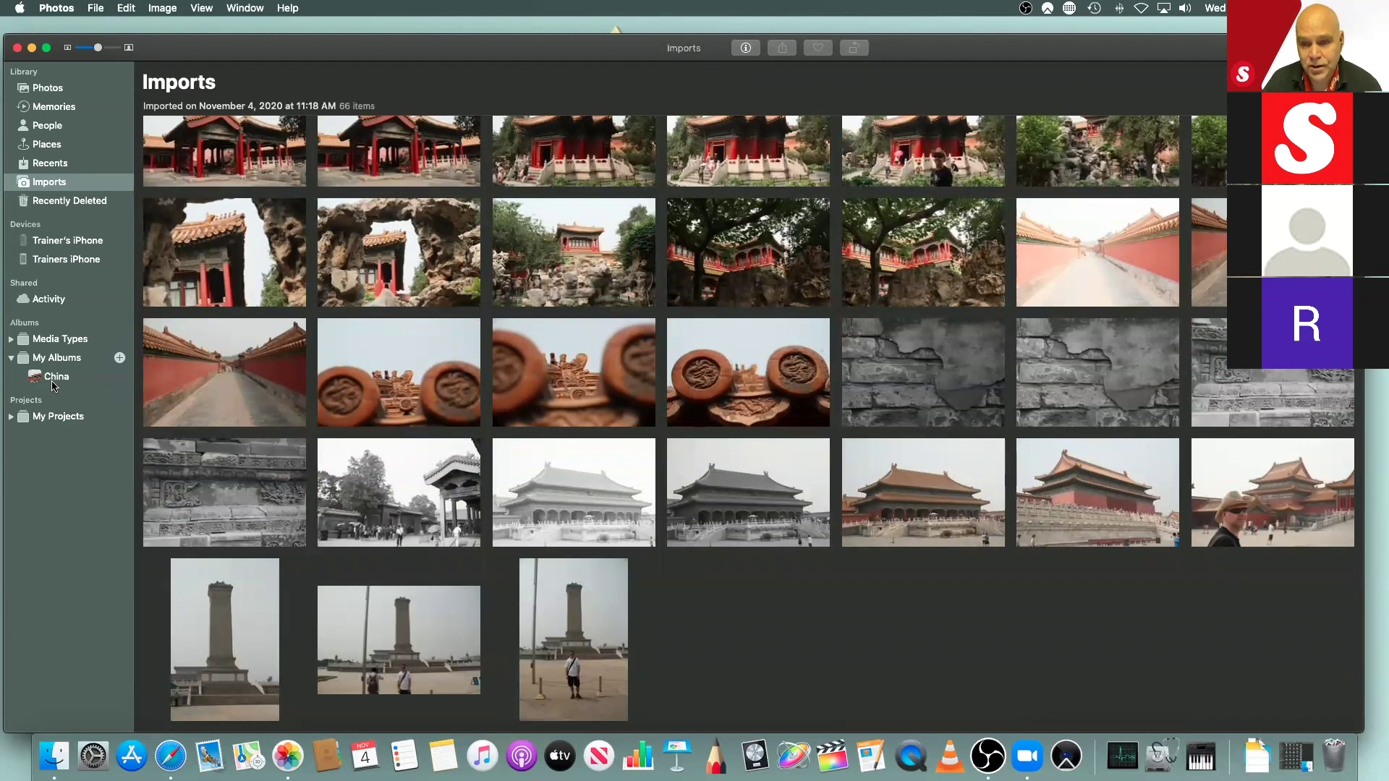
Step: Open the China album and look through its imported pictures down to the end and back
click(53, 377)
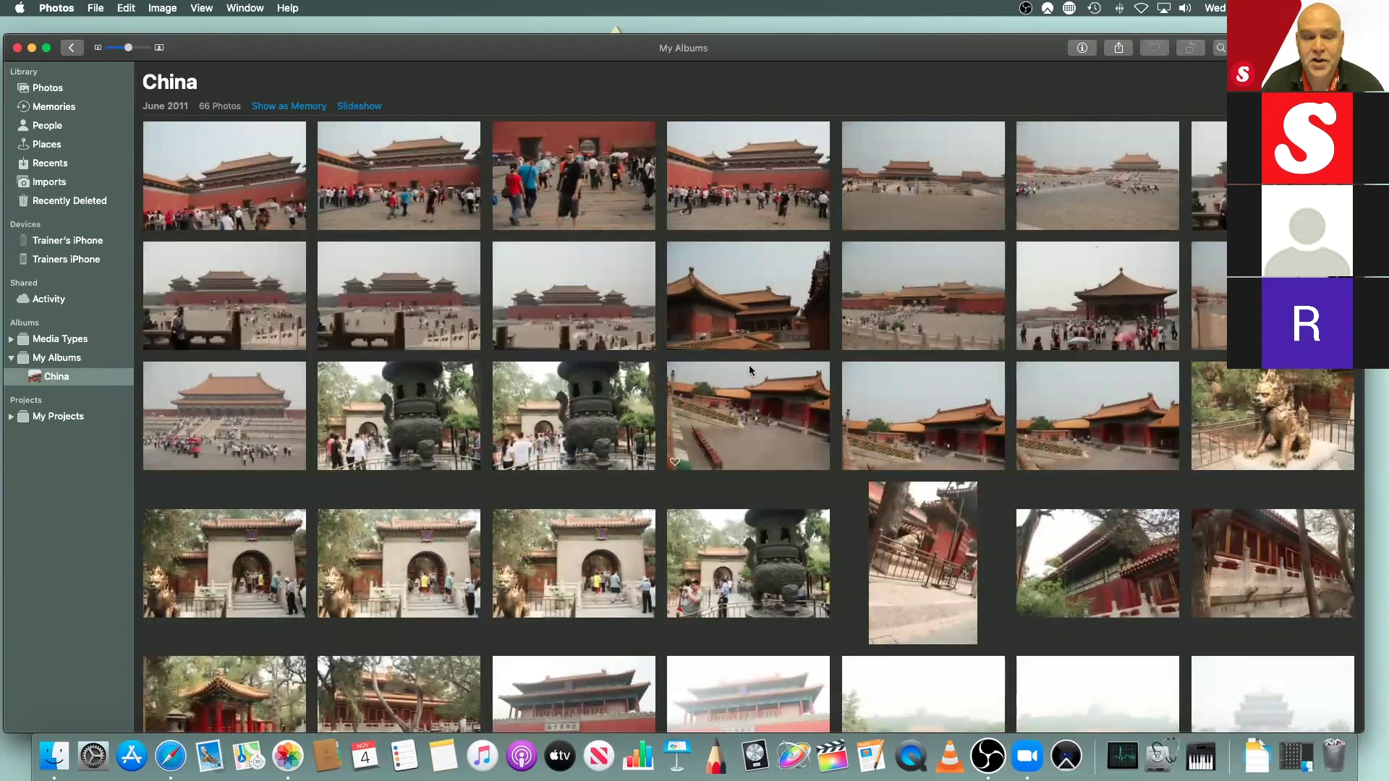
scroll(749, 365, down, 10)
mouse_move(749, 371)
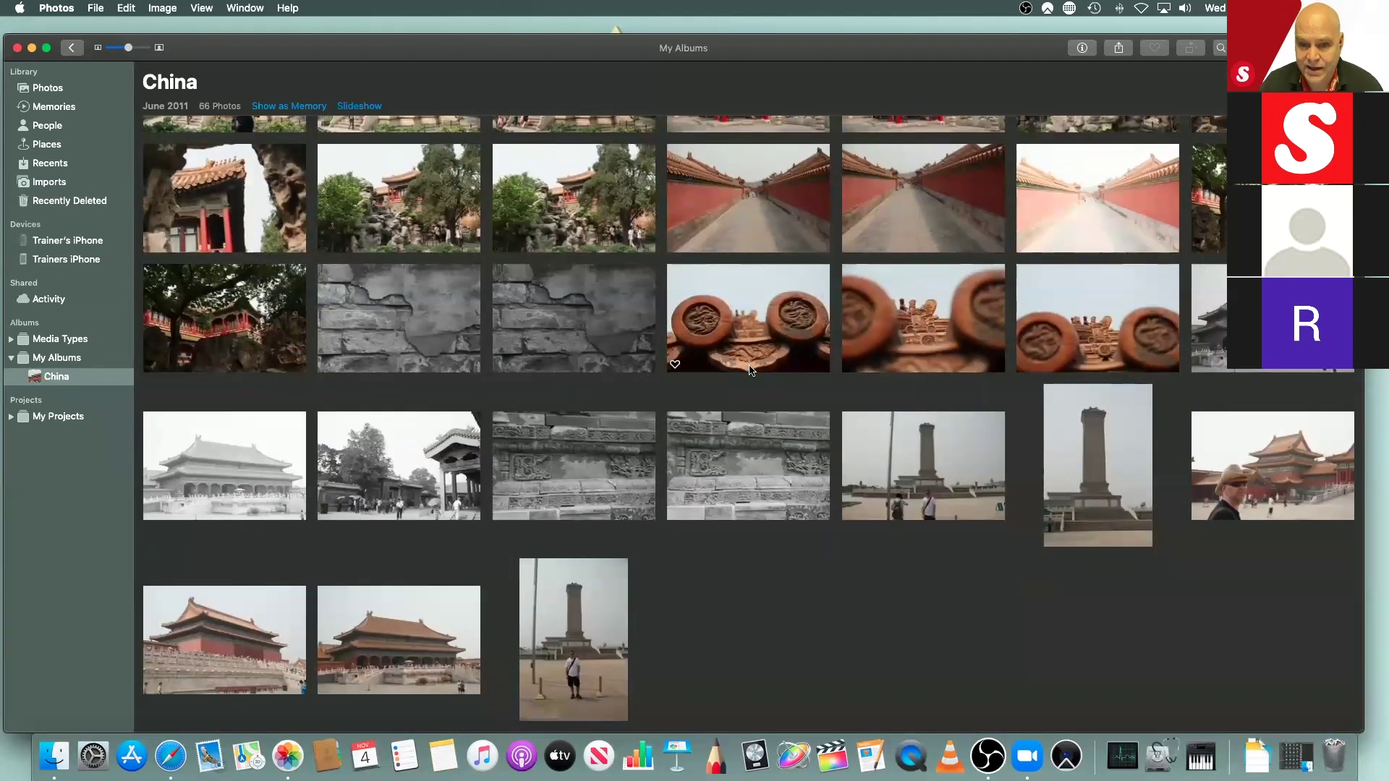
scroll(750, 370, up, 15)
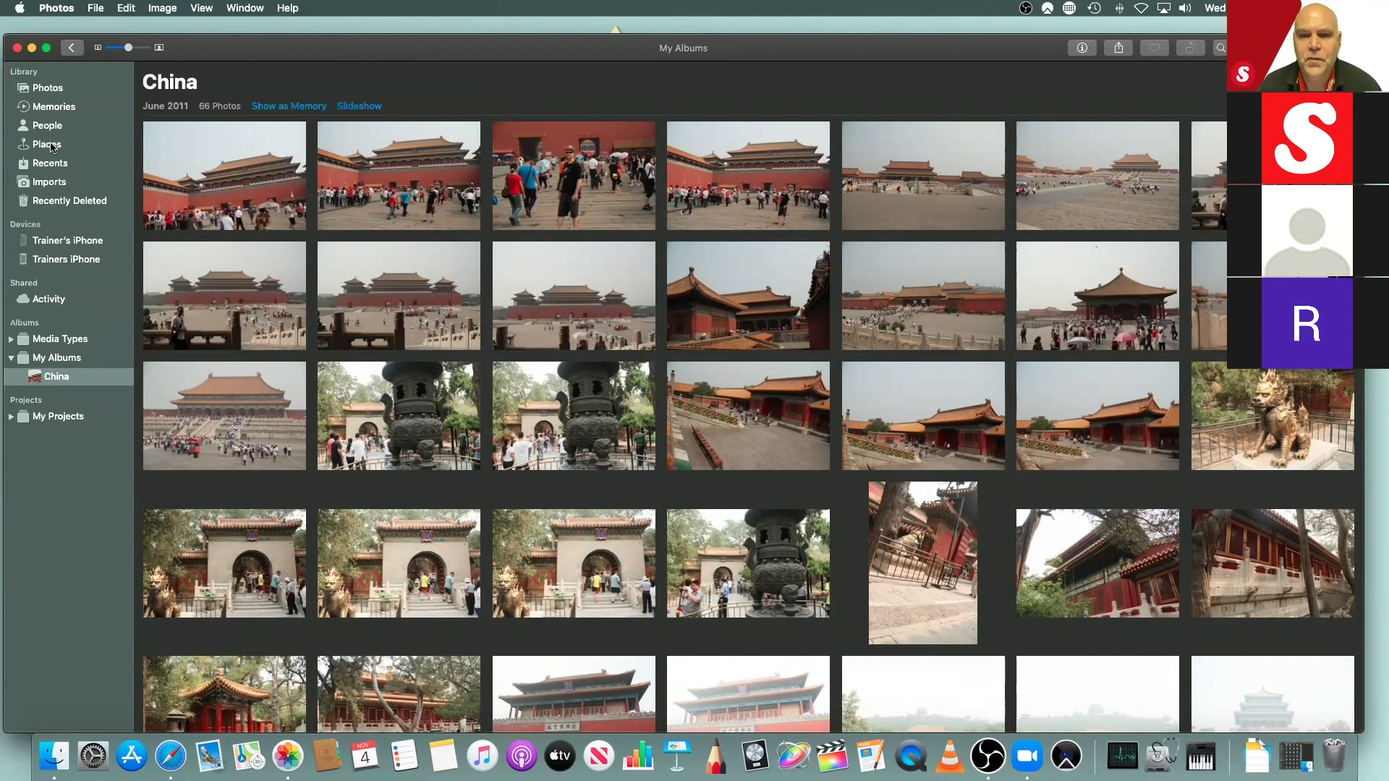
Step: Start another import from the Pics from Asia drive and bring its contents up for review
click(97, 10)
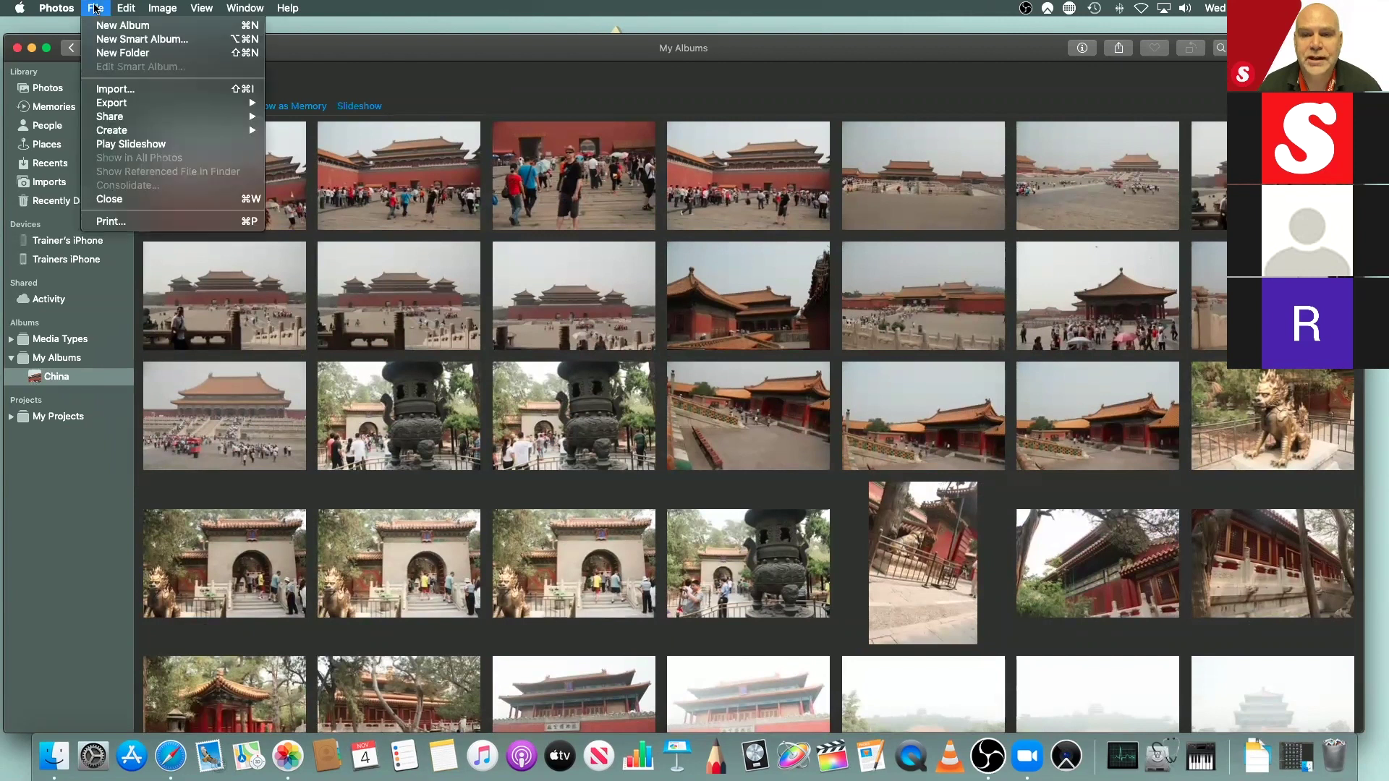
click(110, 89)
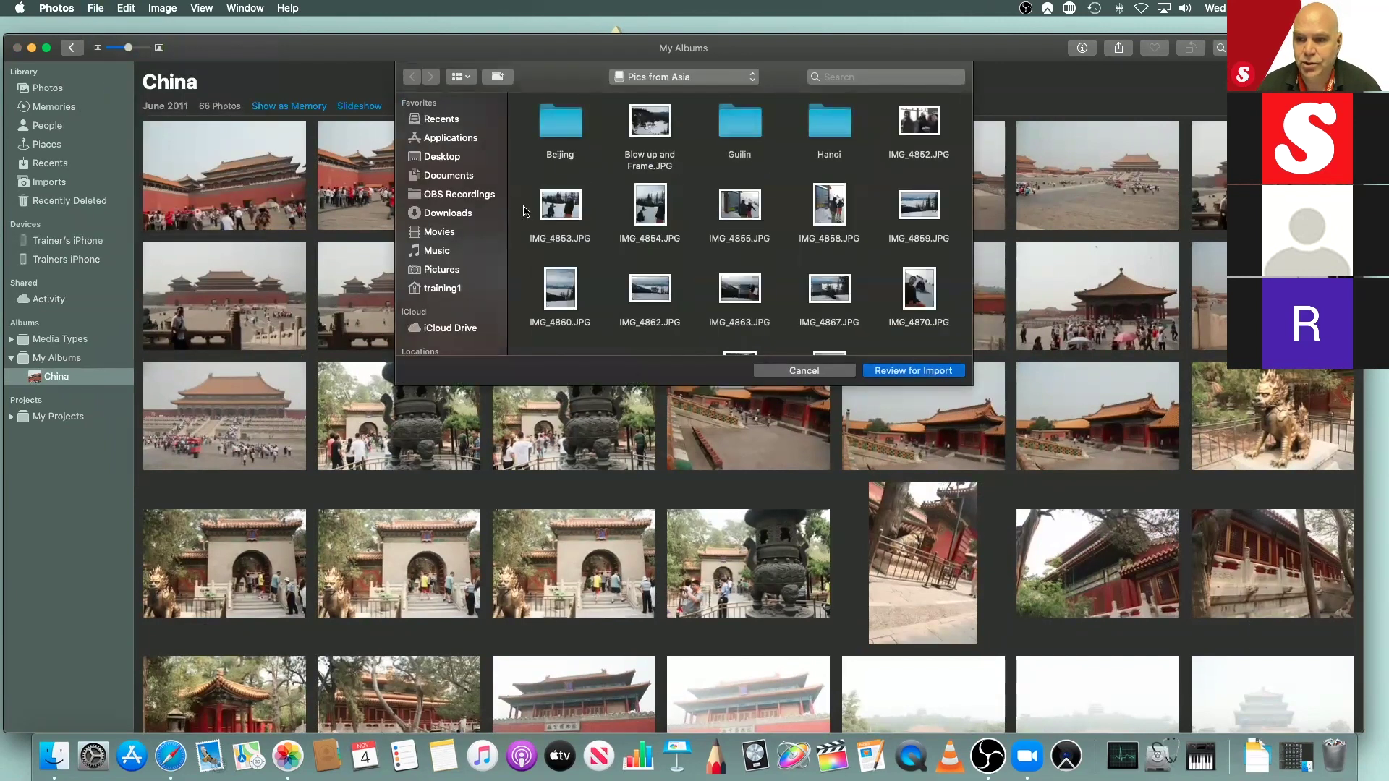
scroll(442, 275, down, 5)
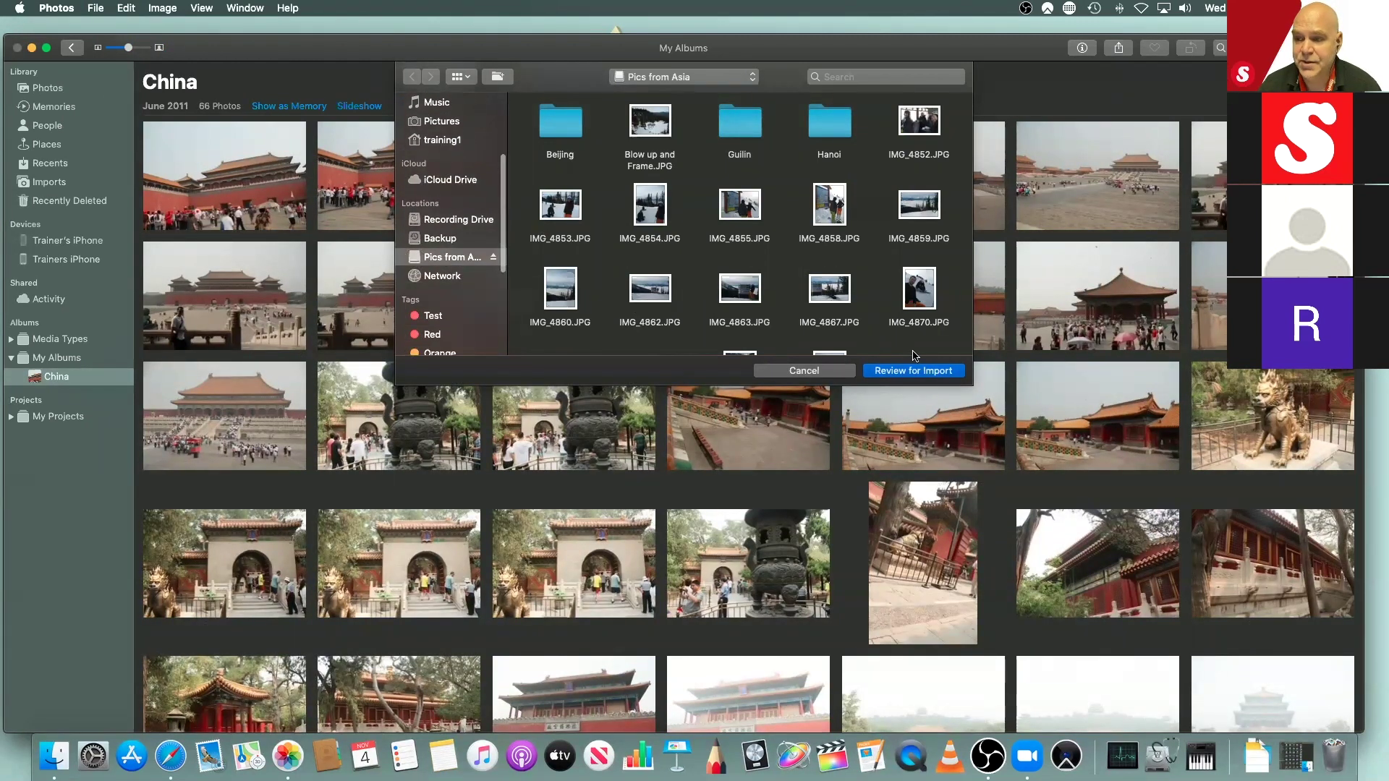
click(903, 372)
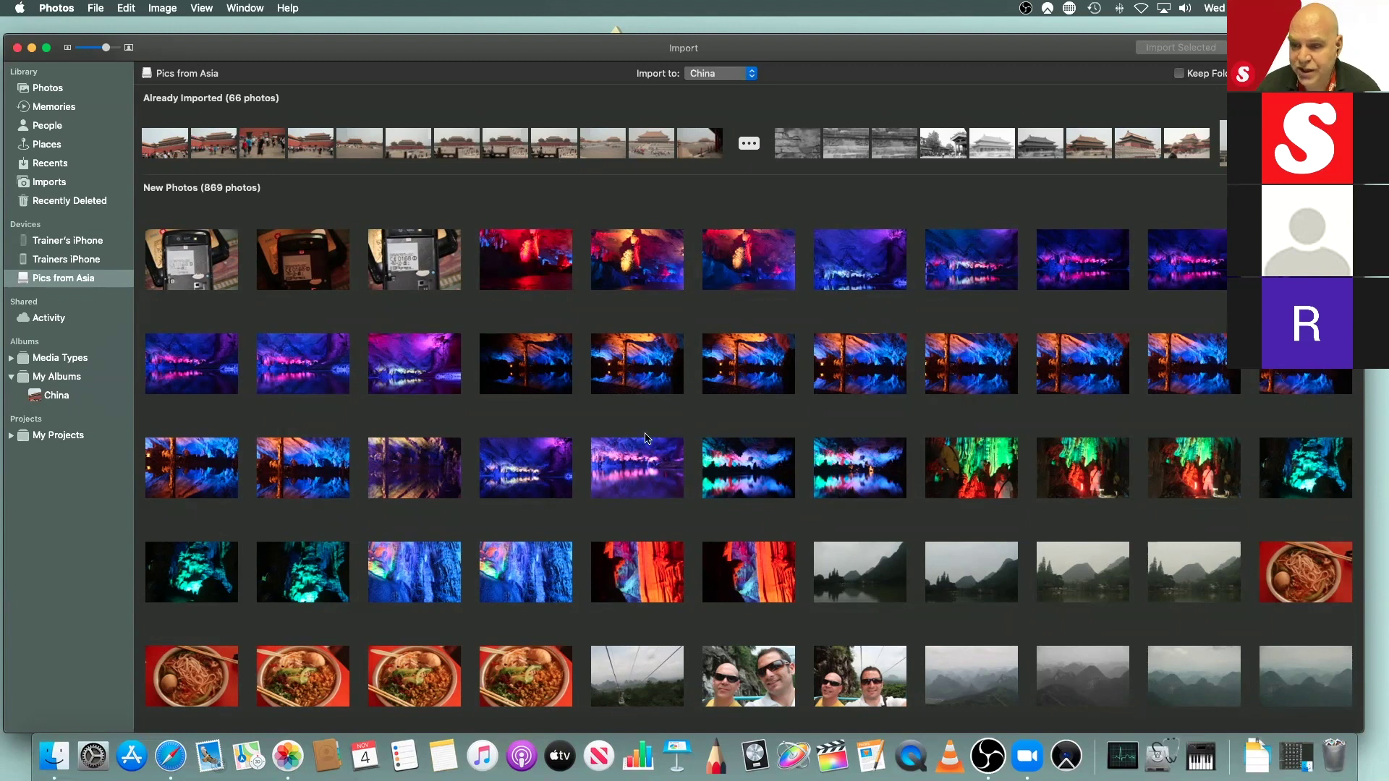
Step: Create a new album named Hanoi as the import destination
scroll(646, 438, down, 3)
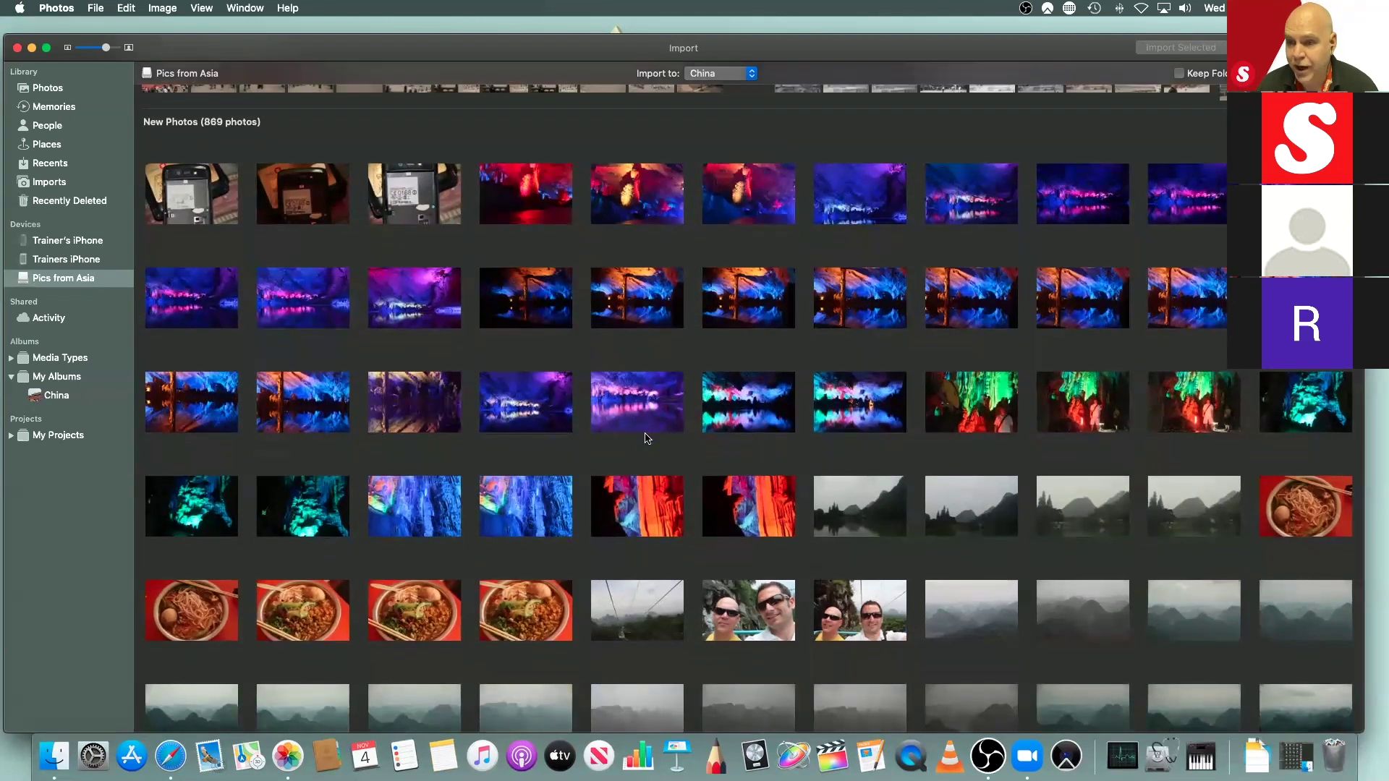
scroll(646, 438, up, 3)
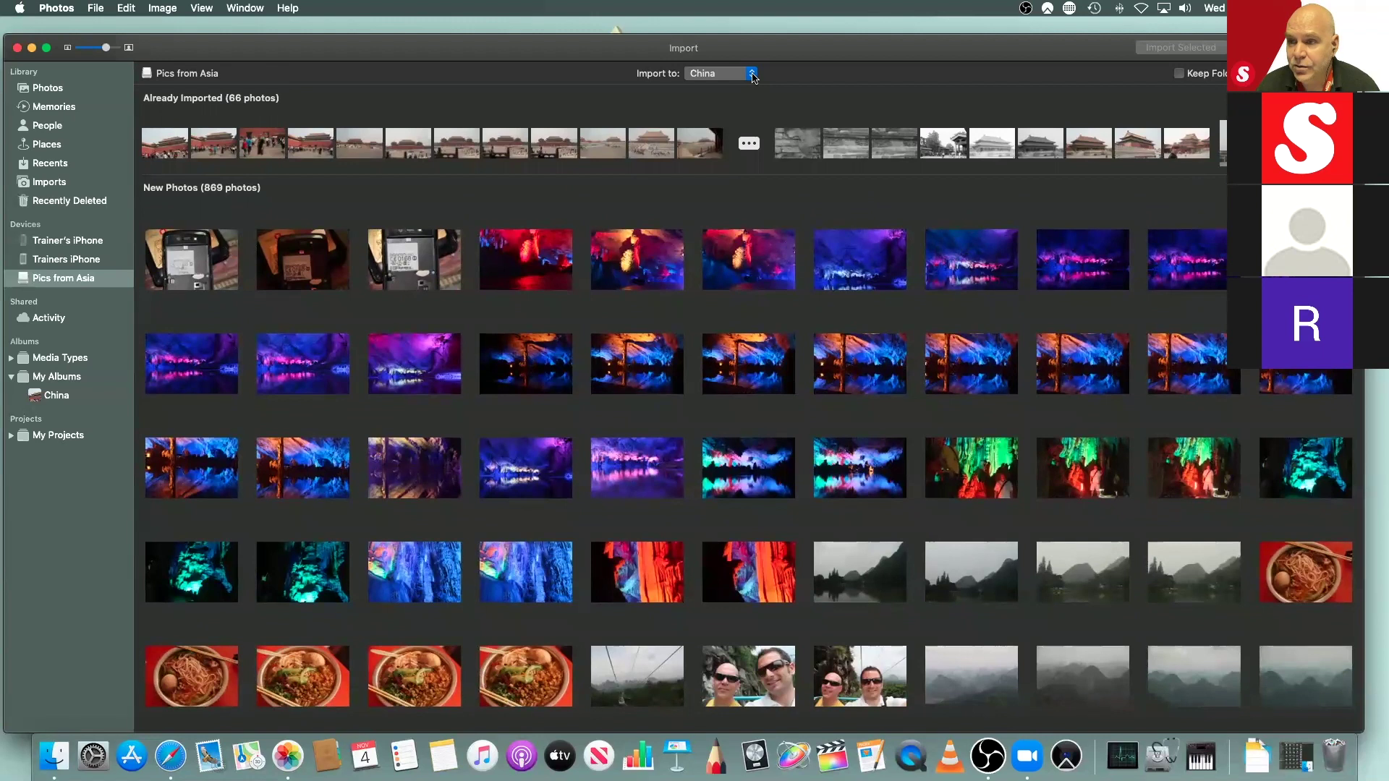
click(752, 75)
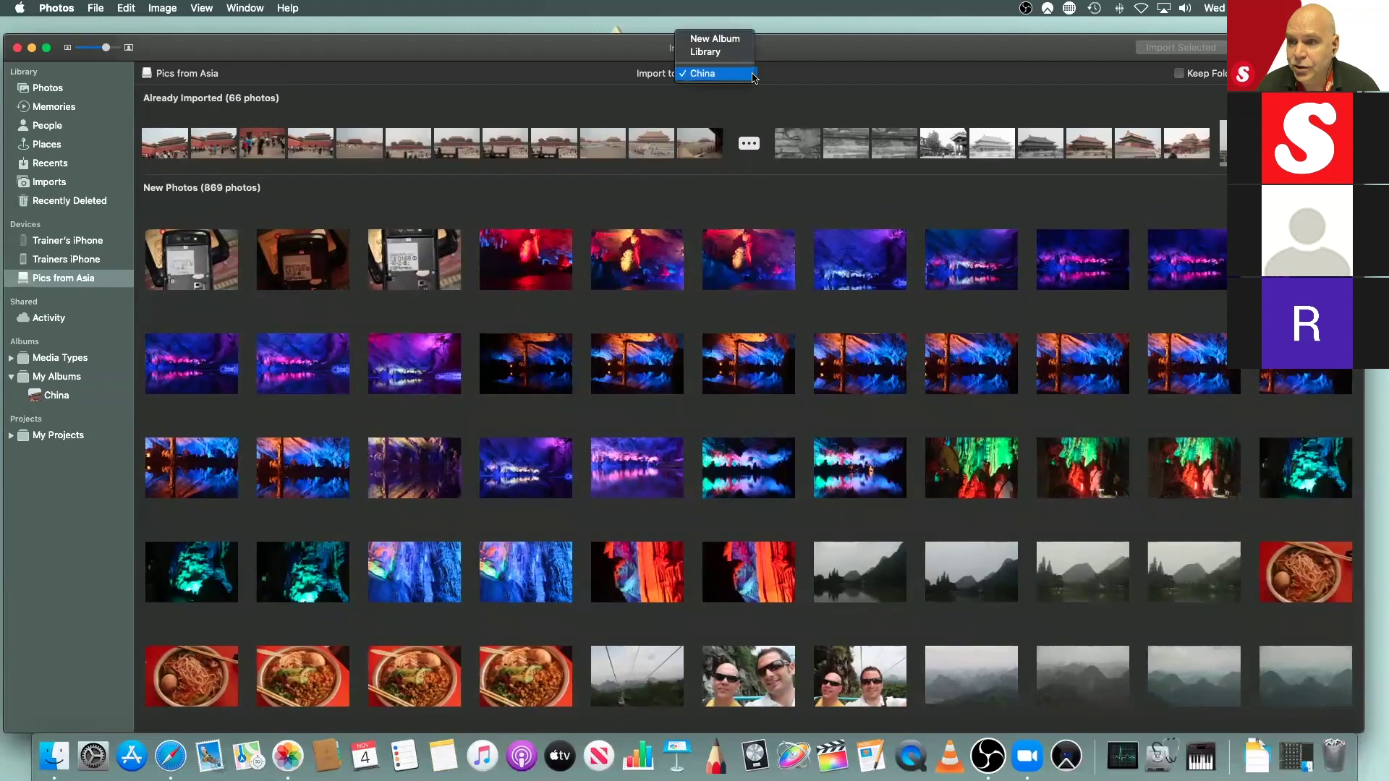
click(720, 55)
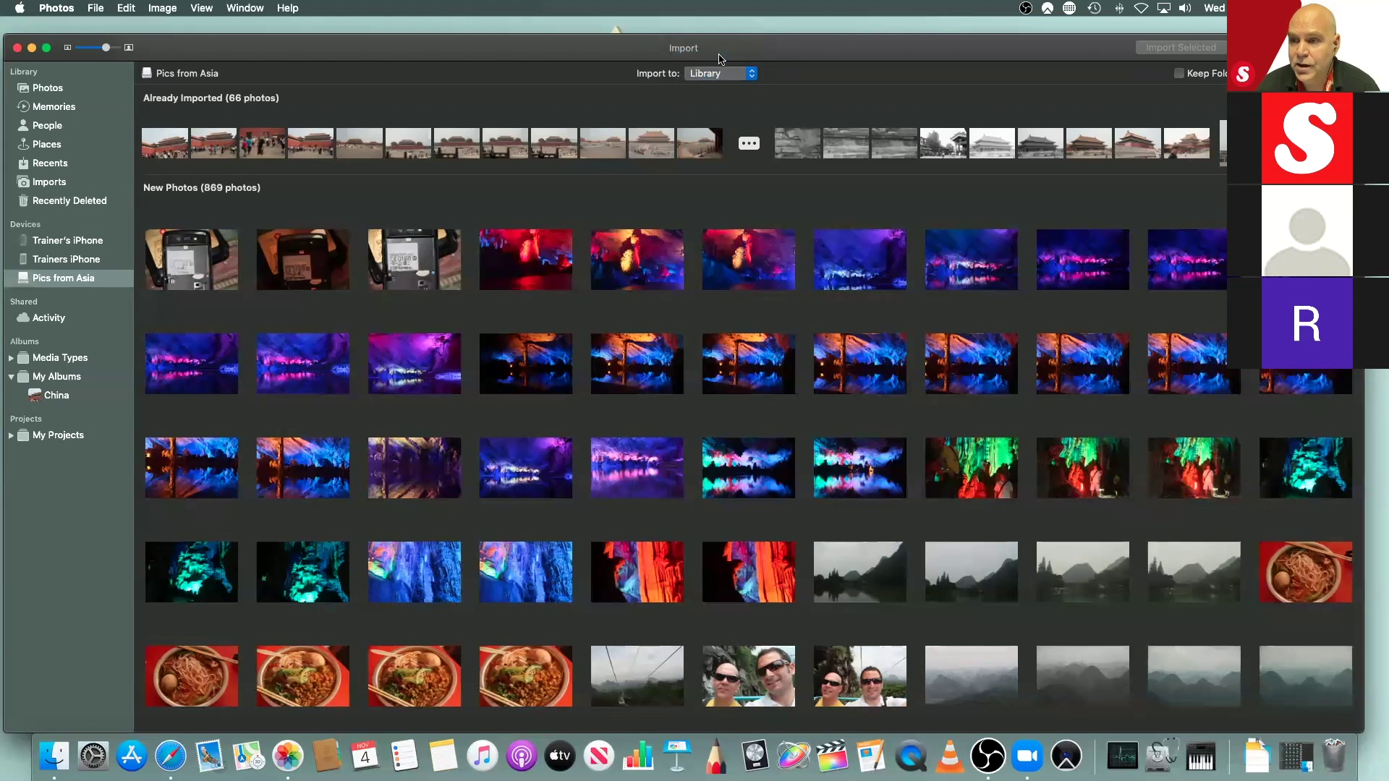
click(752, 75)
click(723, 61)
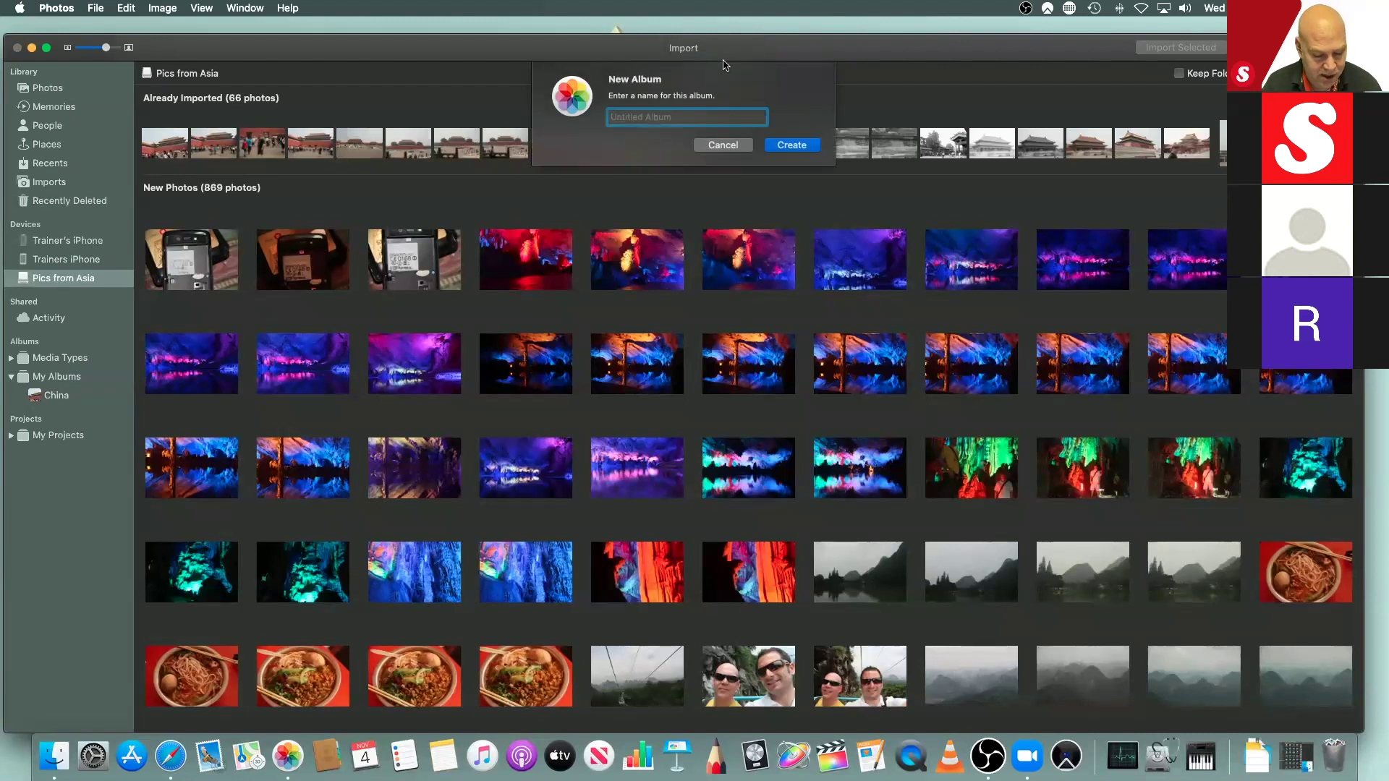
text(Han)
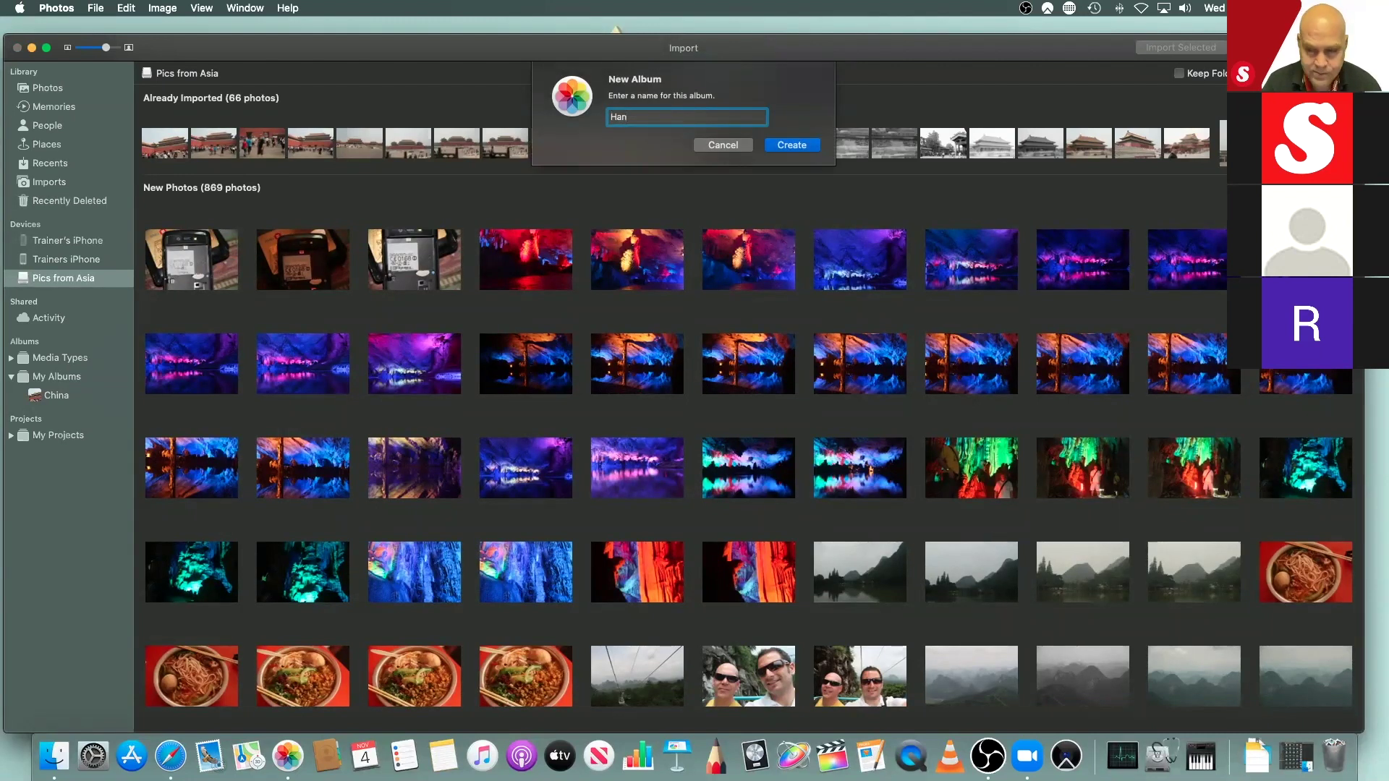
text(oi)
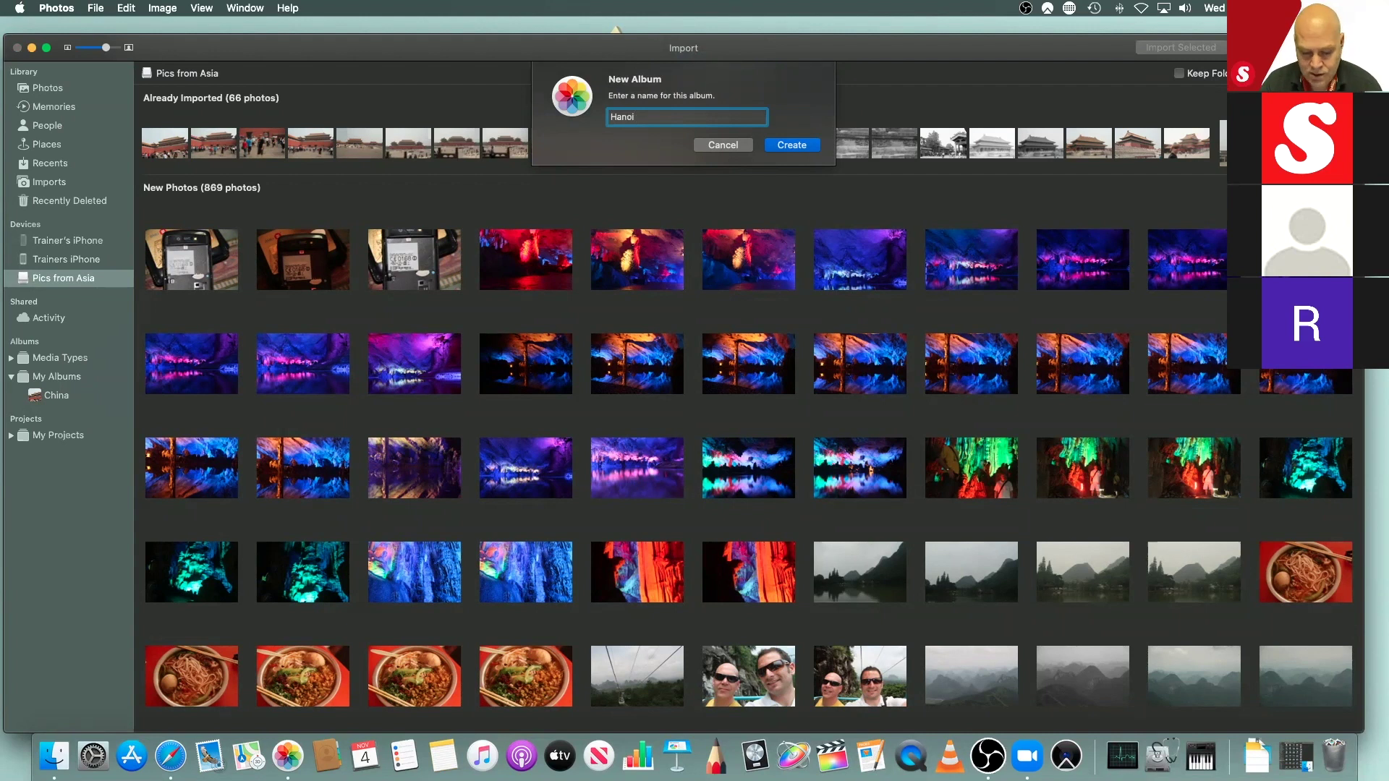
click(786, 147)
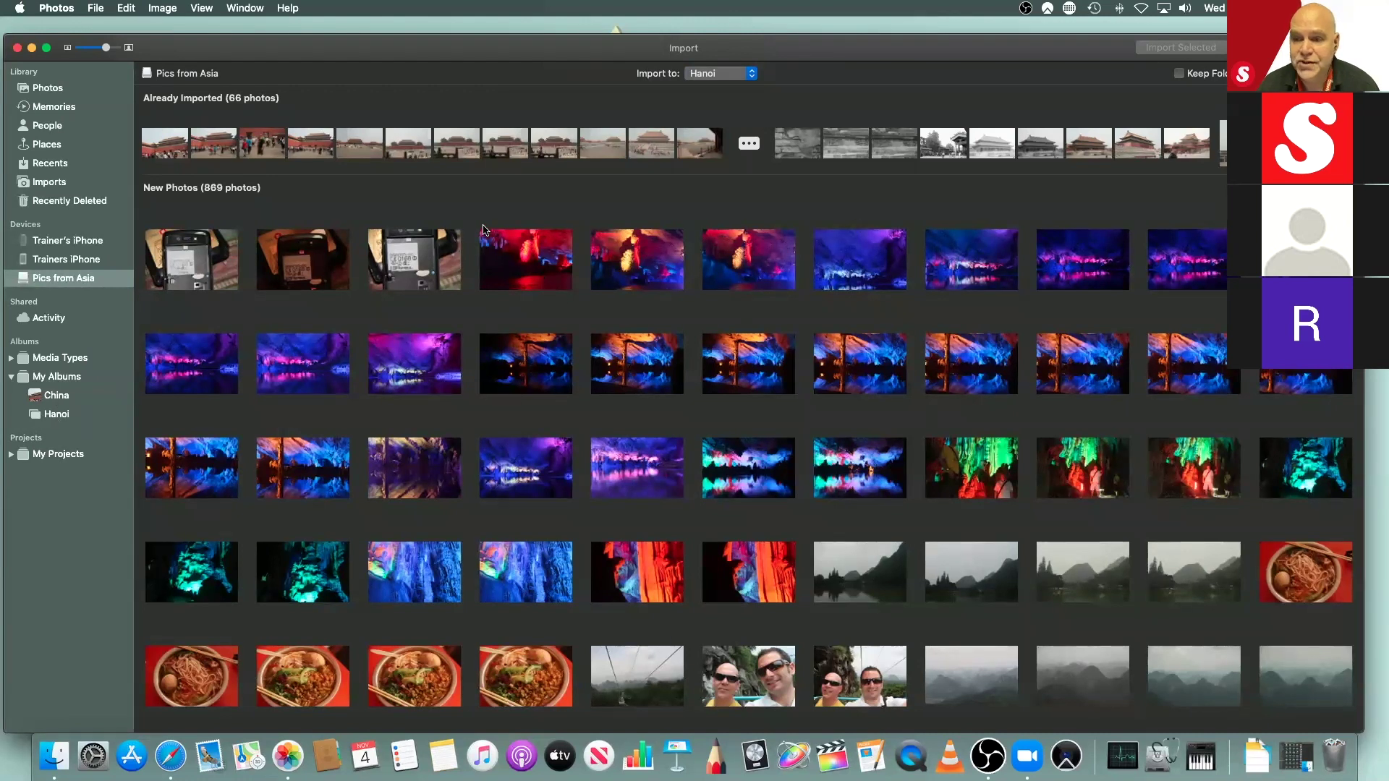
Step: Start another import from the Pics from Asia drive and bring only its Hanoi folder up for review
drag(477, 227, 1350, 511)
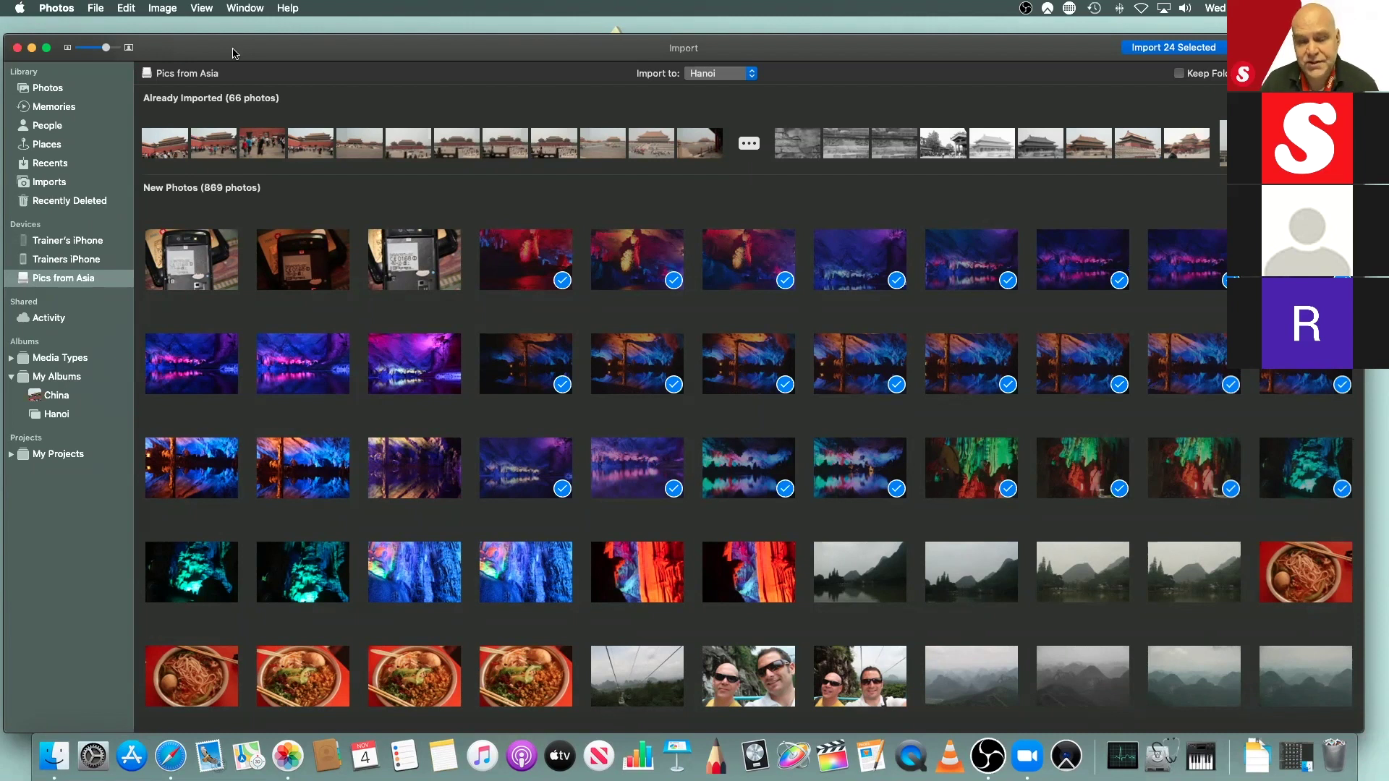
click(95, 12)
click(118, 90)
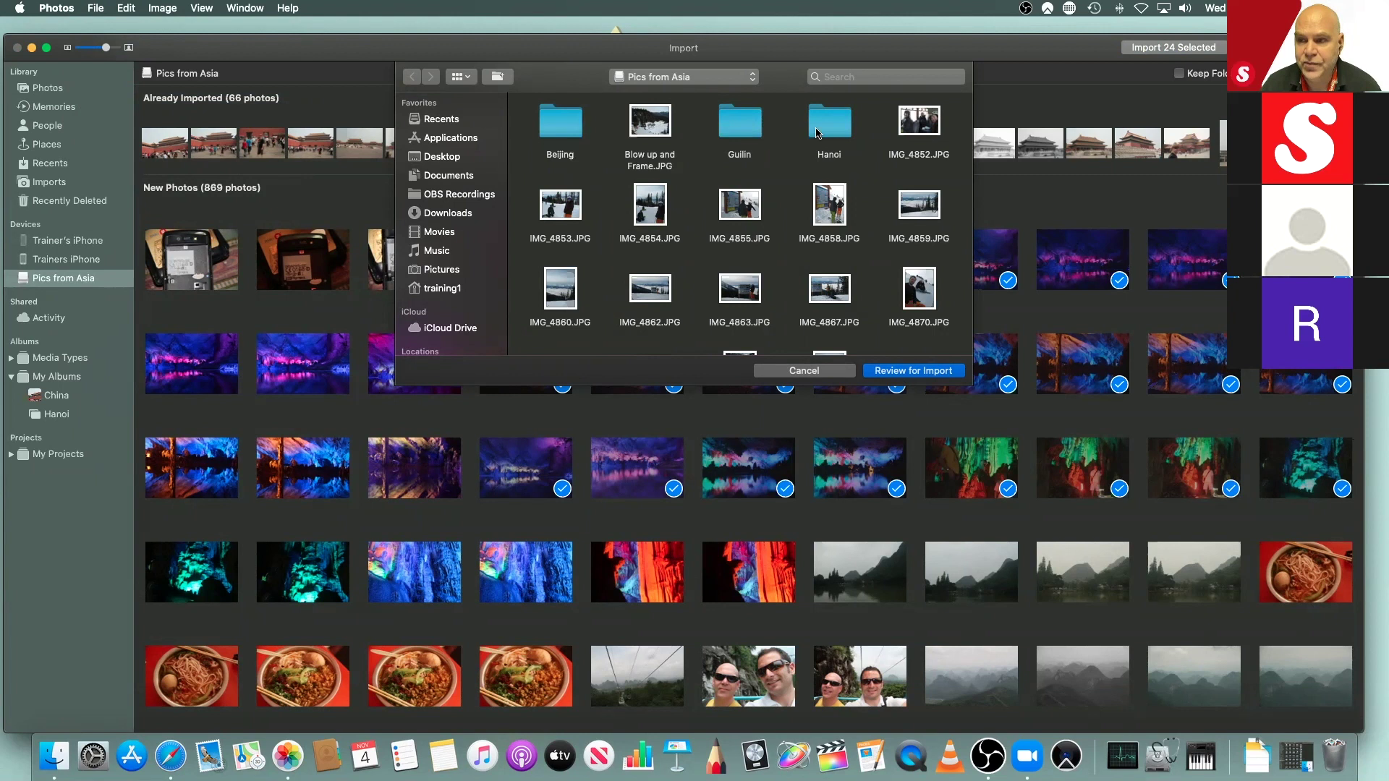
scroll(817, 134, down, 2)
scroll(817, 133, up, 2)
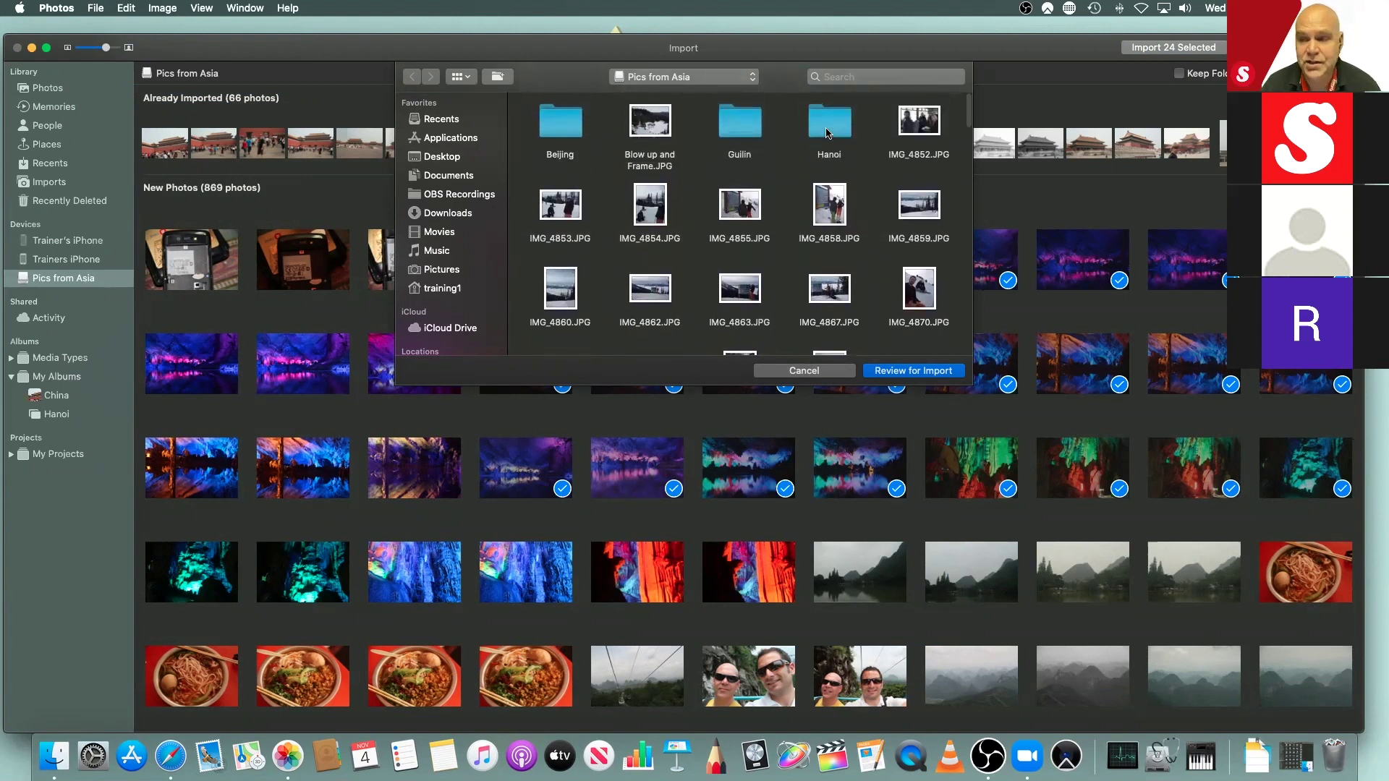
click(828, 133)
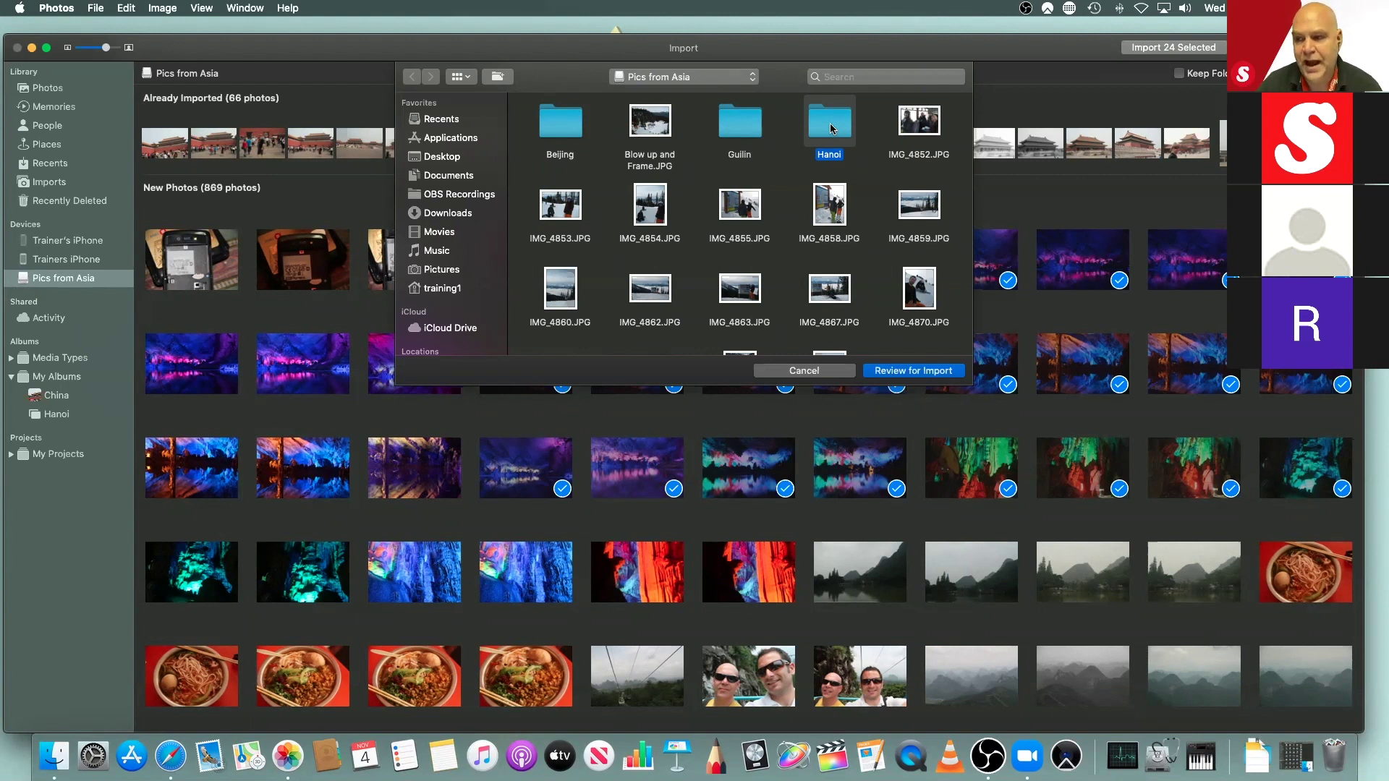
click(922, 373)
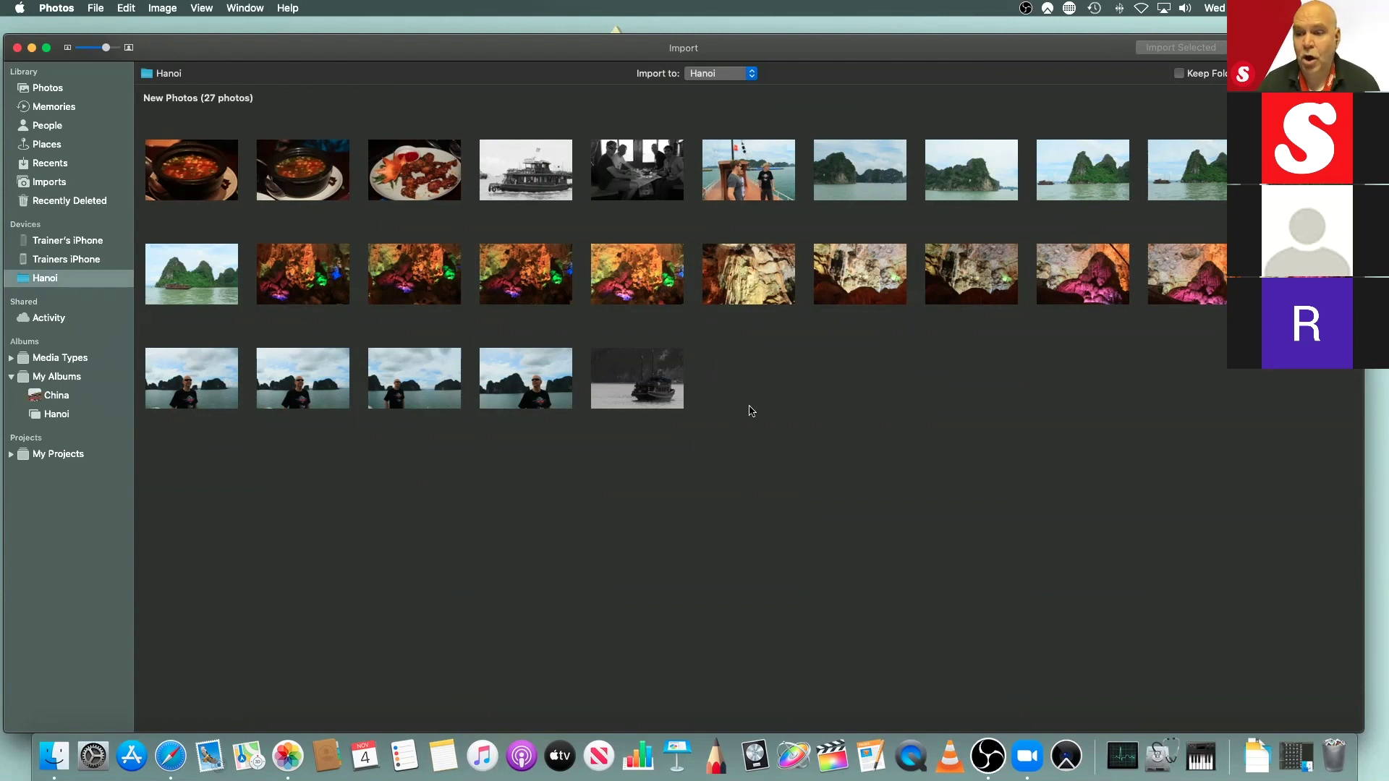
Step: Import all pictures from the Hanoi folder into the Hanoi album, and open that album to check them
drag(749, 434, 420, 181)
key(super+a)
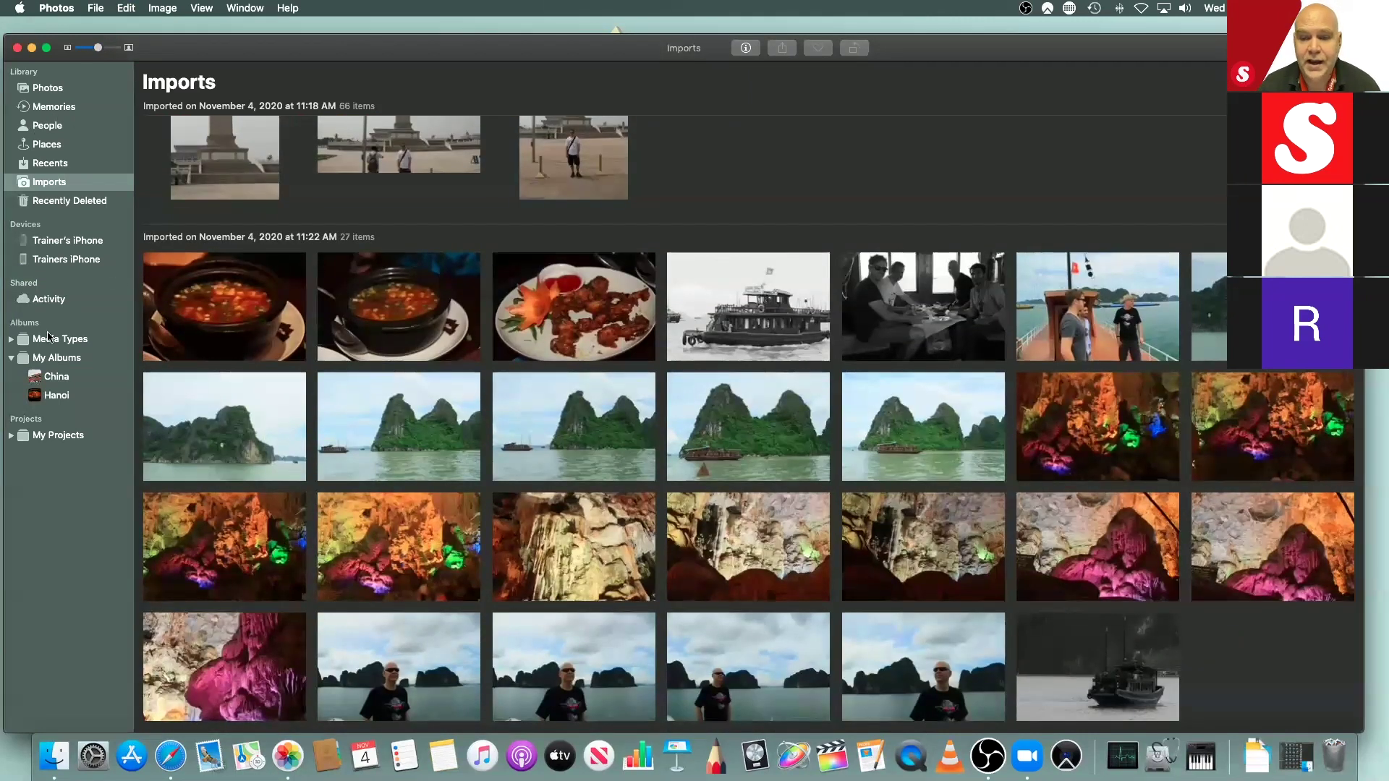
click(48, 396)
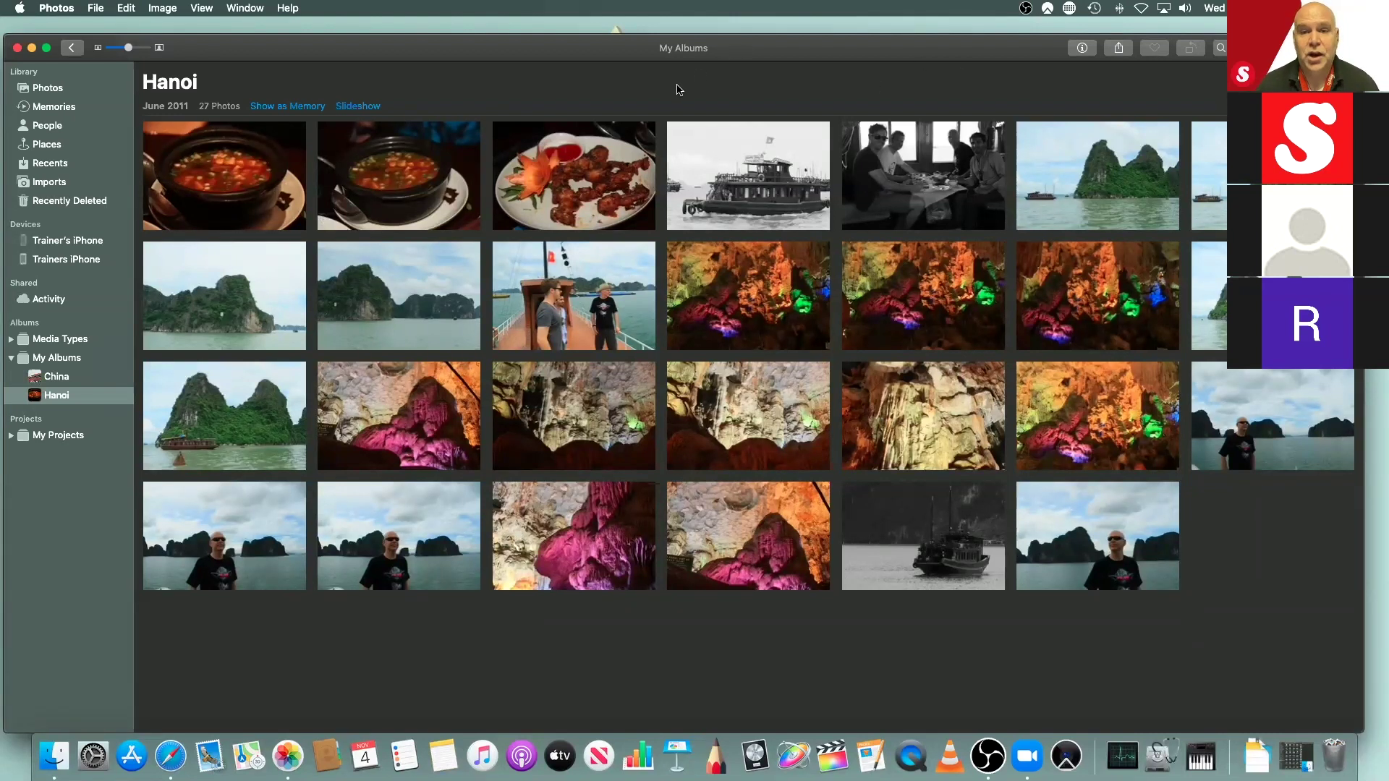
click(72, 49)
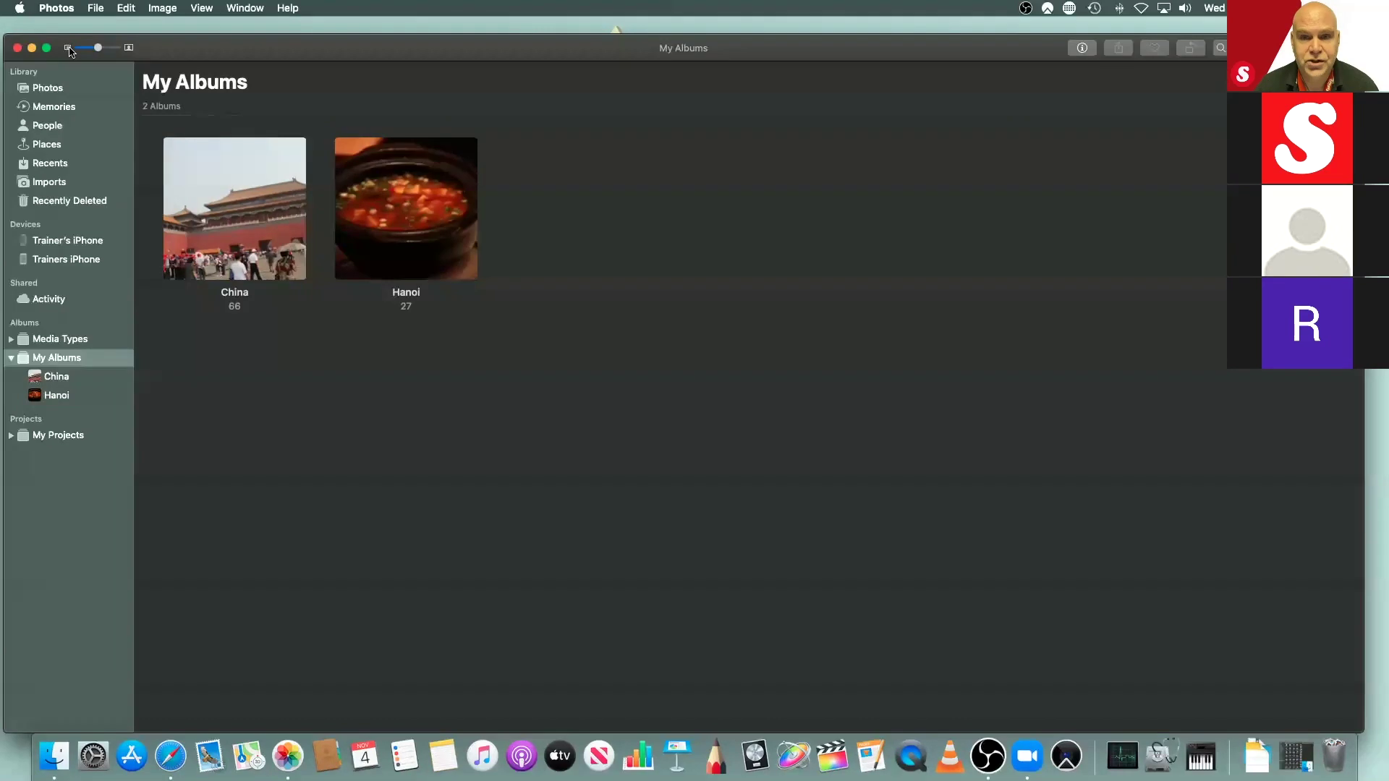
Step: Import all remaining new photos from the Pics from Asia drive into the general Library instead of an album
click(100, 8)
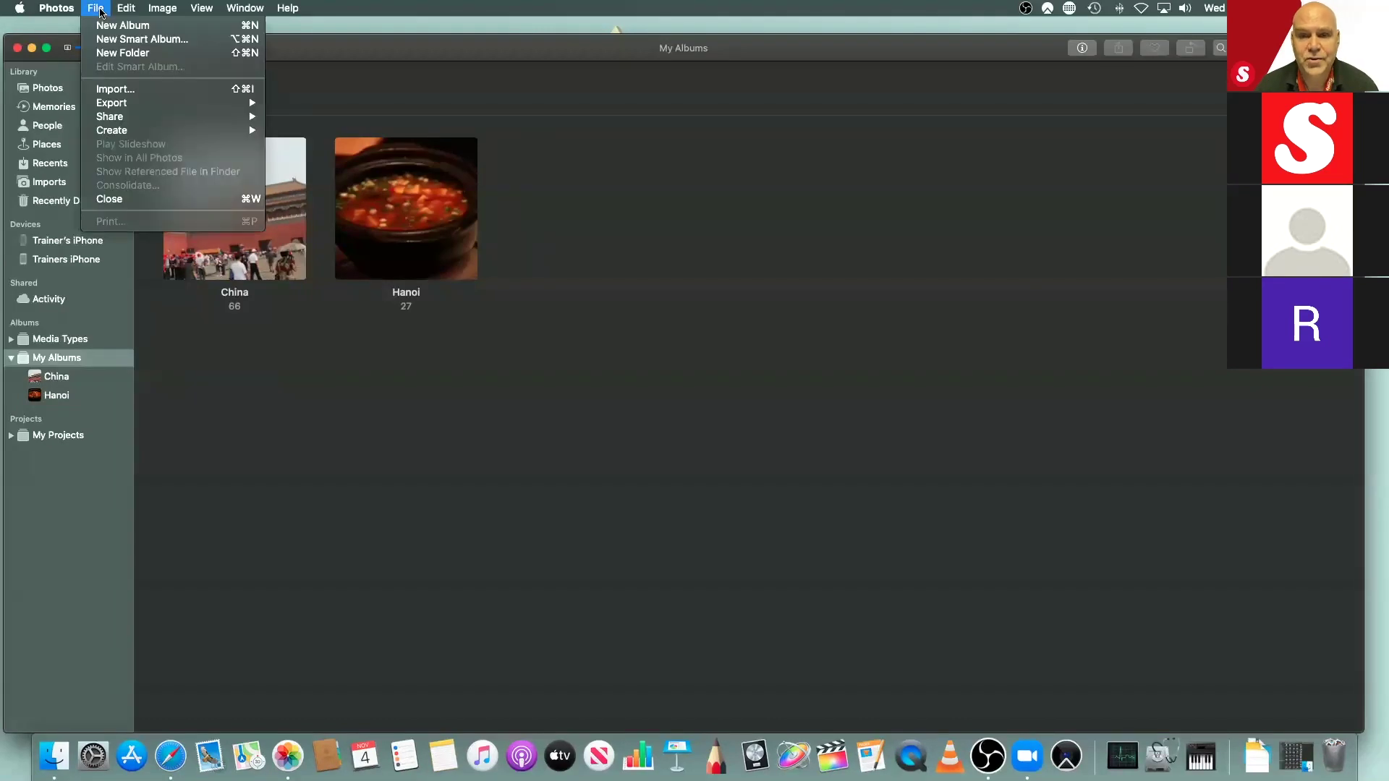
click(117, 91)
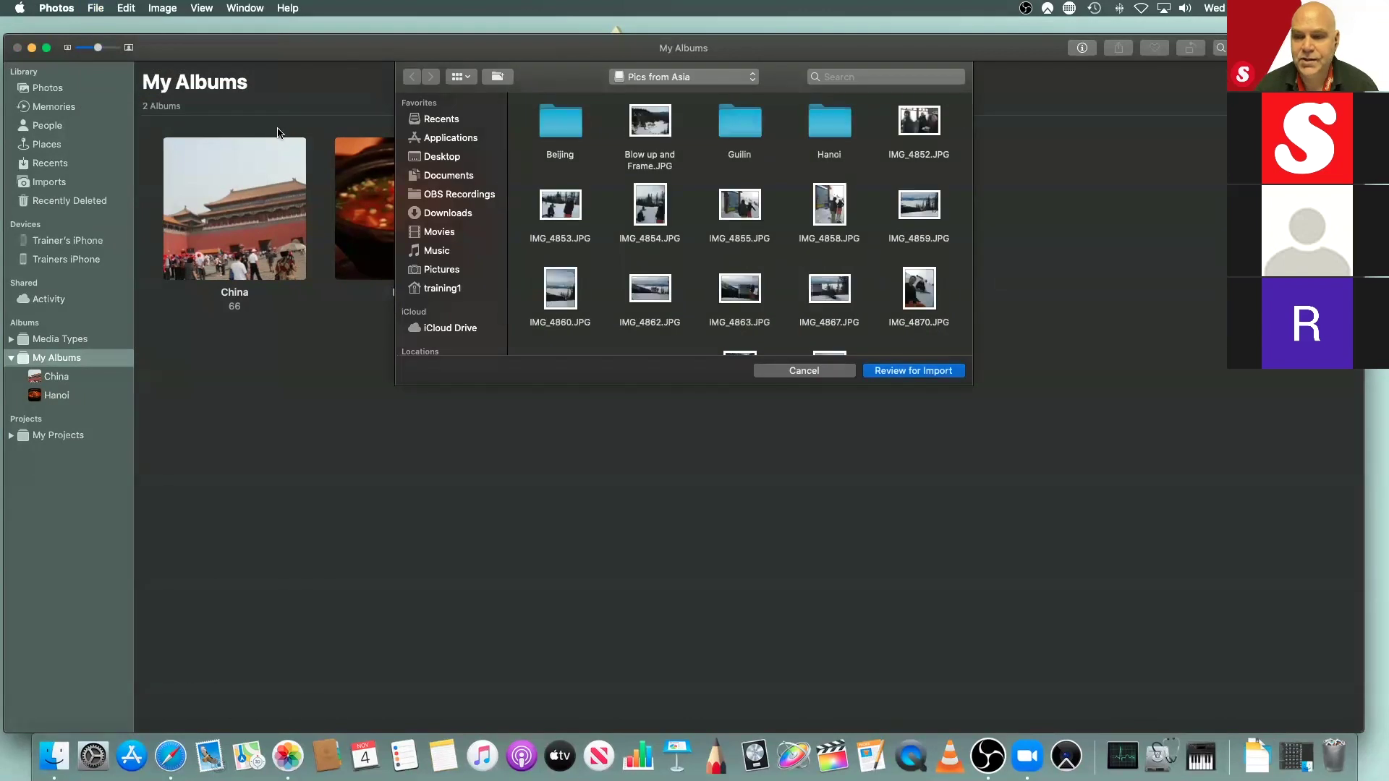
scroll(449, 214, down, 5)
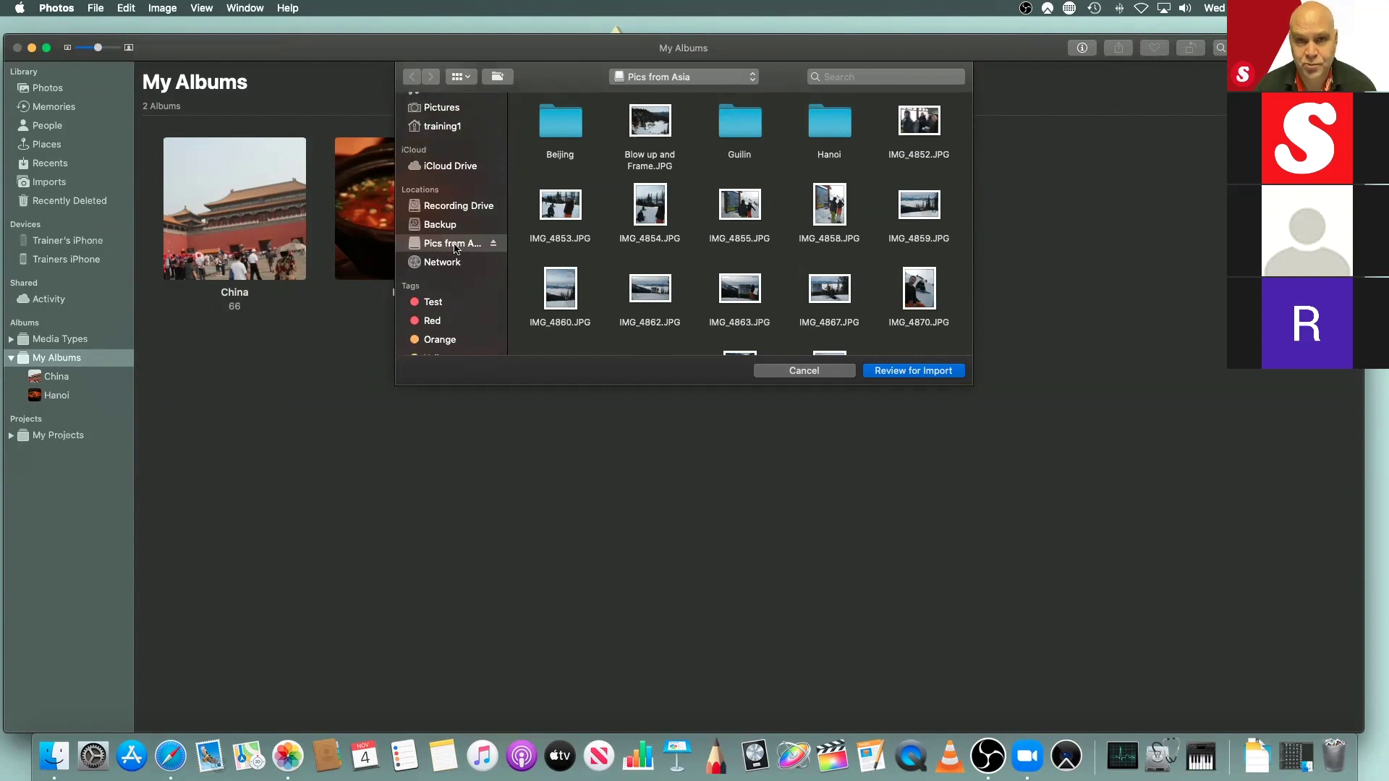
click(907, 371)
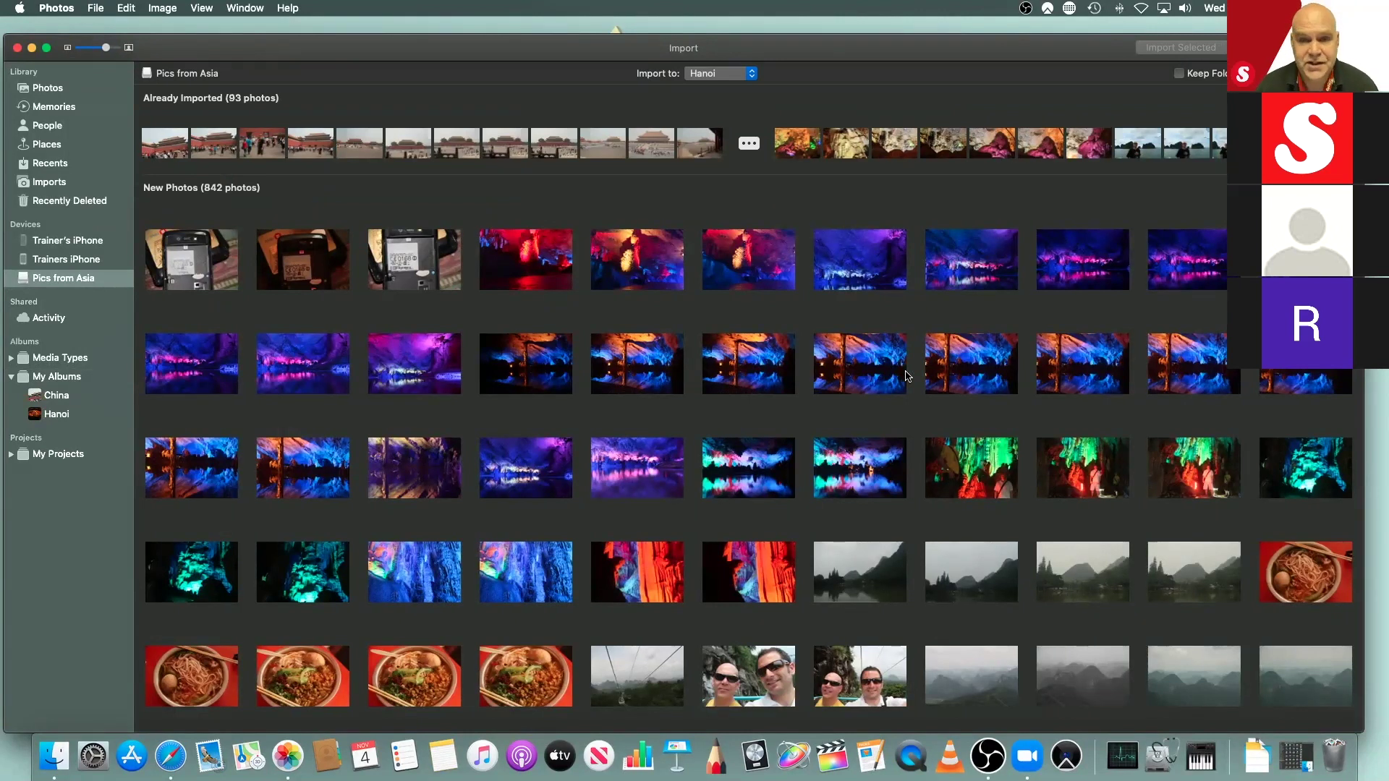
click(752, 76)
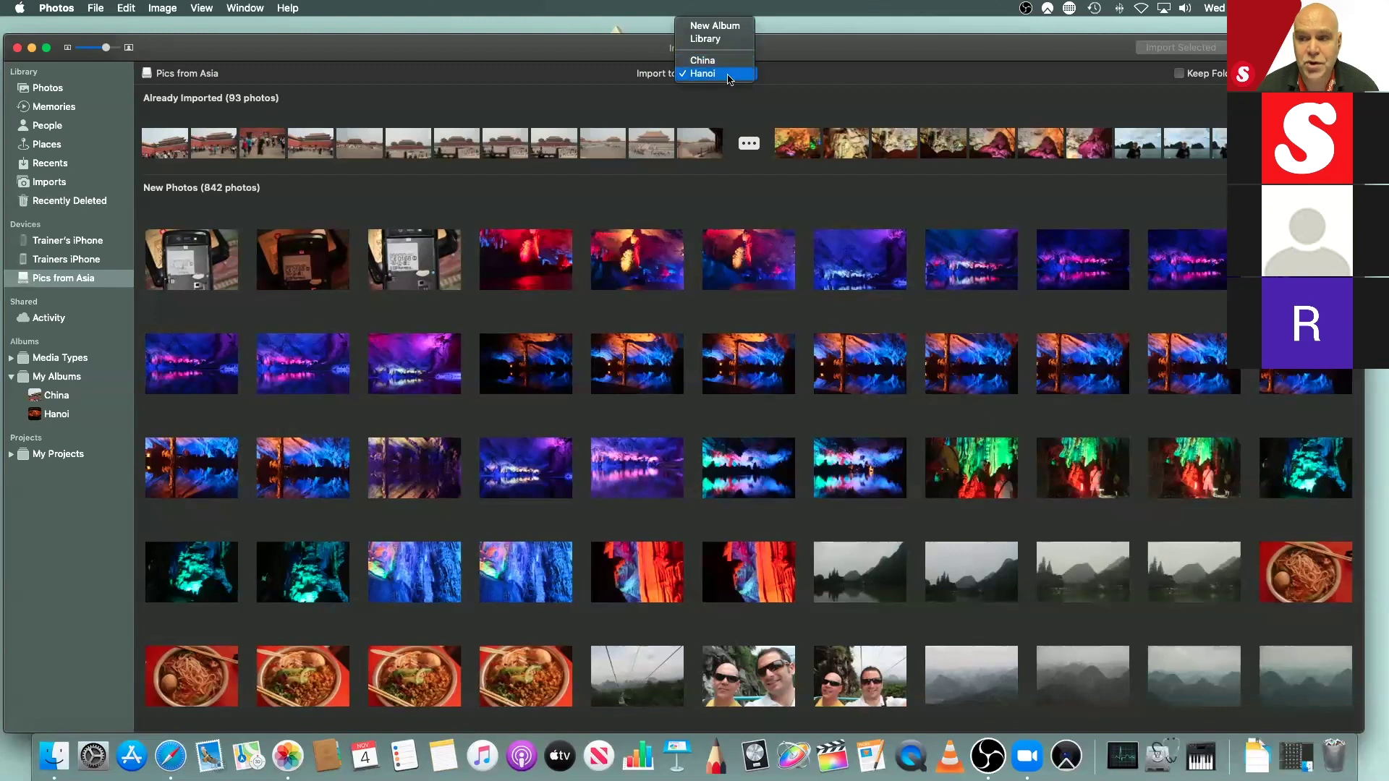
click(714, 41)
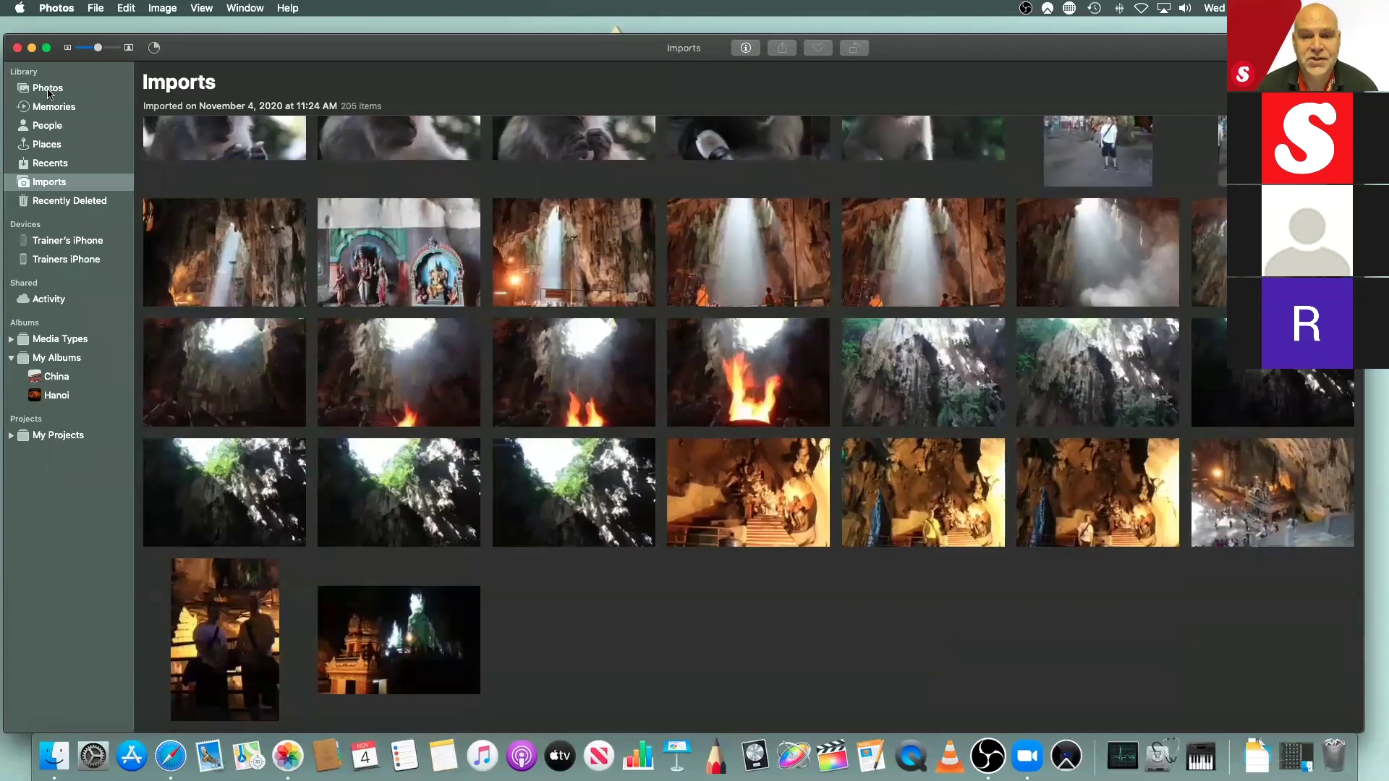
Step: Open the full photo library, look back through the June 2011 pictures, and check the progress of the running import
click(47, 89)
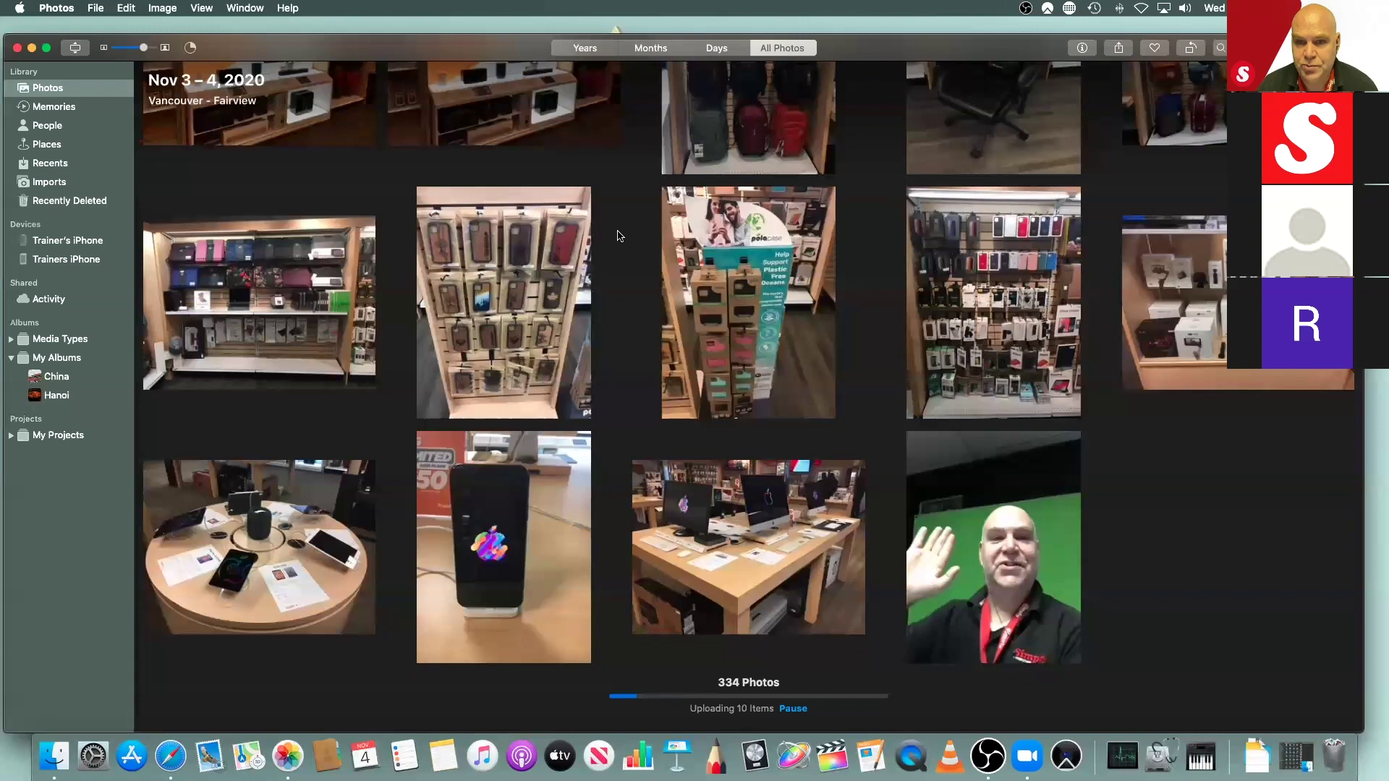
scroll(619, 235, up, 15)
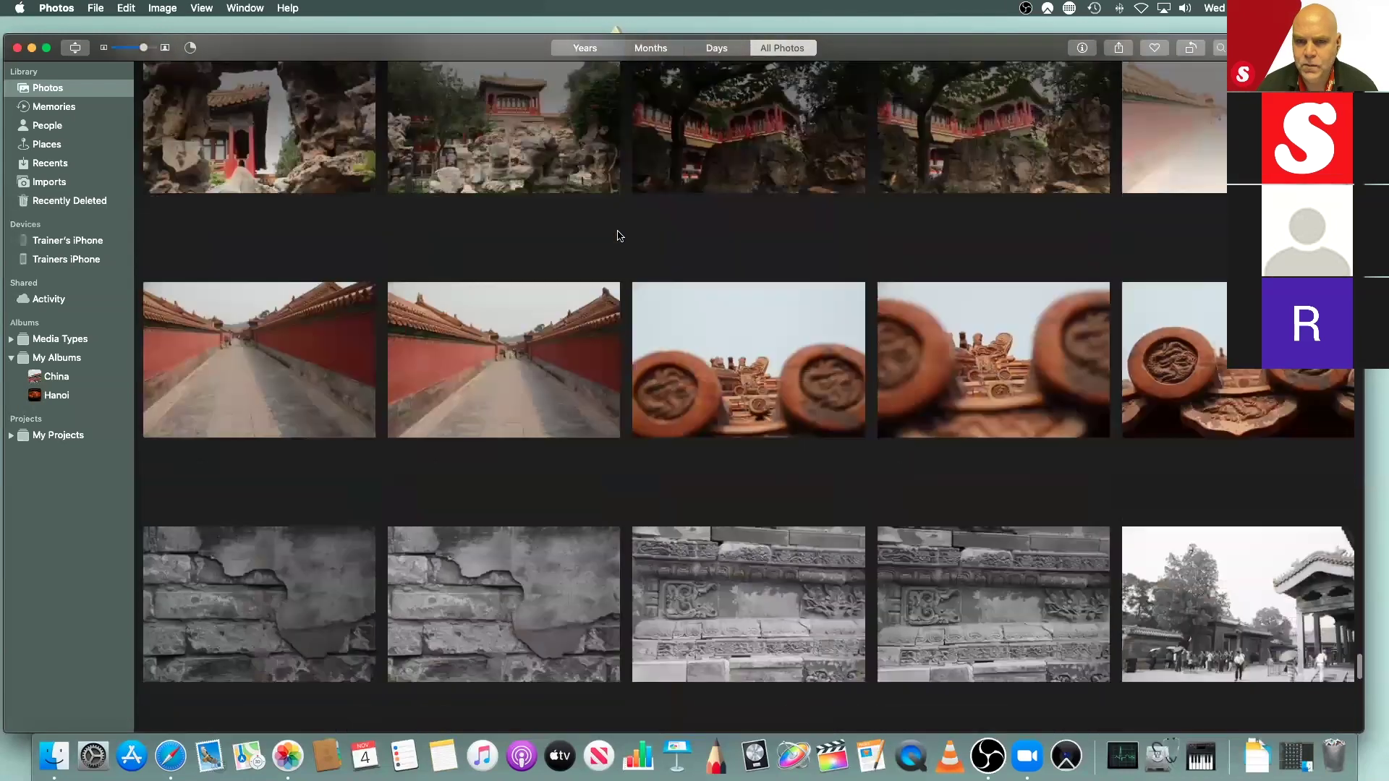
scroll(619, 235, up, 15)
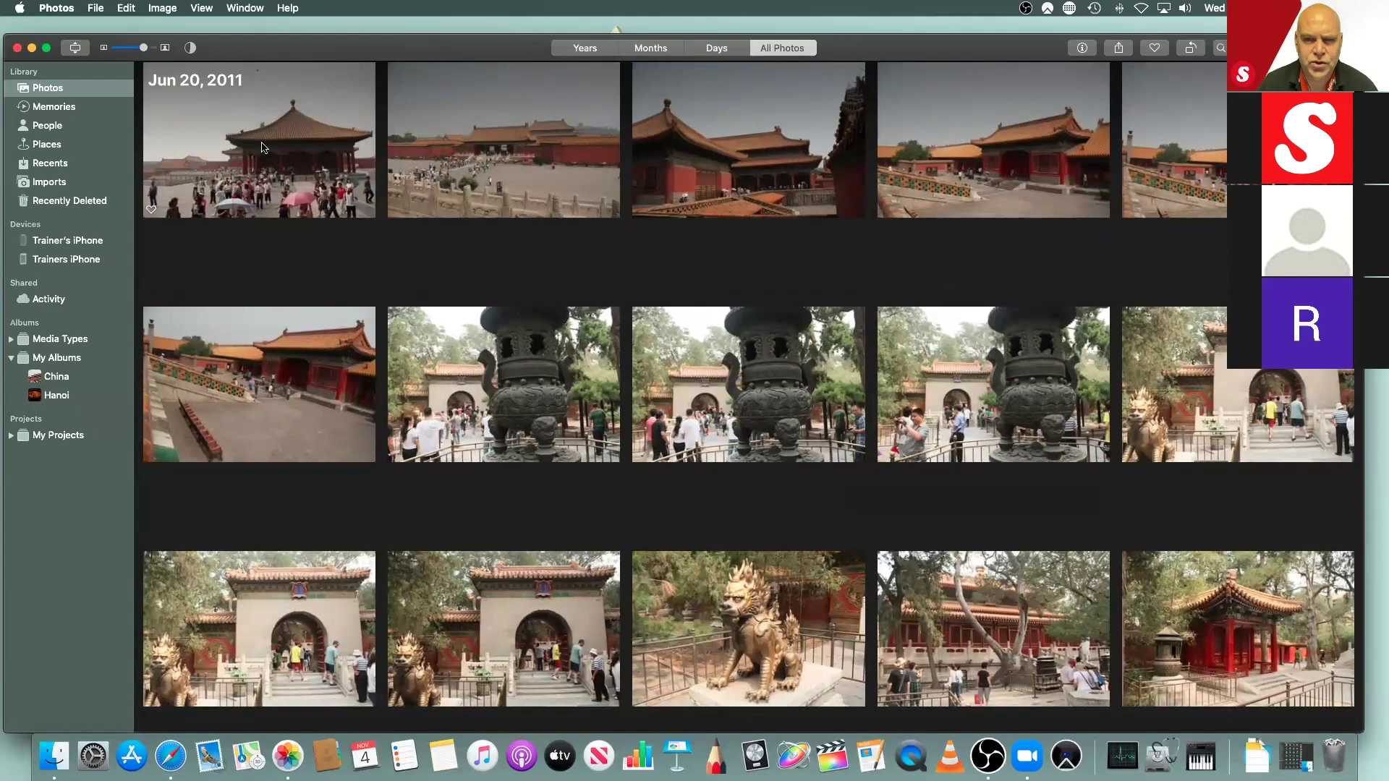
click(191, 49)
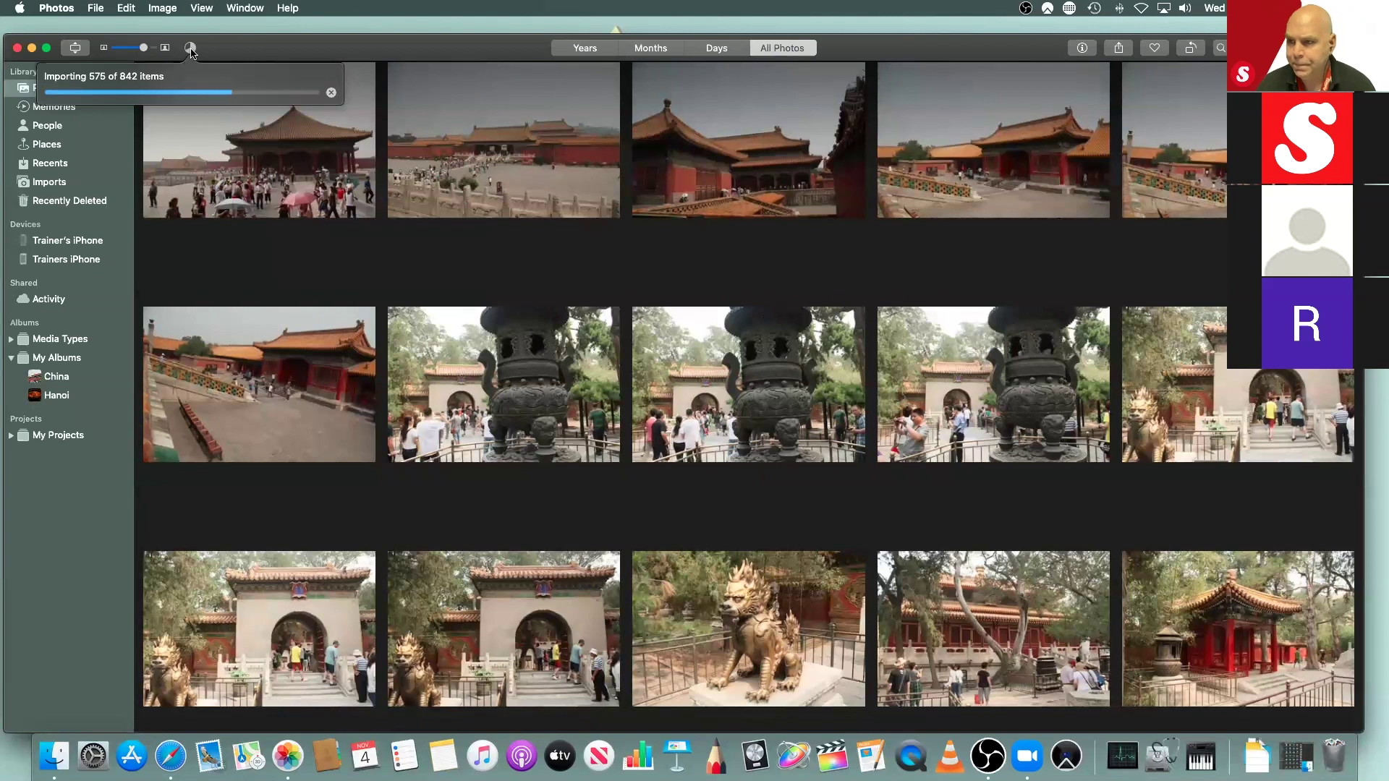
click(190, 49)
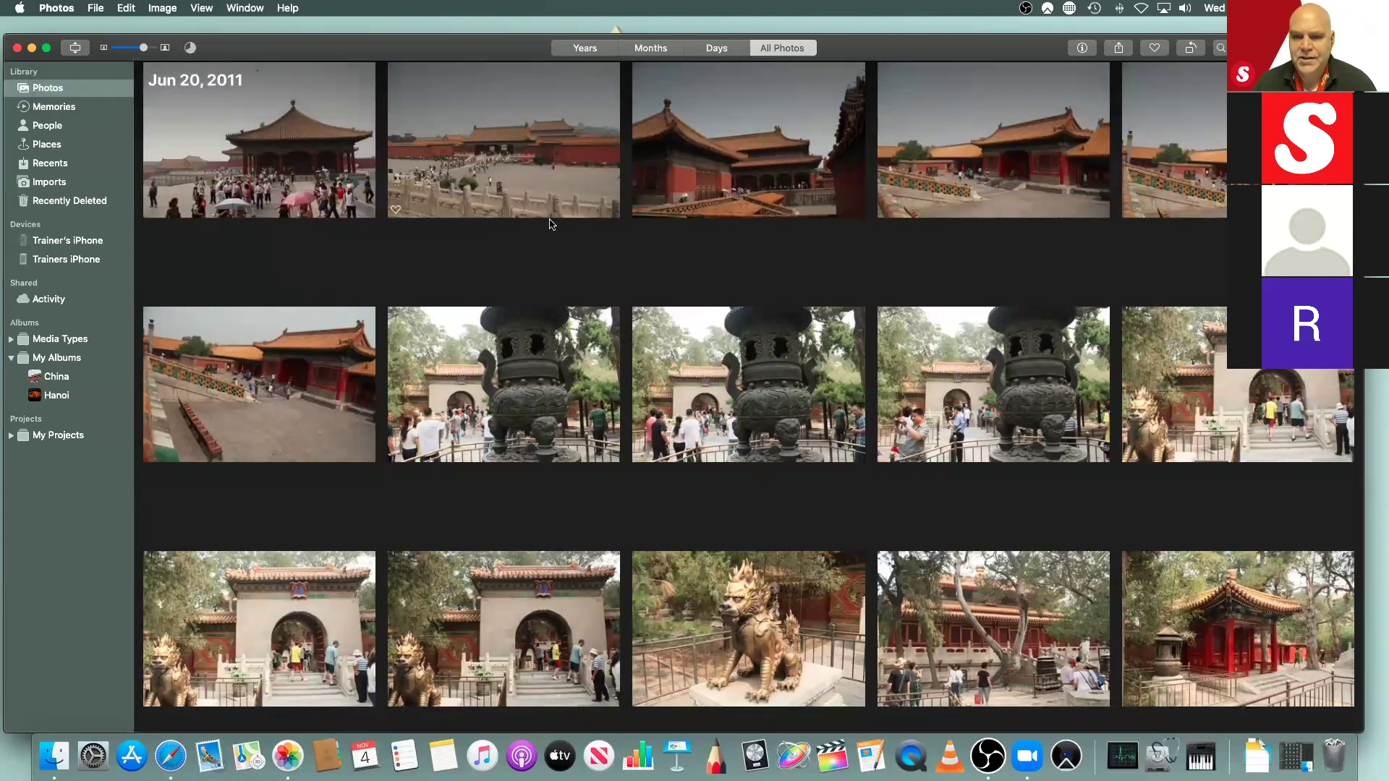
click(190, 51)
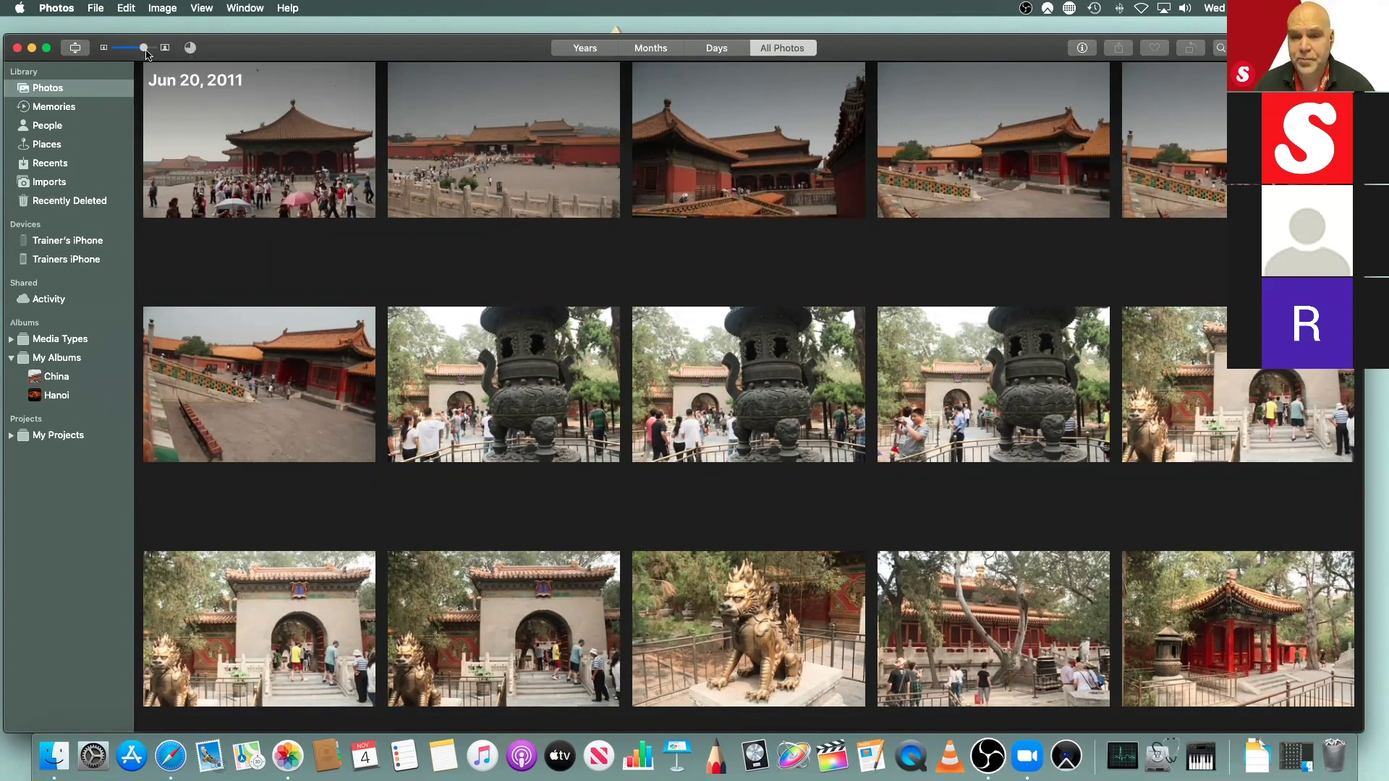
Step: Enlarge the library thumbnails, shrink them to a dense grid, and browse all photos down to the upload status
mouse_move(143, 49)
mouse_down()
mouse_move(114, 52)
mouse_move(171, 46)
mouse_move(144, 55)
mouse_up()
scroll(434, 169, up, 5)
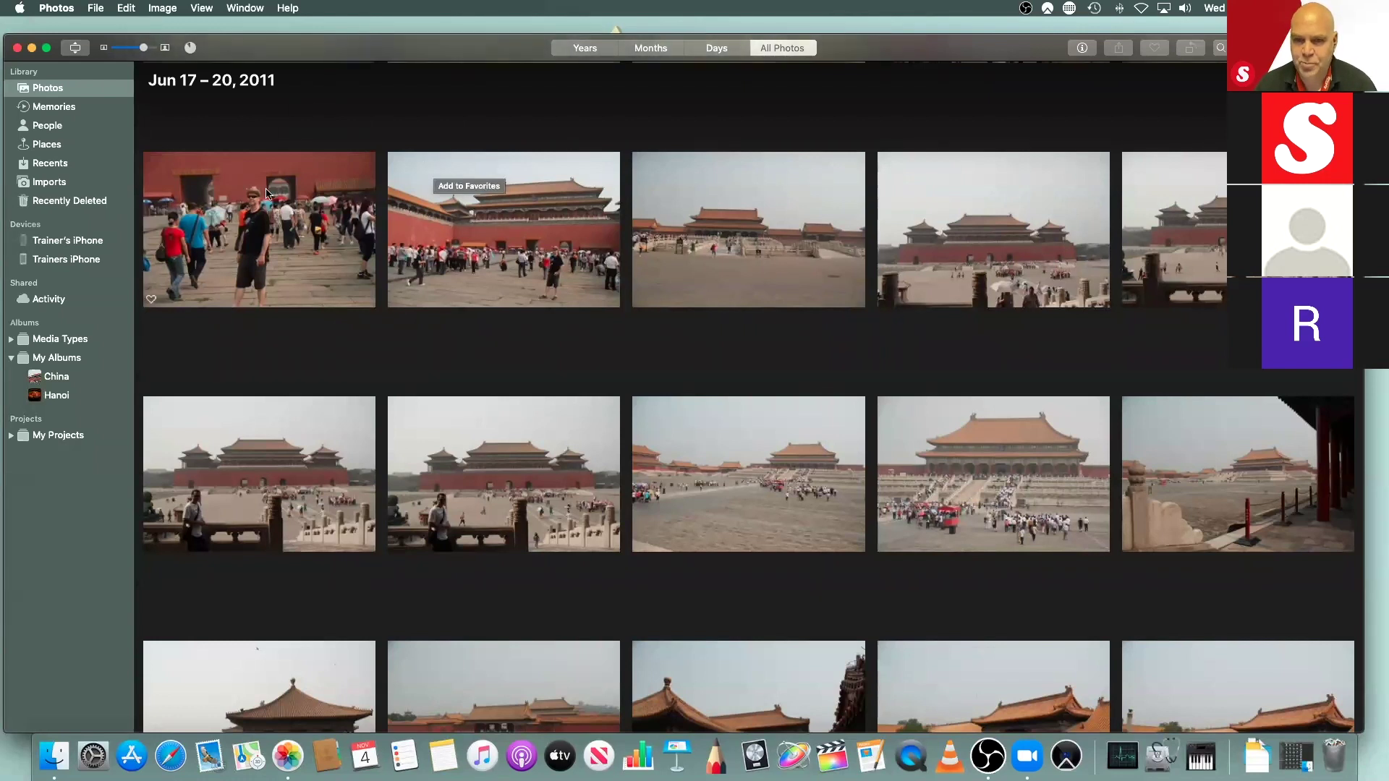
drag(146, 55, 160, 49)
scroll(521, 230, down, 10)
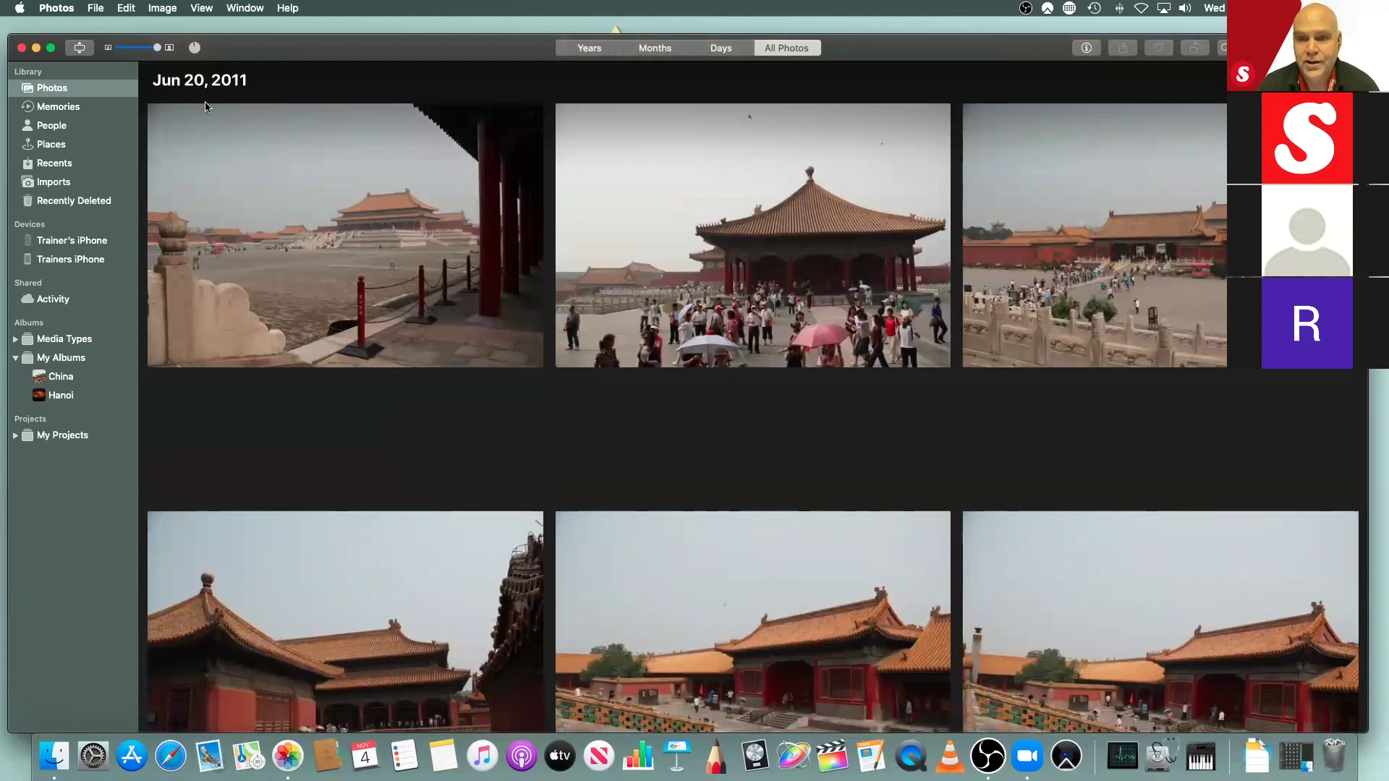
drag(158, 51, 119, 51)
scroll(516, 160, up, 10)
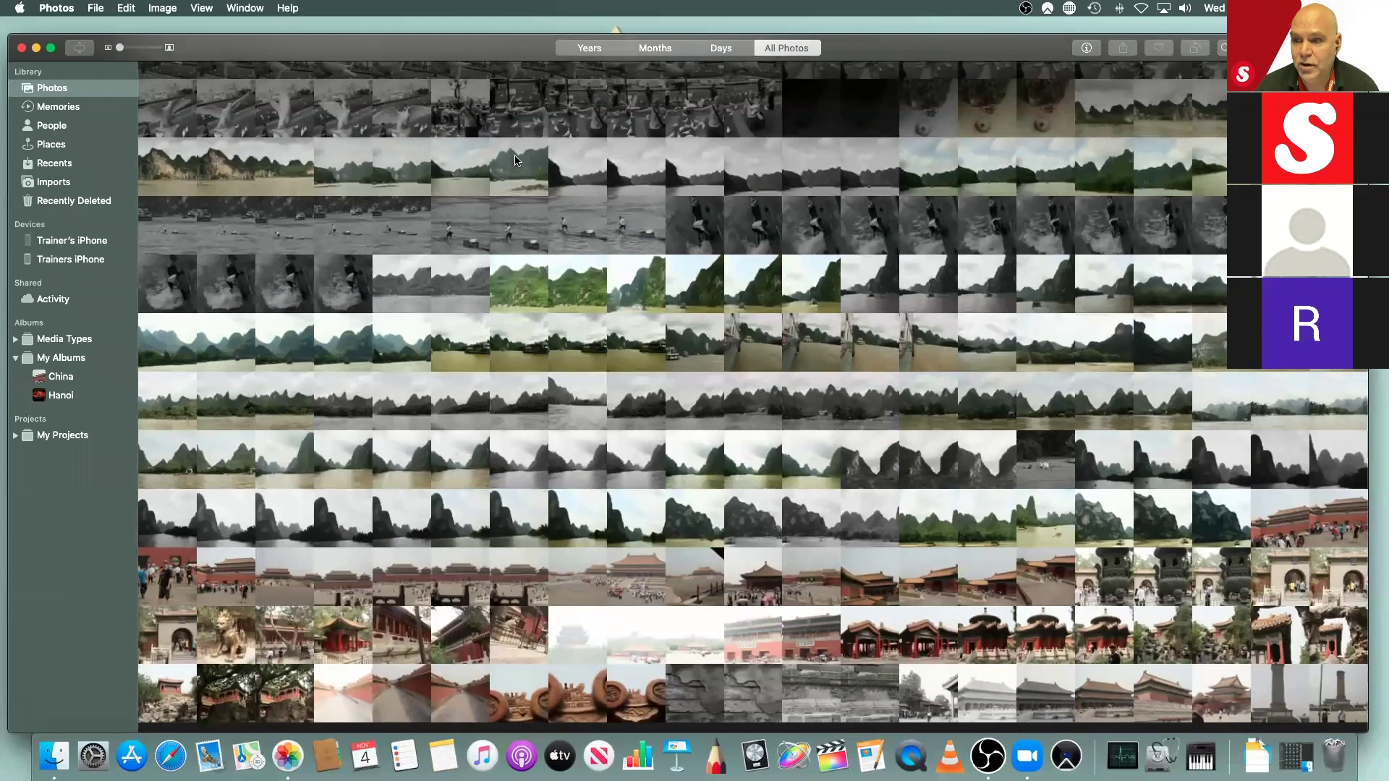
scroll(515, 161, up, 8)
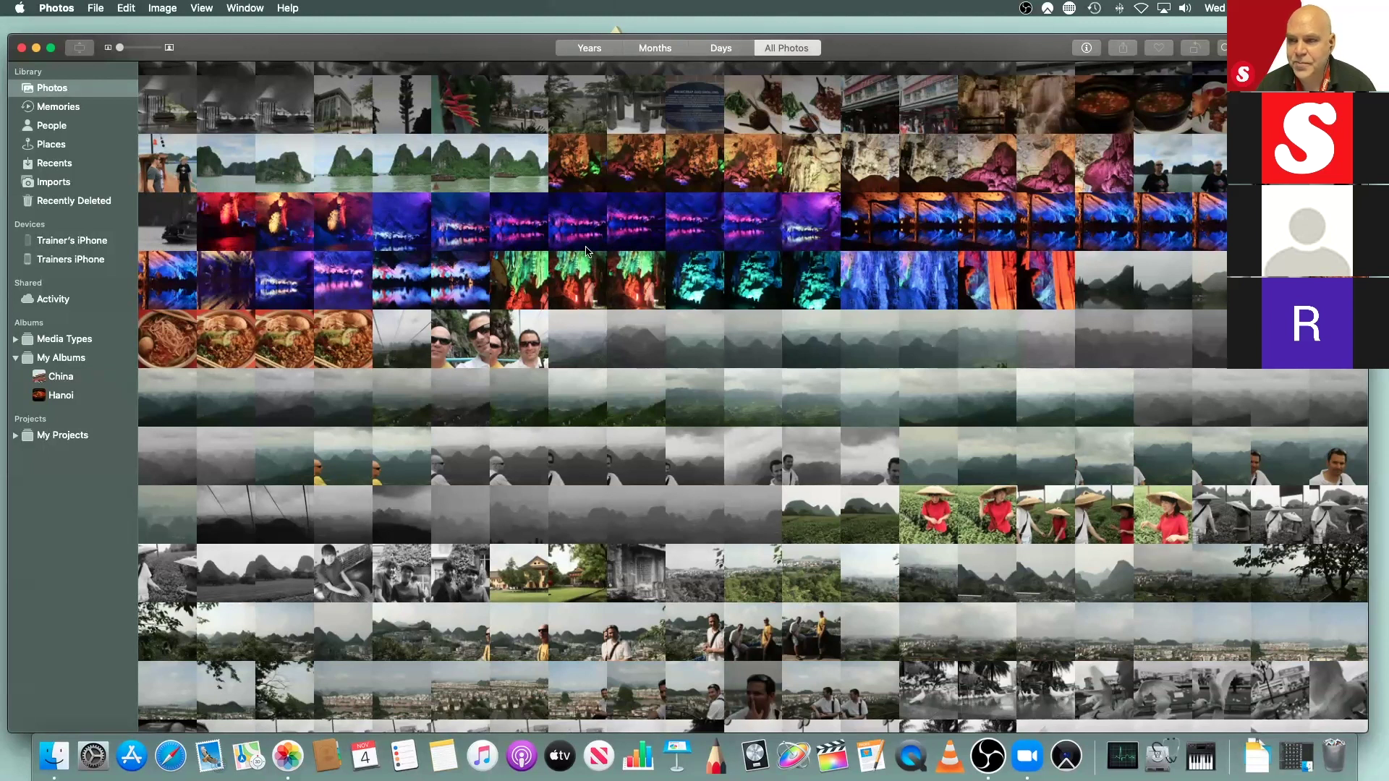
scroll(586, 252, down, 10)
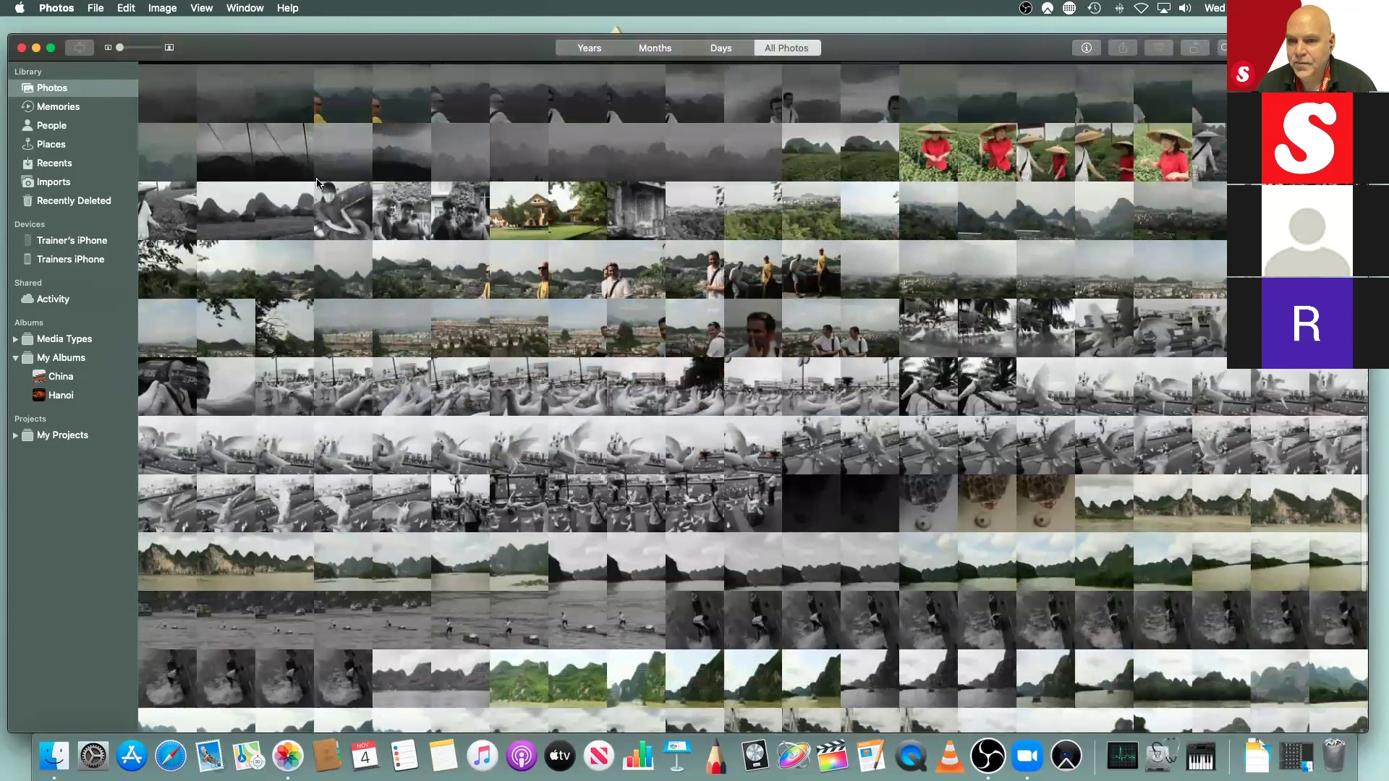
scroll(319, 183, down, 1)
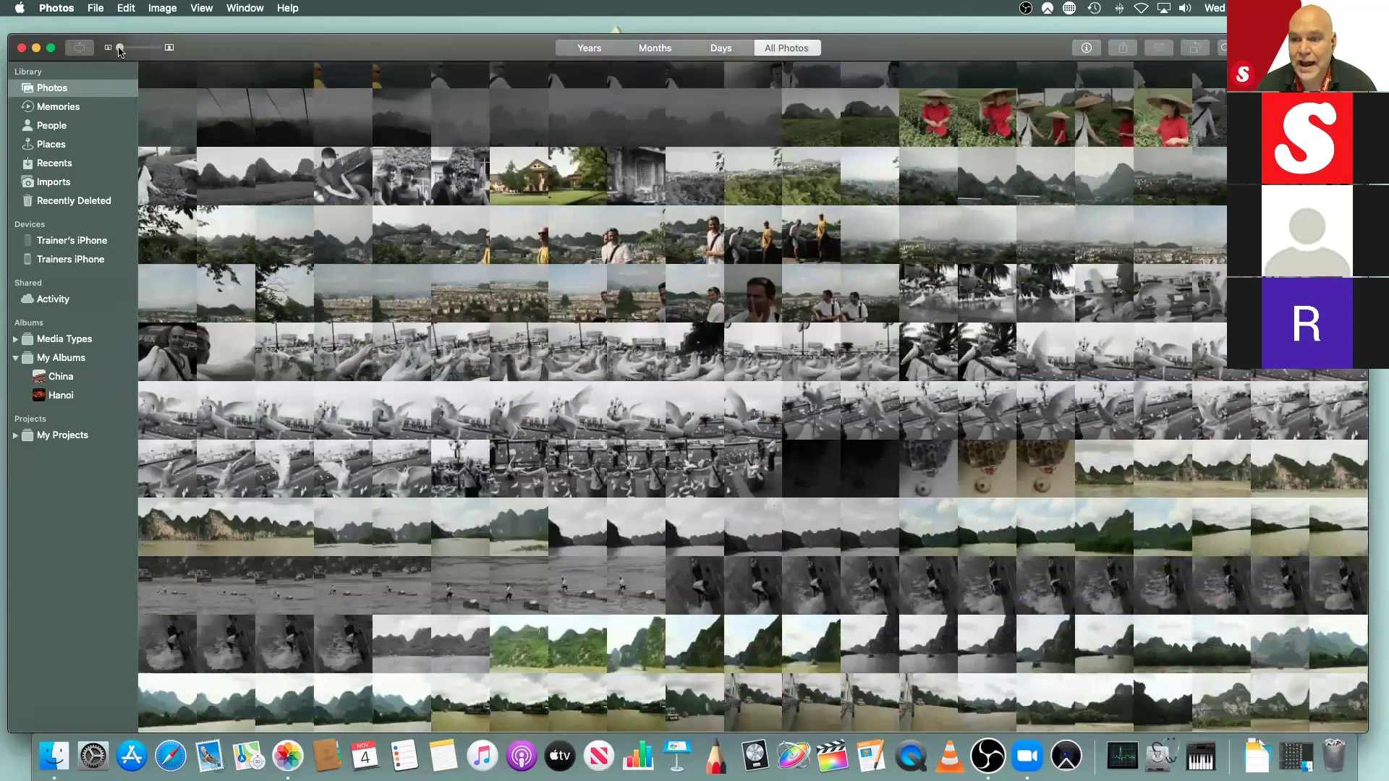
scroll(540, 314, down, 15)
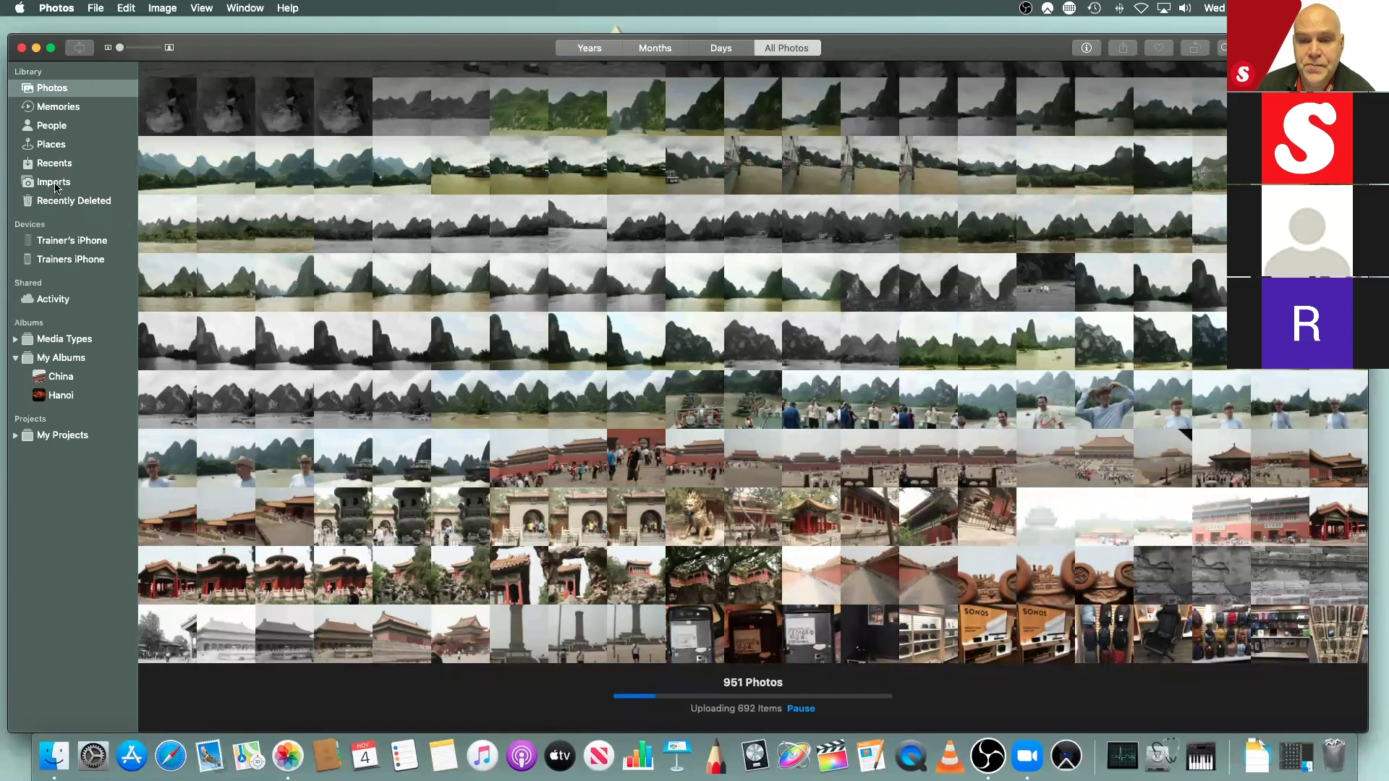
Step: Open the list of imports, browse the photos of the latest import, and return to the full photo library
click(56, 187)
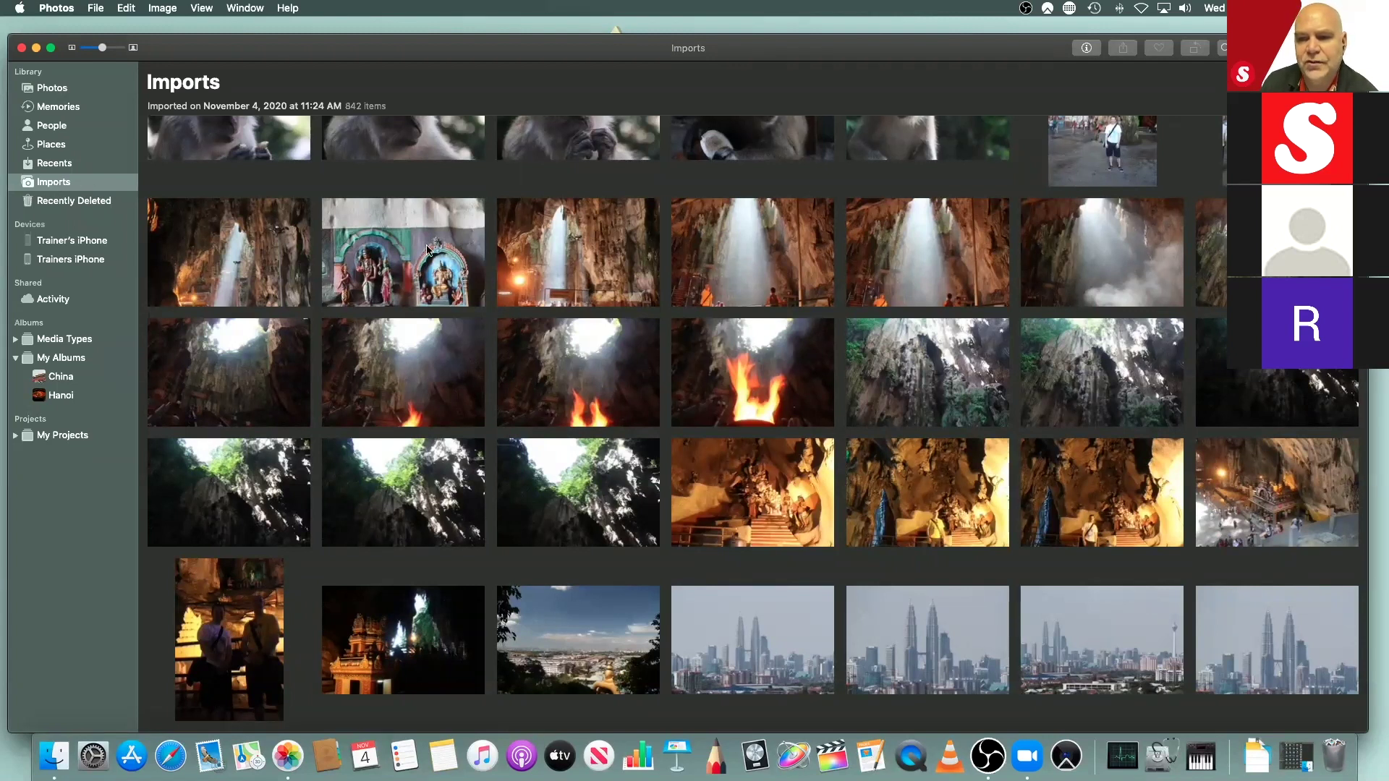
scroll(483, 265, down, 5)
scroll(482, 265, down, 15)
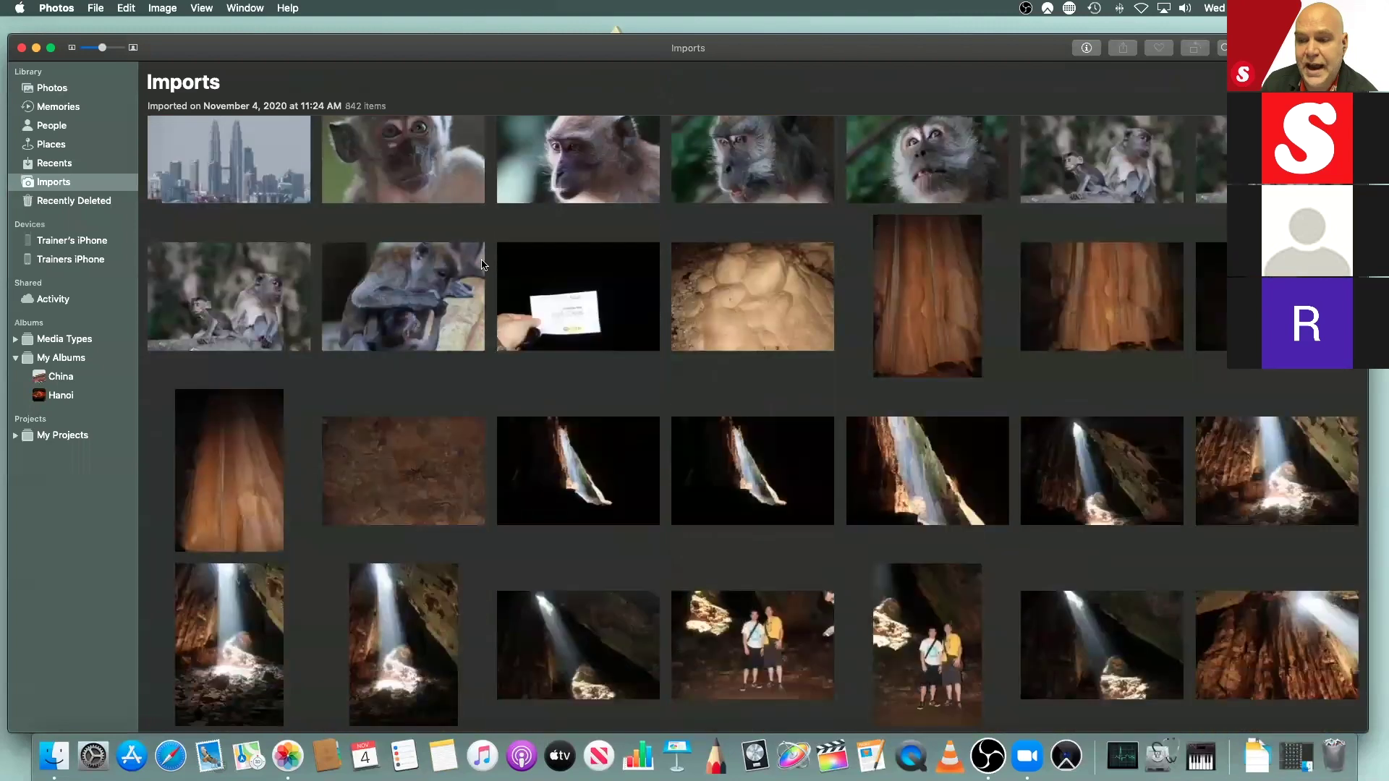
scroll(483, 265, up, 8)
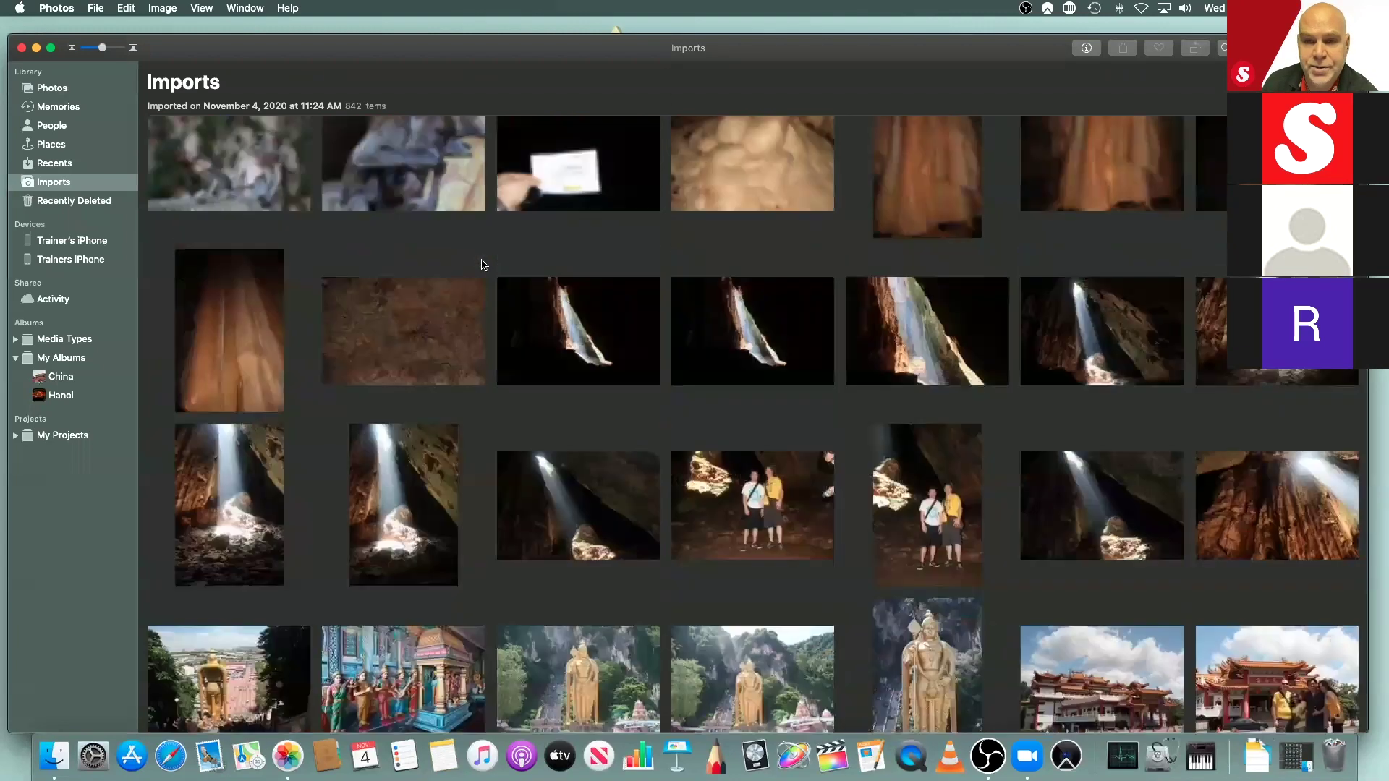
click(54, 90)
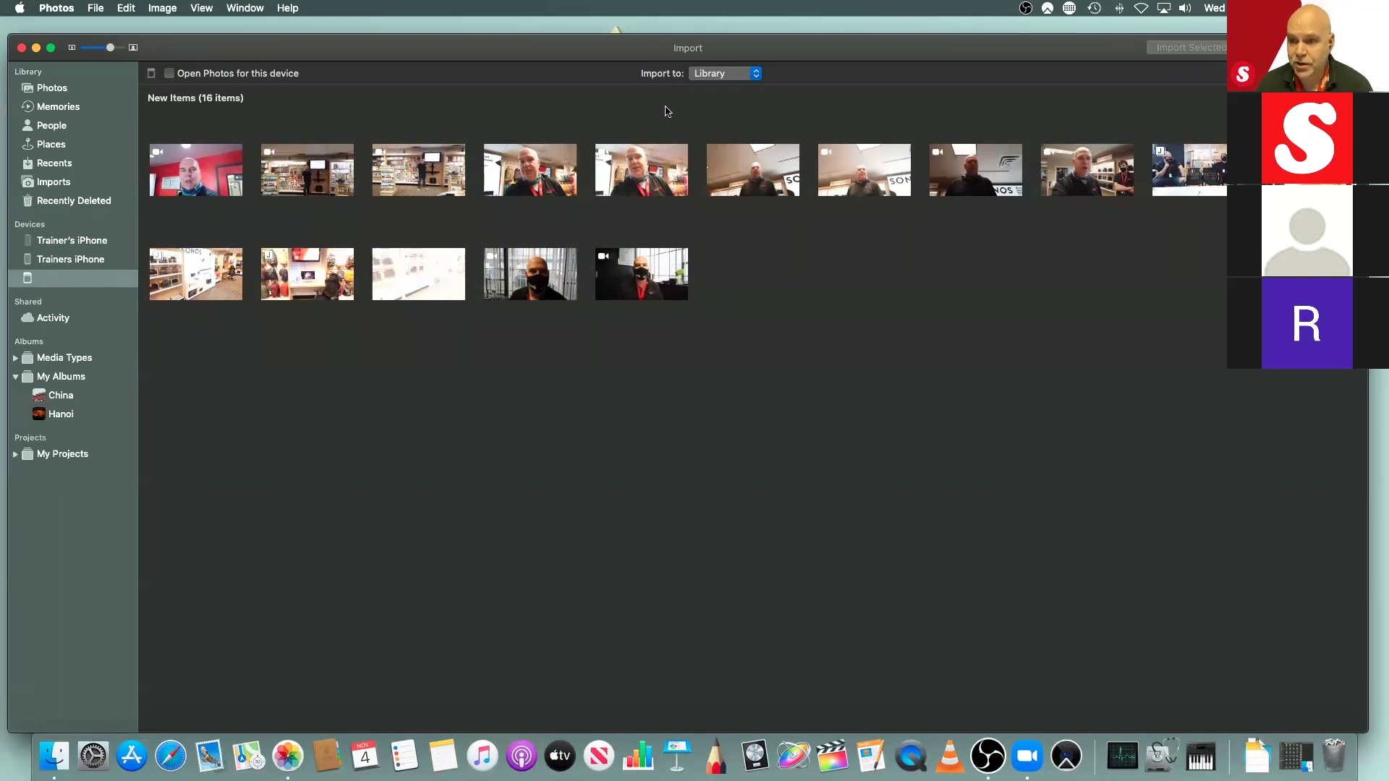
Step: Import all new items from the connected device into a new album named "Shop Contect", and check the import progress
click(756, 74)
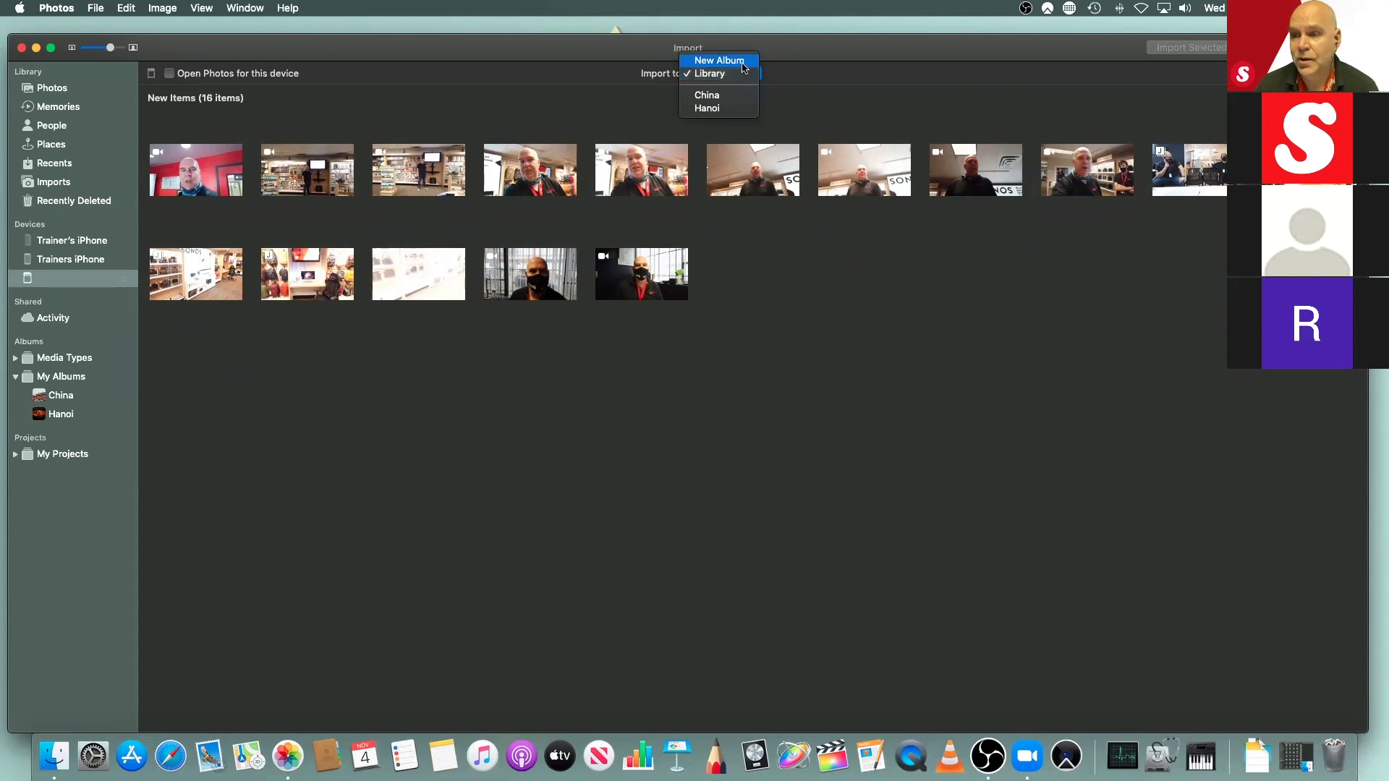
click(745, 61)
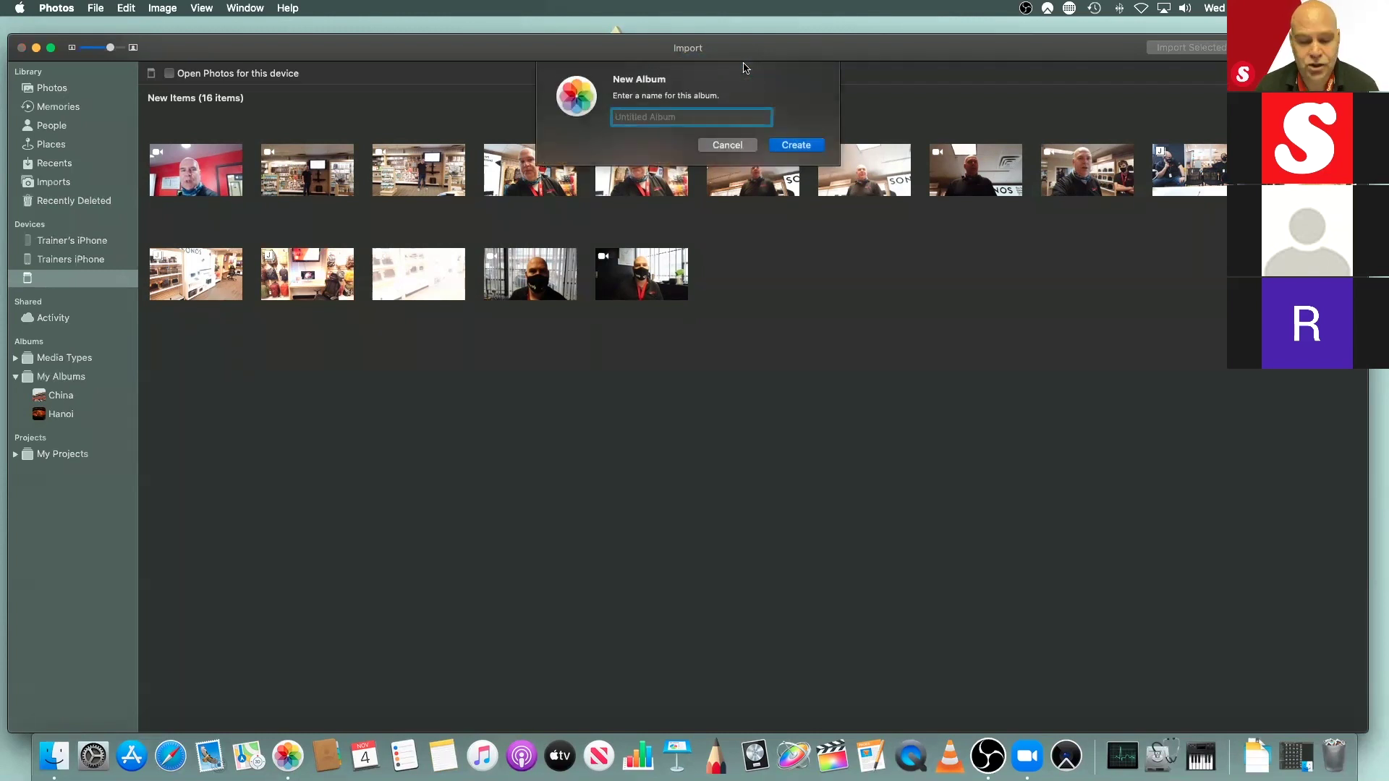
text(Sh)
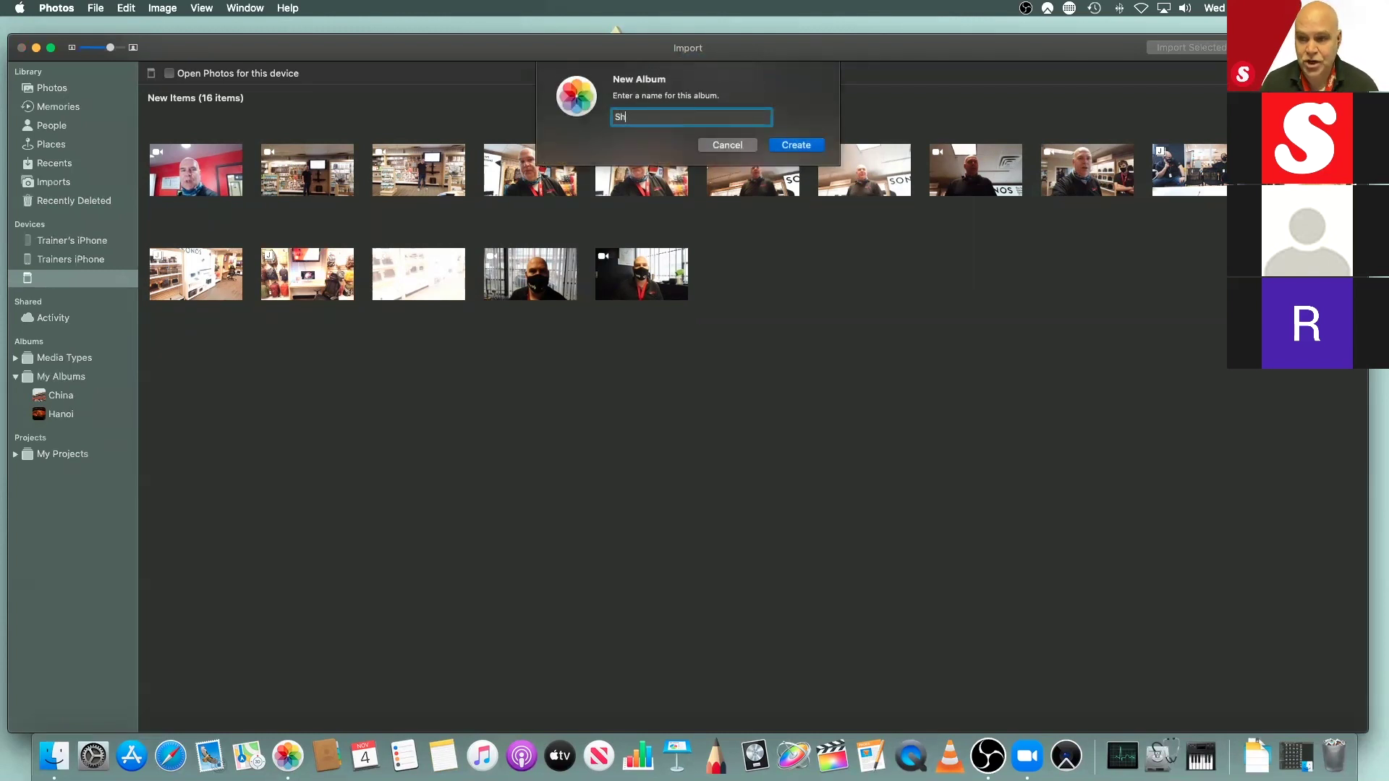
text(op Cont)
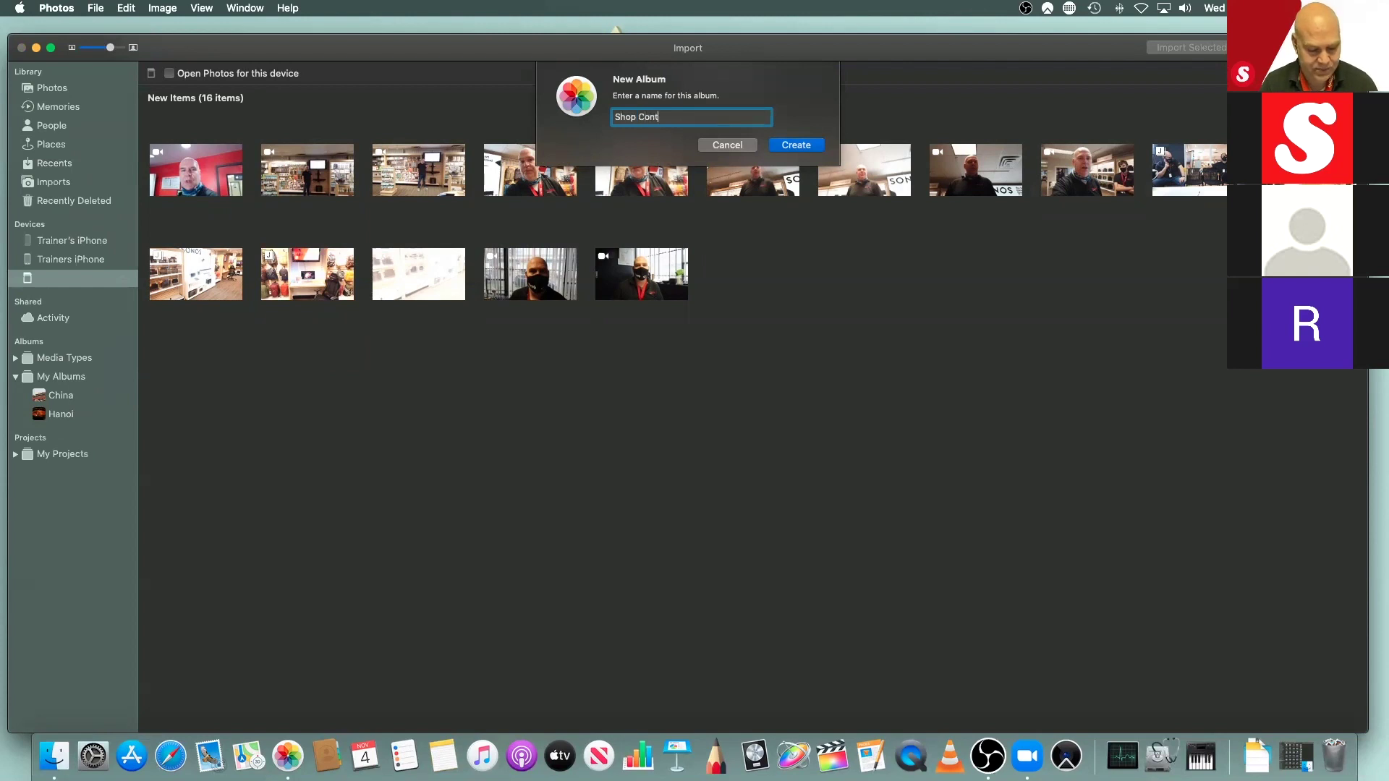
text(ect)
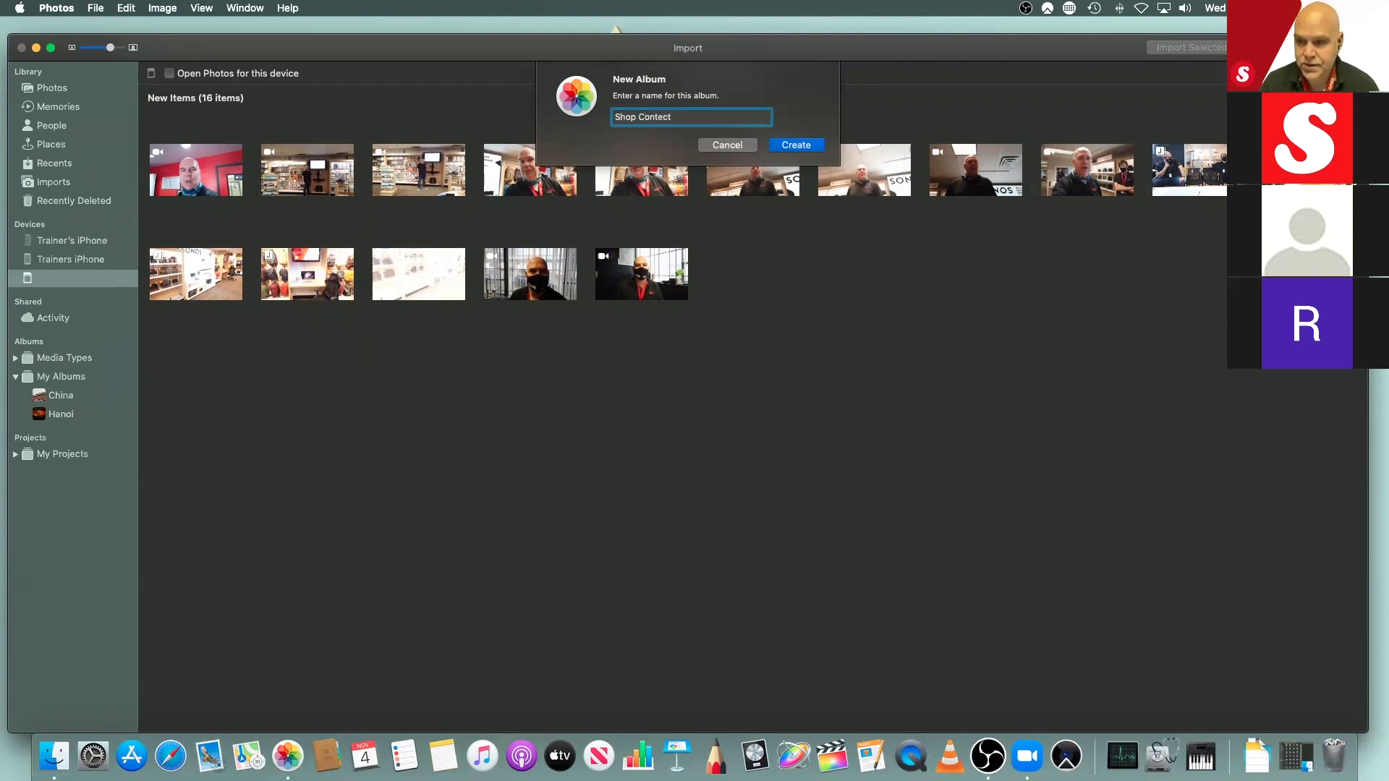
key(Return)
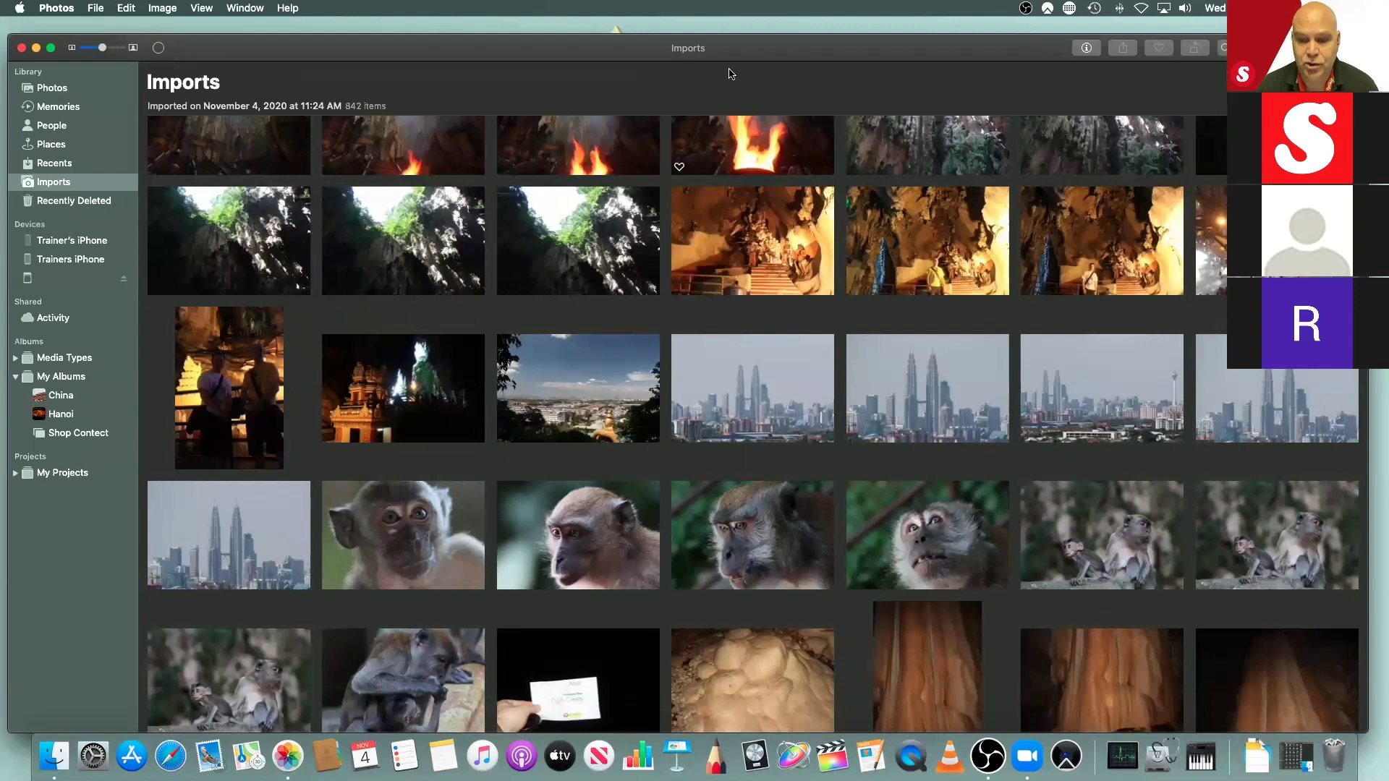
click(158, 50)
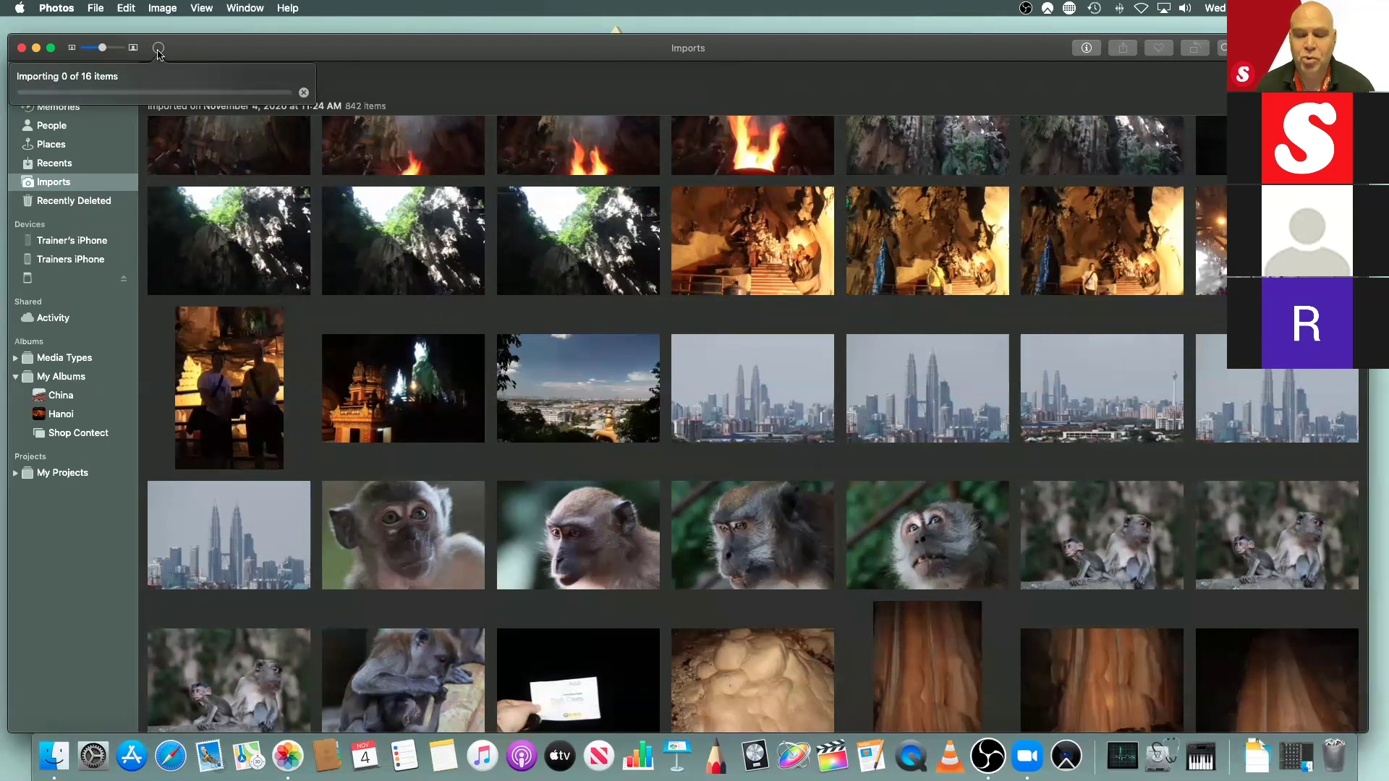
click(158, 49)
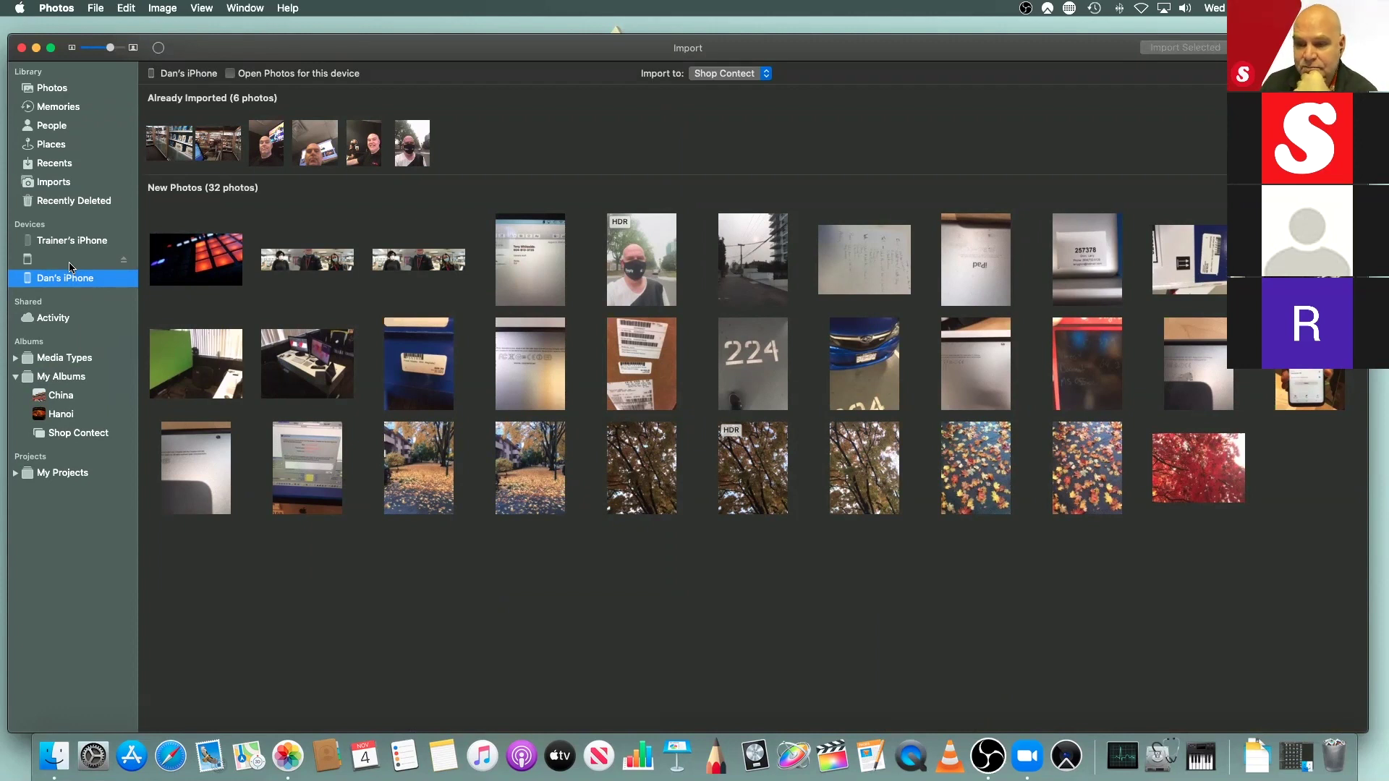
Step: Select the autumn leaf and tree photos, the green screen and desk photos, and the masked outdoor selfie among the iPhone's new photos
click(1183, 469)
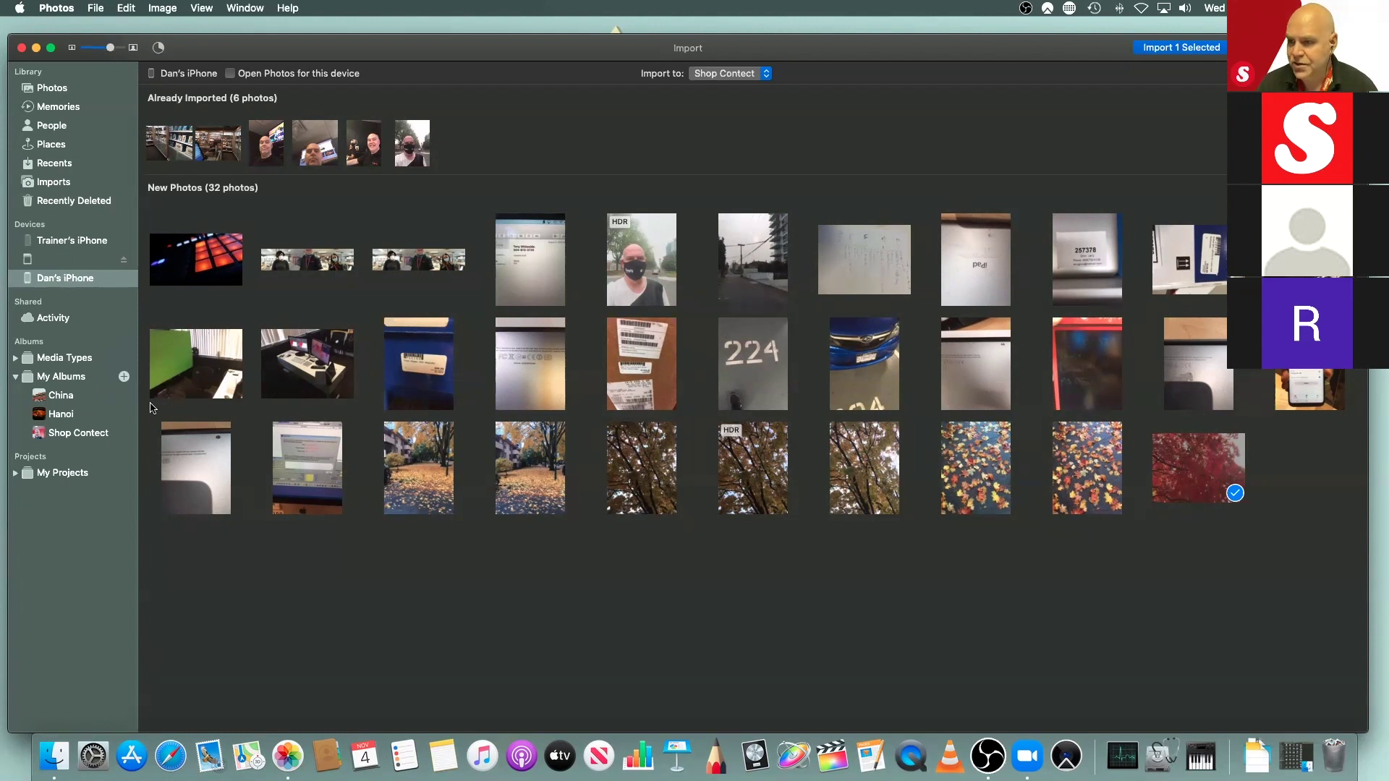
click(1077, 476)
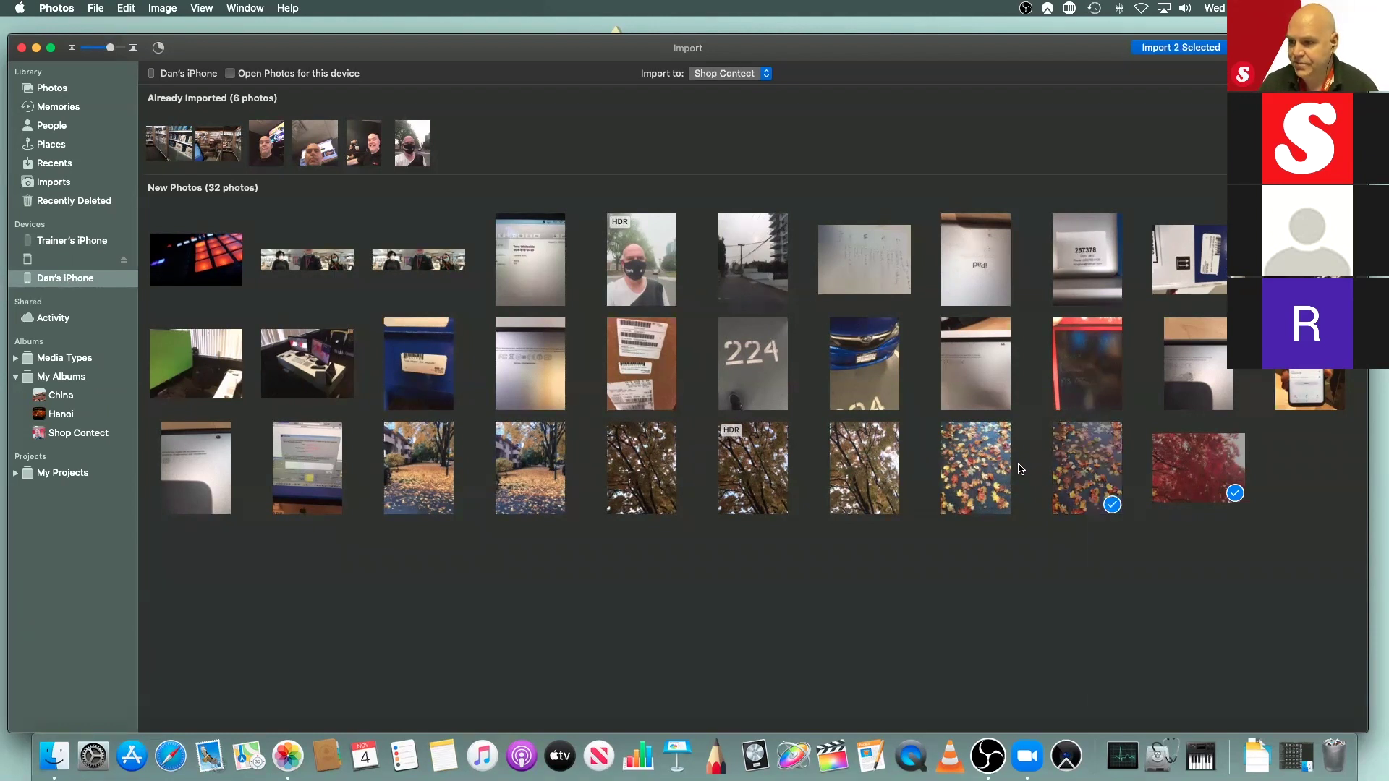
click(986, 470)
click(874, 470)
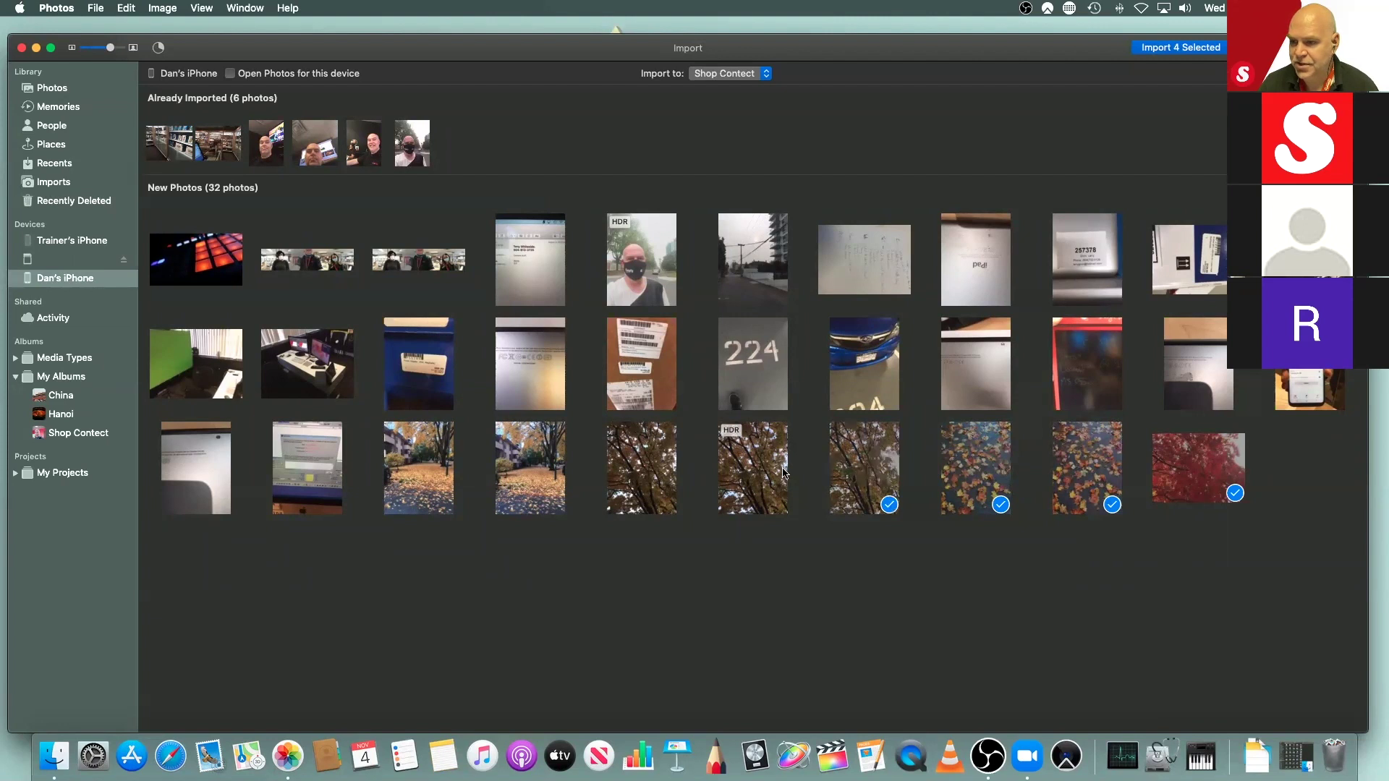
click(759, 469)
click(648, 466)
click(533, 475)
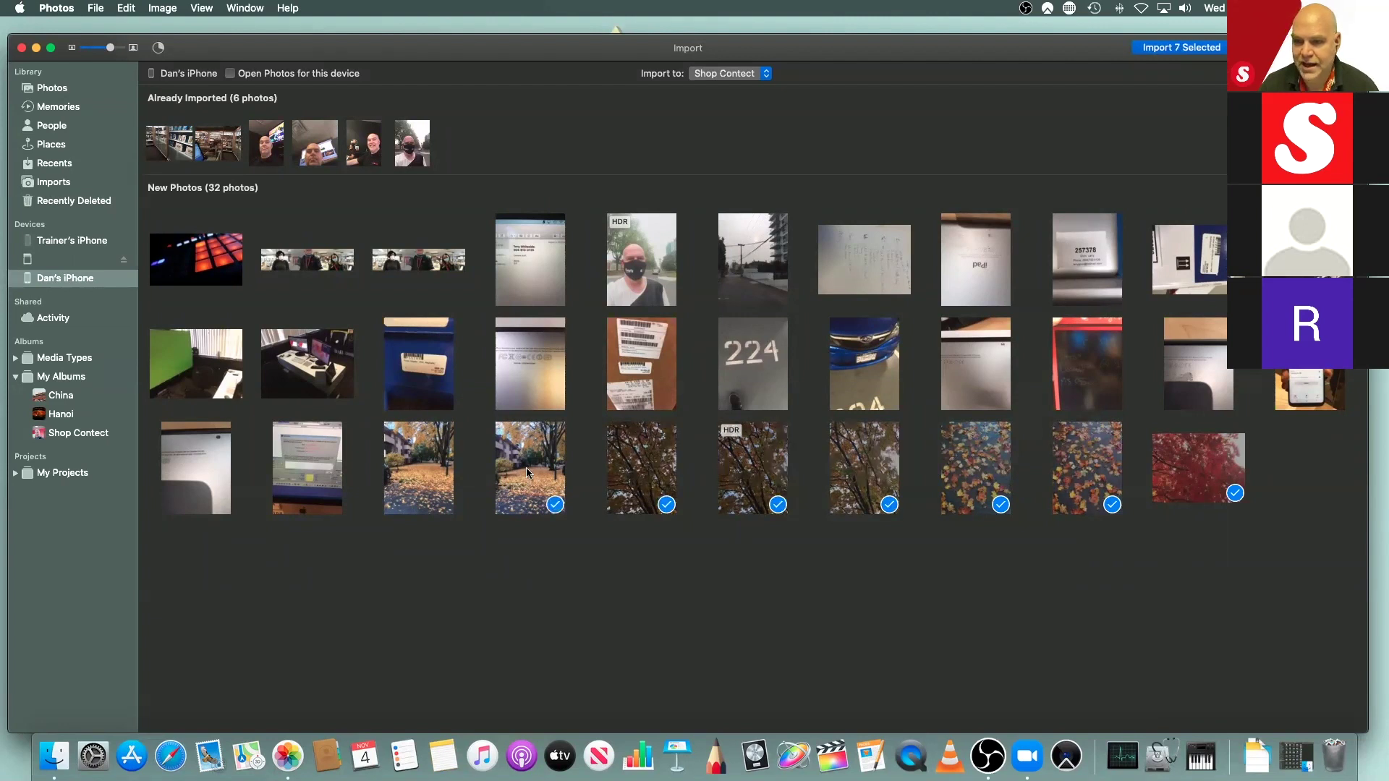
click(440, 472)
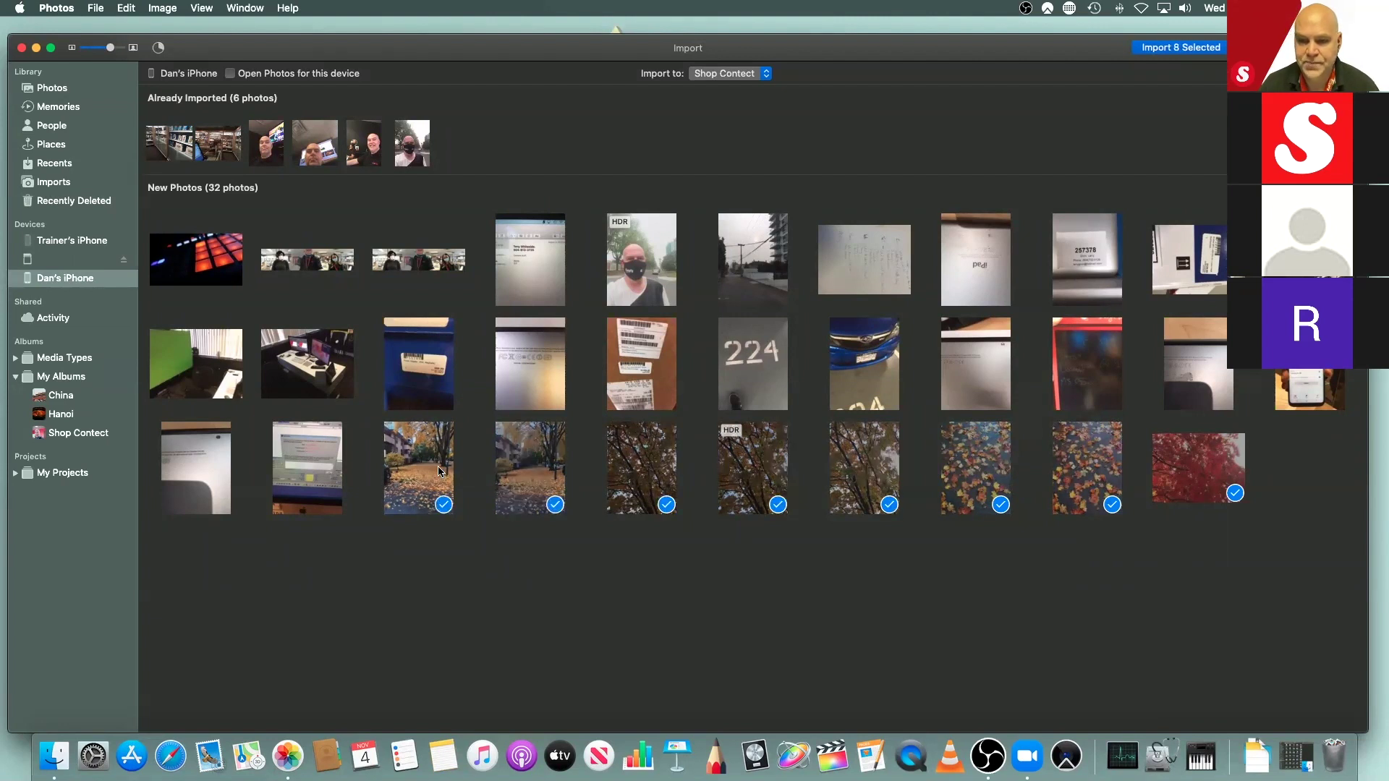
click(204, 366)
click(298, 370)
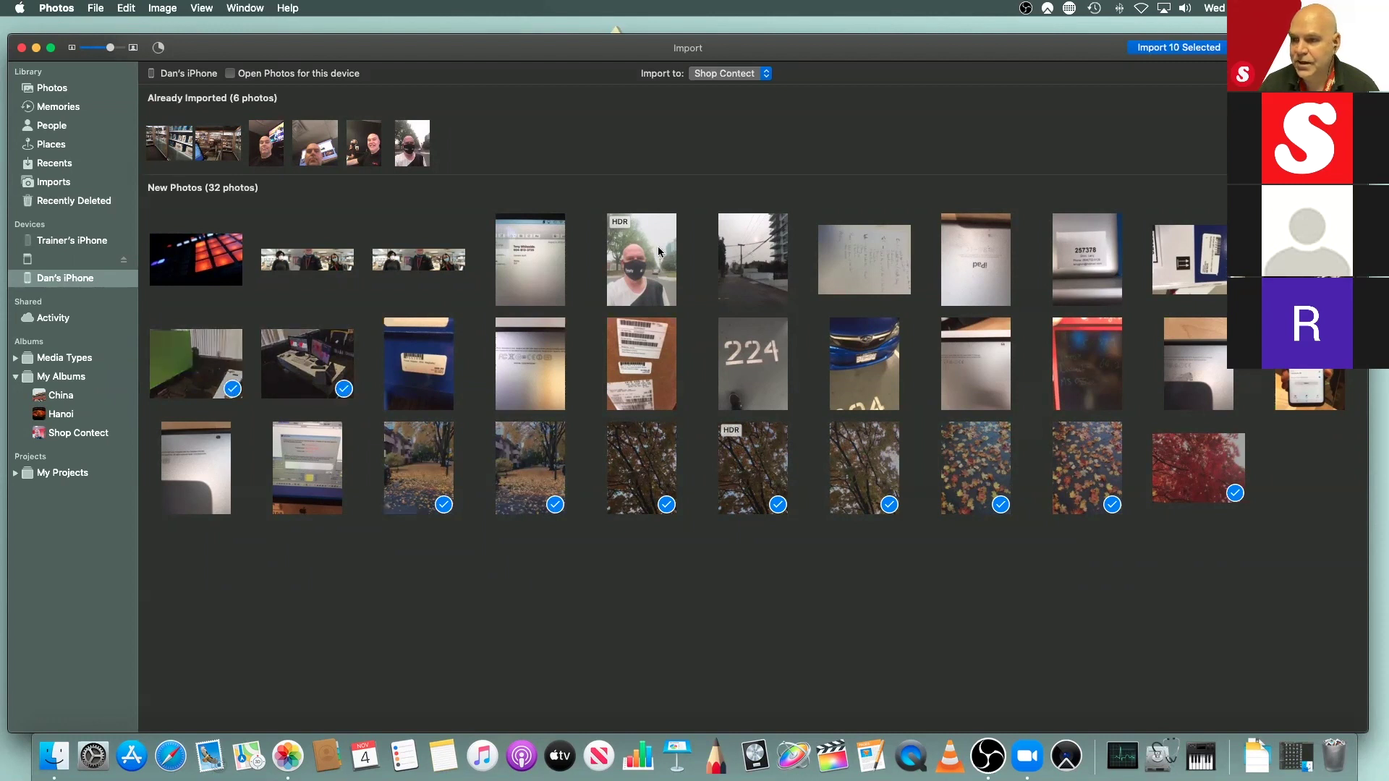
click(641, 269)
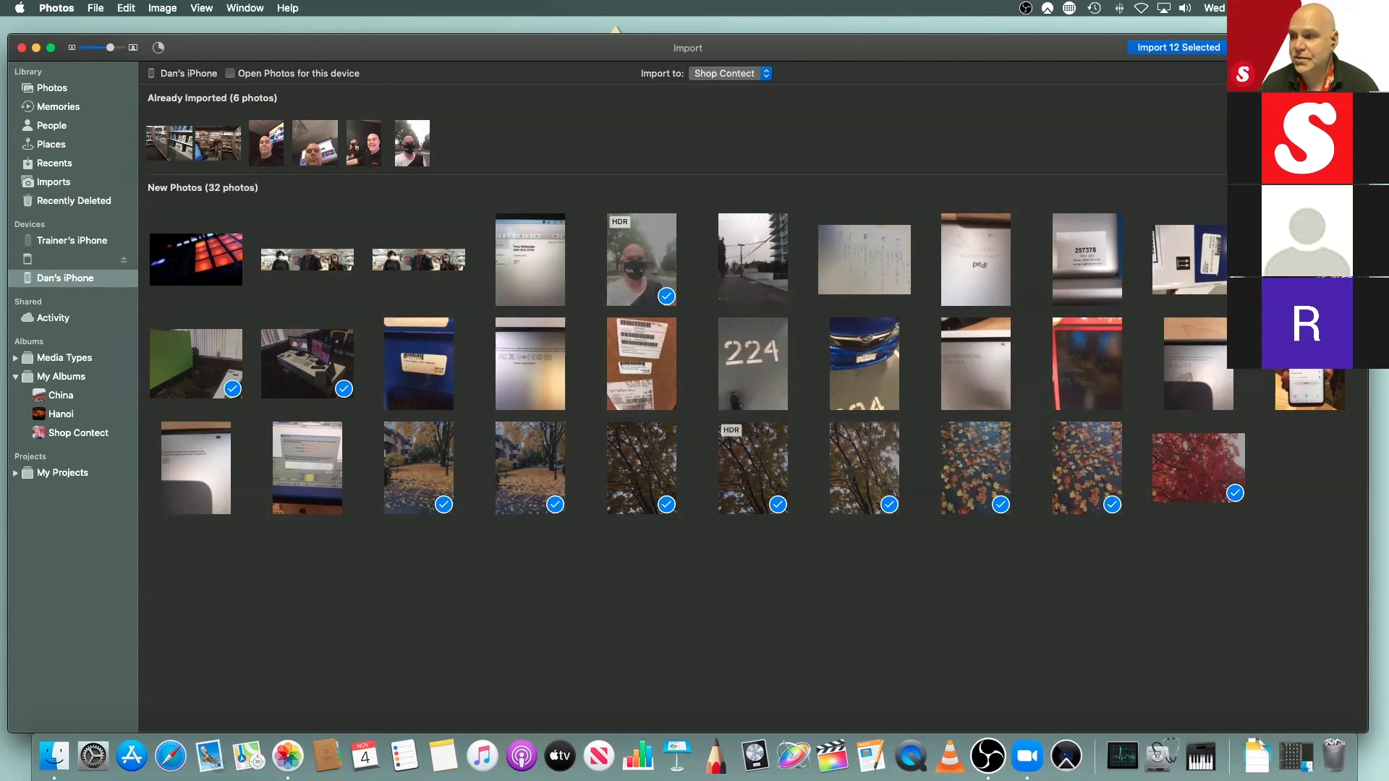
Step: Import the selected iPhone photos into a new album named "Walk to work"
click(770, 76)
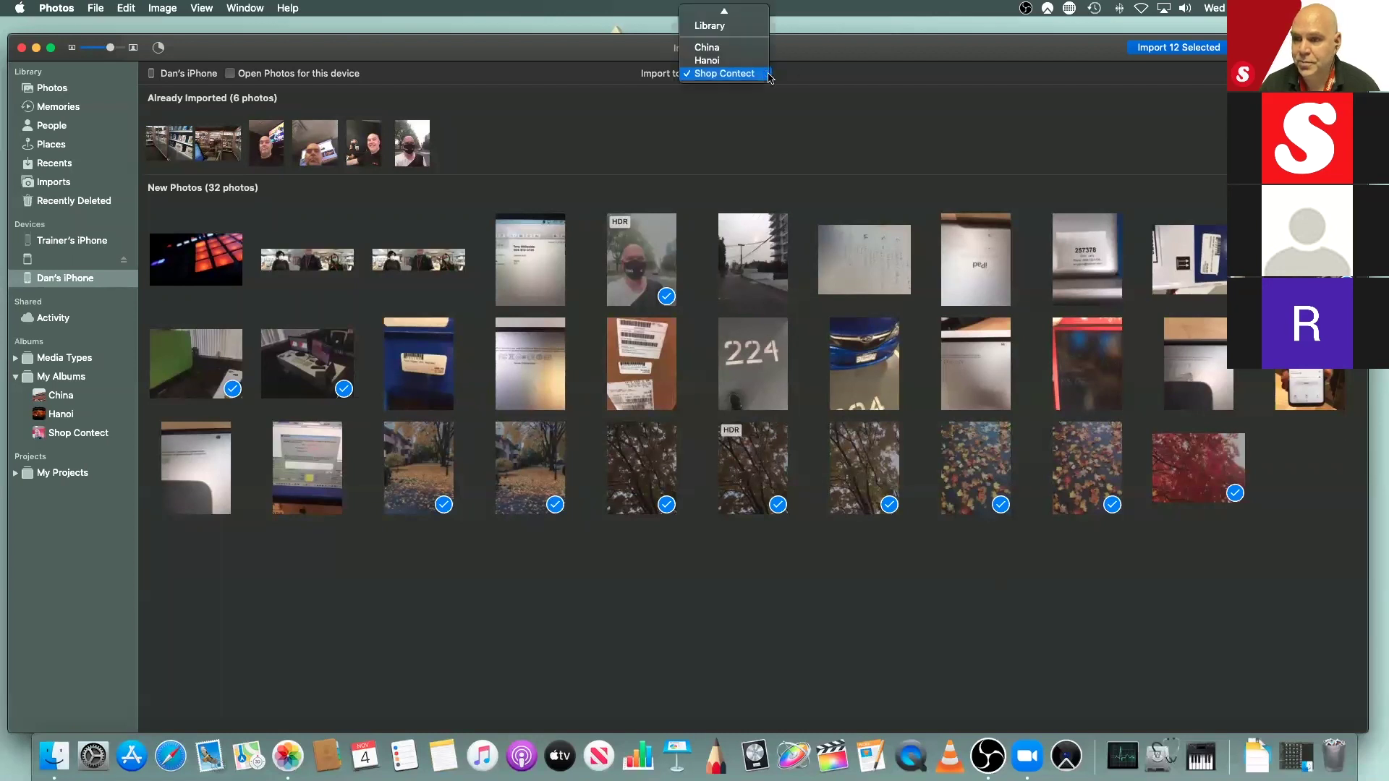
click(727, 27)
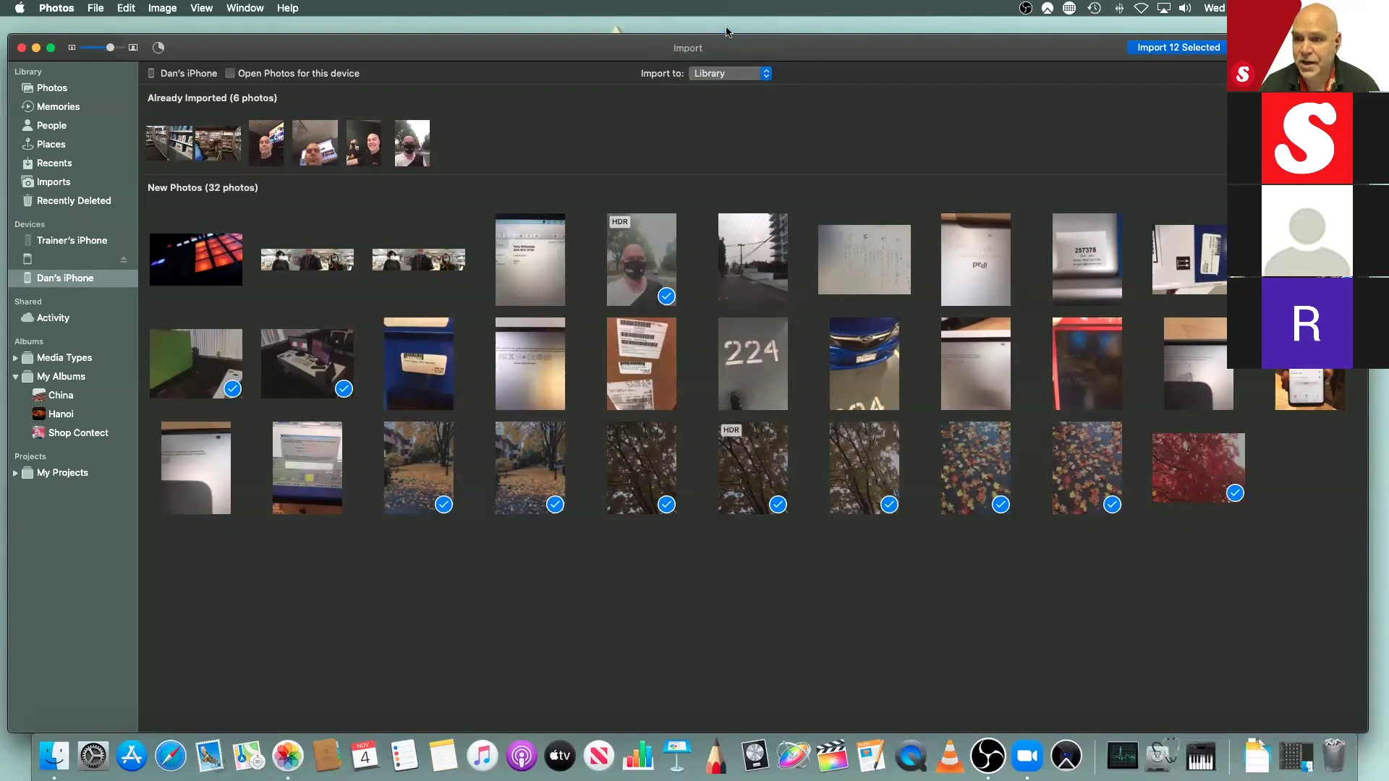
drag(1009, 56, 1002, 91)
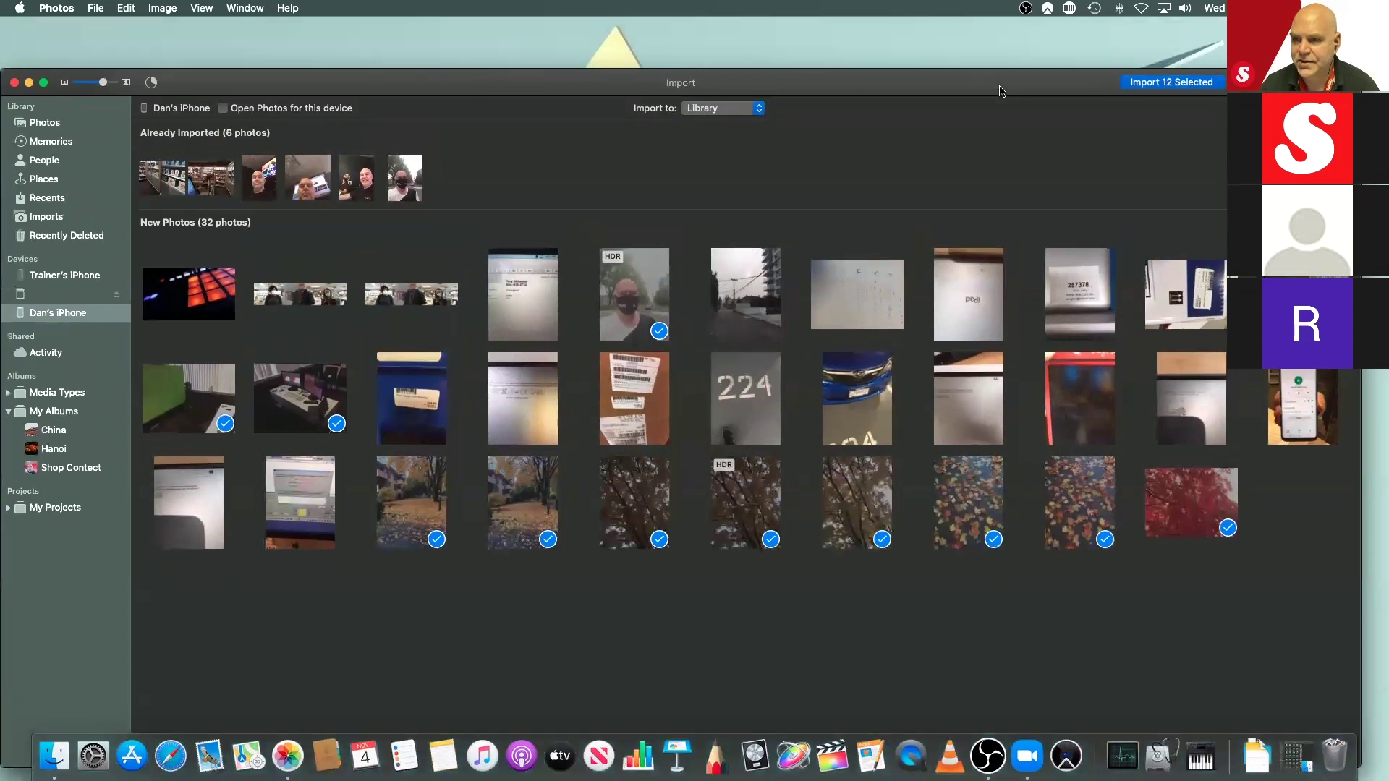
click(760, 110)
click(732, 96)
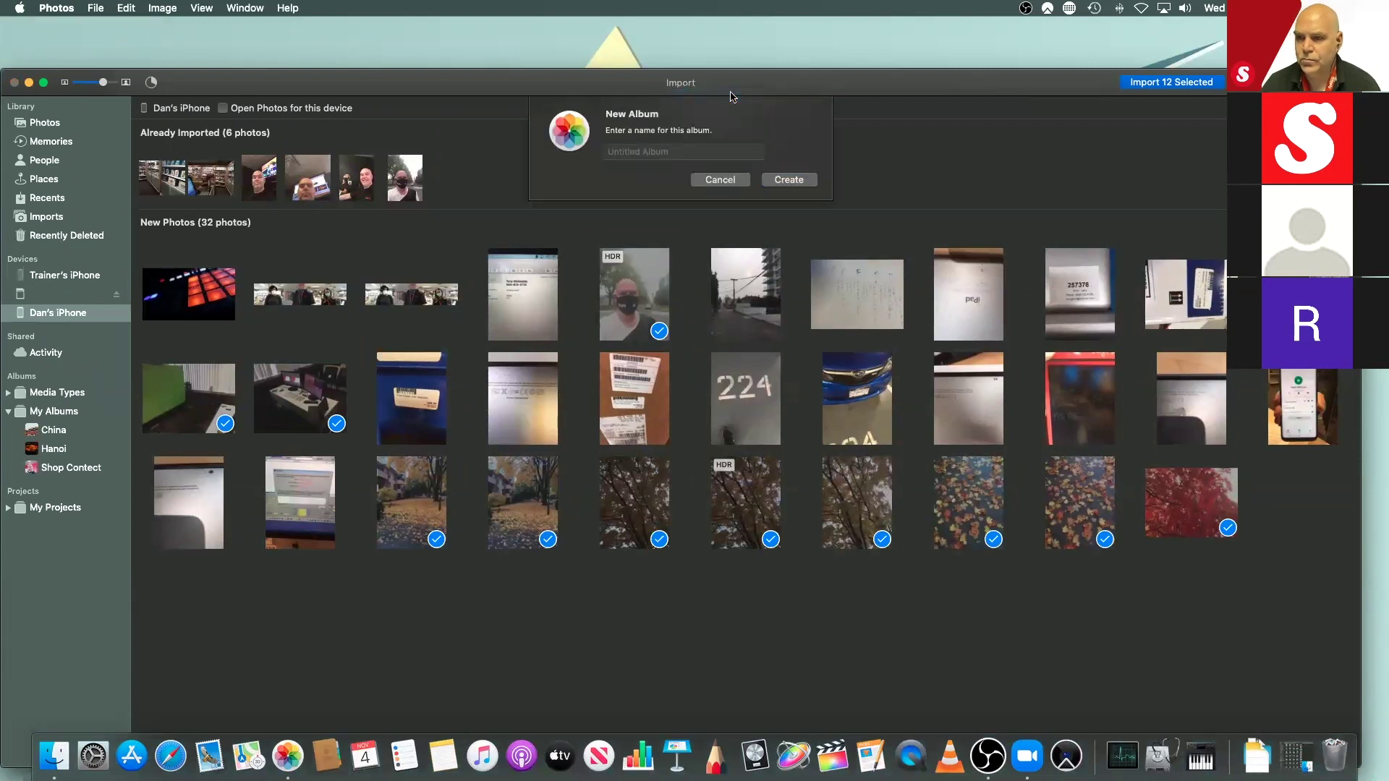
text(Walk to work)
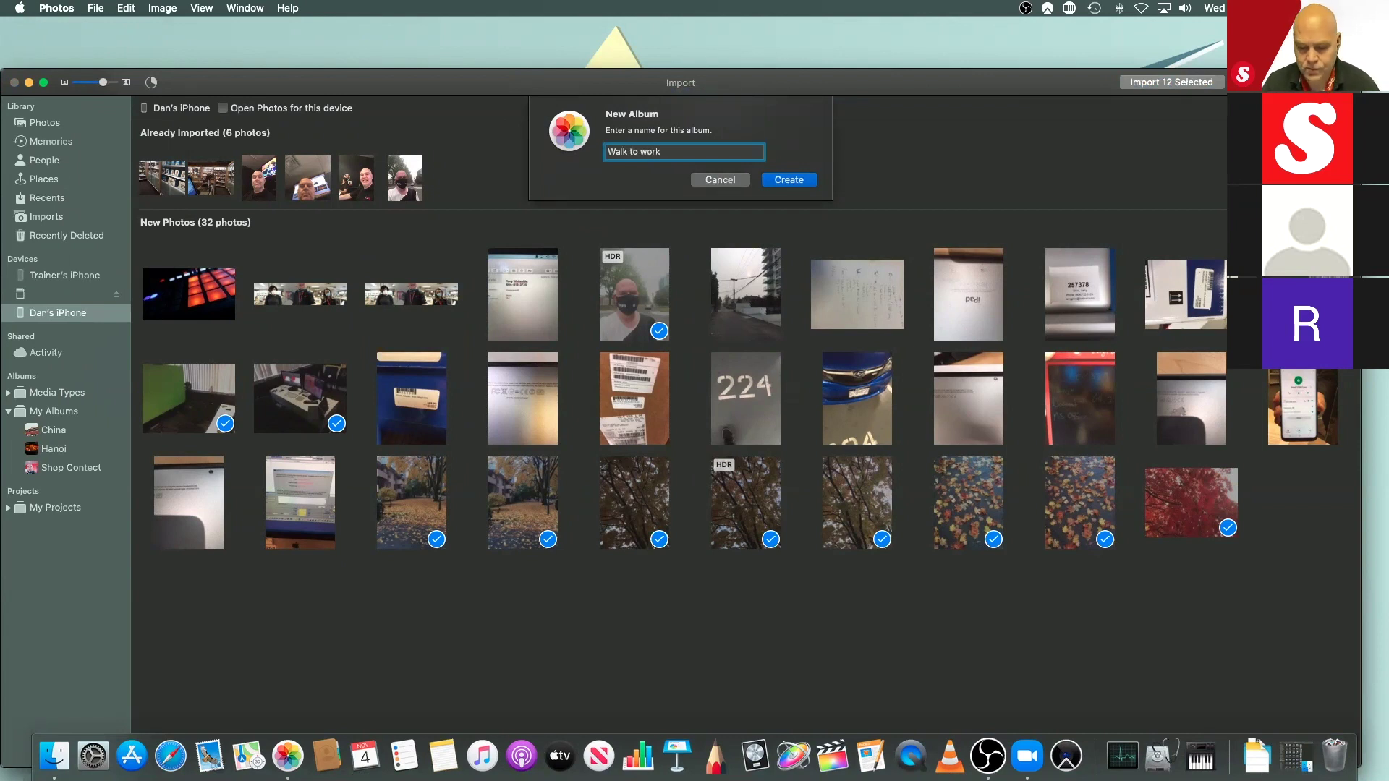
key(Return)
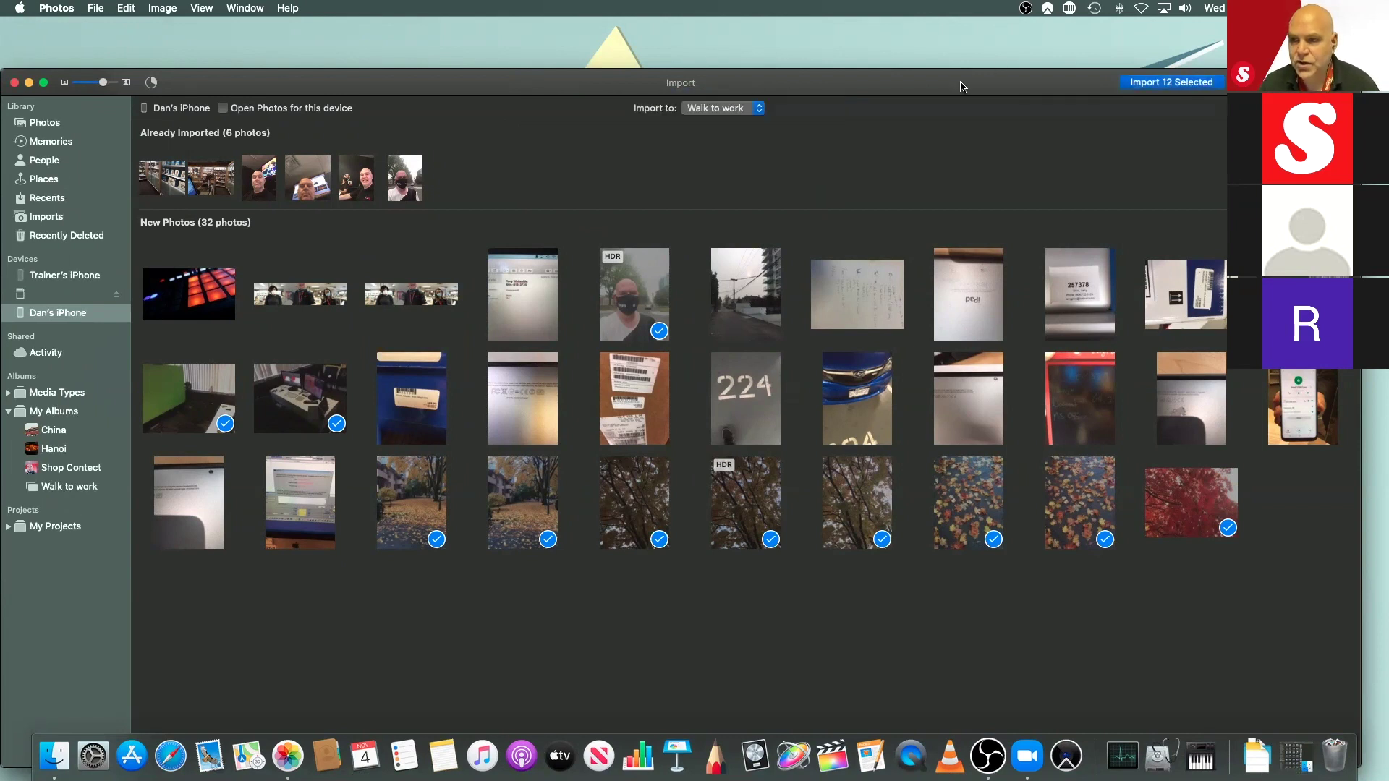
drag(962, 87, 970, 47)
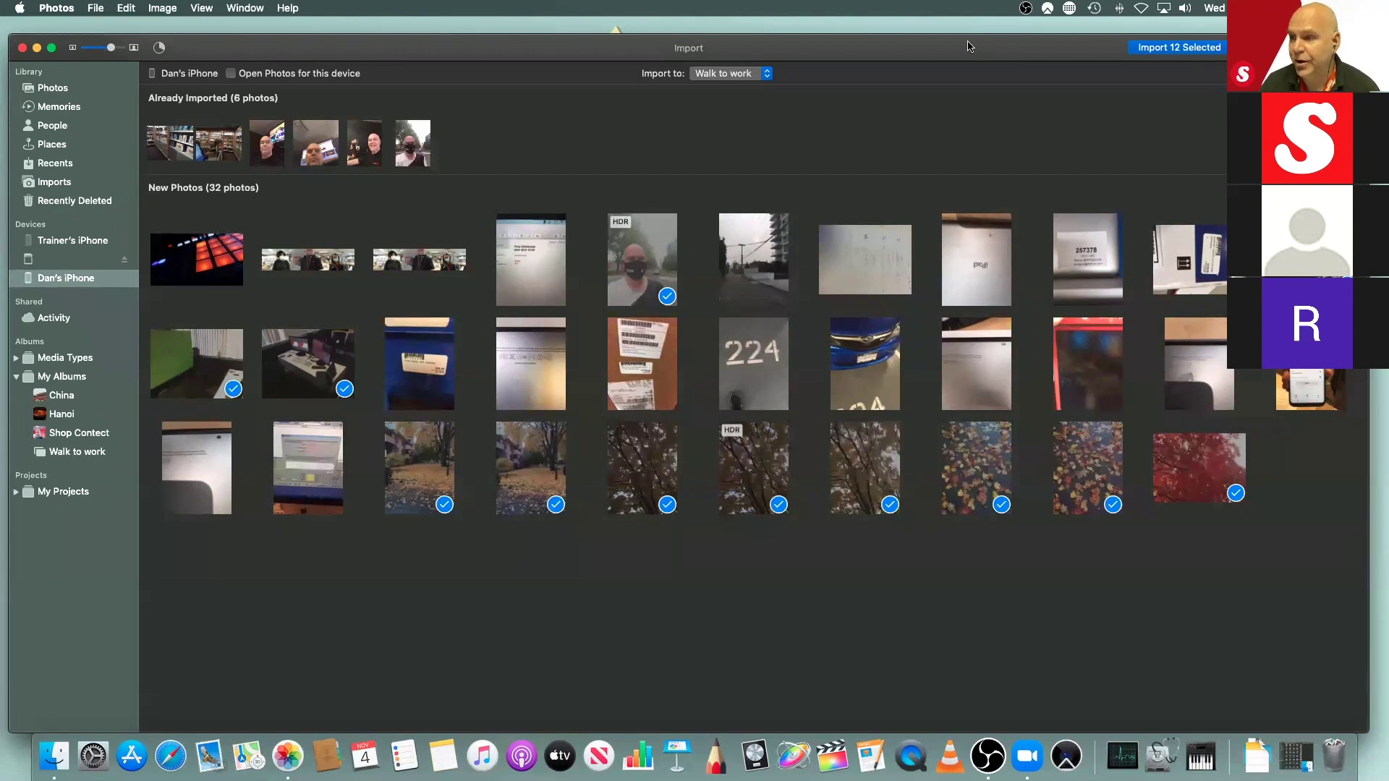
click(1177, 48)
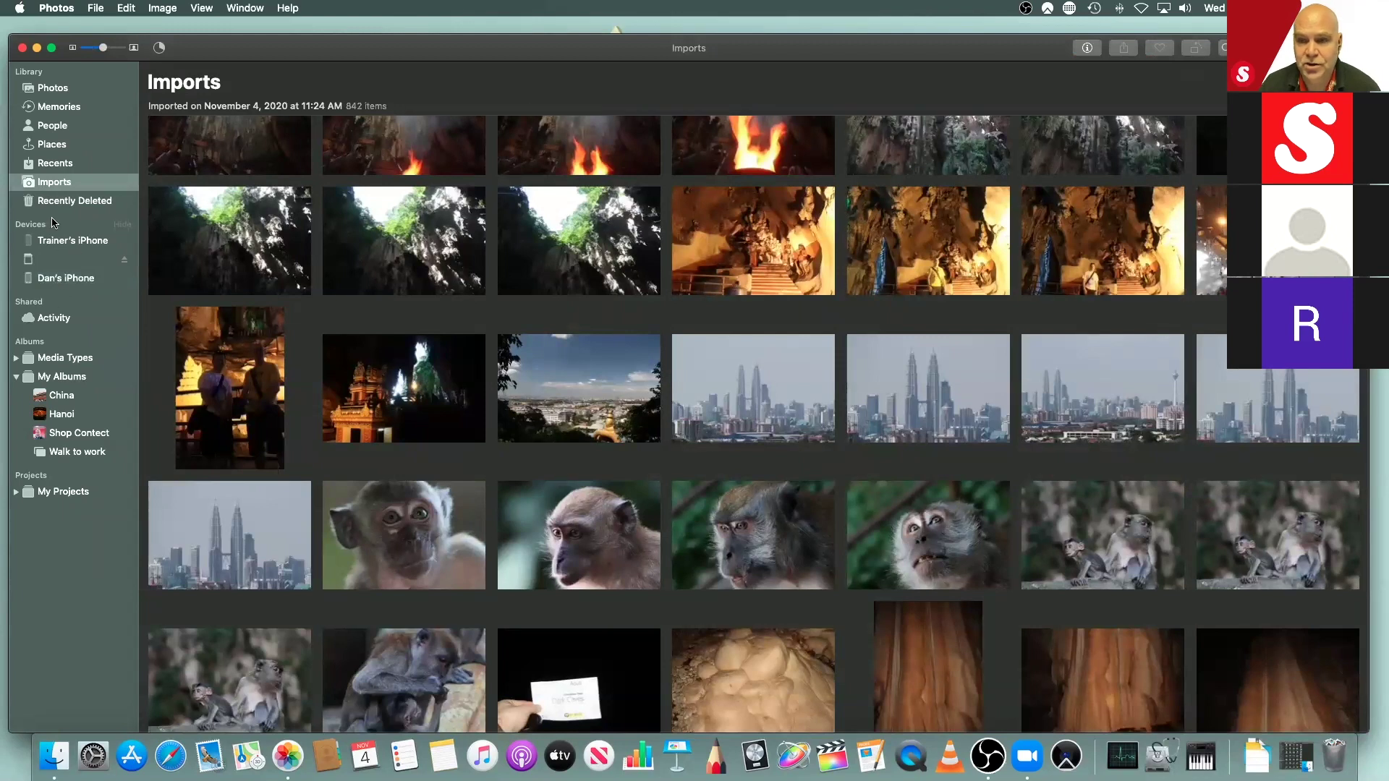
Step: Browse the imports down to the newest group from November 4, 2020 at 11:32 AM, and check the progress of the running imports
scroll(457, 360, down, 15)
scroll(458, 359, down, 20)
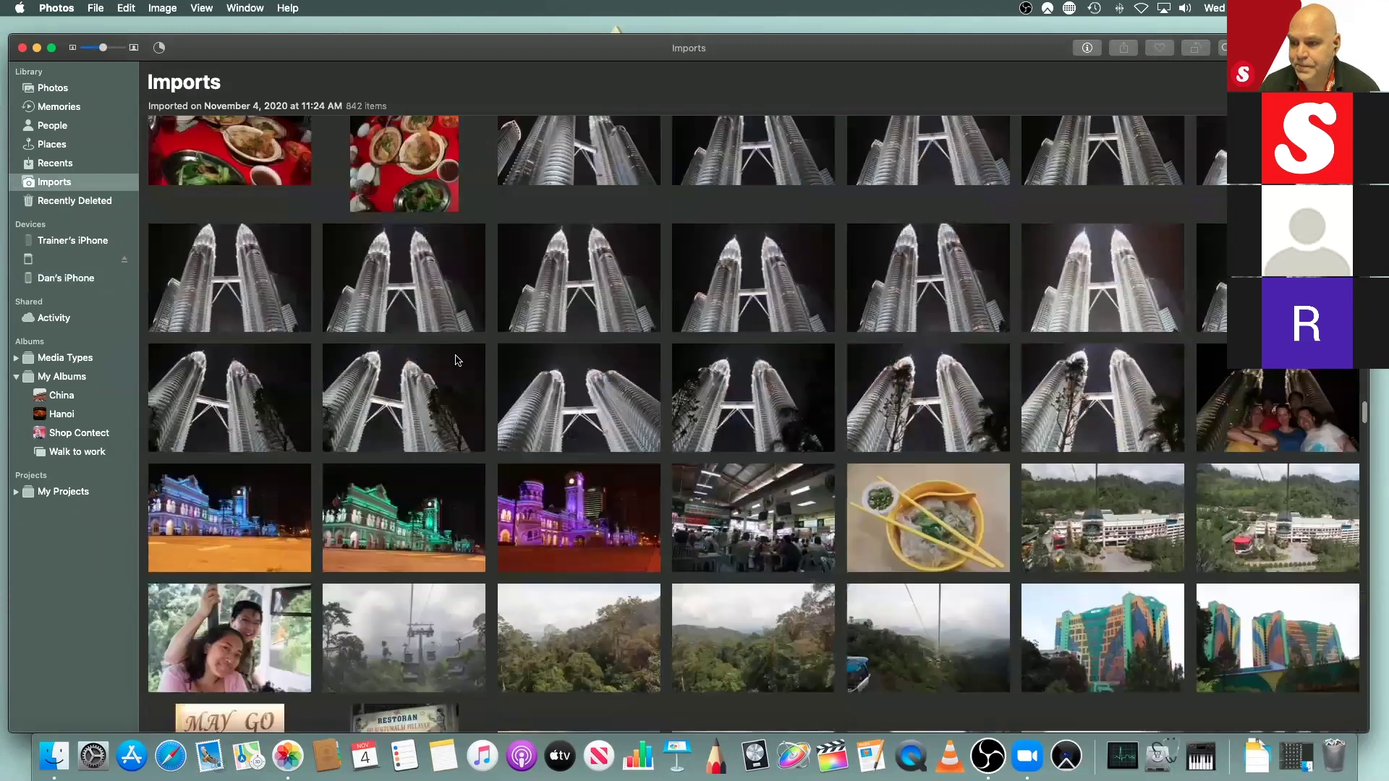
scroll(457, 360, down, 10)
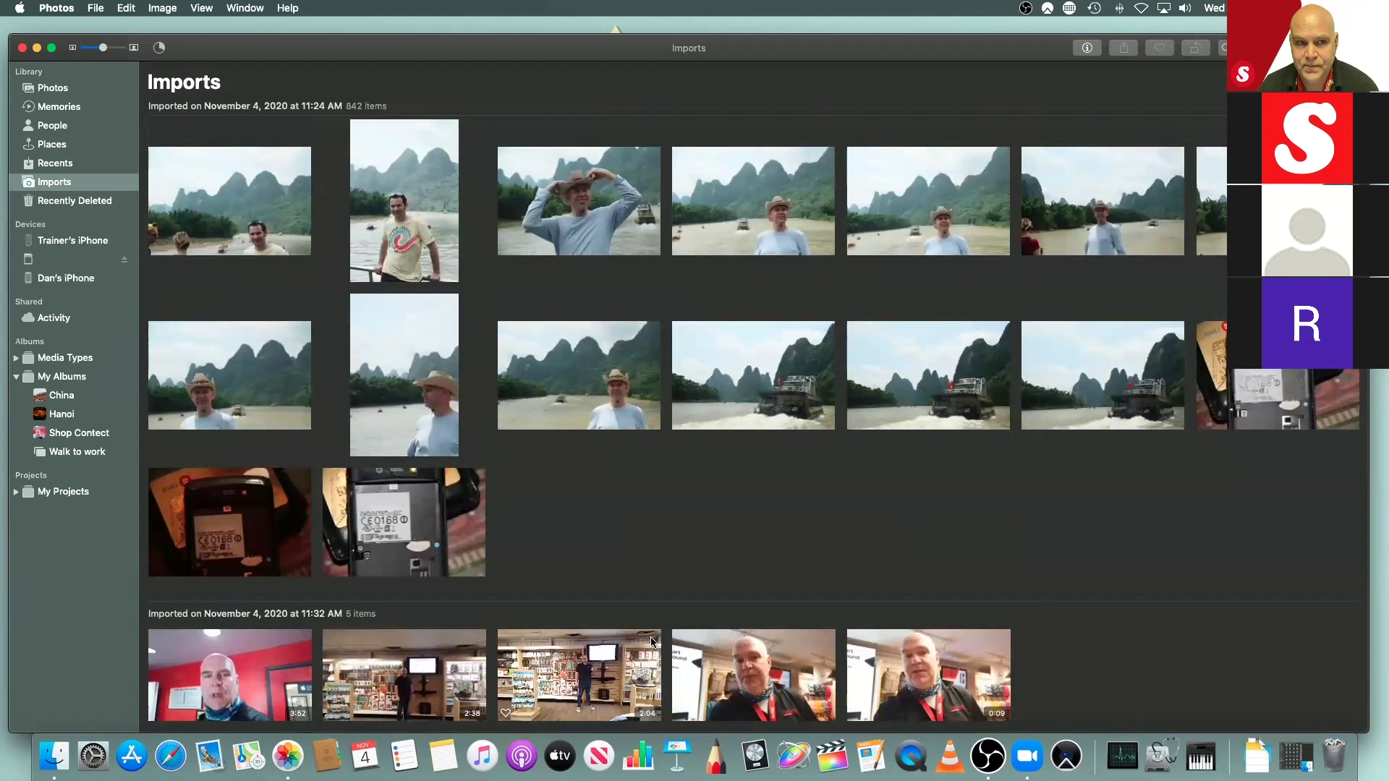
click(159, 48)
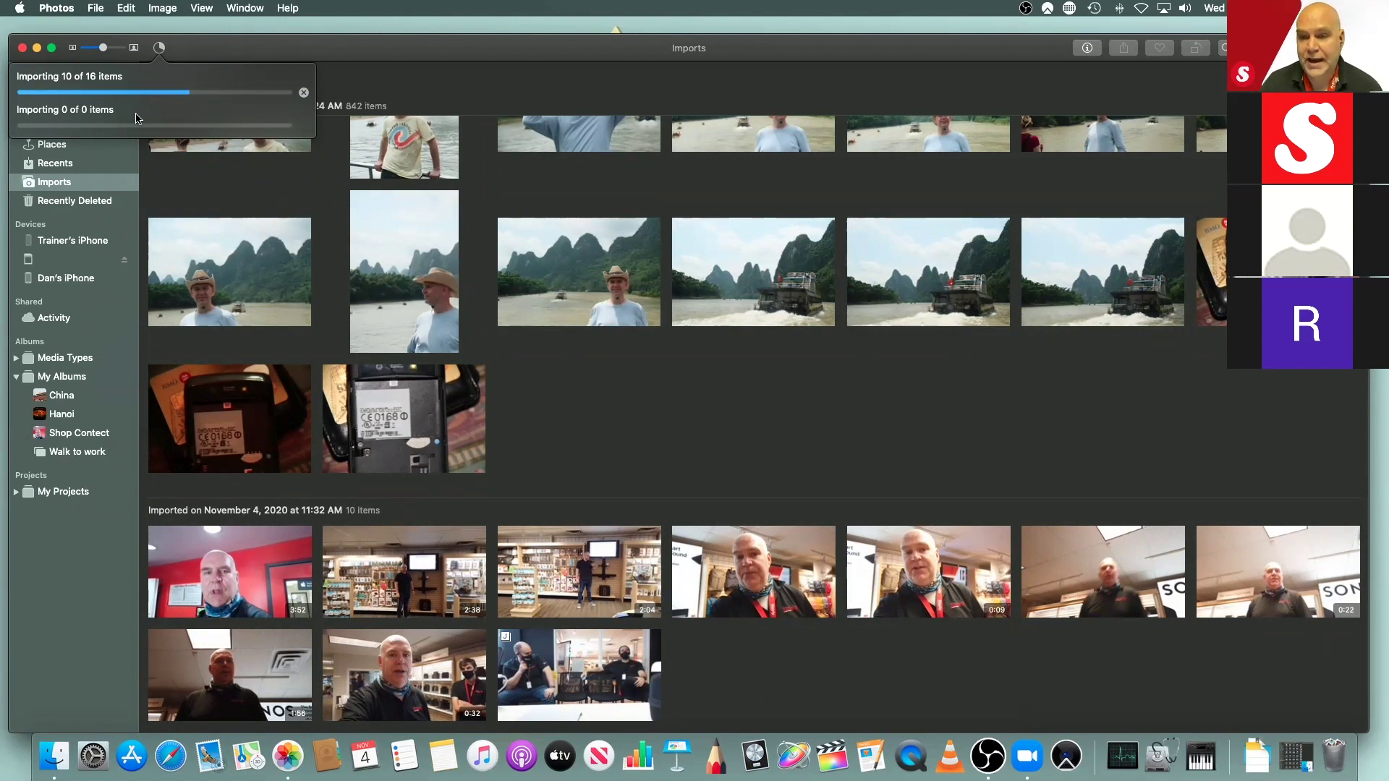
click(590, 390)
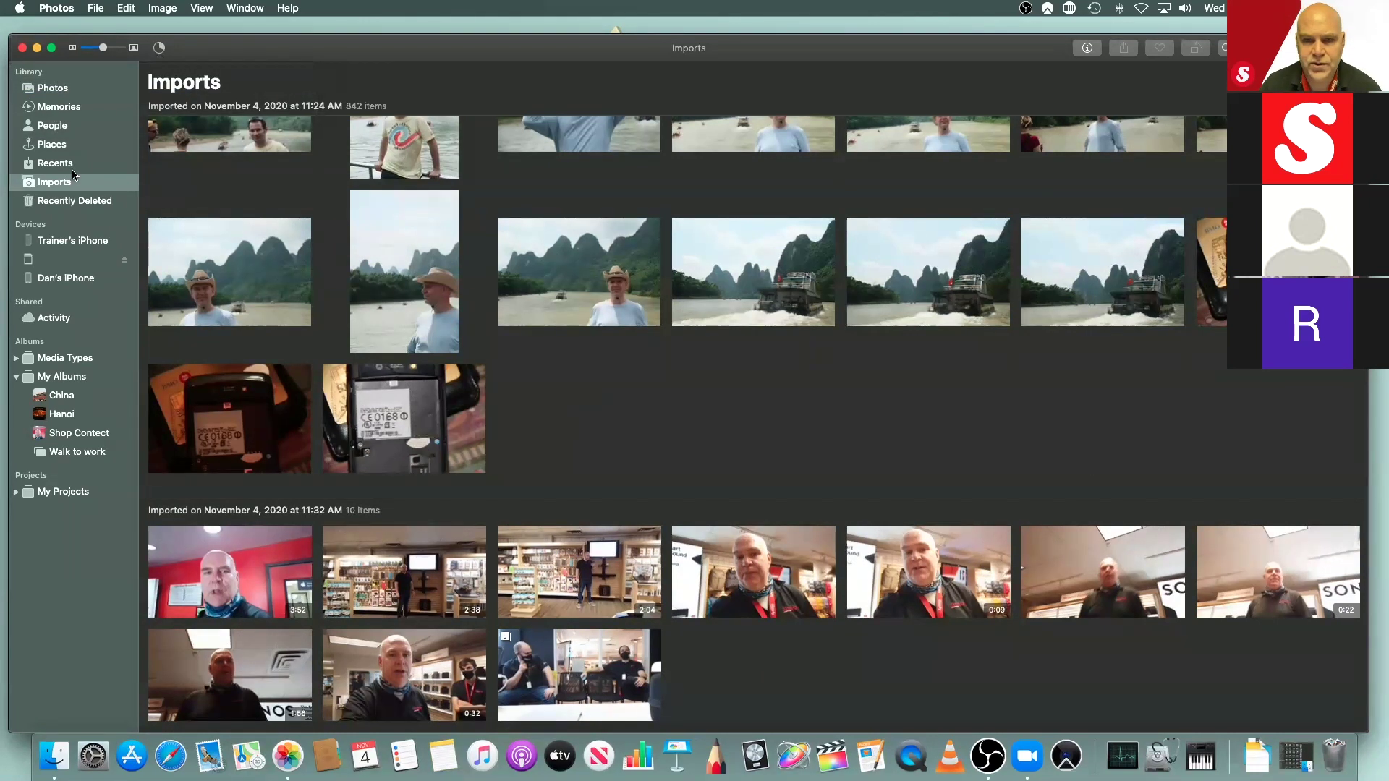
Step: Open the full photo library, filter it to edited items only, and briefly add the favorites filter before removing it again
click(52, 88)
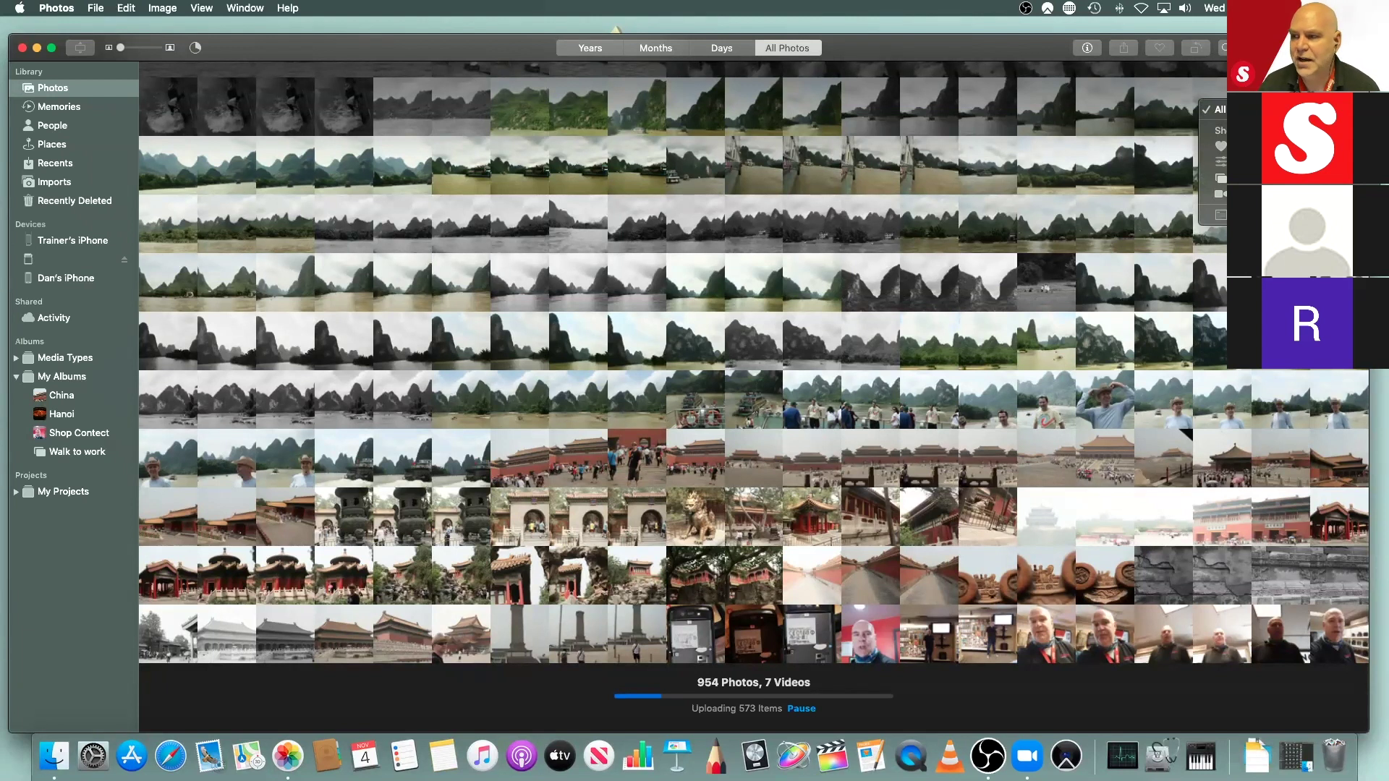
click(1223, 162)
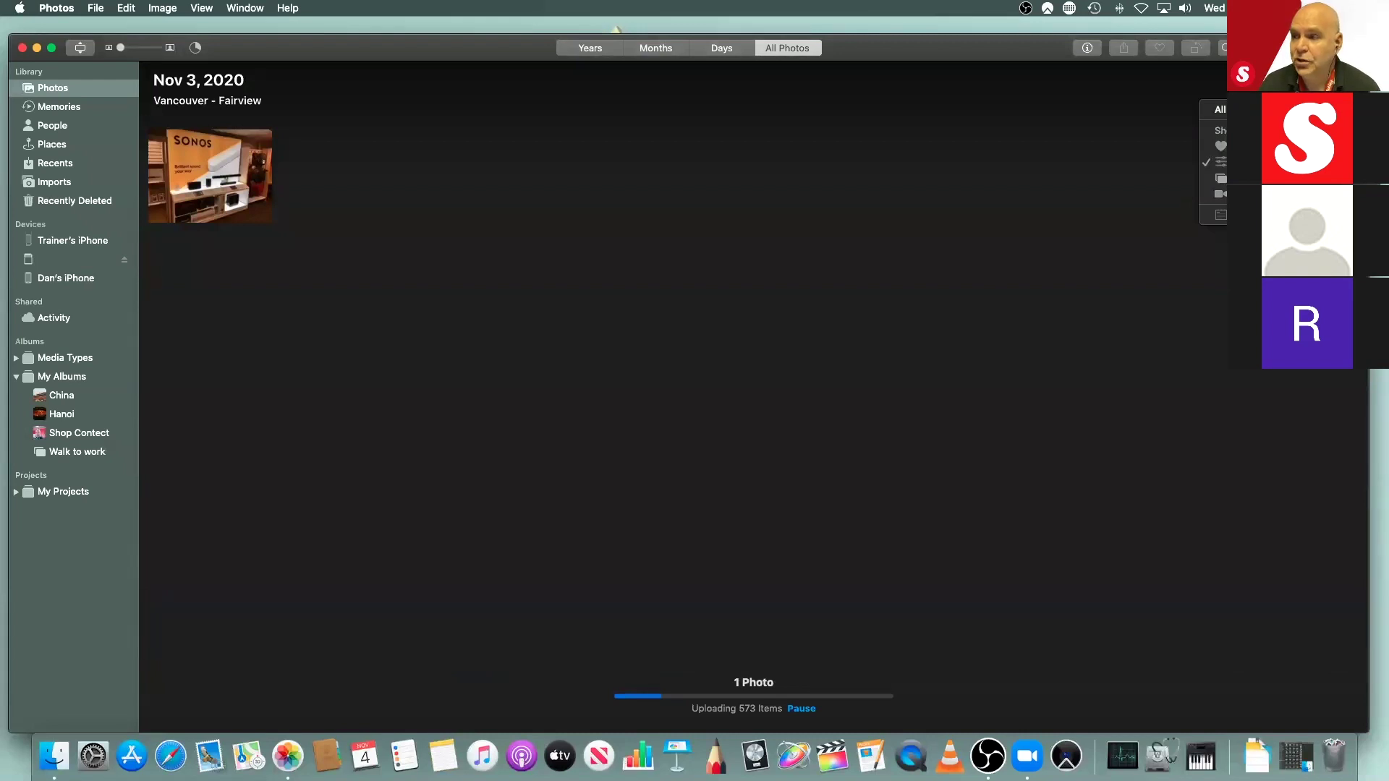
click(1221, 146)
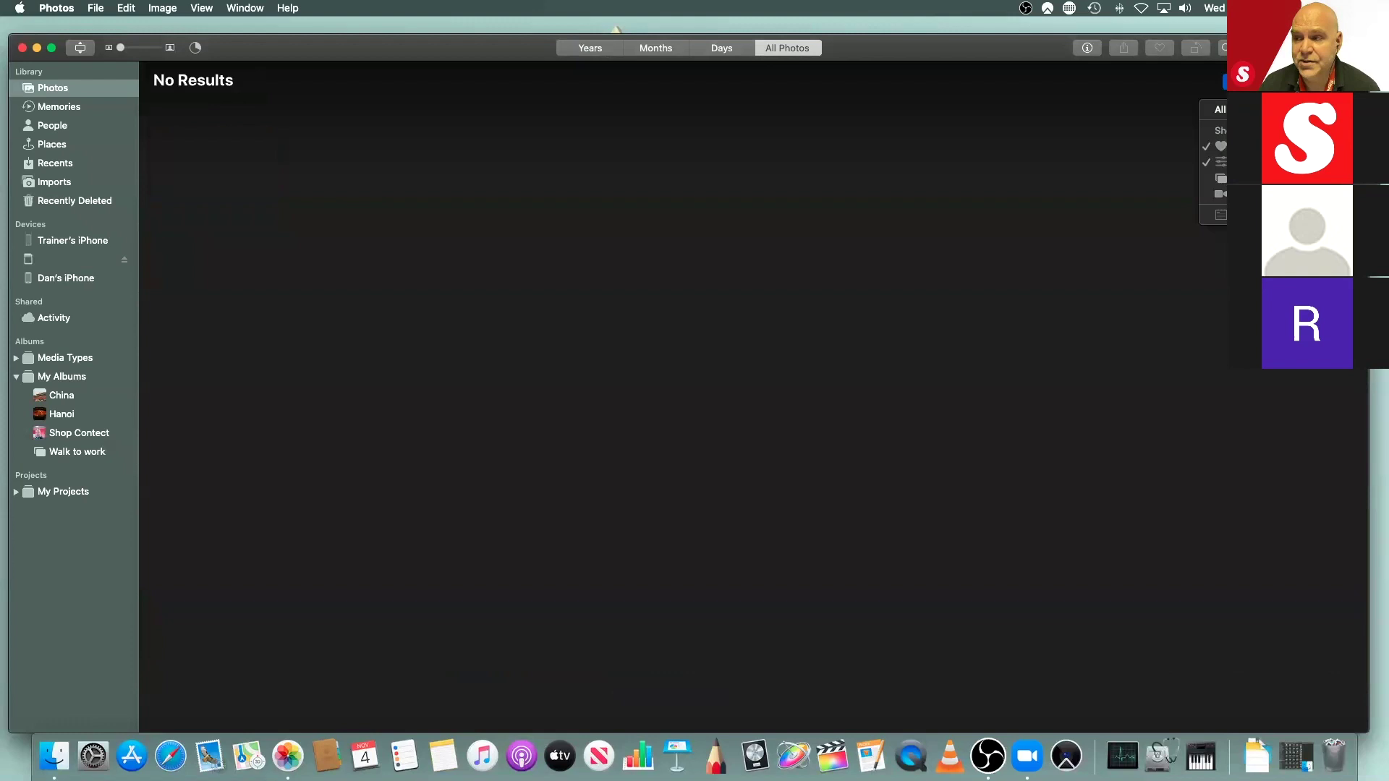
click(1222, 146)
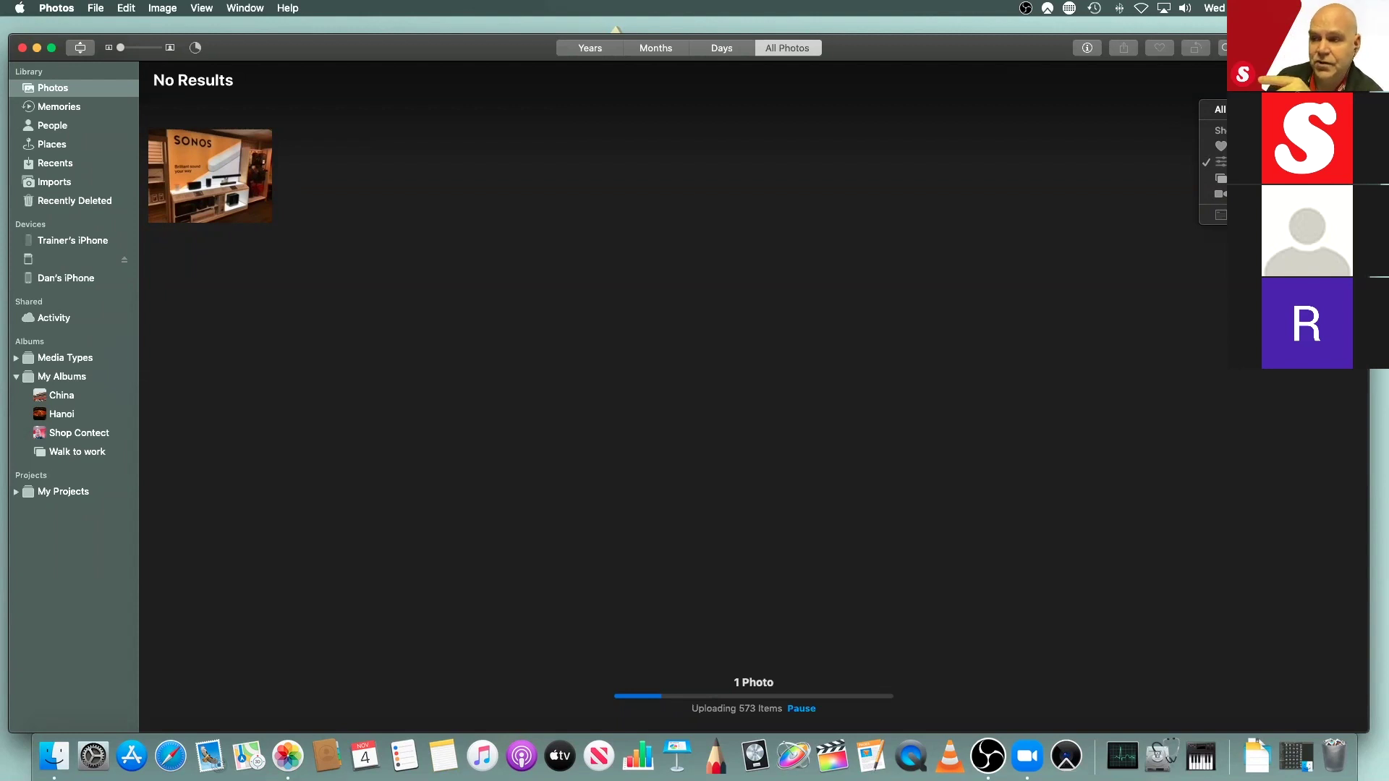
Step: Clear the edited-items filter to show all items, and browse the library by days from March 1 to March 3, 2010
click(1217, 109)
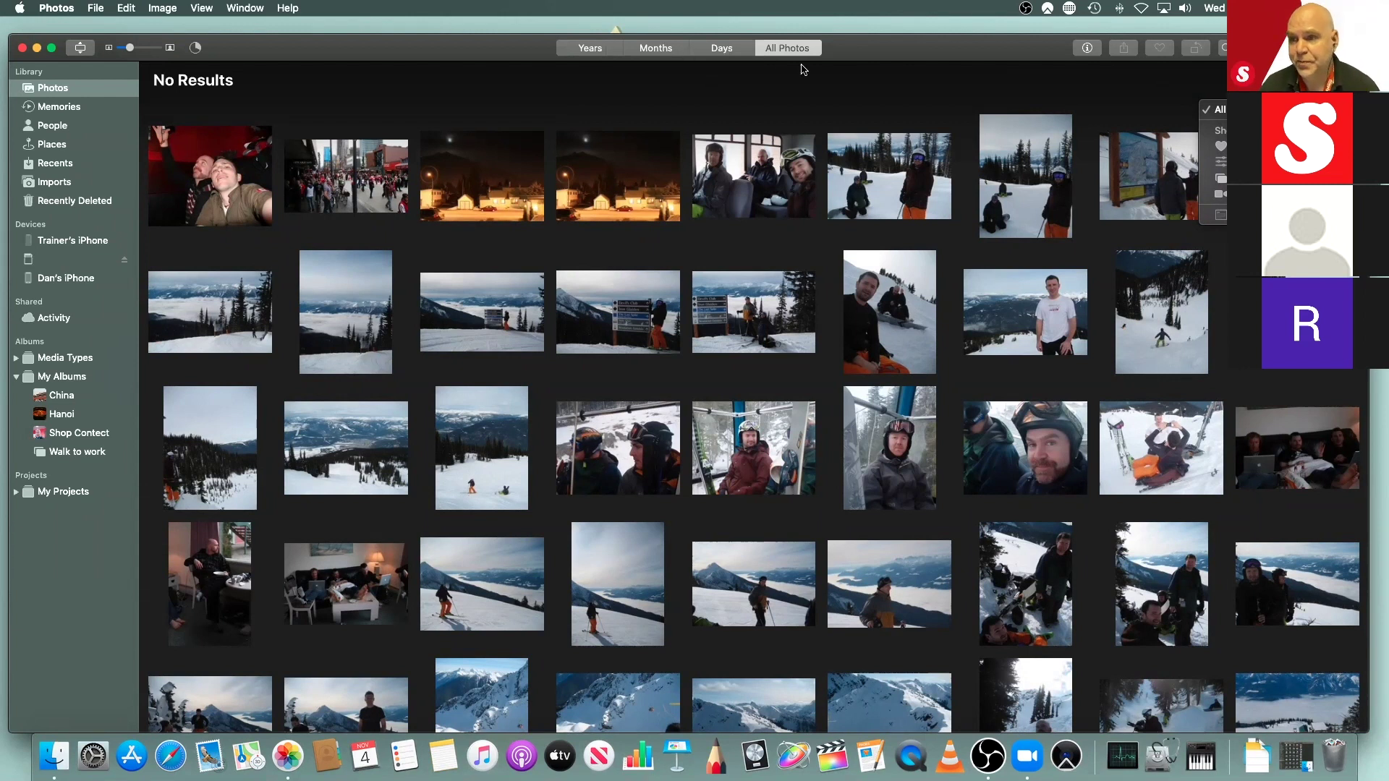
click(729, 54)
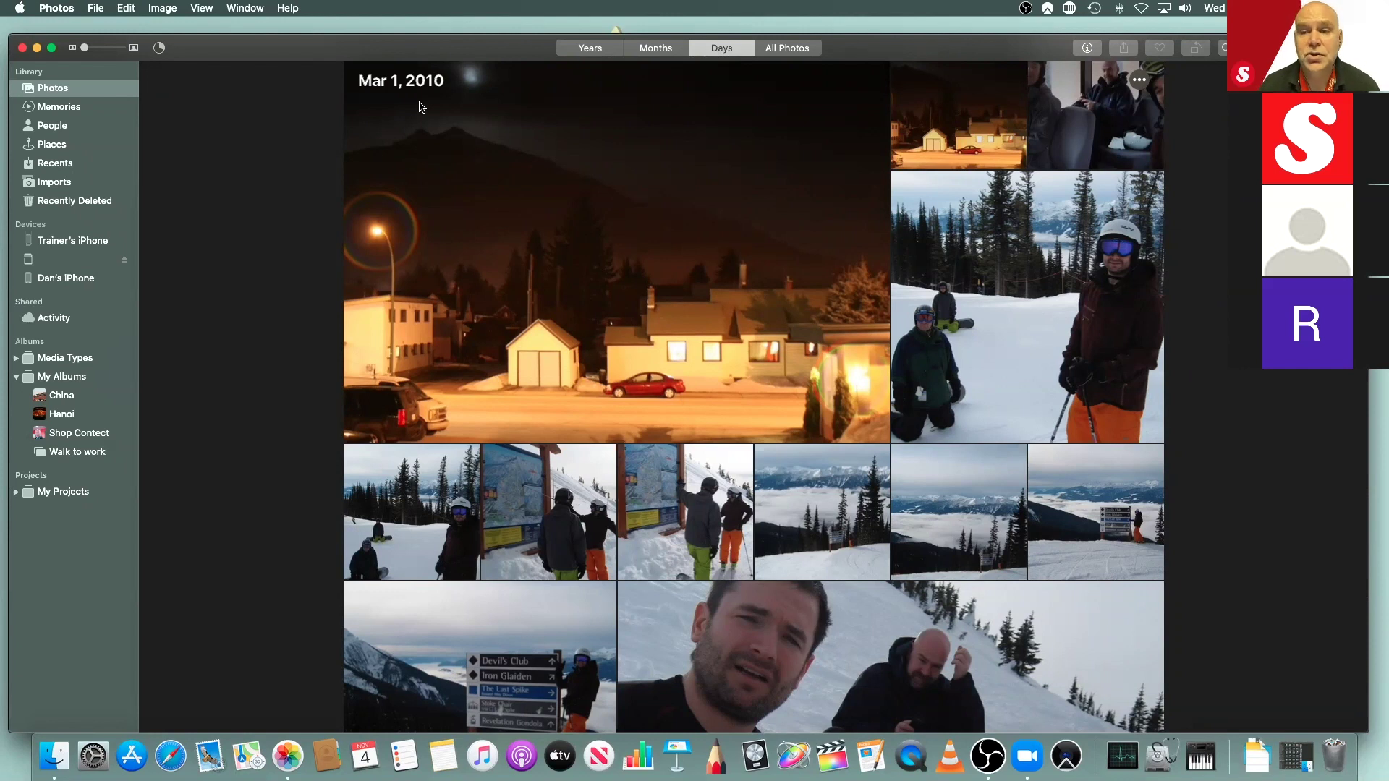
scroll(628, 212, down, 1)
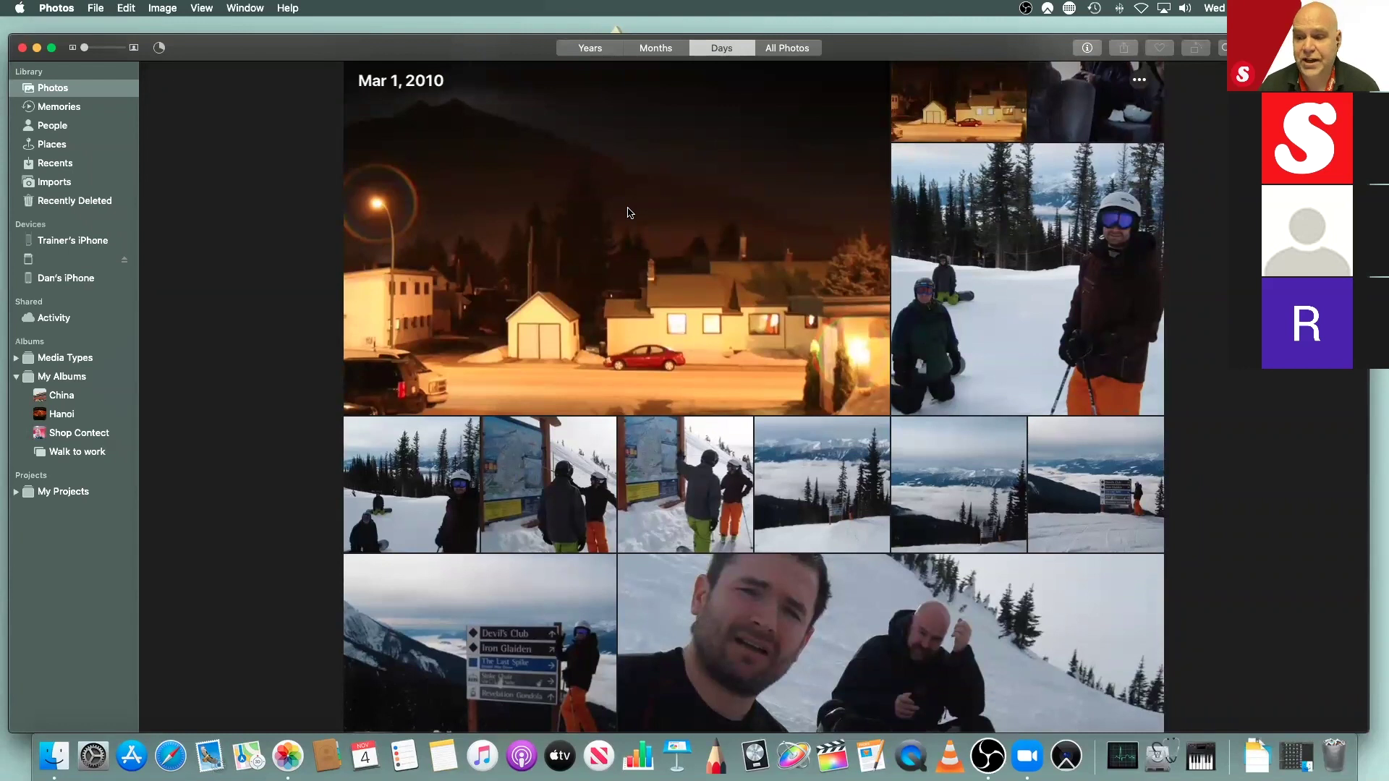
scroll(628, 212, down, 10)
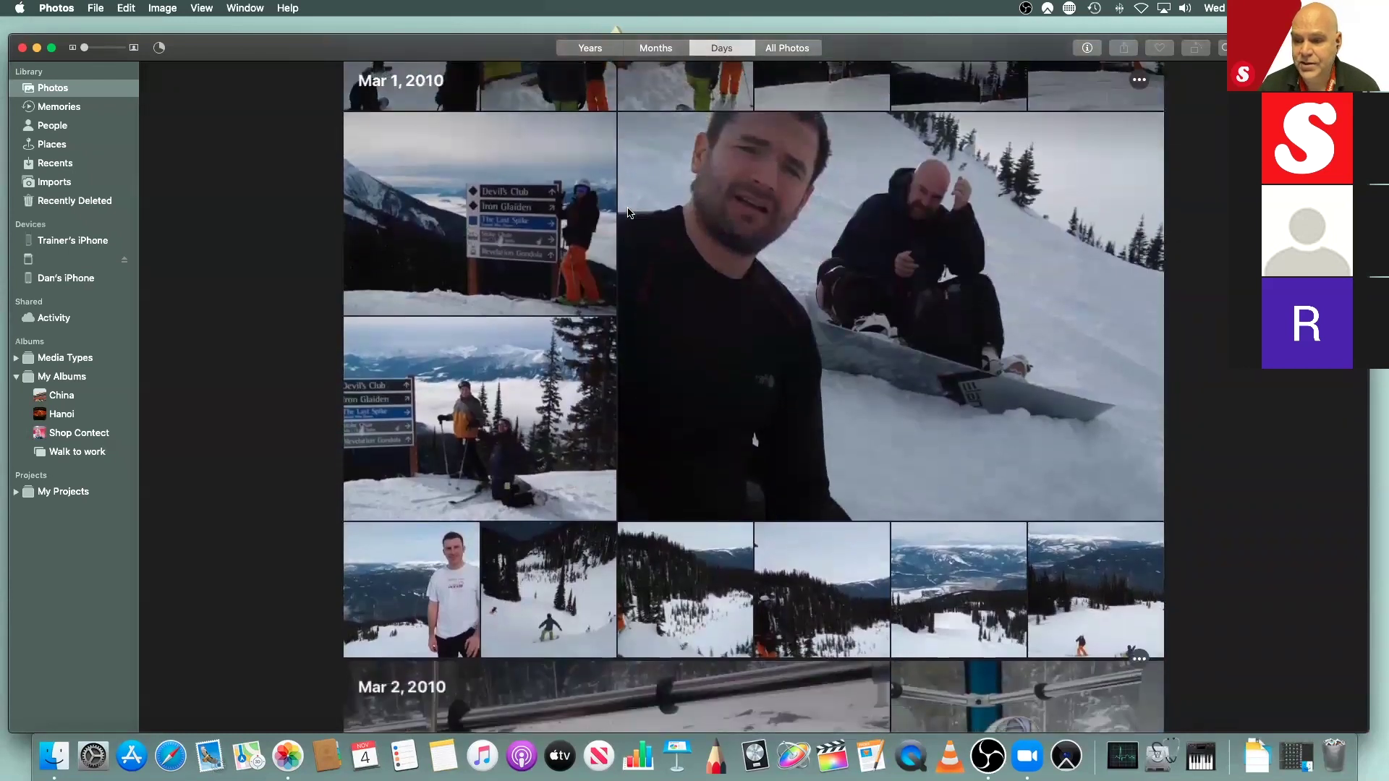
scroll(628, 212, down, 3)
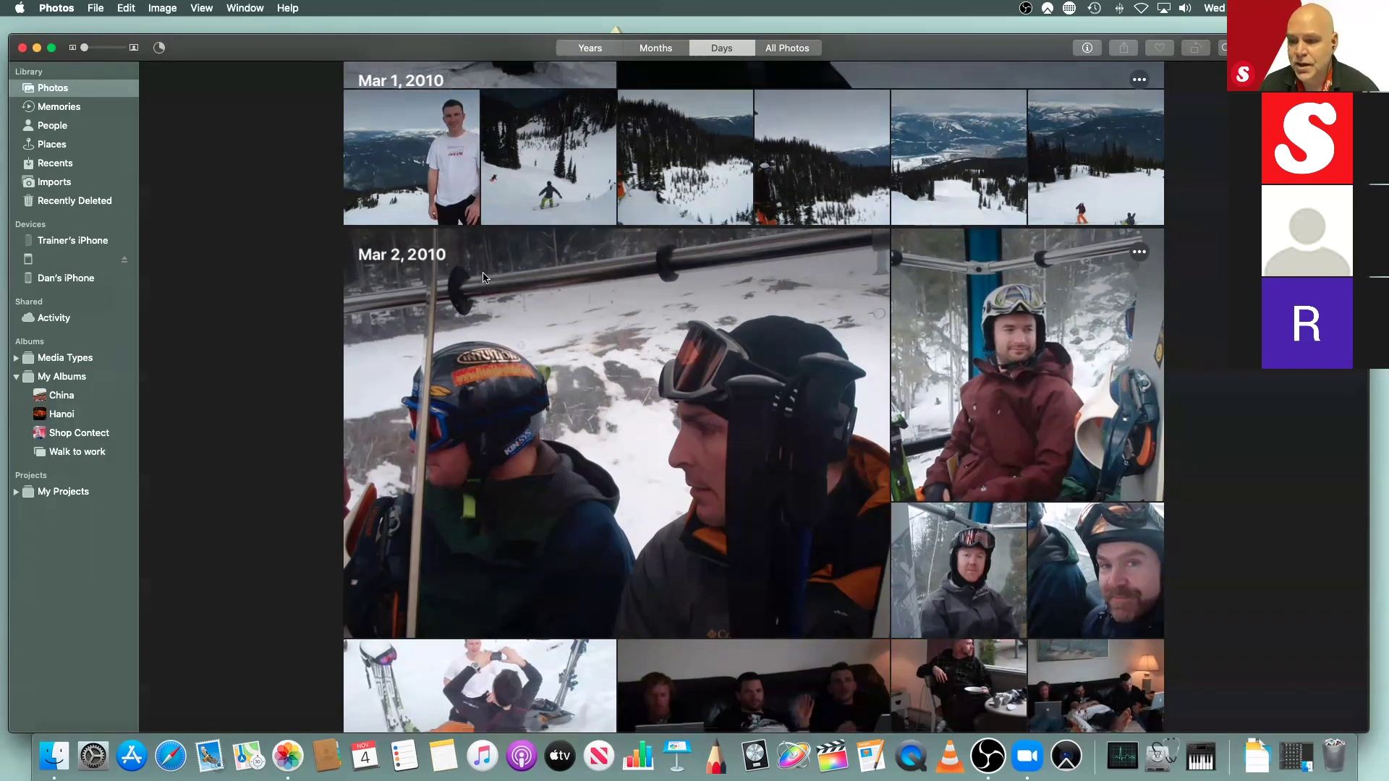
scroll(483, 278, down, 6)
scroll(483, 277, down, 15)
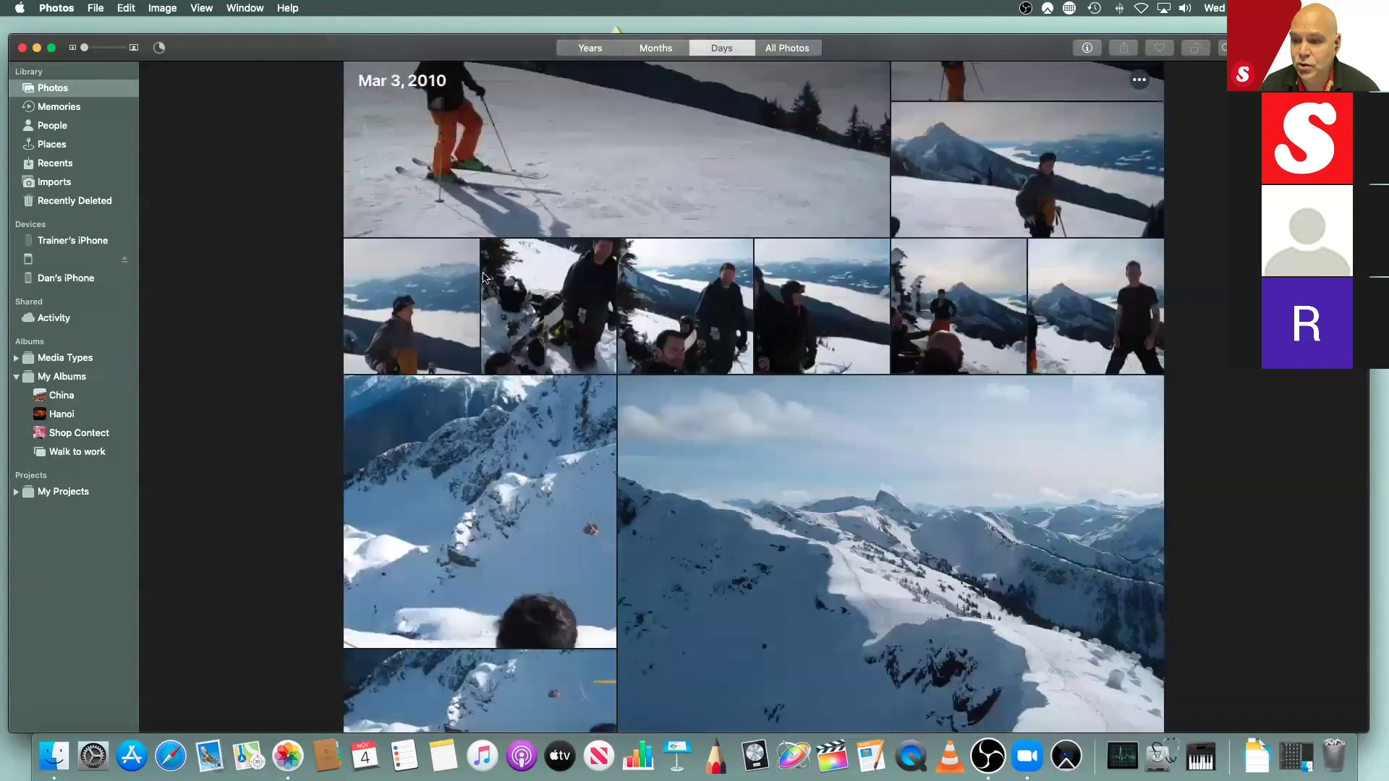
scroll(483, 277, down, 15)
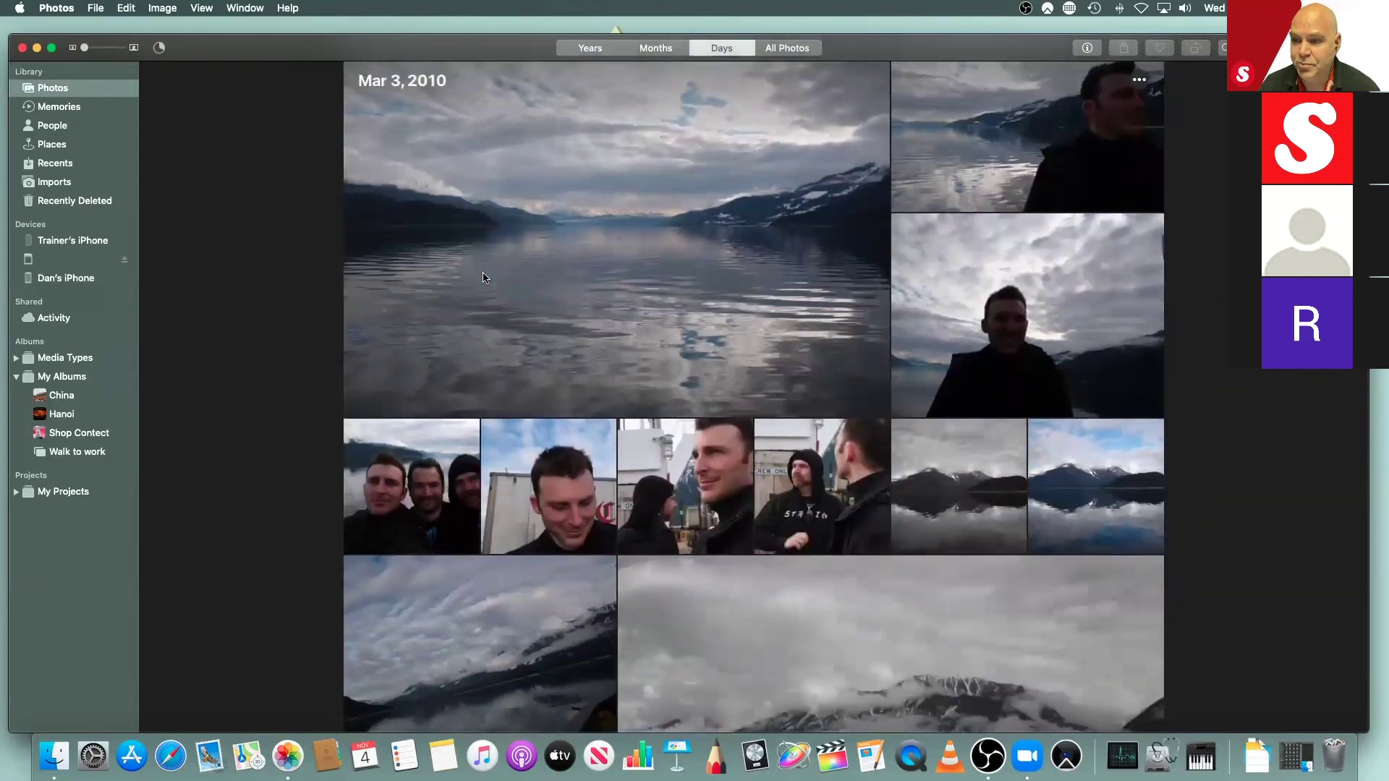
scroll(483, 277, down, 6)
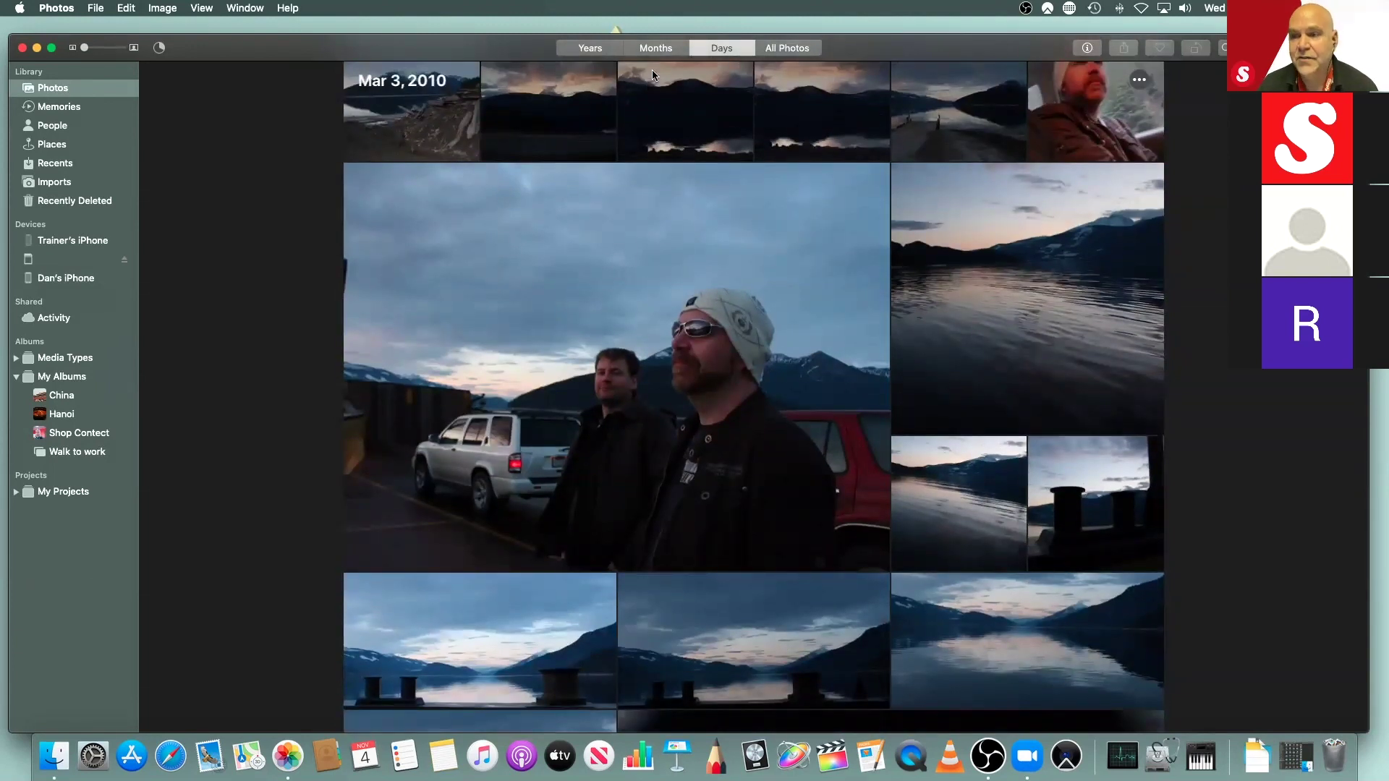
Step: Browse the library by months, covering February 2010 through July 2020
click(657, 48)
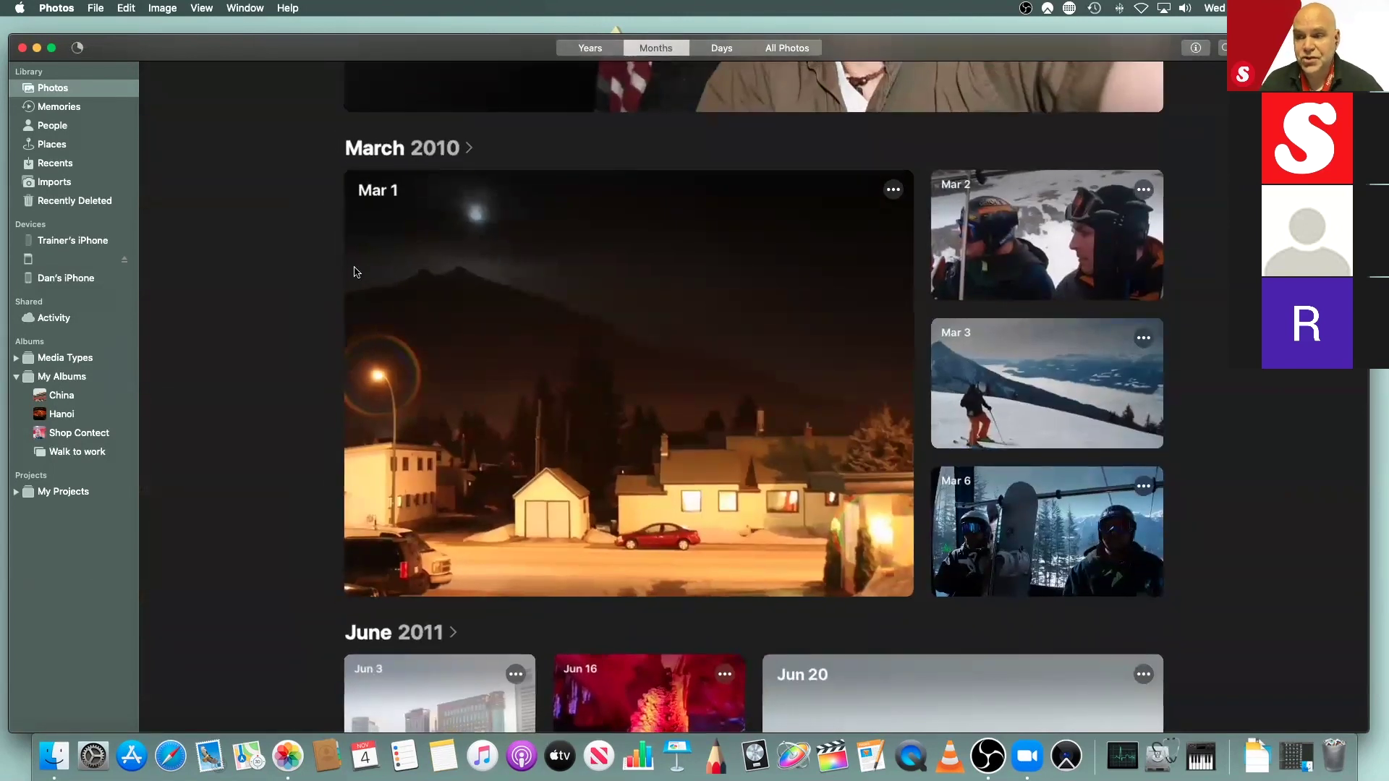
scroll(356, 272, up, 10)
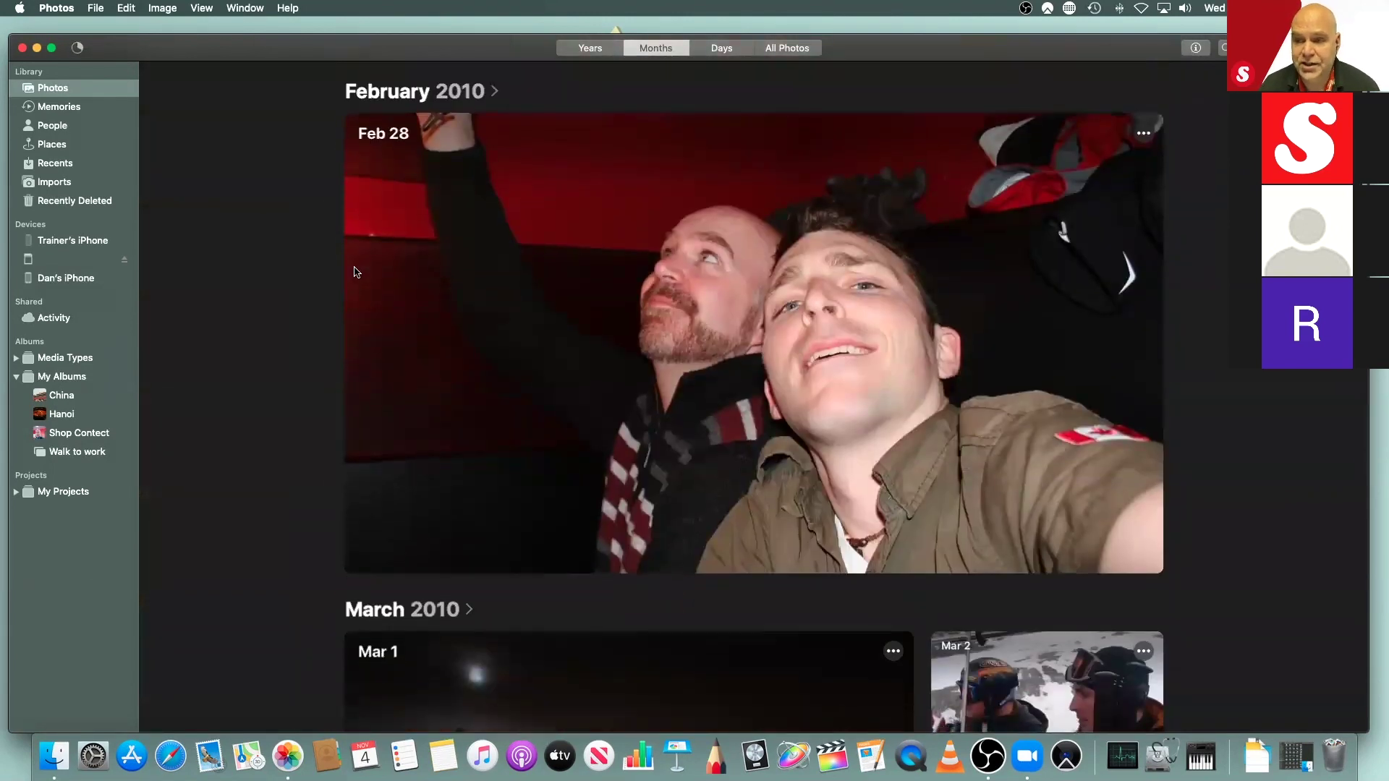
scroll(539, 238, down, 5)
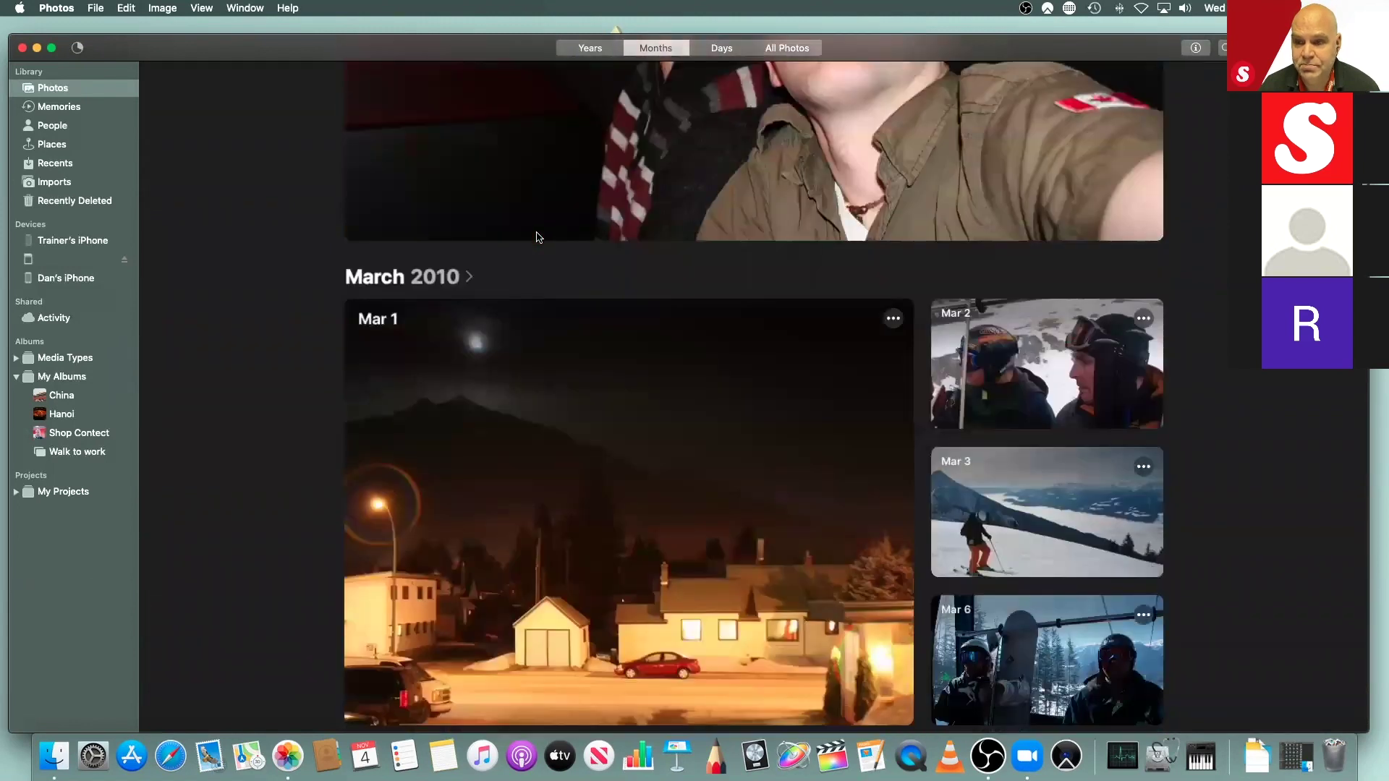
scroll(536, 237, down, 8)
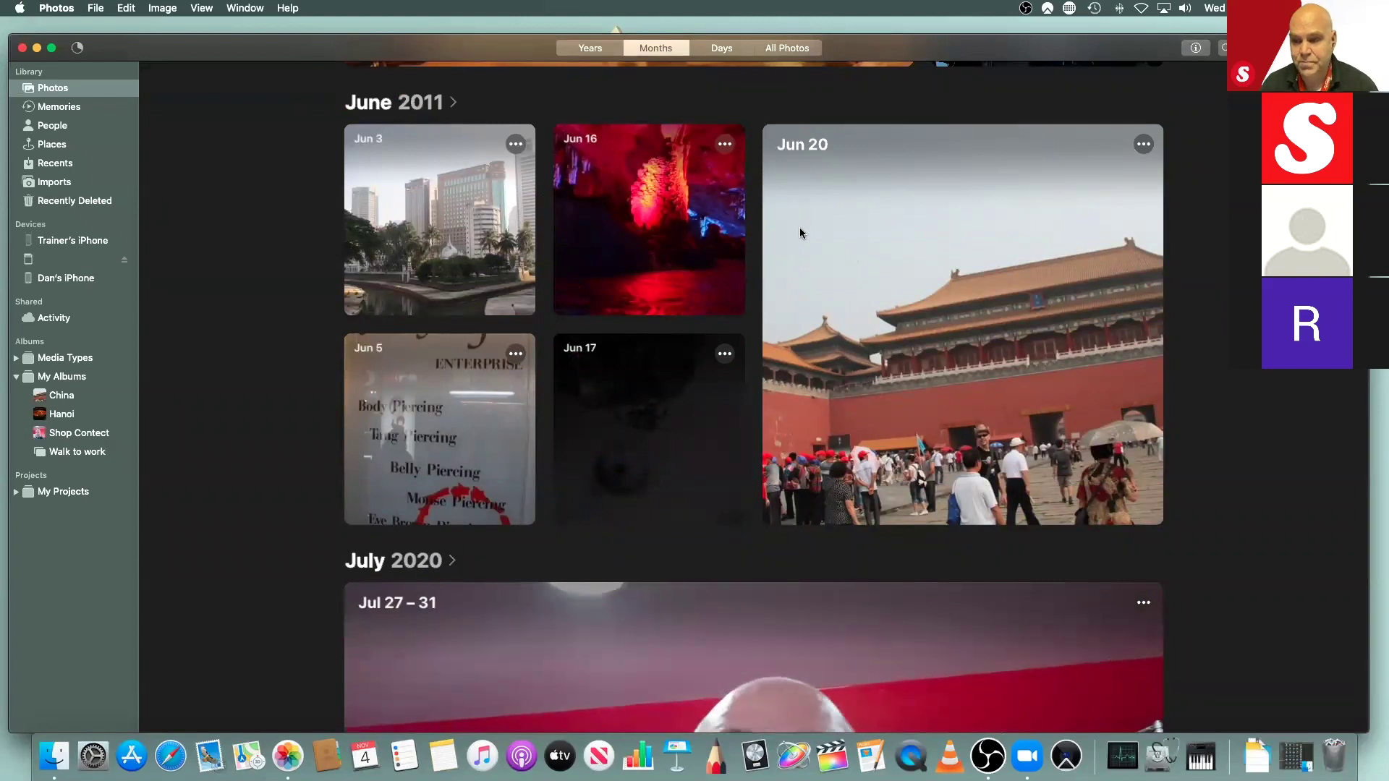
scroll(800, 233, down, 3)
scroll(800, 233, down, 5)
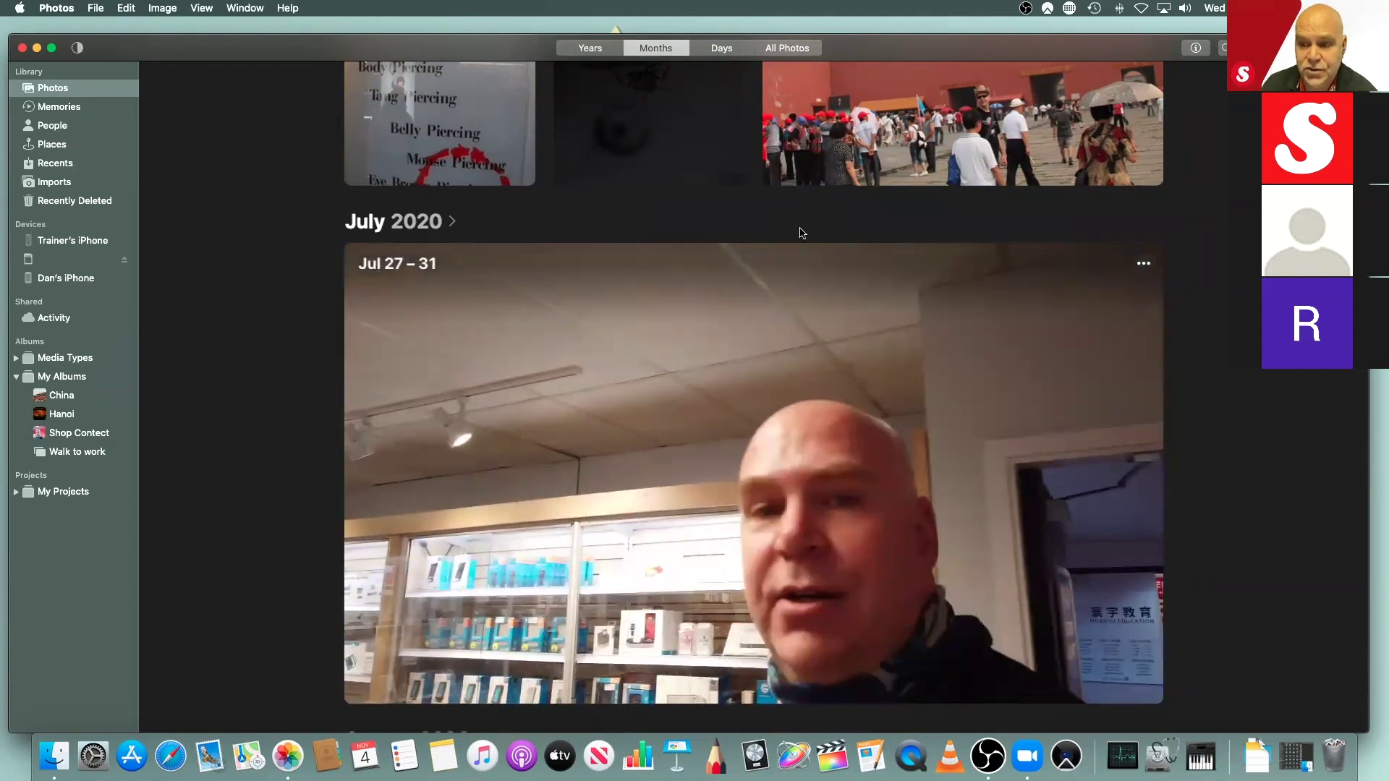
Step: Switch the library to the yearly overview and look through the 2010 and 2011 summaries
click(601, 51)
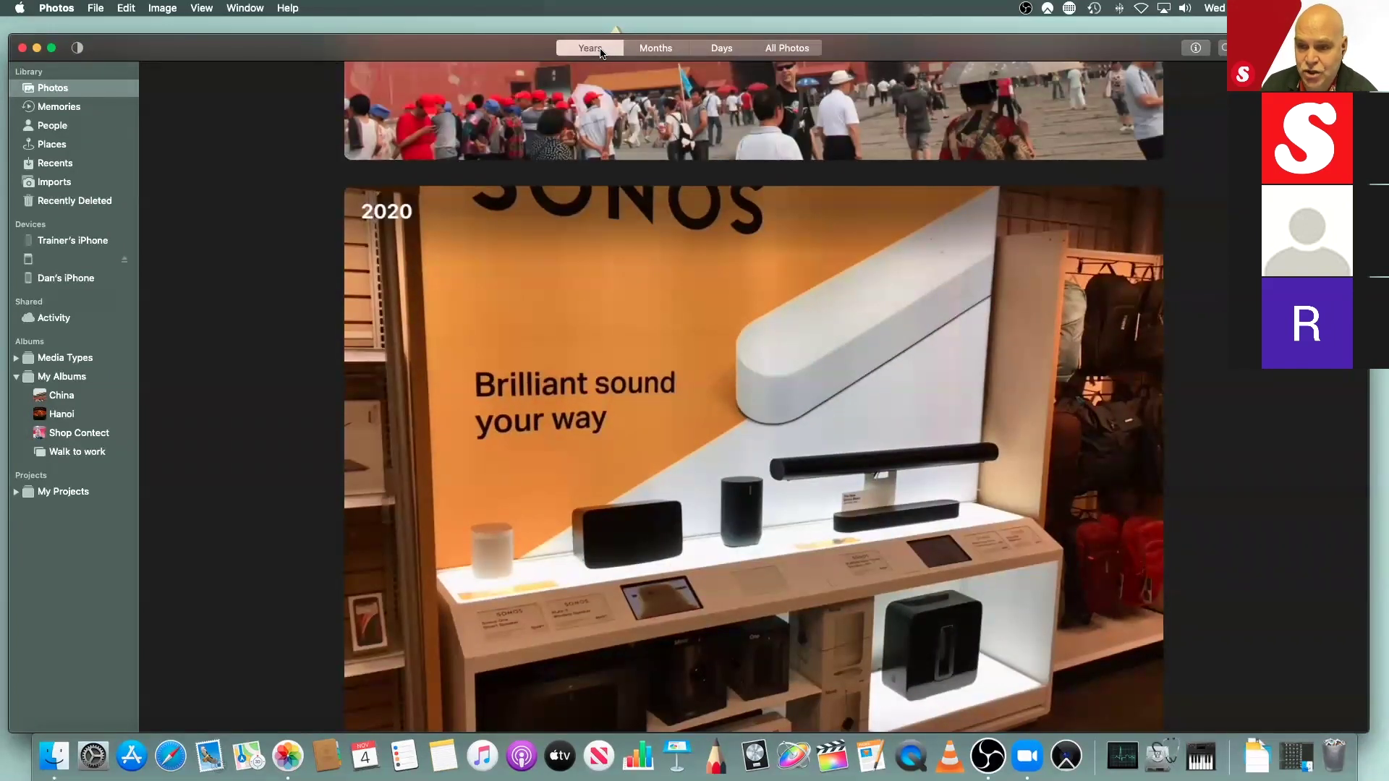
scroll(737, 244, down, 5)
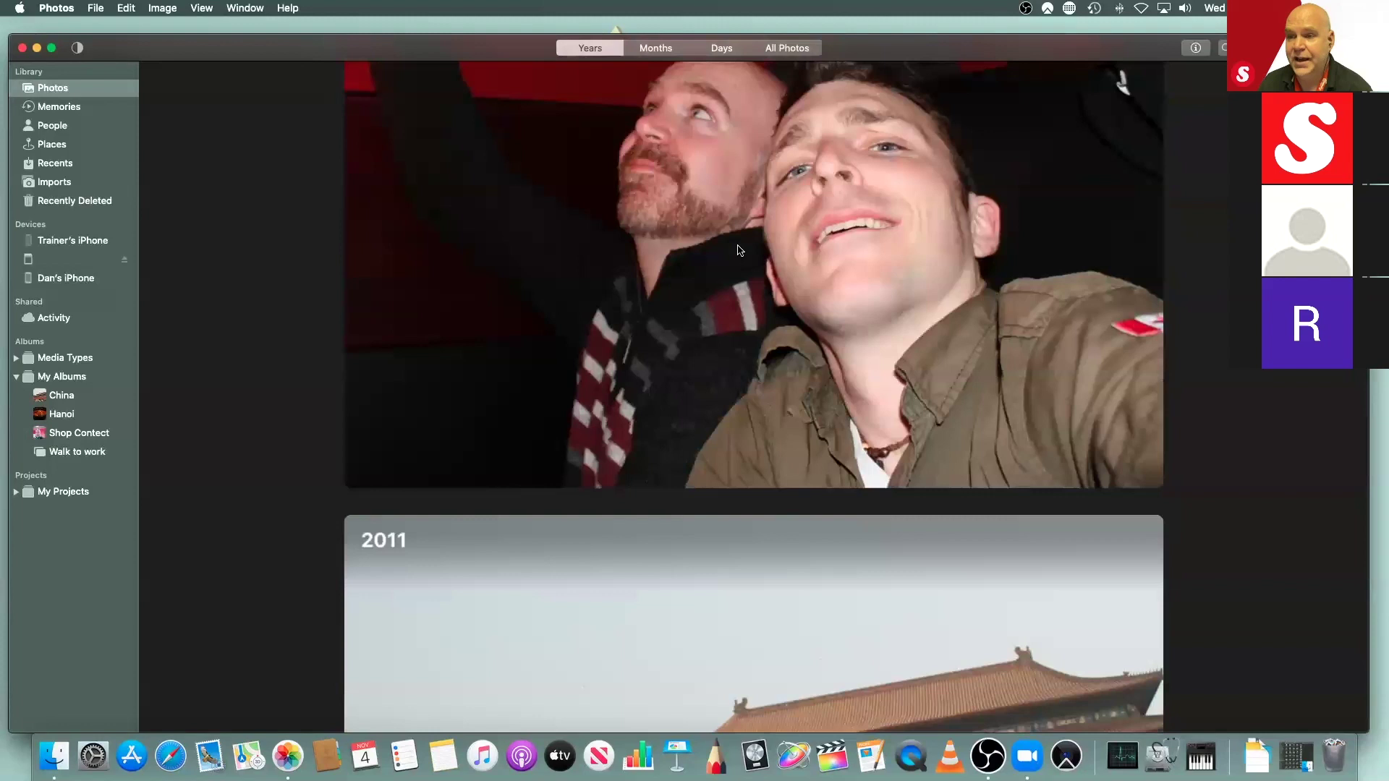
scroll(738, 247, up, 2)
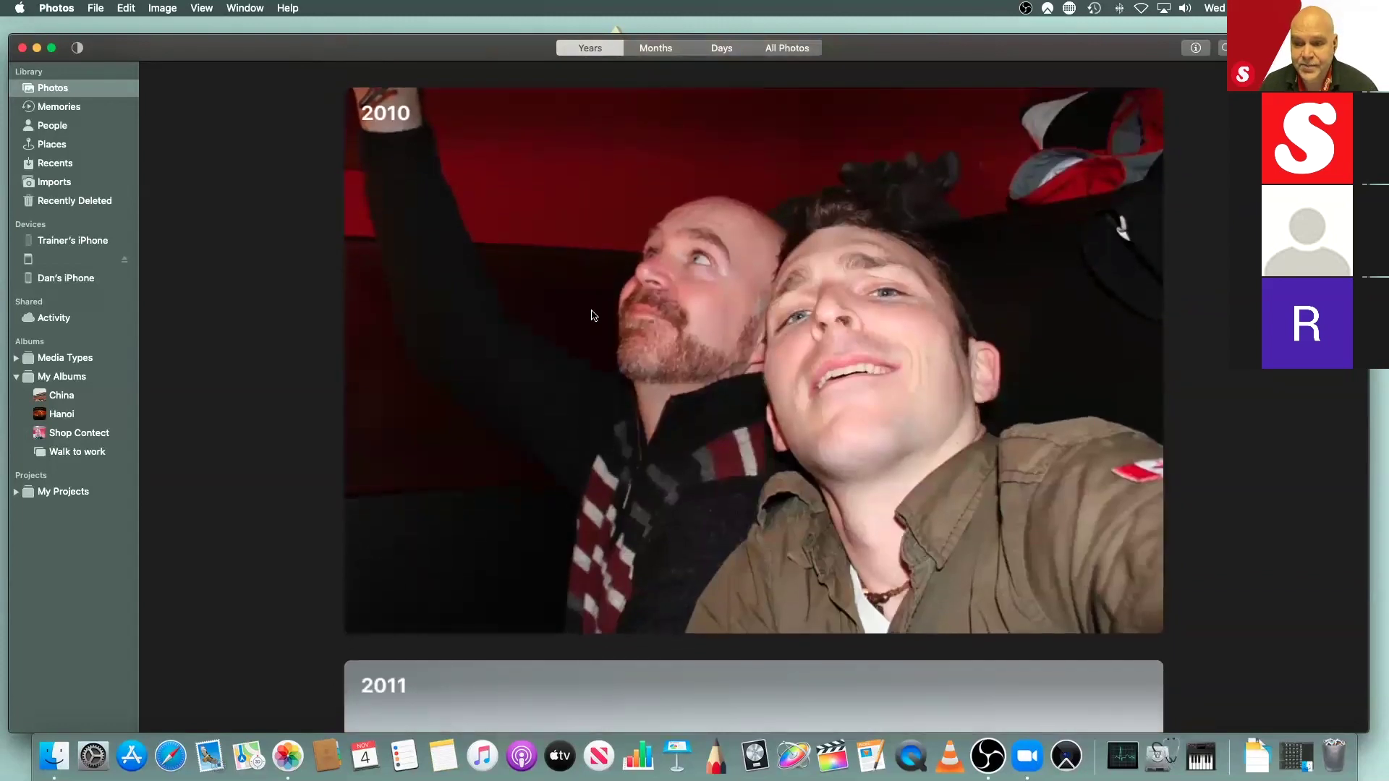
scroll(594, 316, down, 4)
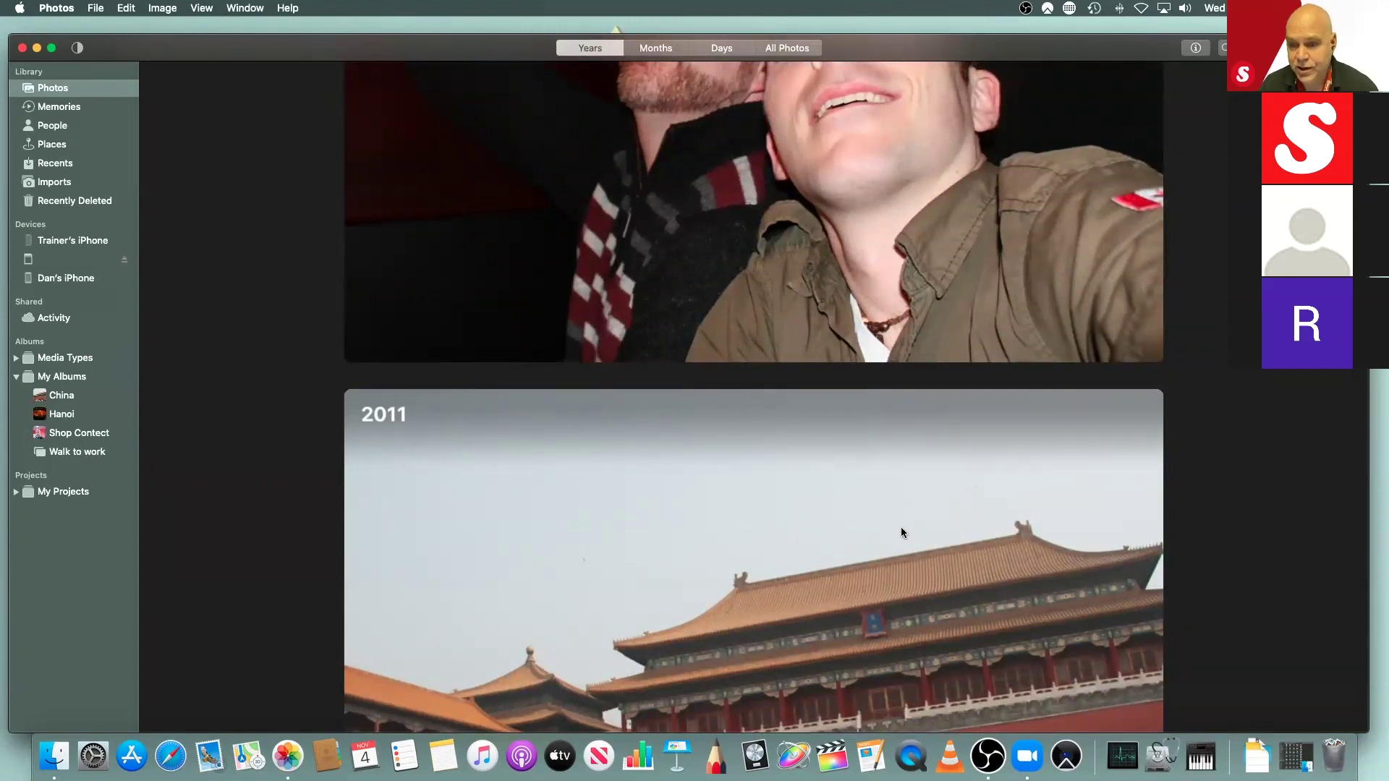
scroll(657, 486, down, 4)
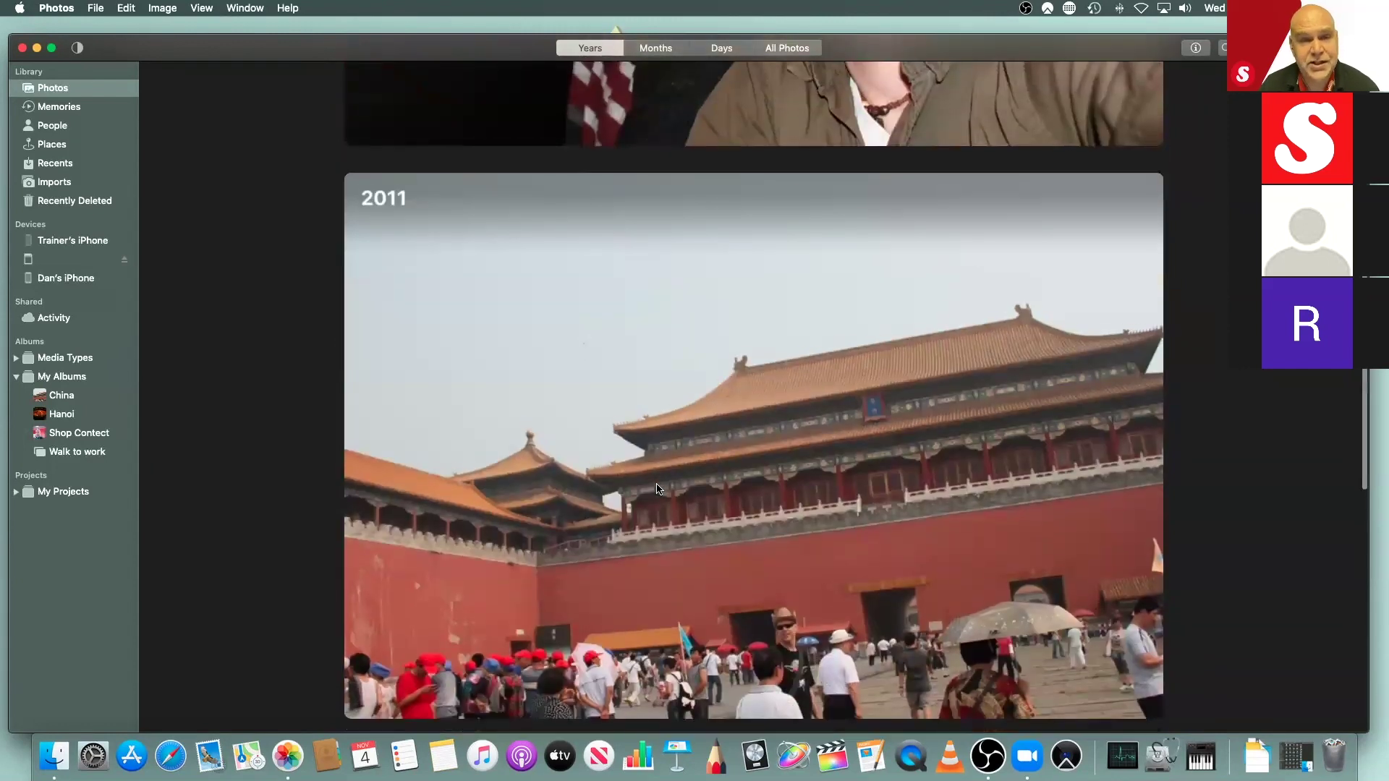
Step: Open the year 2011 into its monthly overview and look over the June 2011 groups
click(659, 489)
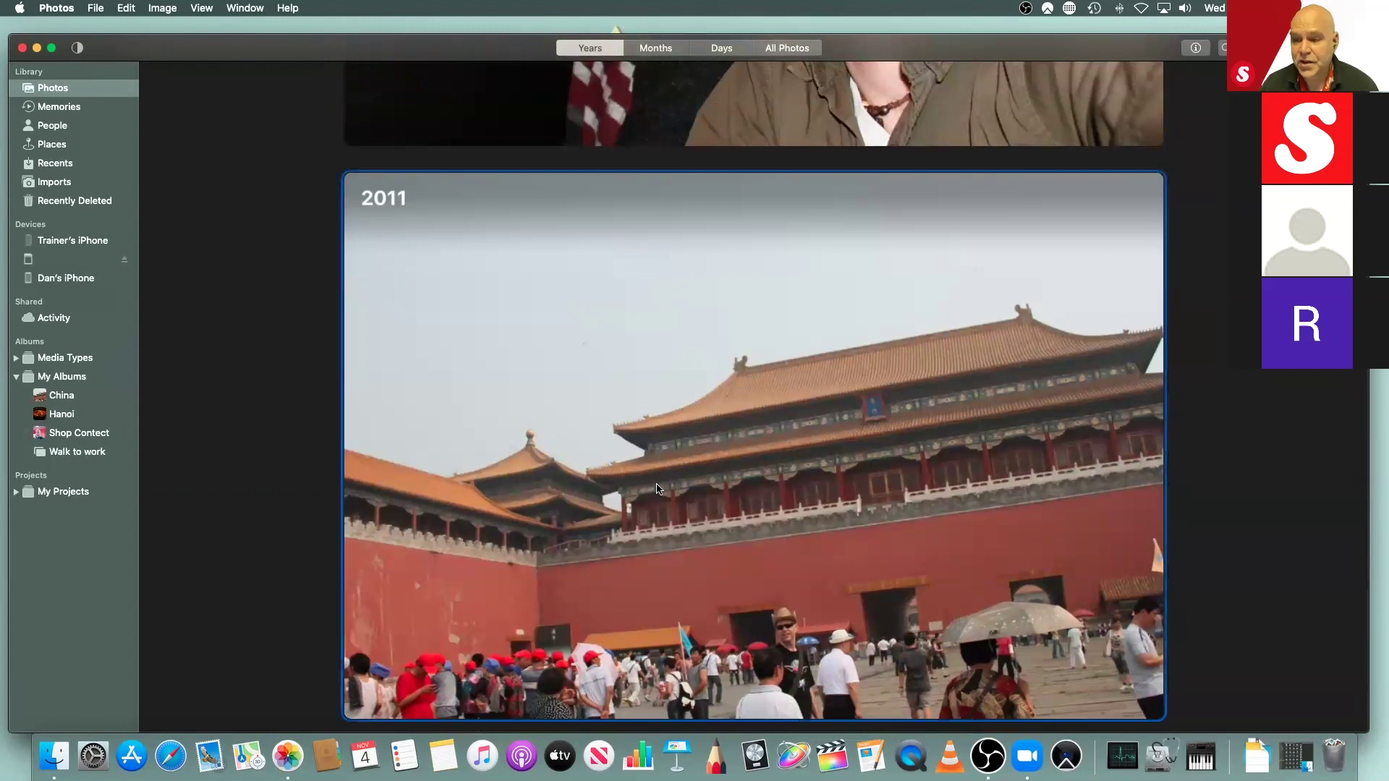
click(599, 480)
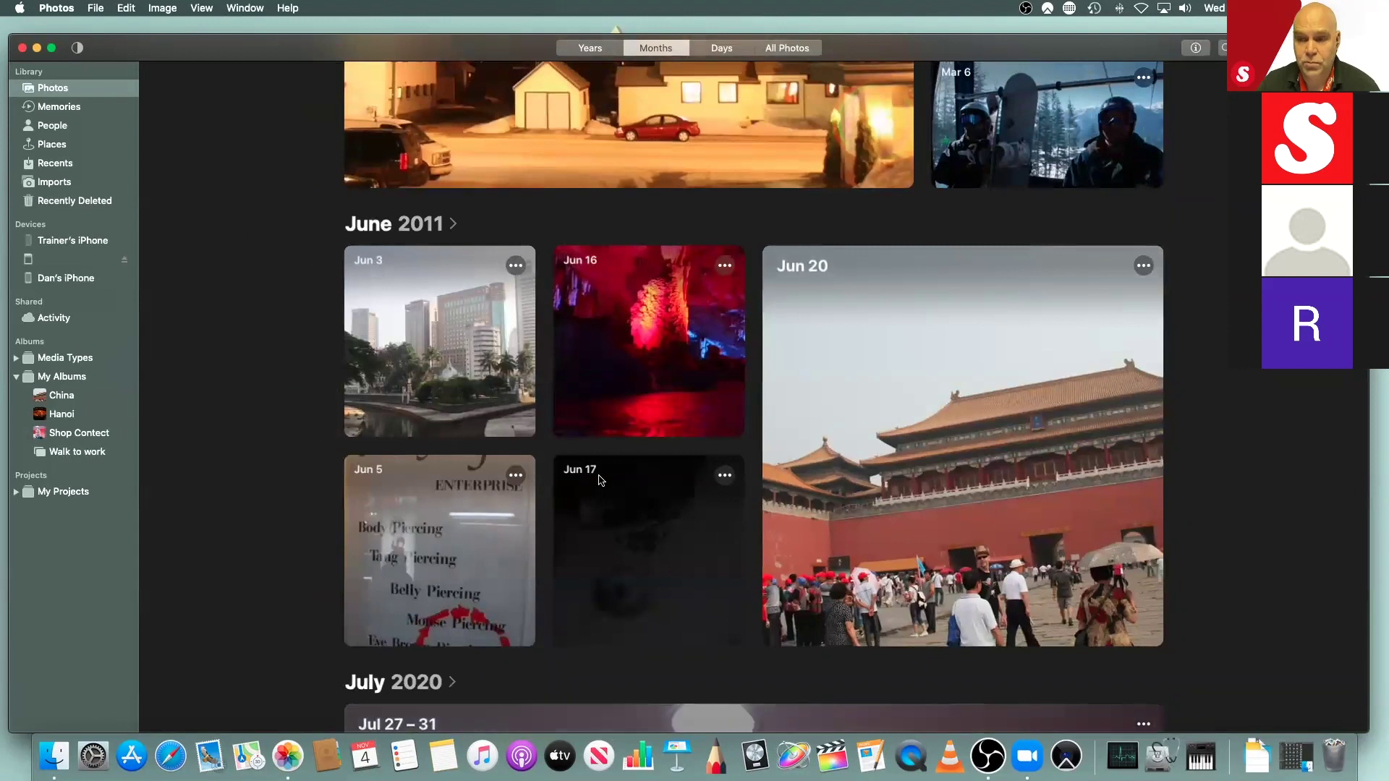
scroll(599, 481, up, 3)
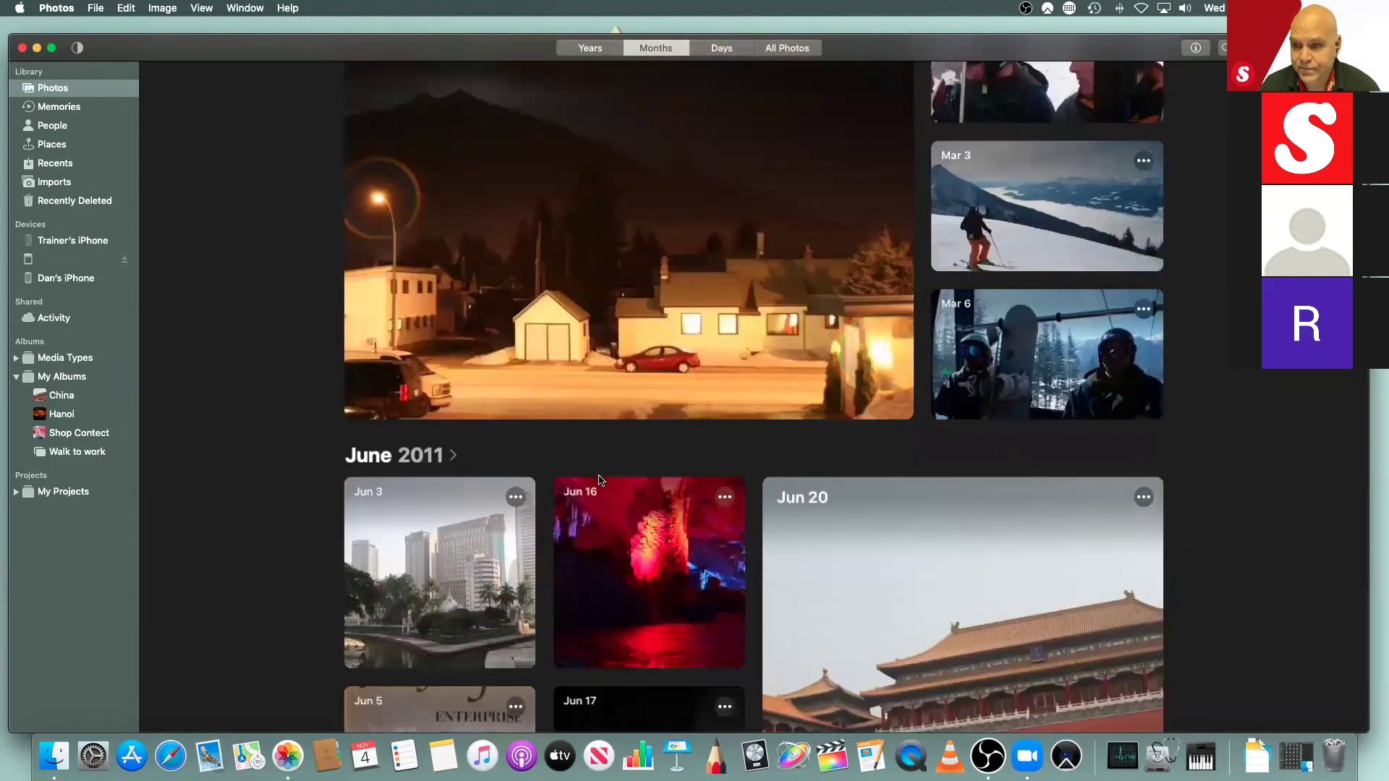
scroll(599, 481, down, 4)
scroll(600, 481, down, 5)
scroll(600, 480, up, 6)
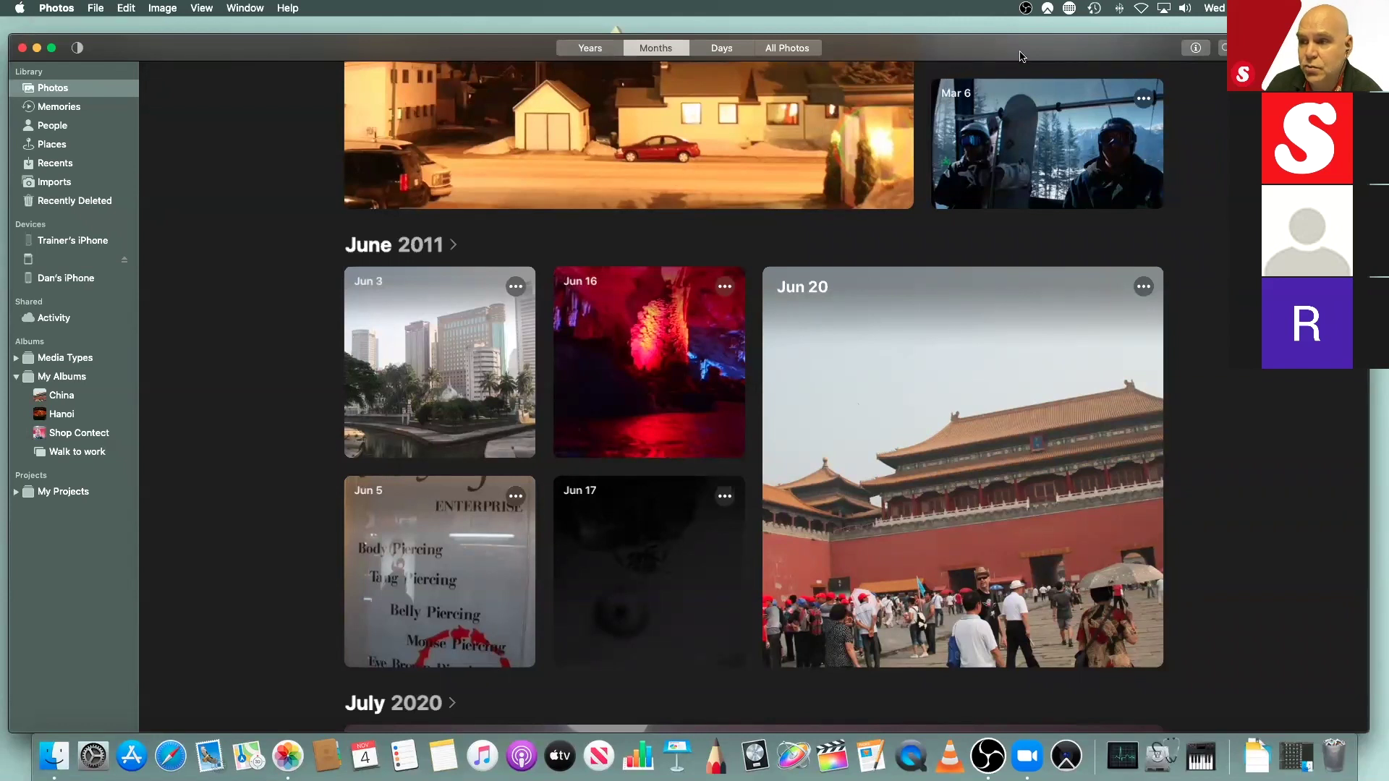
Step: Move the Photos window down slightly and compare the library's year, day and month groupings, ending on years
drag(335, 48, 345, 84)
click(598, 87)
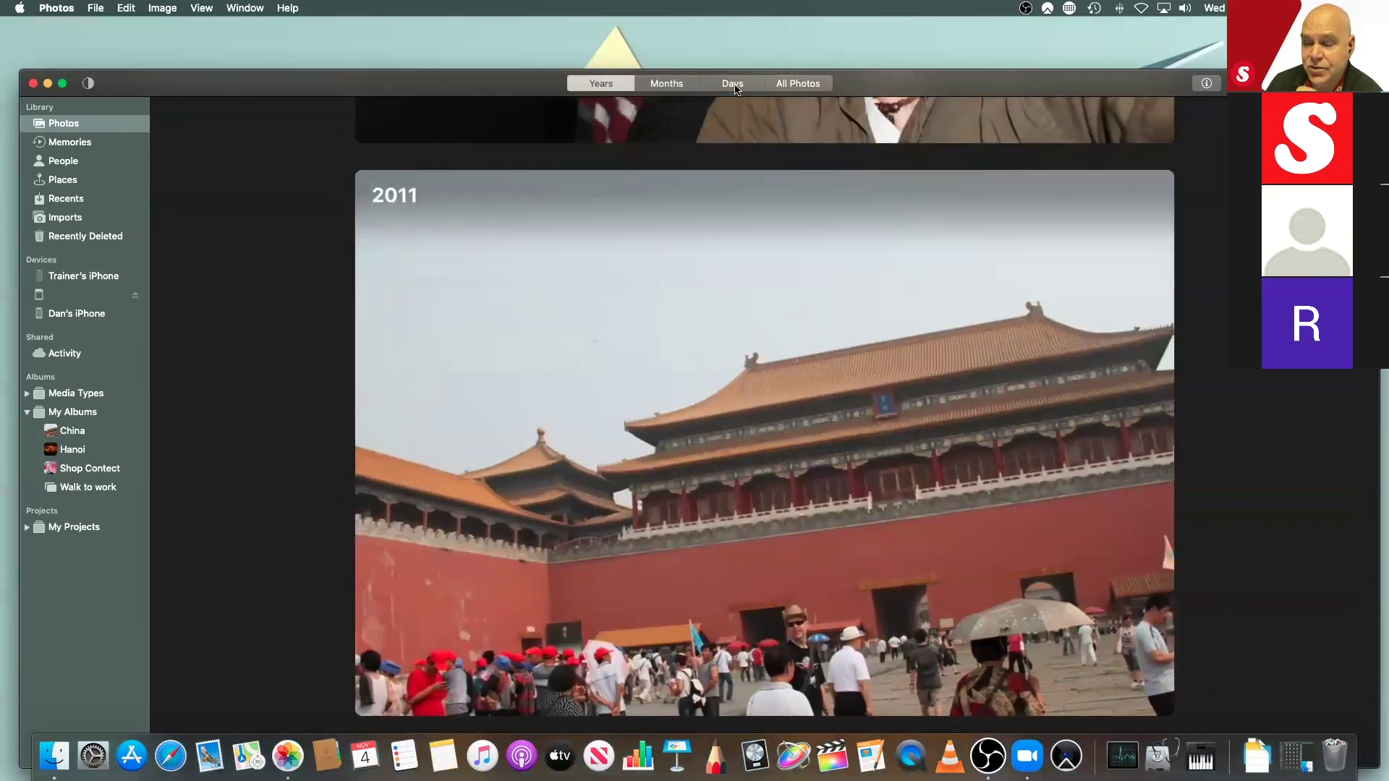
click(734, 85)
click(666, 84)
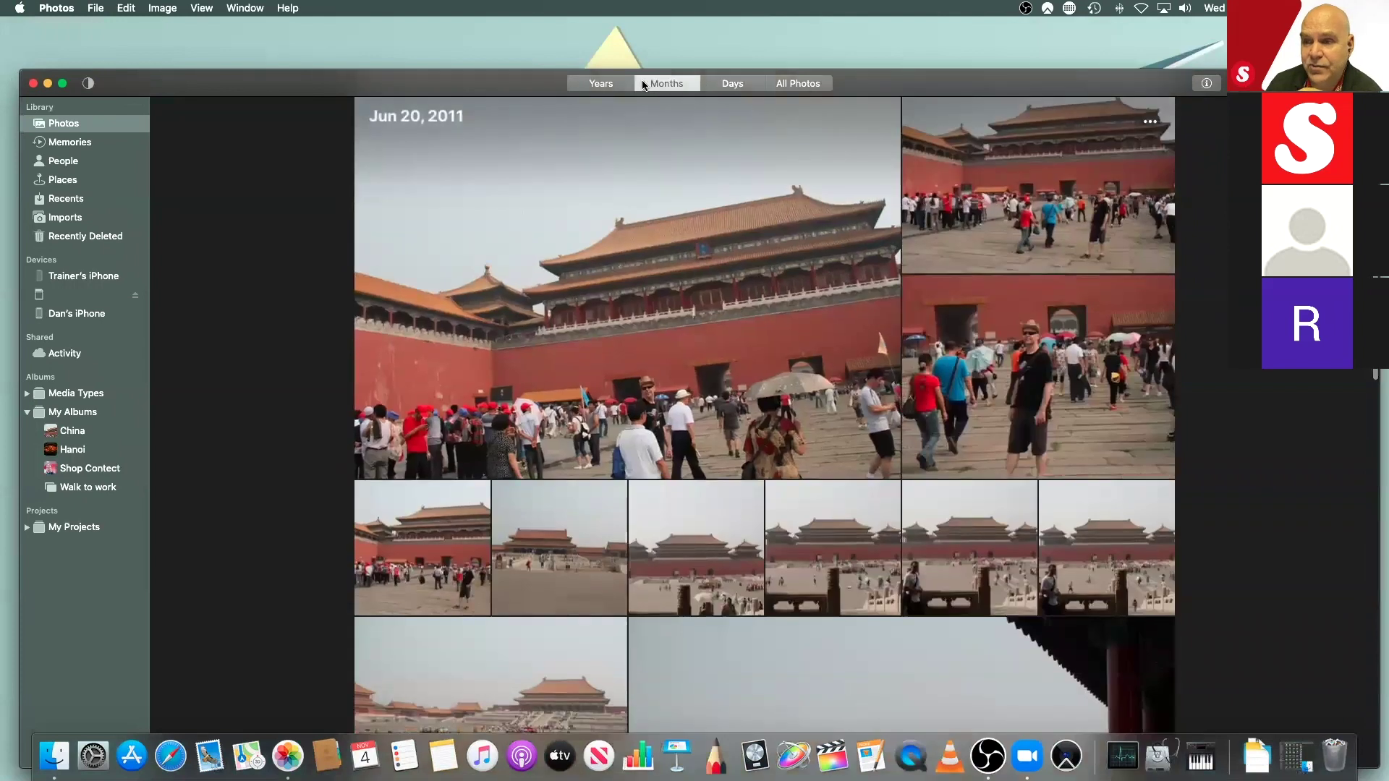
click(601, 84)
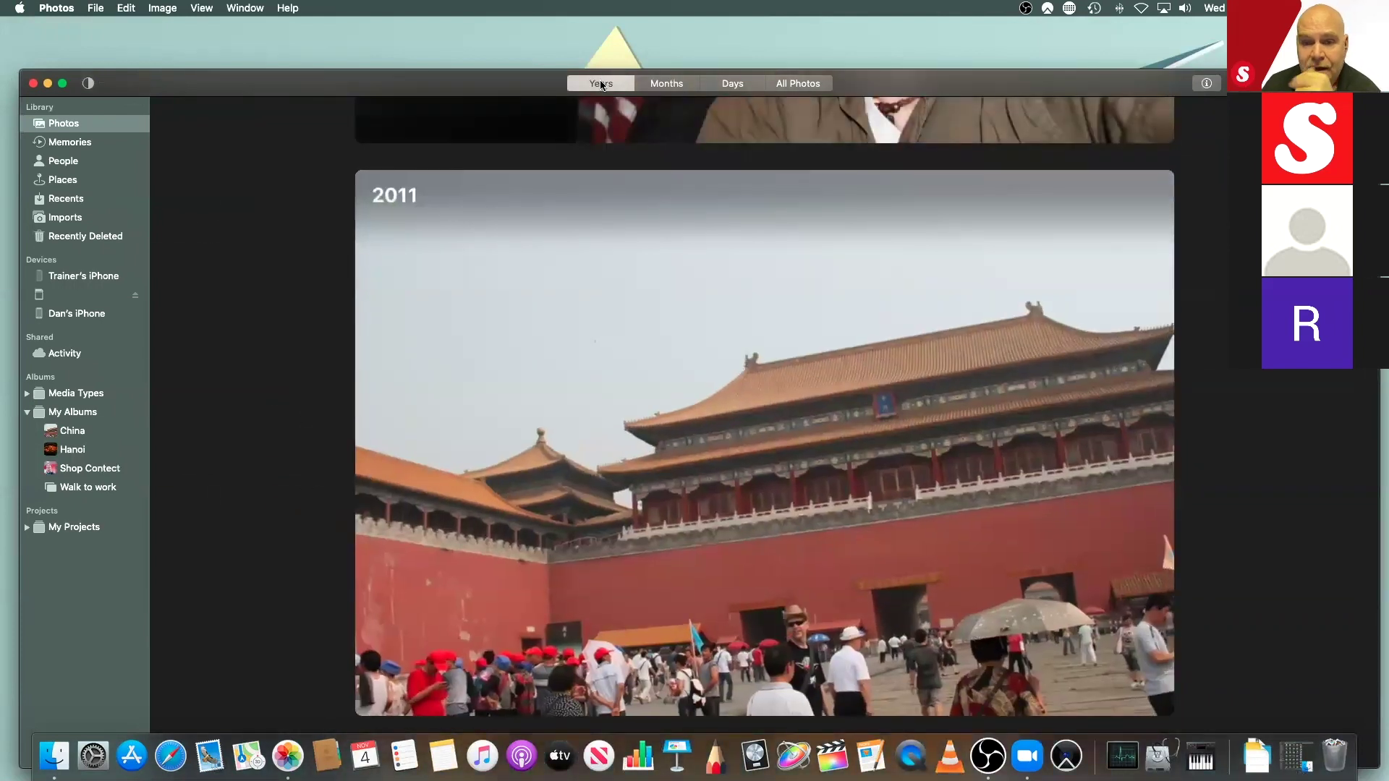
Step: Check the photo scanning status of the People album, move the window back up, and return to the photo library
click(62, 164)
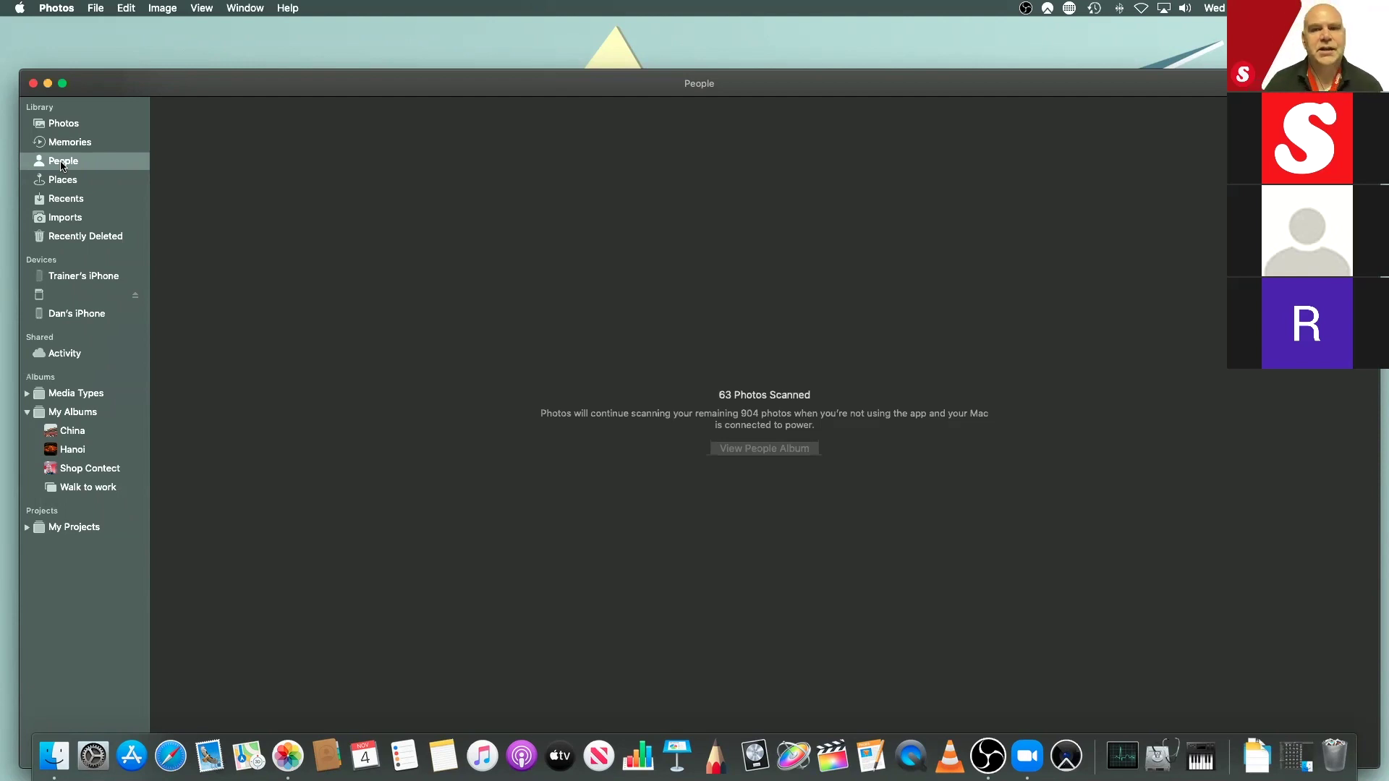
drag(190, 76, 189, 49)
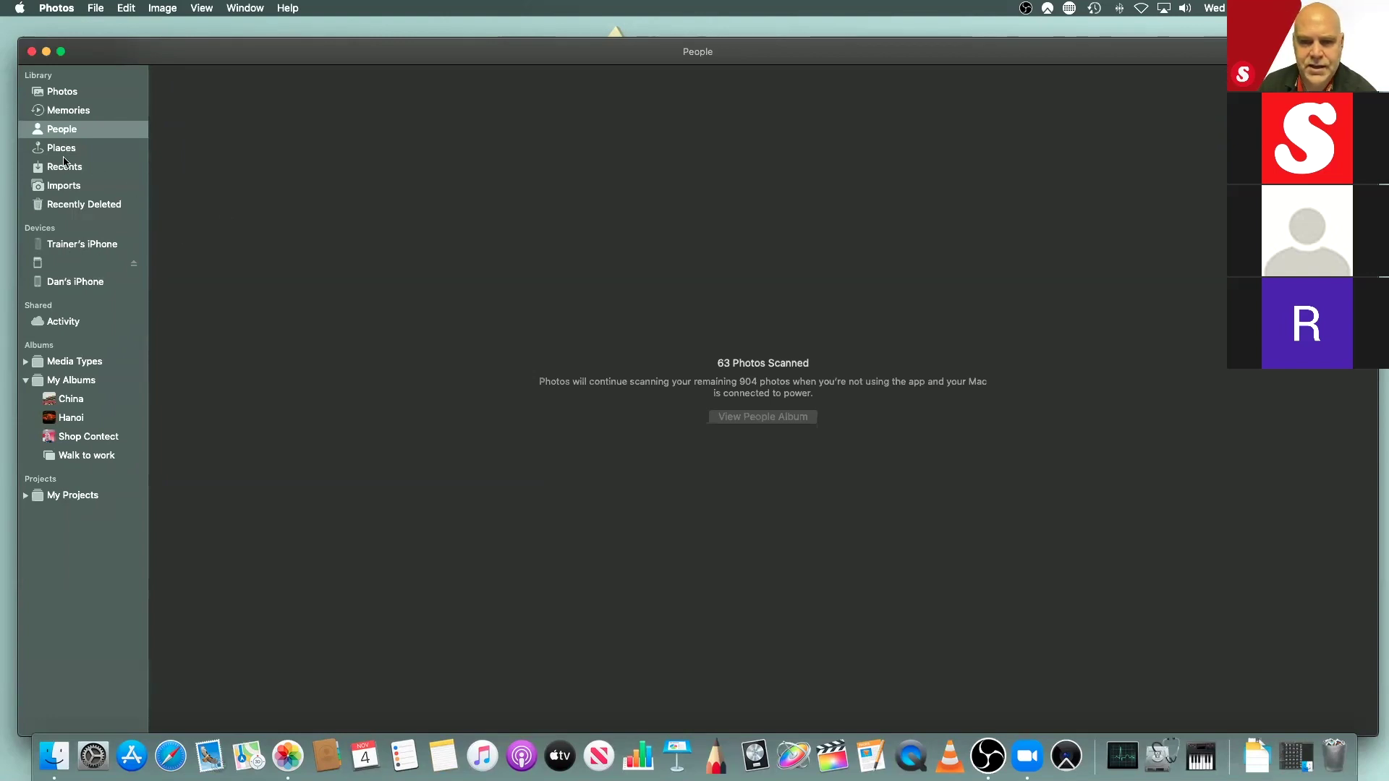
click(63, 92)
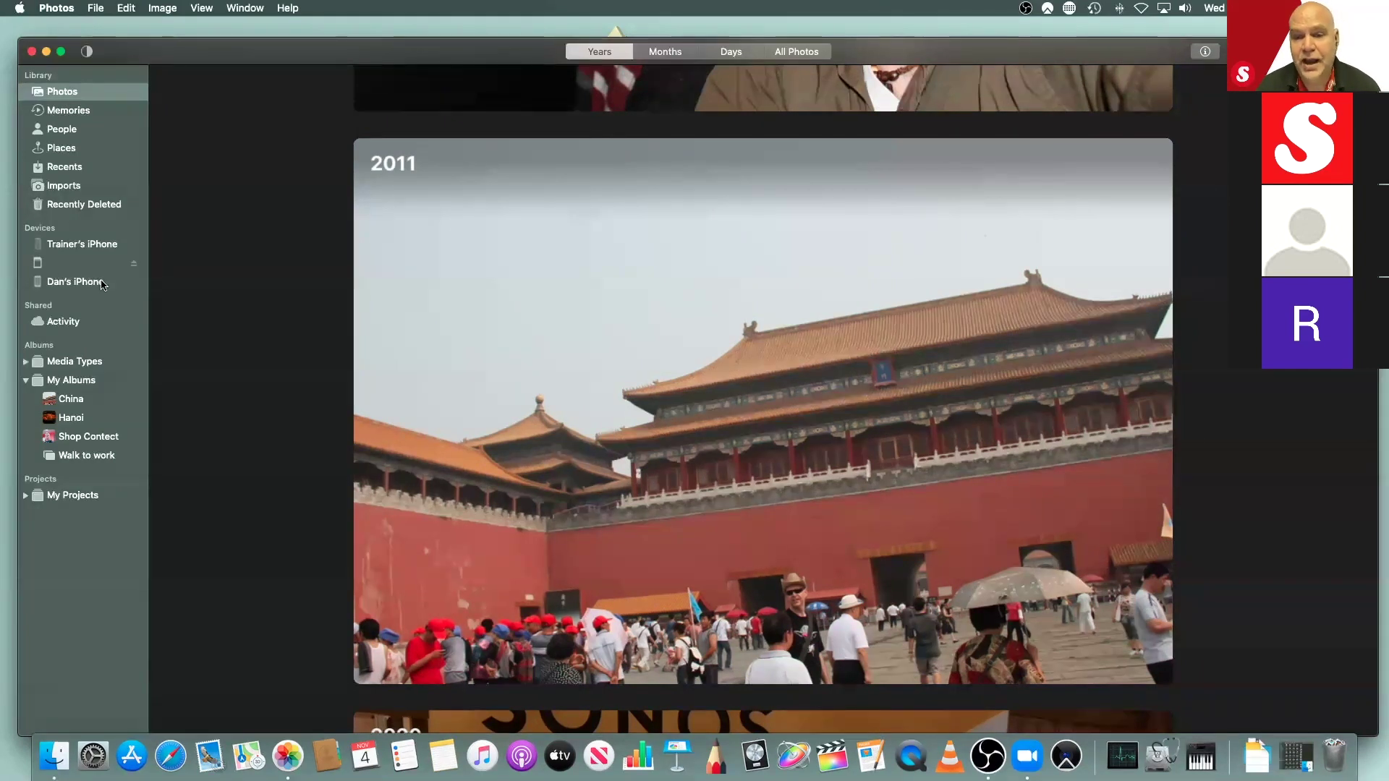
Step: View the import pages of the unnamed device and the second iPhone, and move the Photos window down to expose the desktop
click(80, 265)
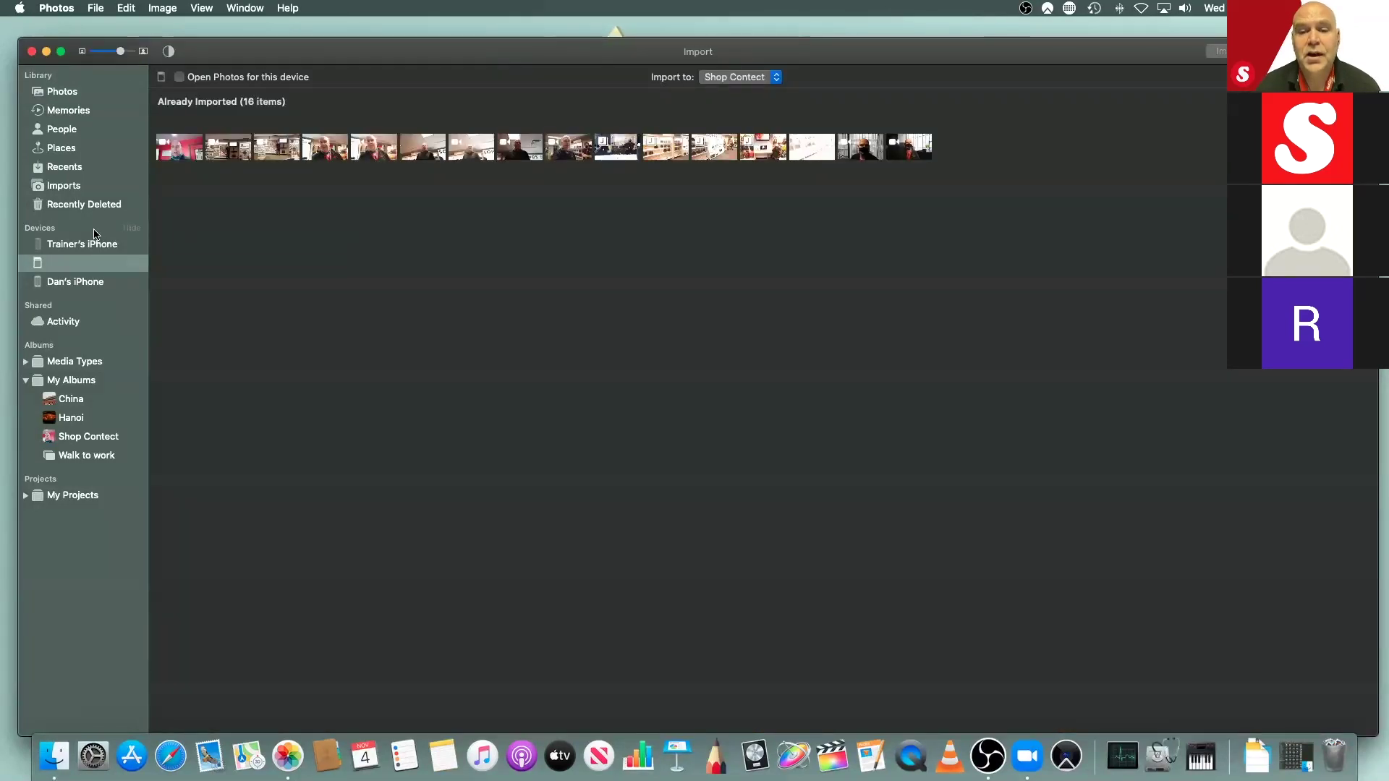
click(76, 282)
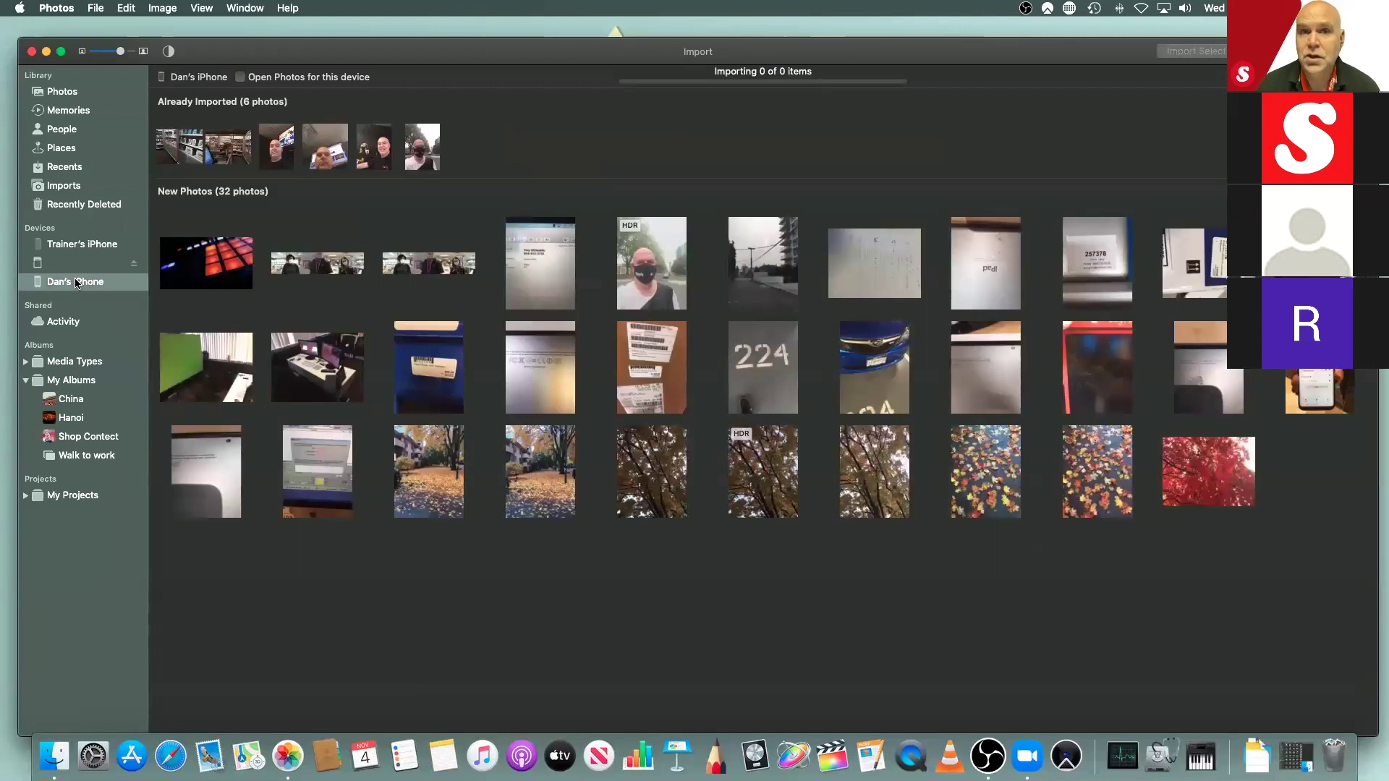
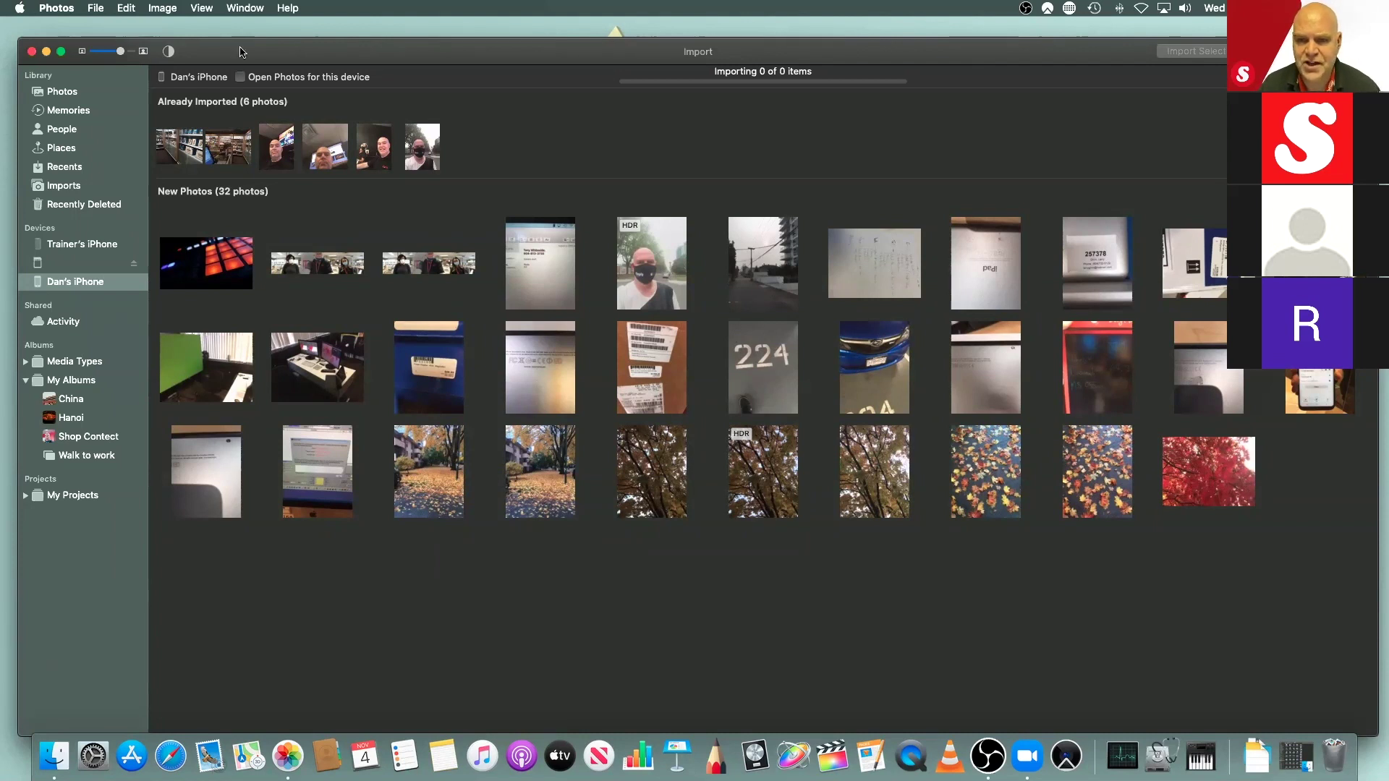
drag(267, 42, 494, 696)
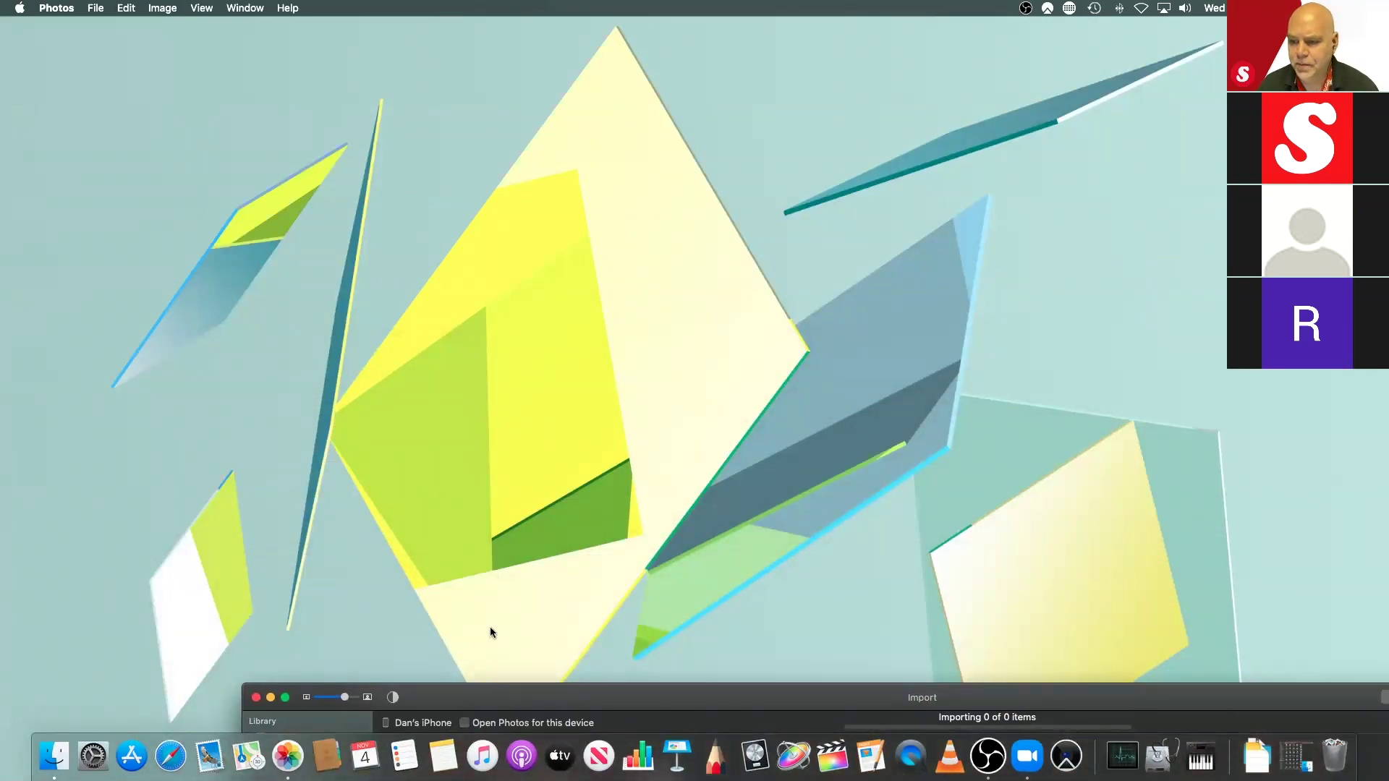
key(super+space)
text(face)
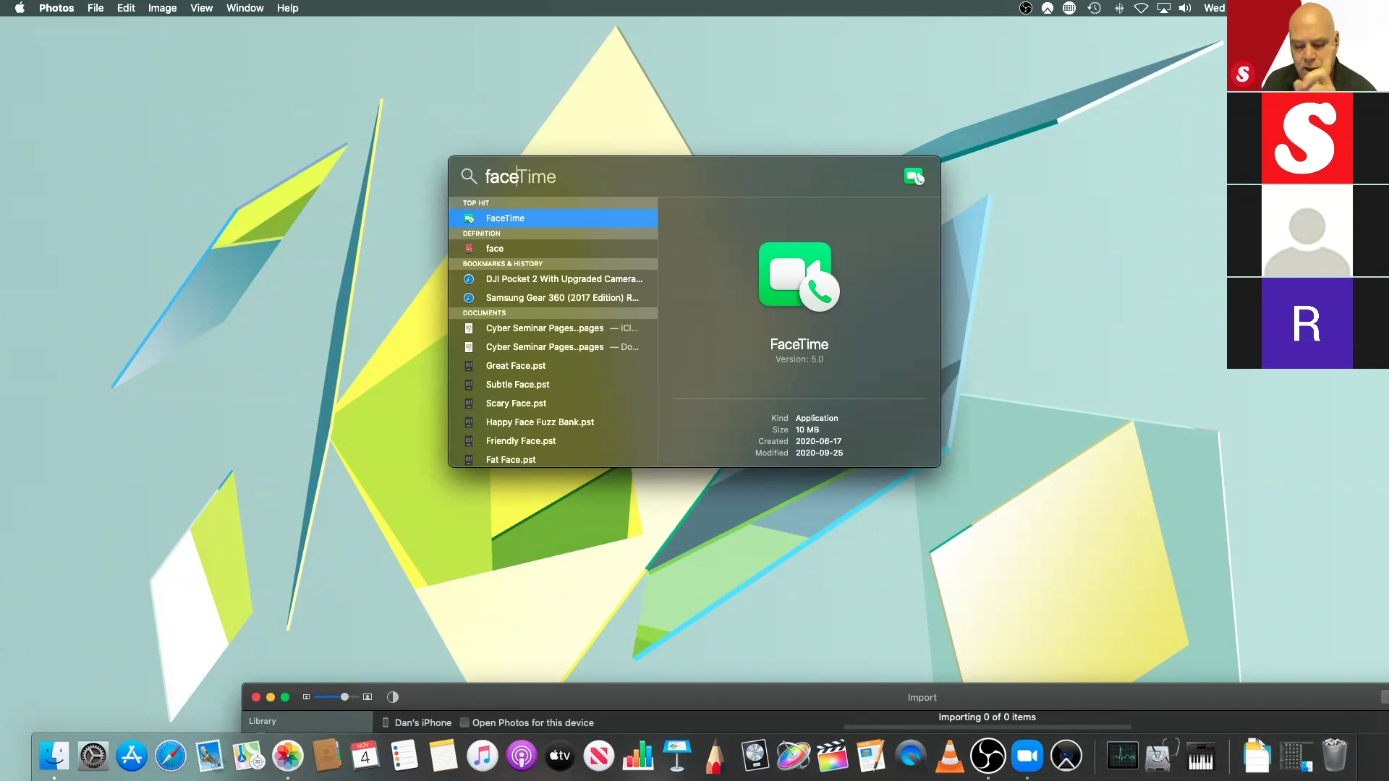
key(BackSpace)
key(BackSpace)
key(BackSpace)
key(BackSpace)
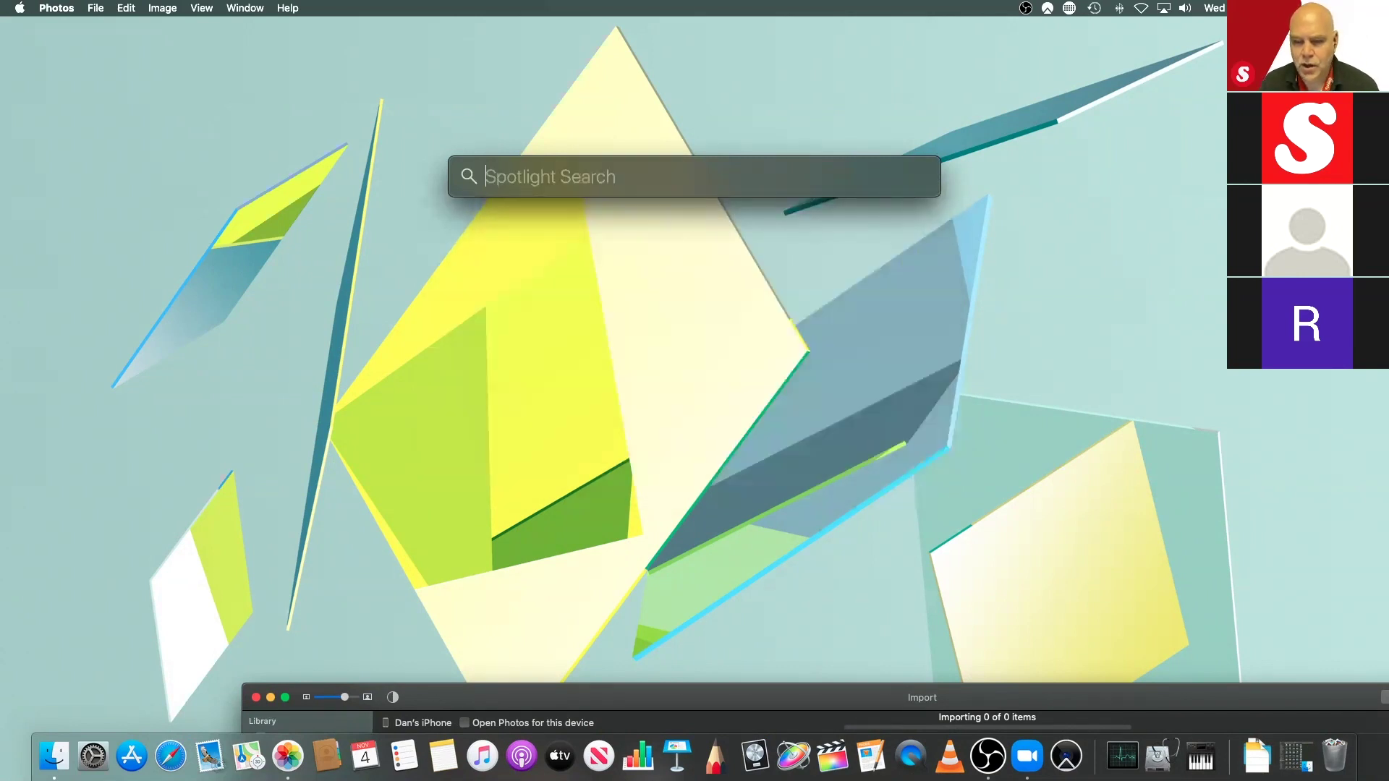
key(Escape)
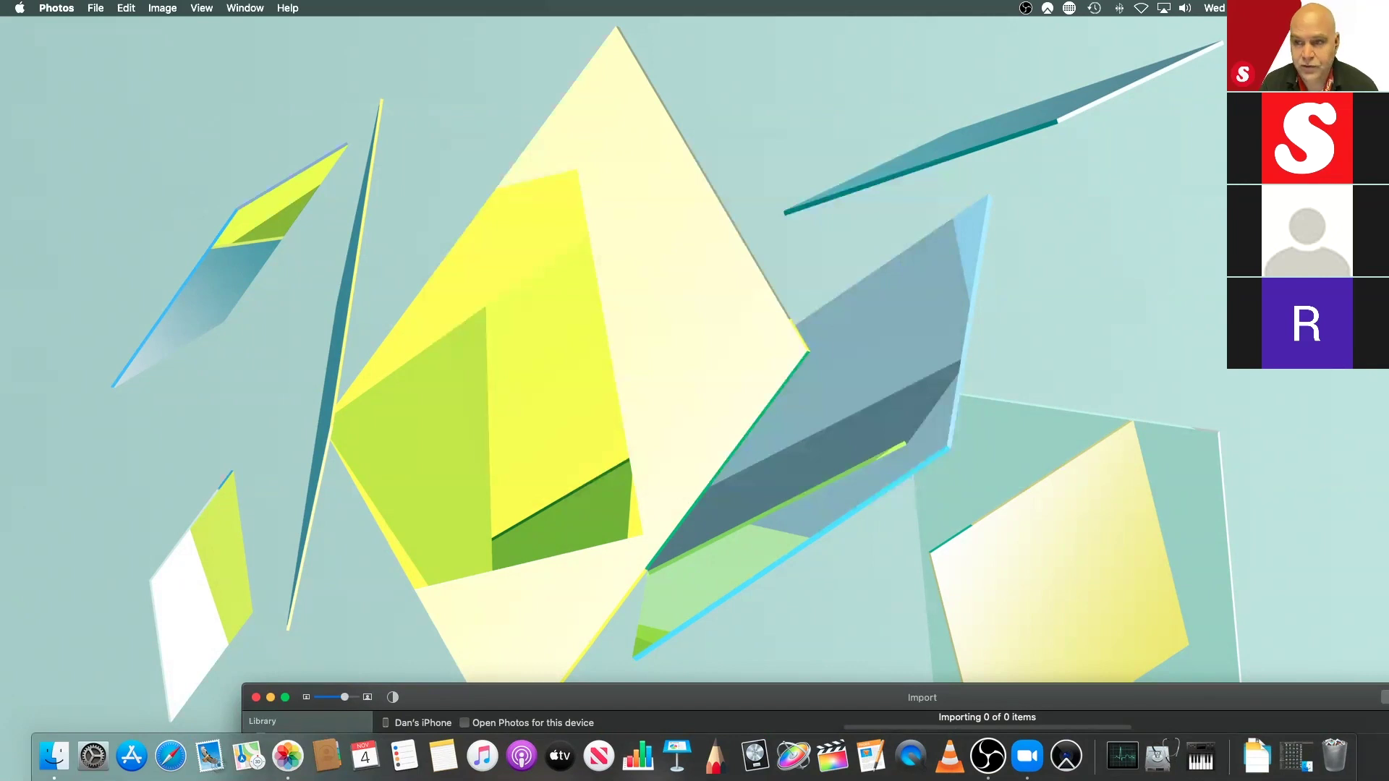
Step: Open Photo Booth, move its window up slightly, and check the available camera options
key(super+space)
text(photo)
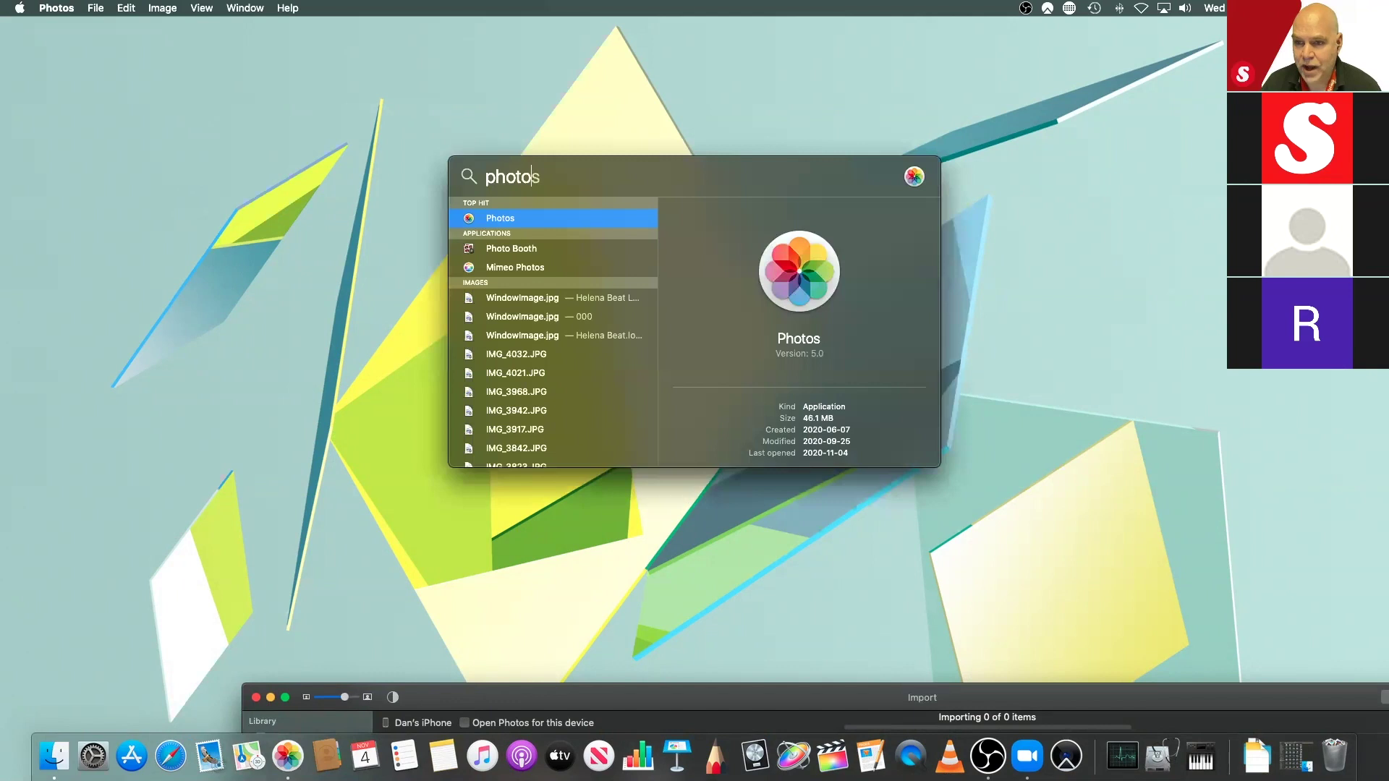
key(Down)
key(Return)
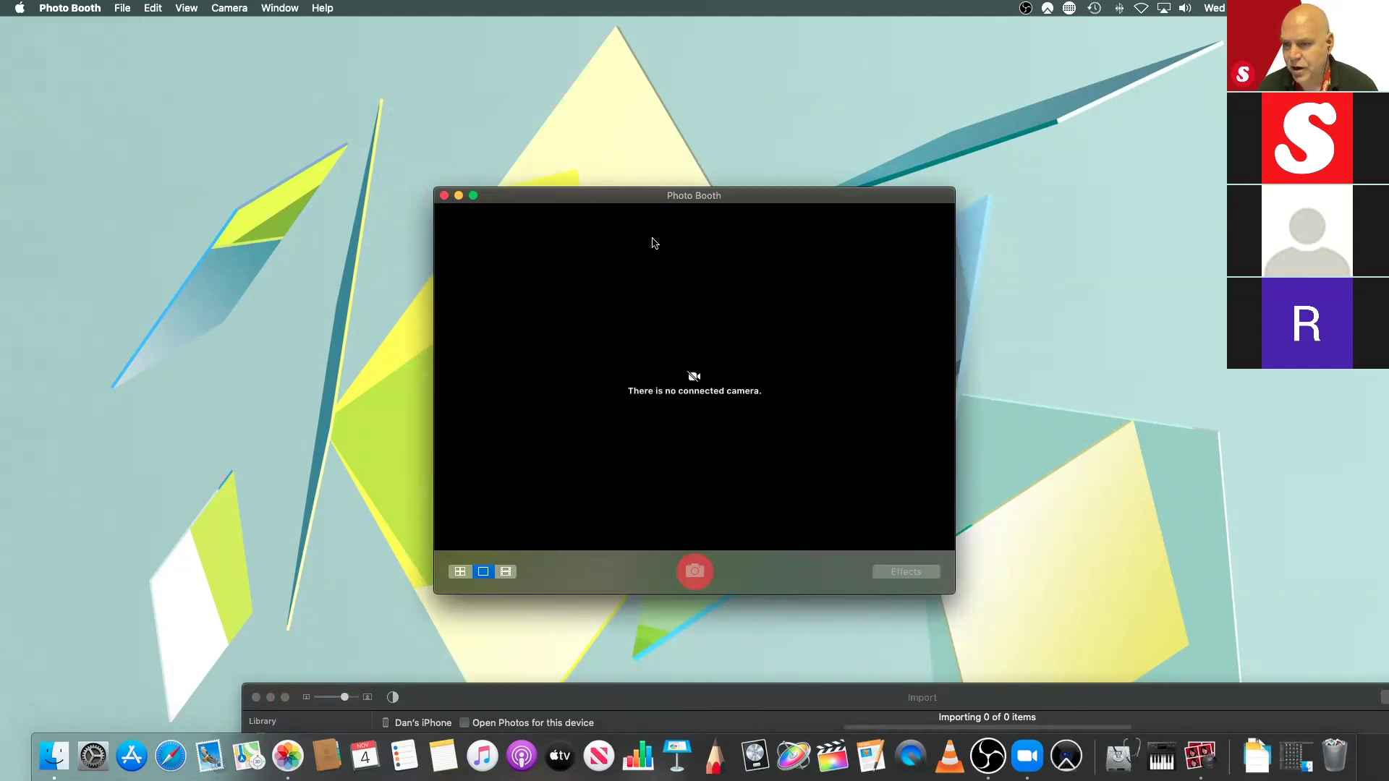
drag(625, 200, 620, 141)
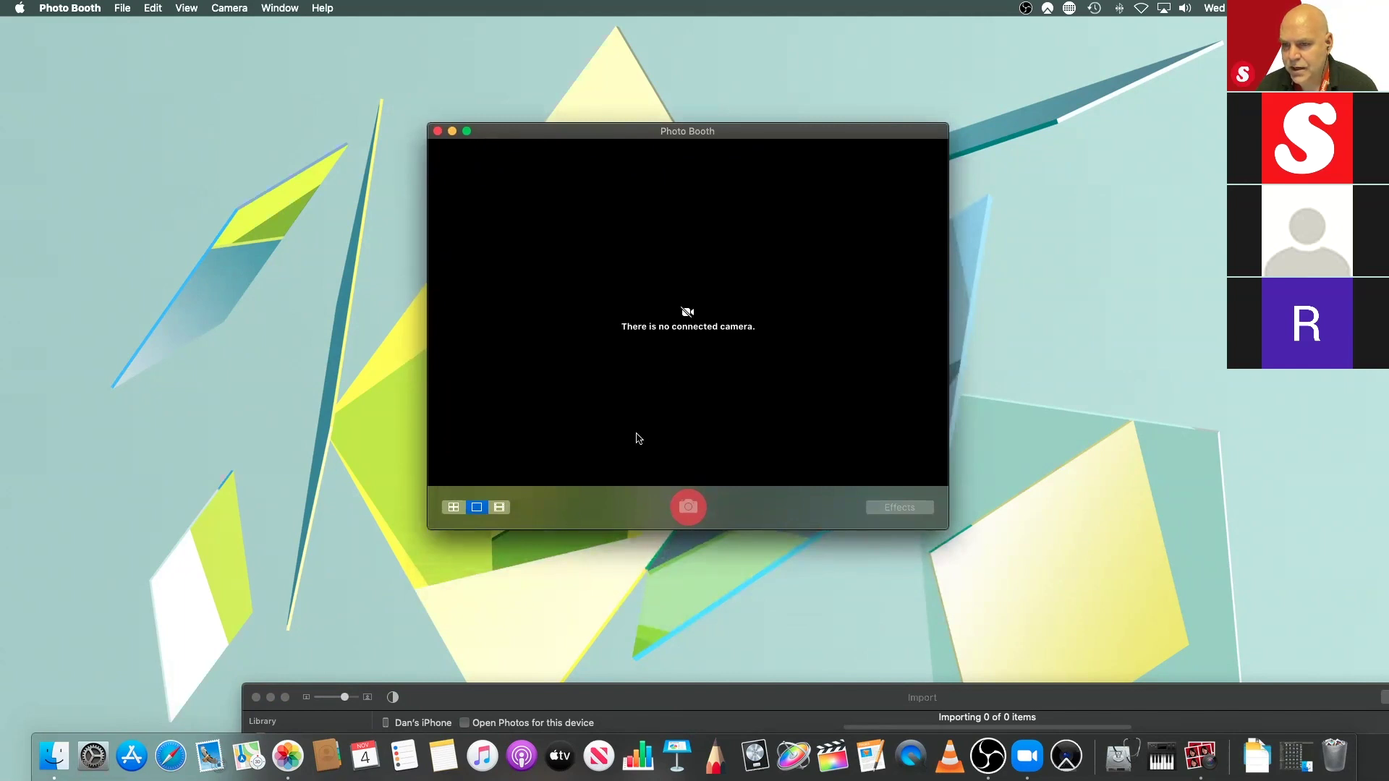
click(229, 8)
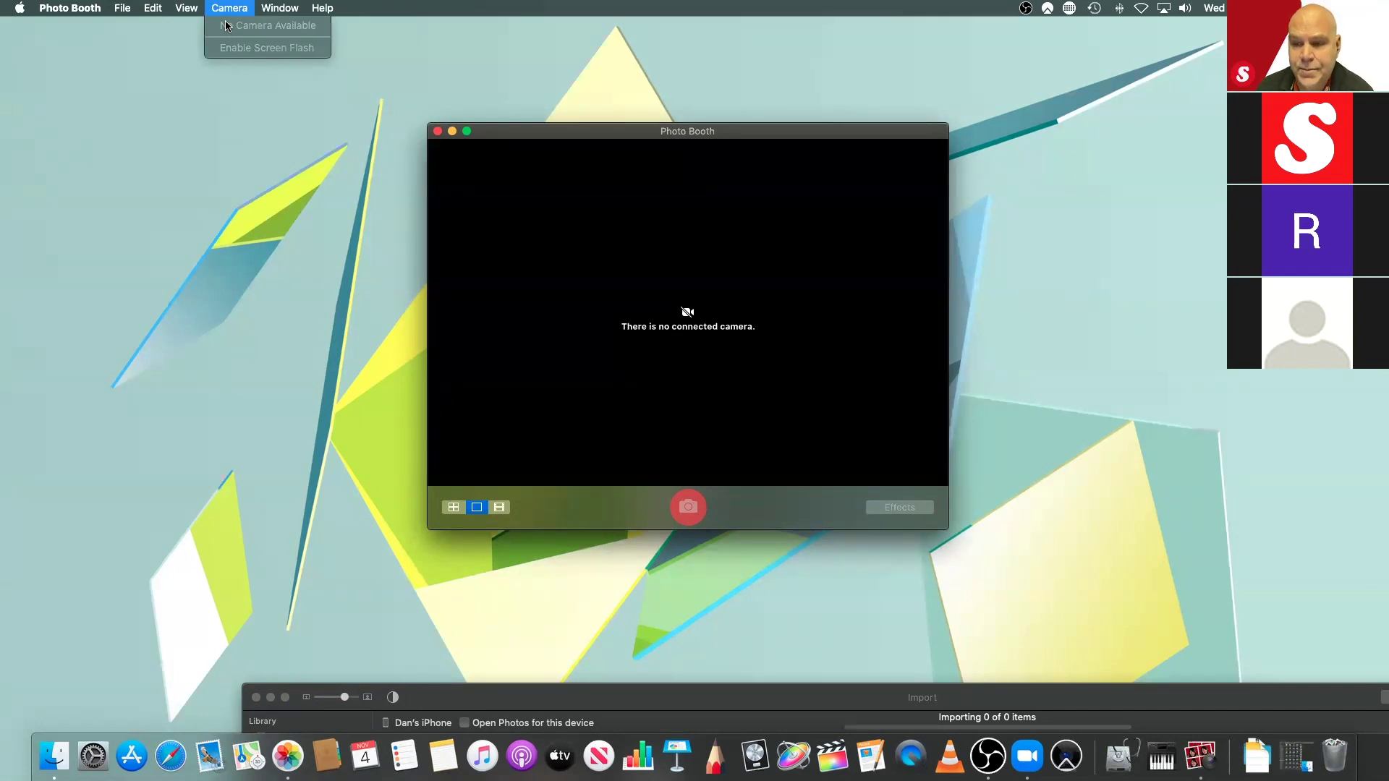
click(450, 511)
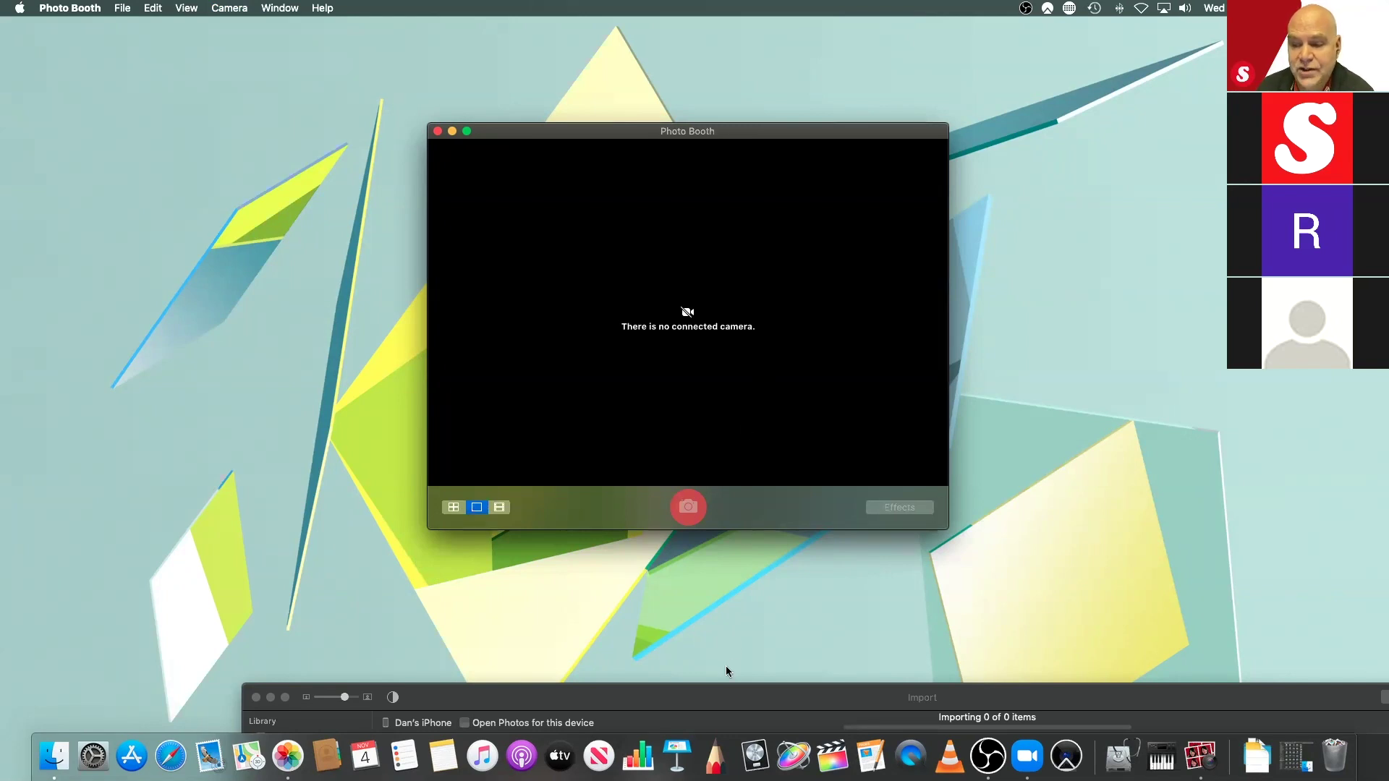
Step: Bring the Photos window back up and copy IMG_4883.JPG from the Pics from Asia drive to the desktop, closing the Finder window
drag(727, 696, 560, 94)
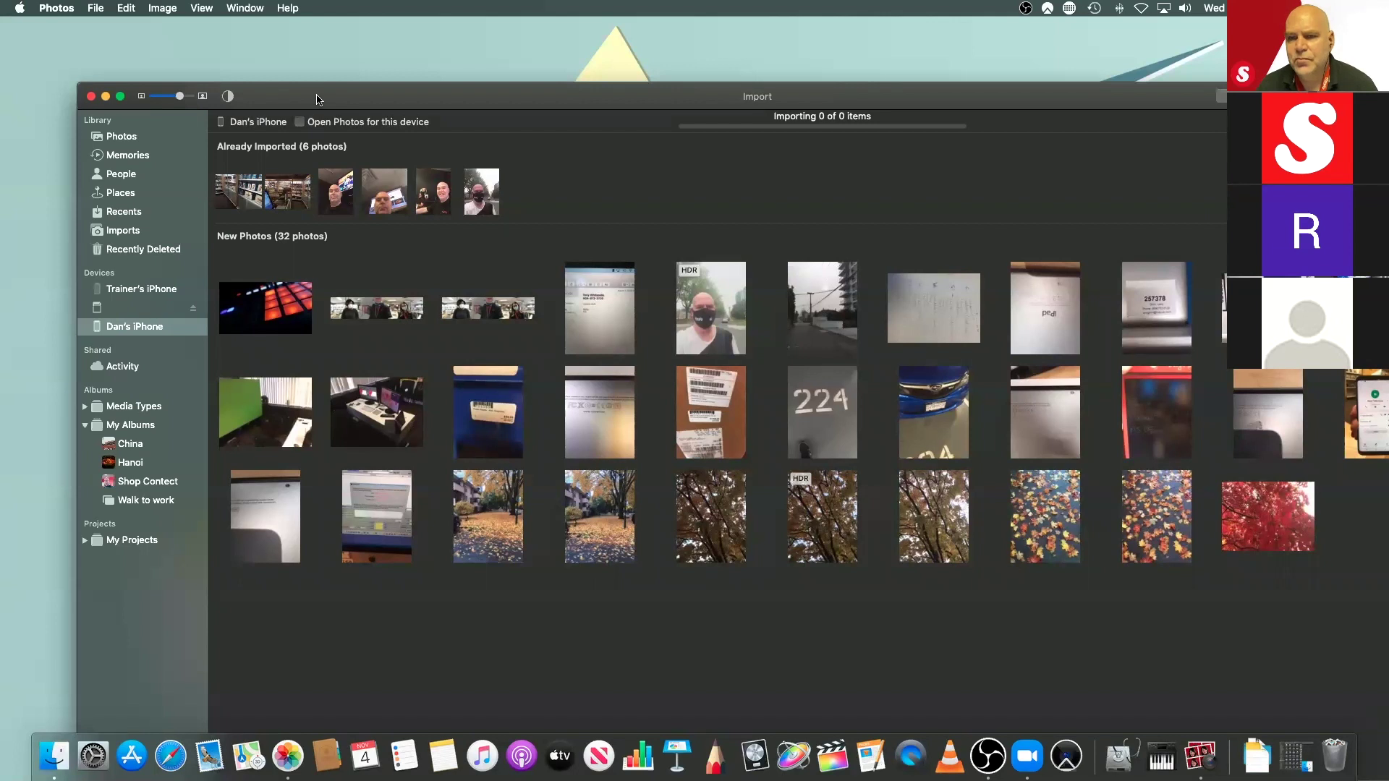
drag(316, 99, 249, 103)
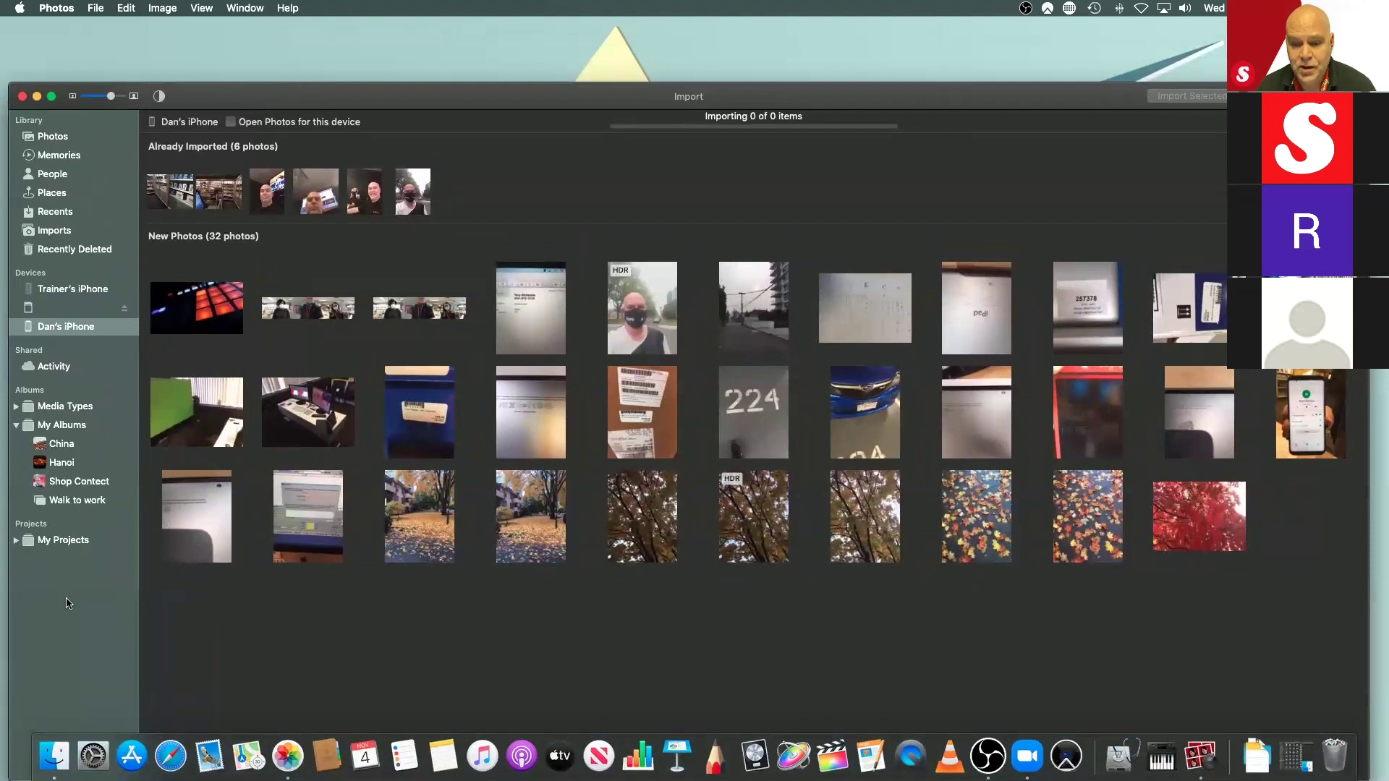
click(53, 753)
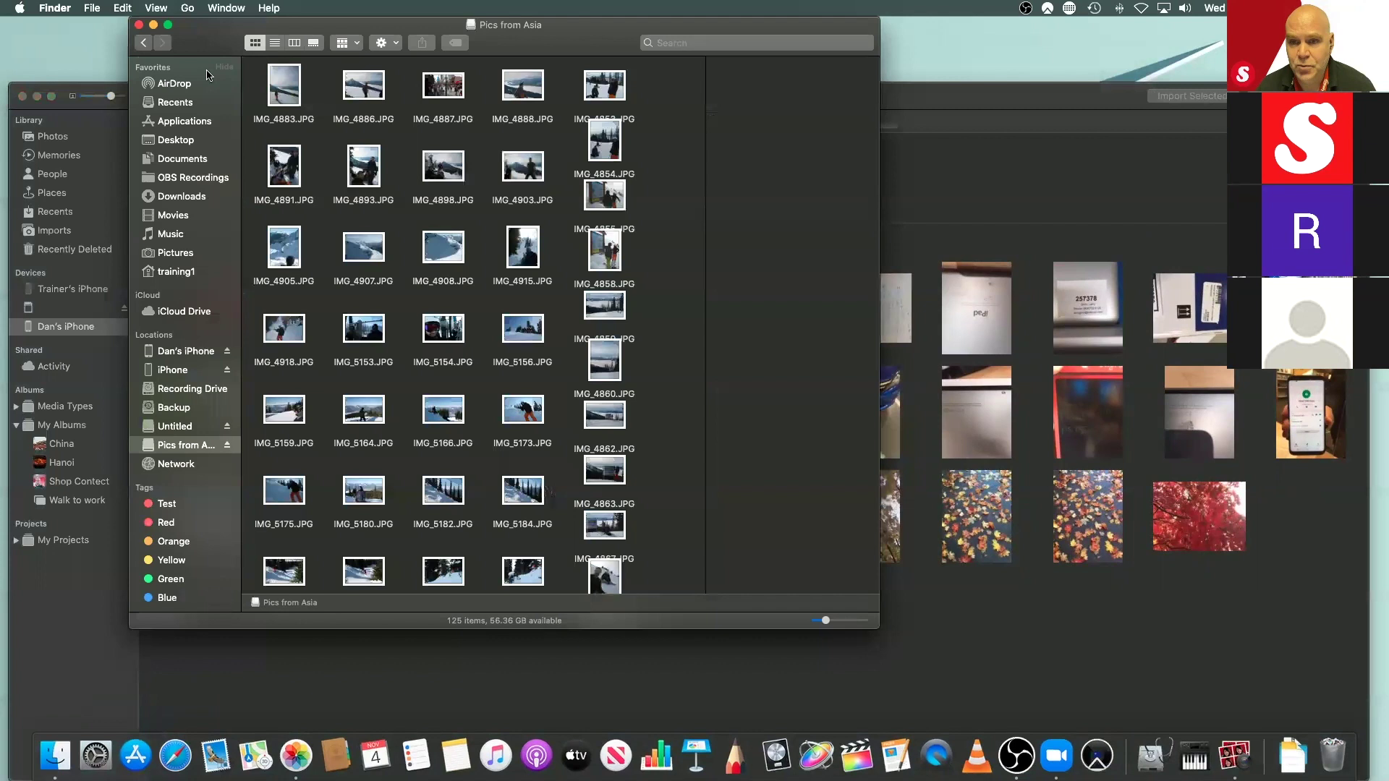
drag(215, 41, 370, 134)
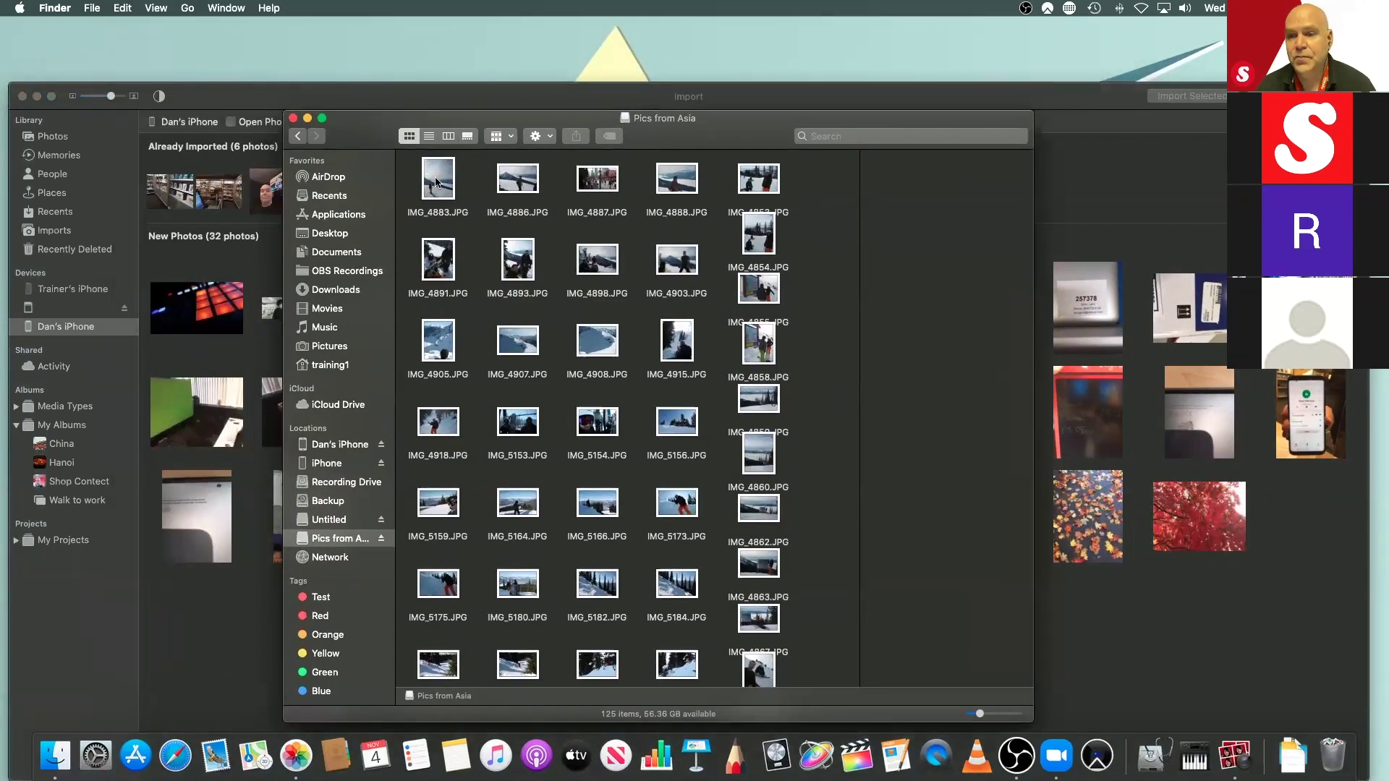
drag(437, 181, 369, 42)
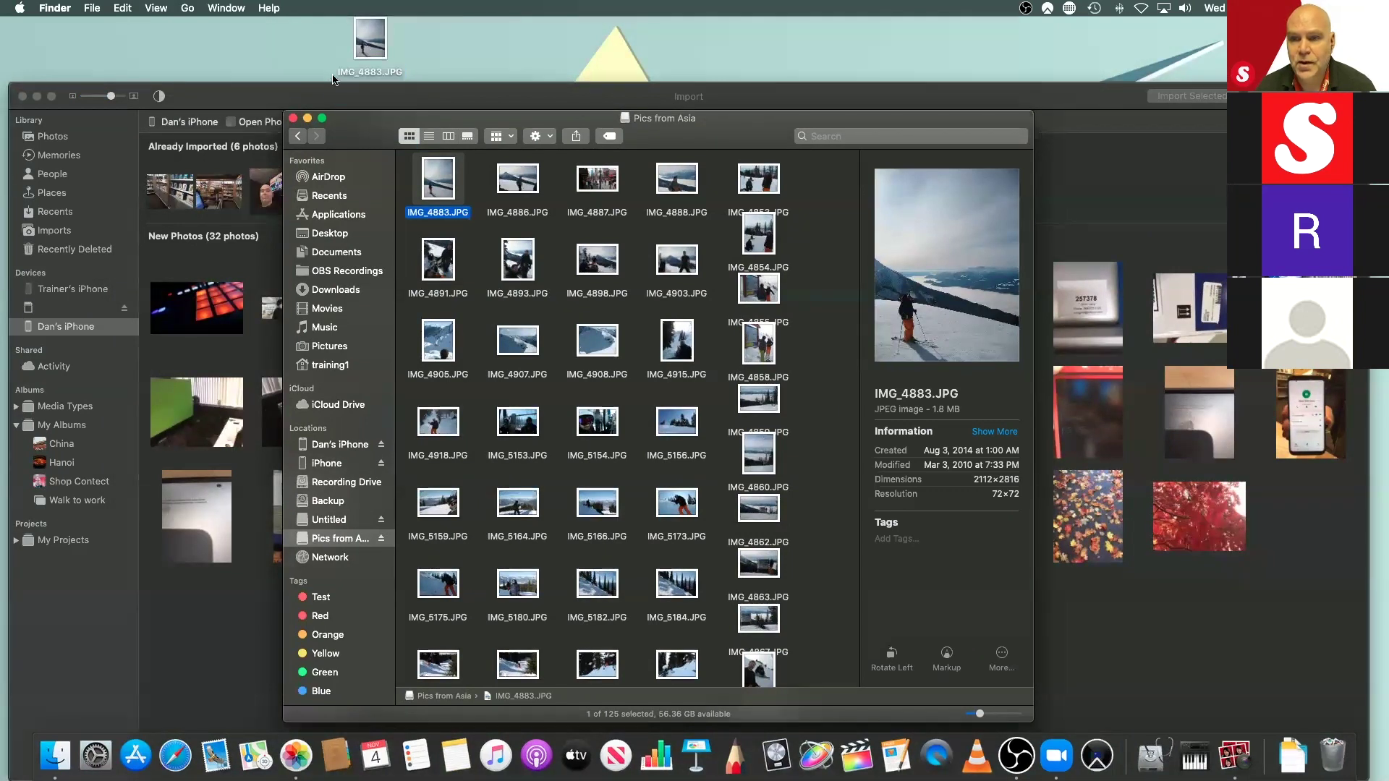
click(293, 119)
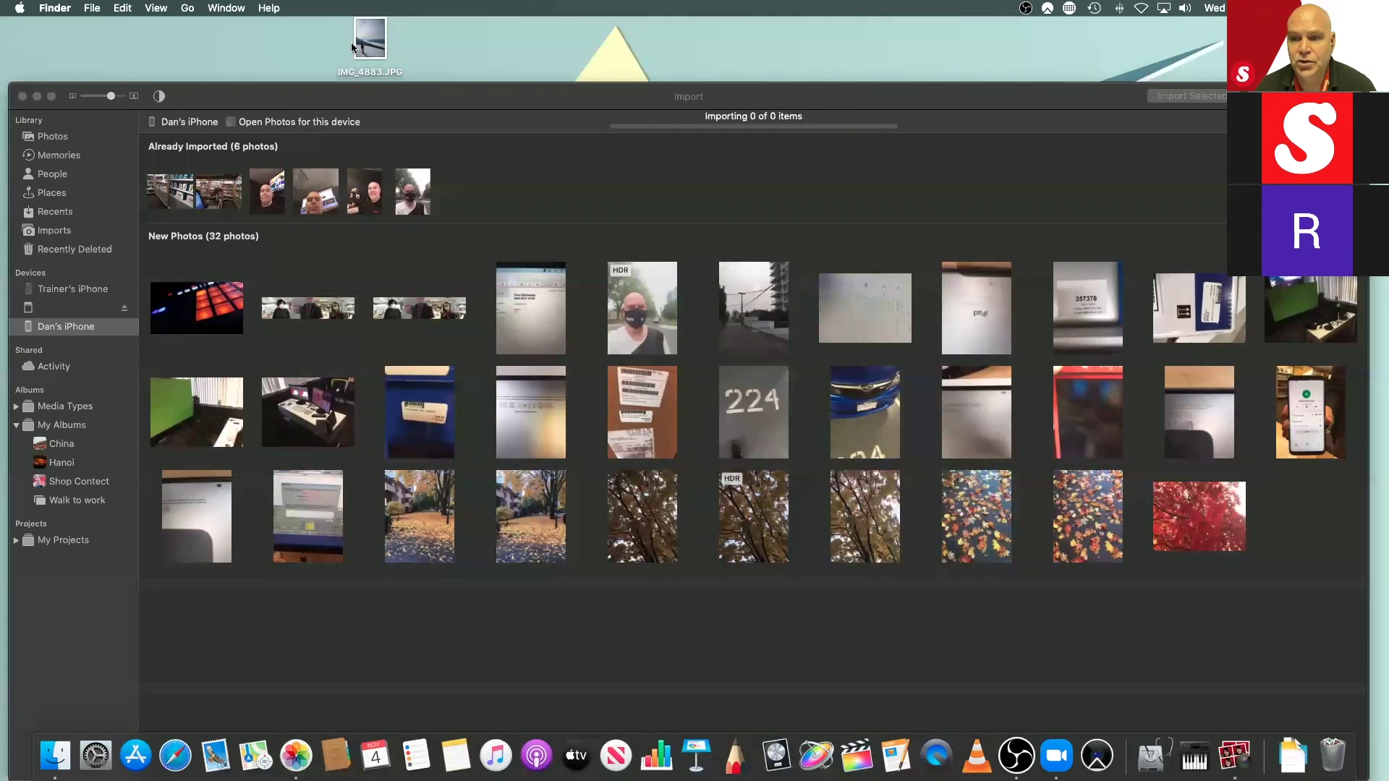
Step: Try to import IMG_4883.JPG from the desktop into the photo library and cancel the import of the duplicate
drag(372, 45, 436, 255)
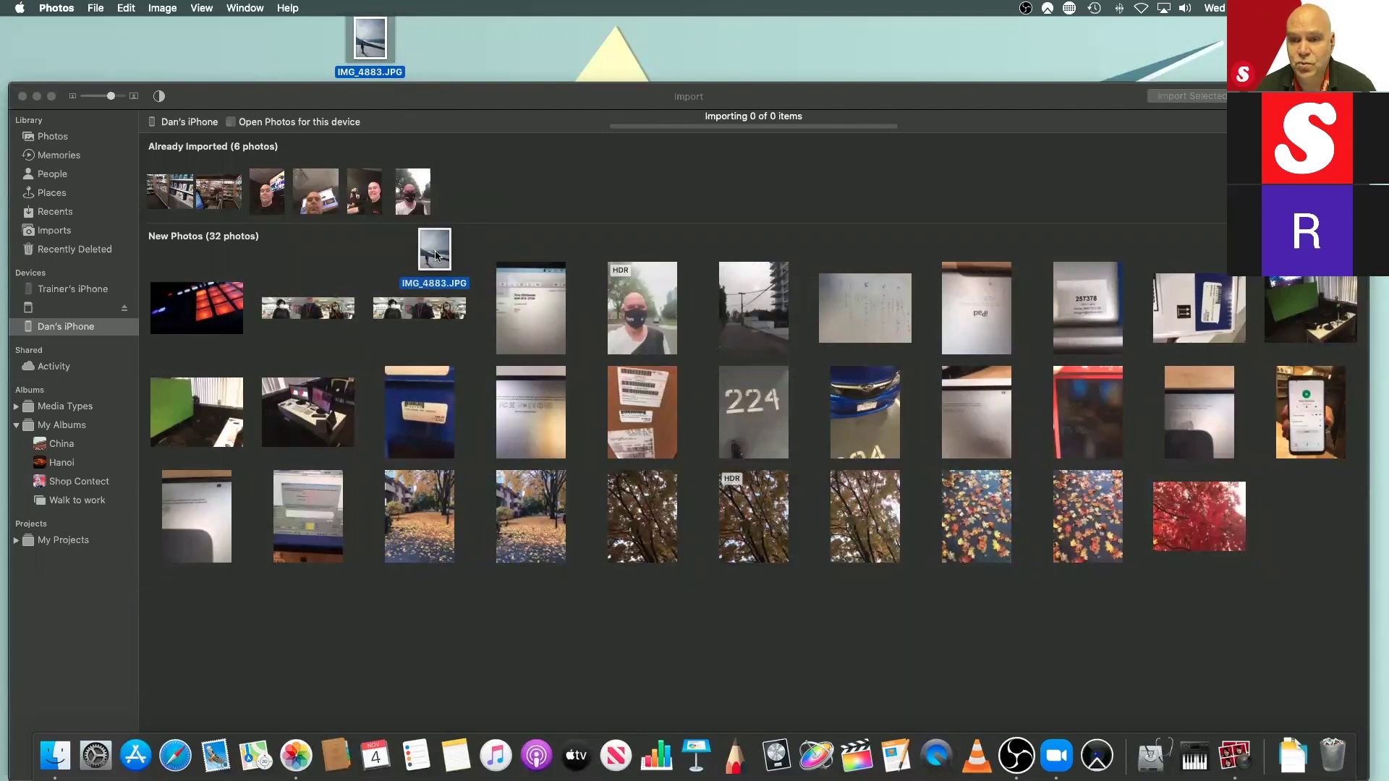
click(72, 138)
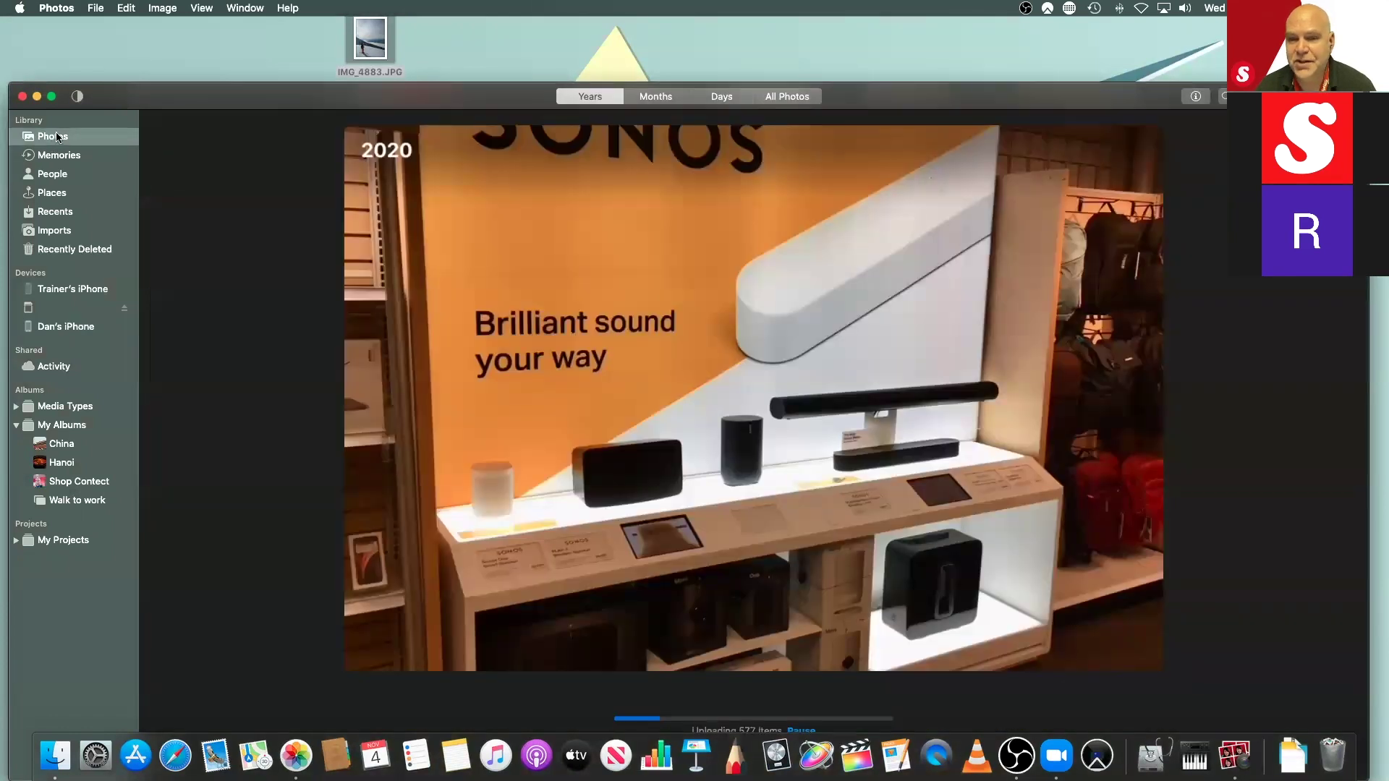
click(54, 138)
click(77, 97)
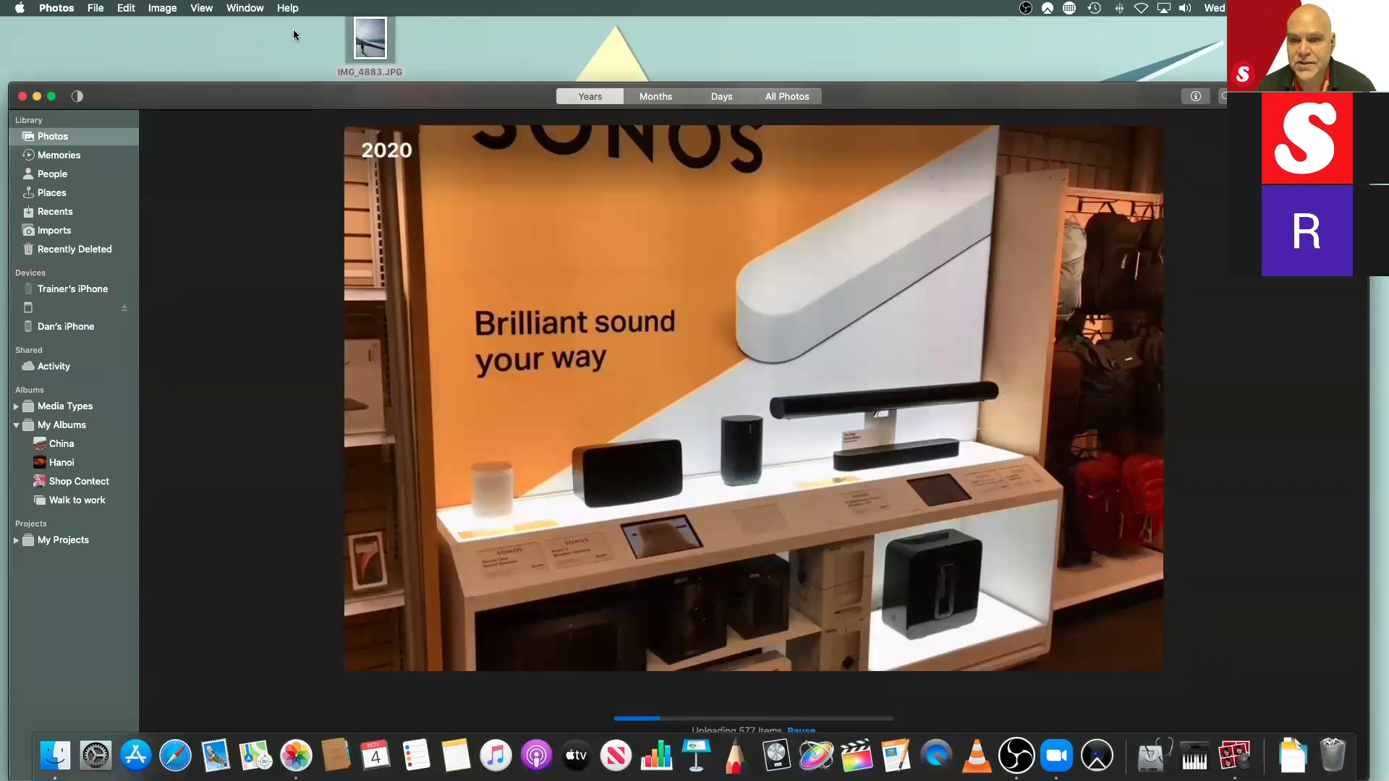
drag(370, 40, 280, 180)
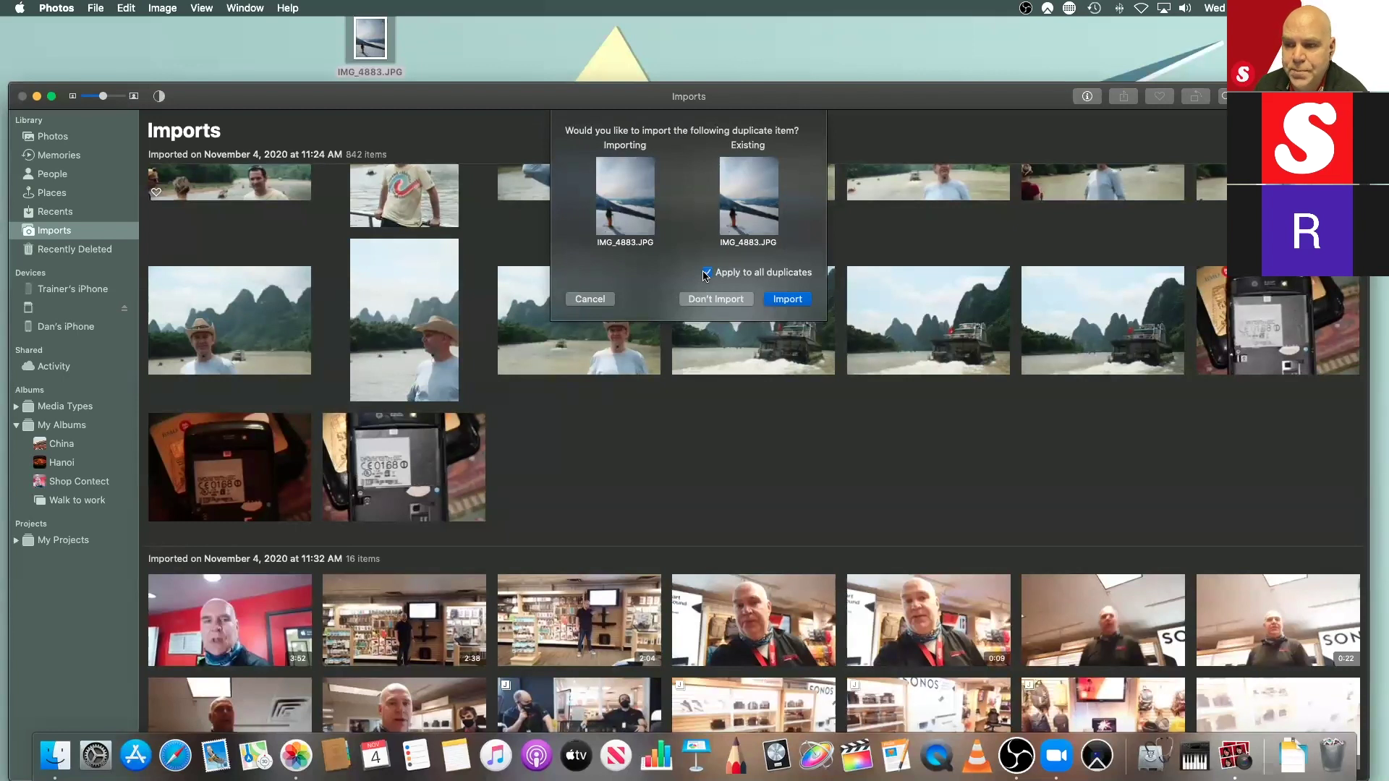
click(585, 299)
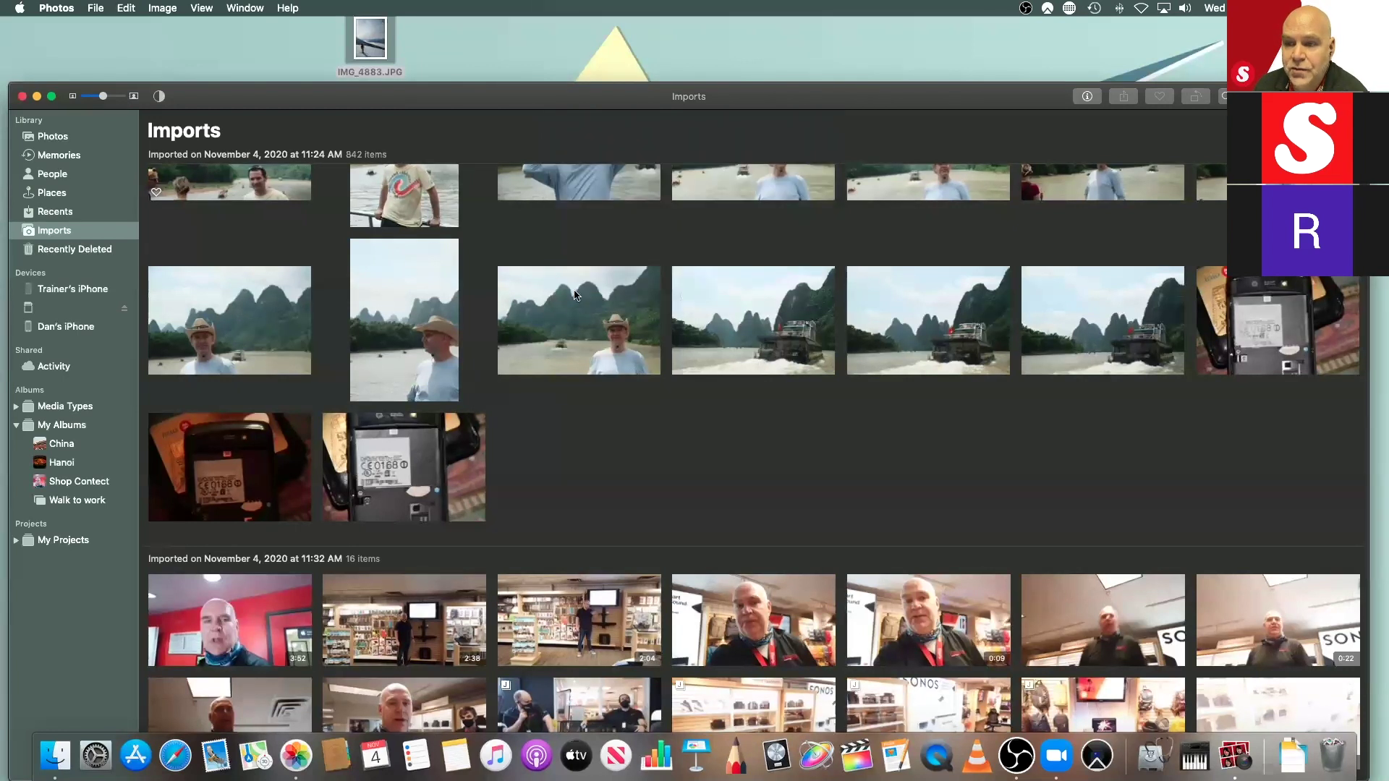
Step: Copy a river landscape photo from the November 4, 2020 imports to the desktop
scroll(510, 322, up, 5)
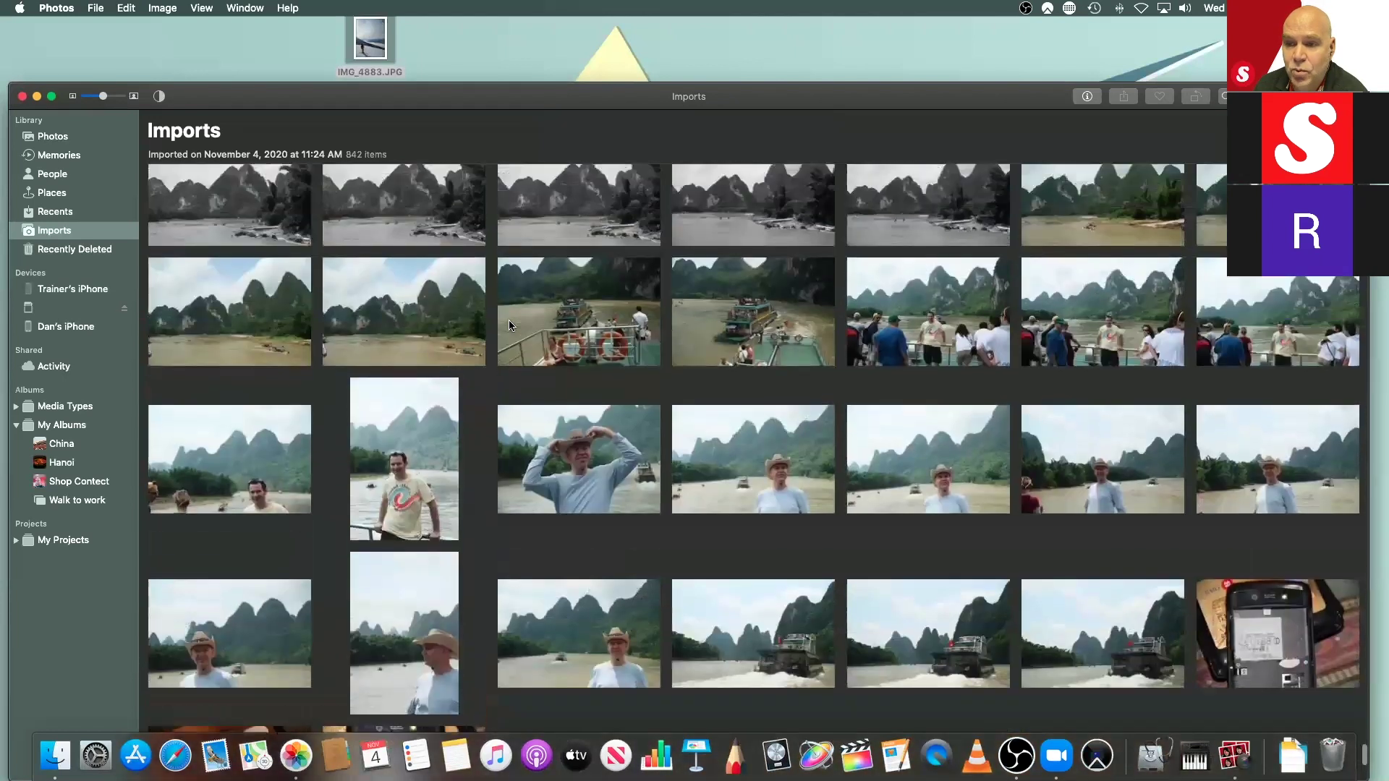
scroll(510, 325, up, 1)
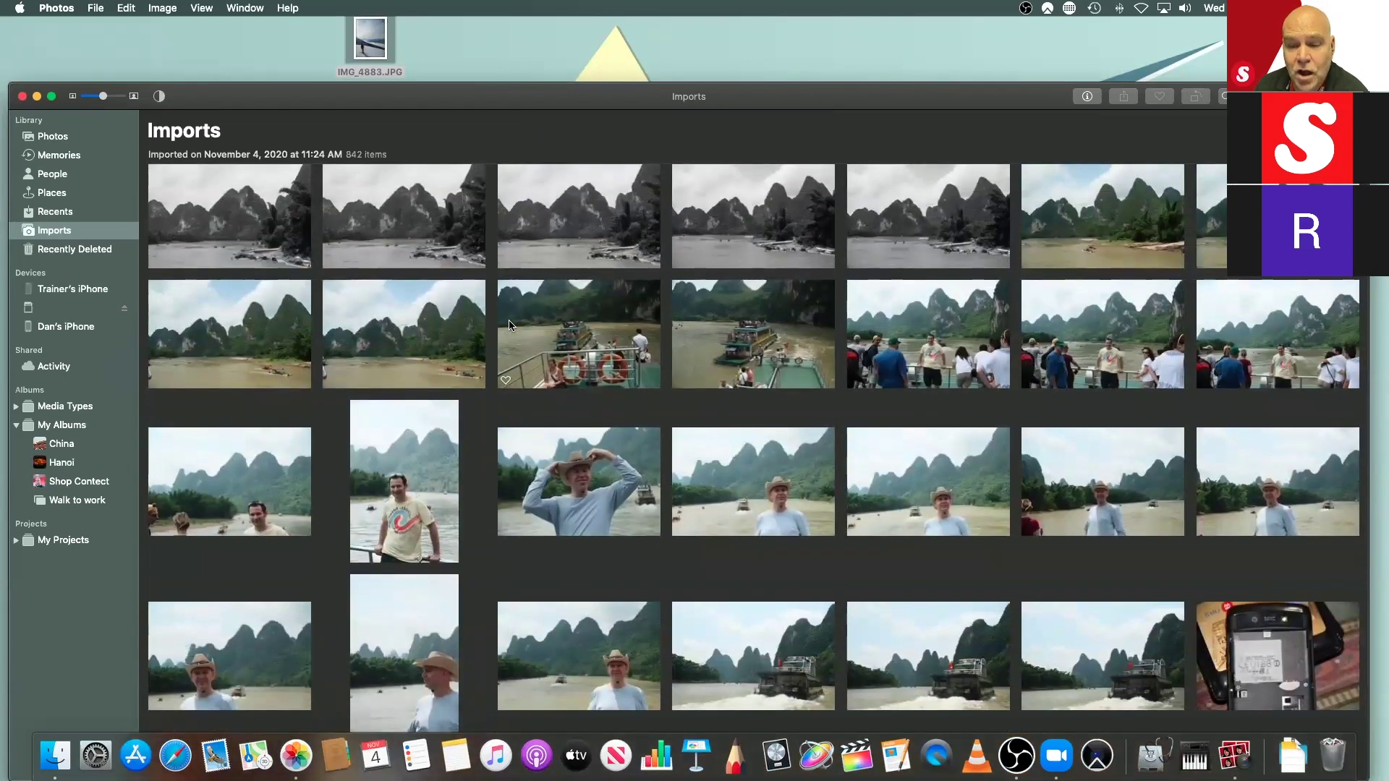
drag(509, 325, 475, 49)
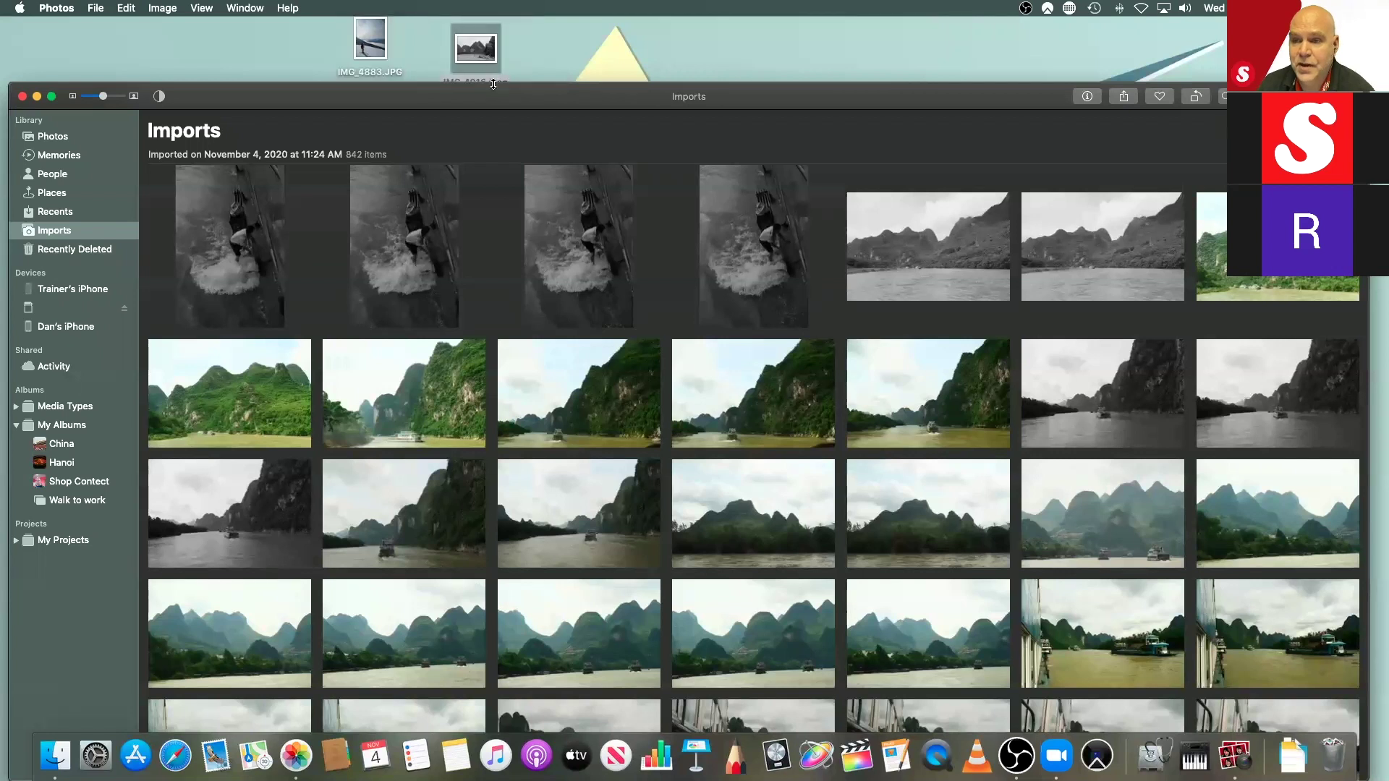
Step: Quit Photo Booth from behind the Photos window and move the Photos window back up
drag(494, 99, 511, 171)
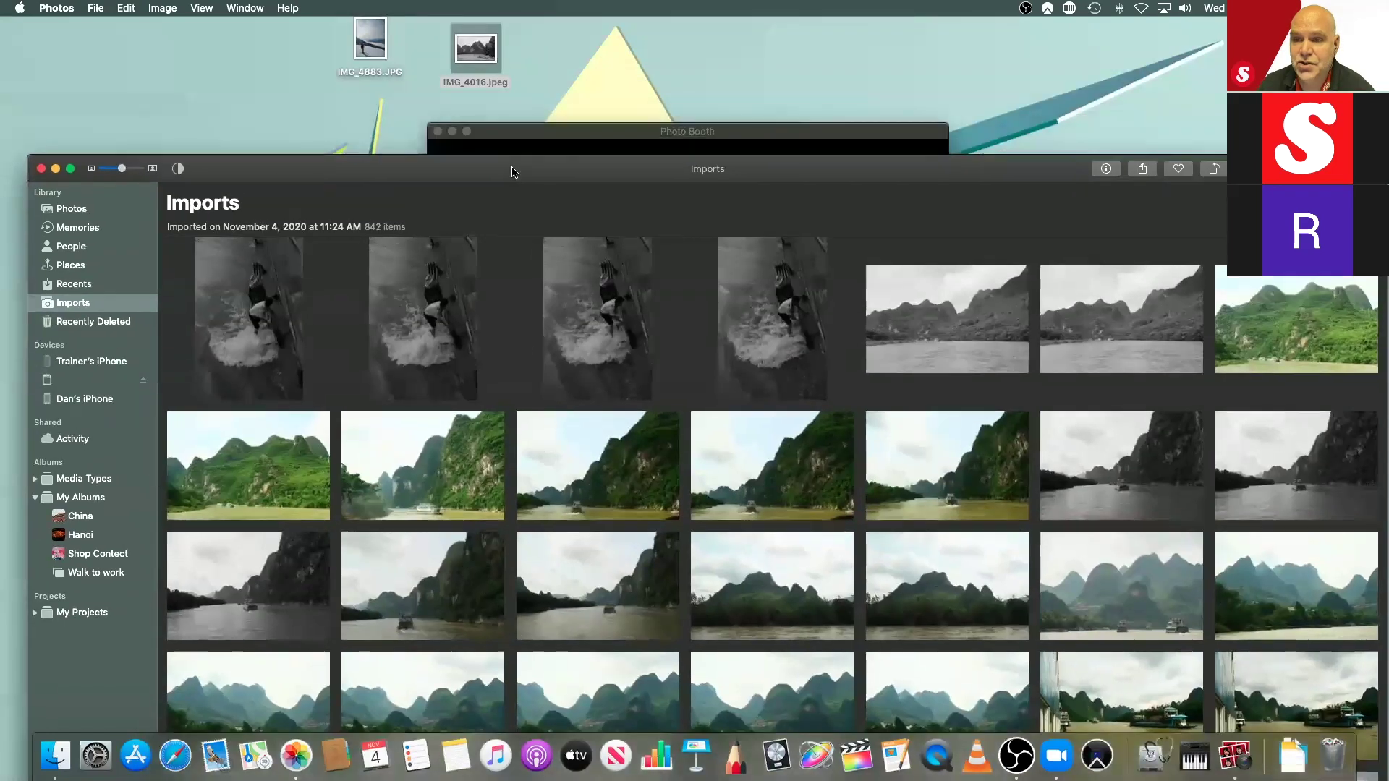
click(524, 132)
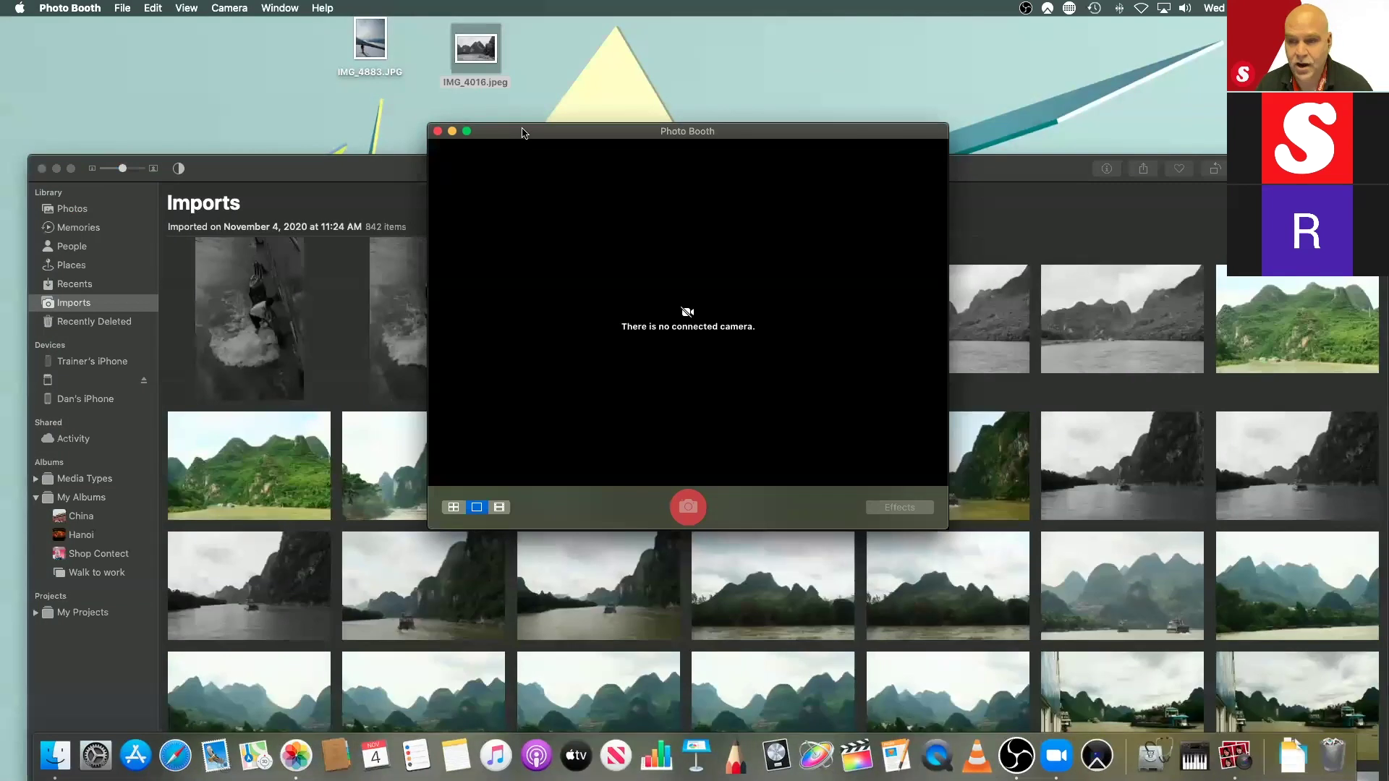
key(super+q)
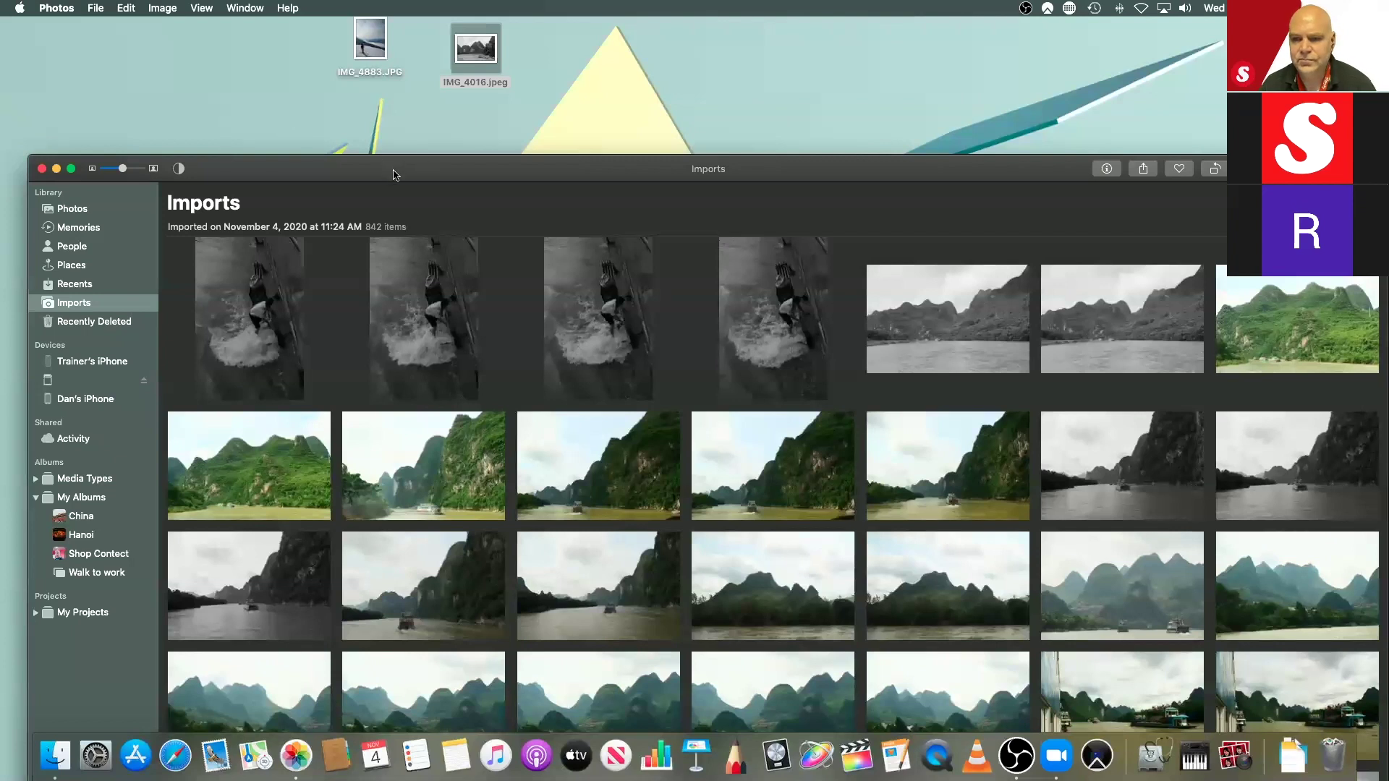
drag(381, 160, 337, 34)
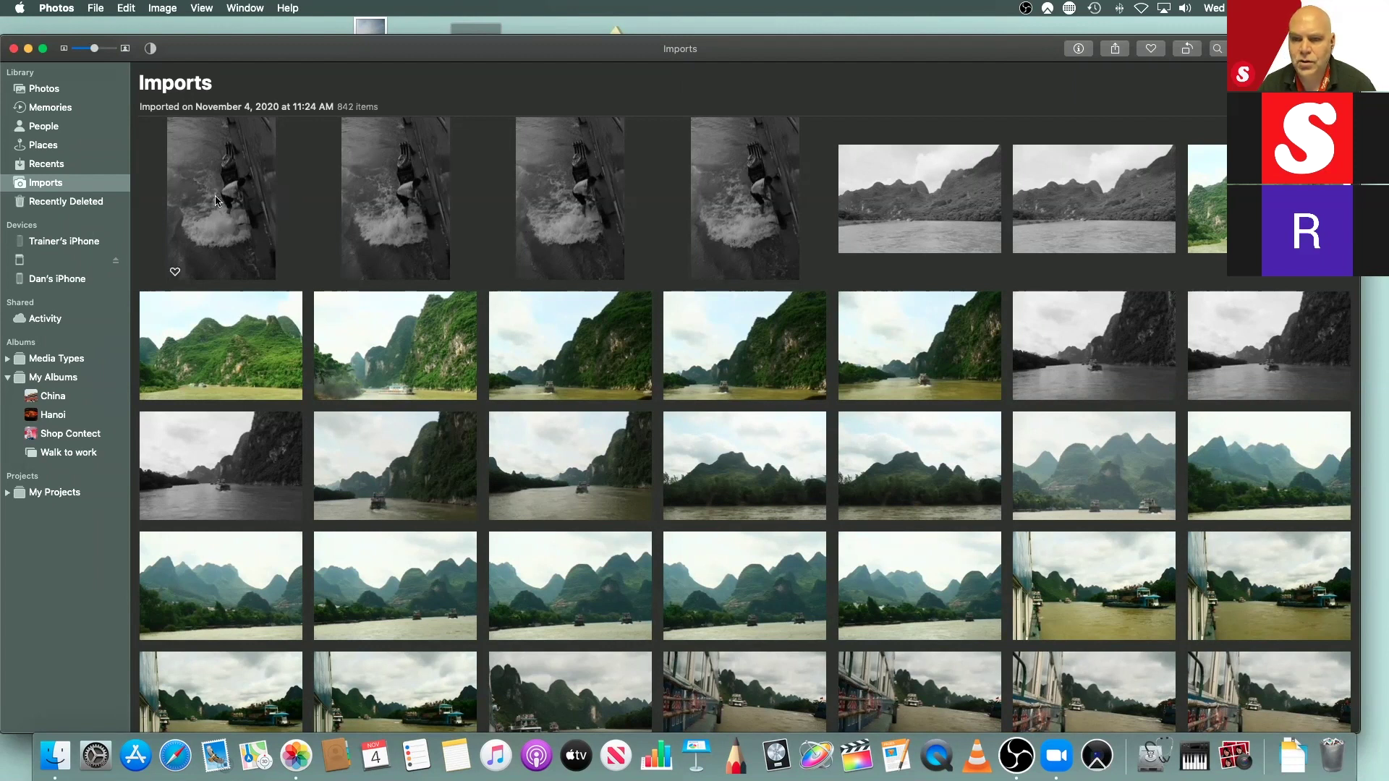
Step: Enlarge the import thumbnails and open a black-and-white photo of the man beside the churning water at full size
drag(94, 49, 105, 52)
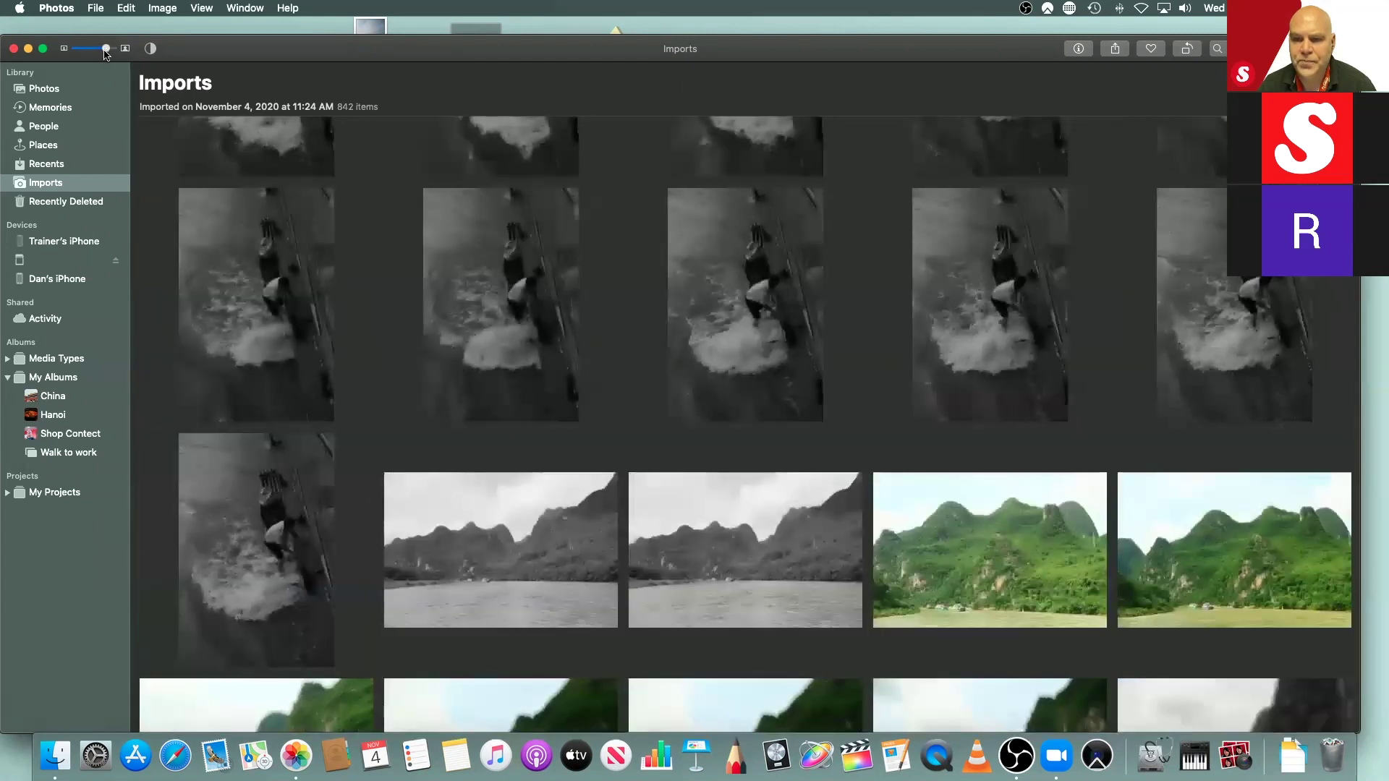
click(254, 291)
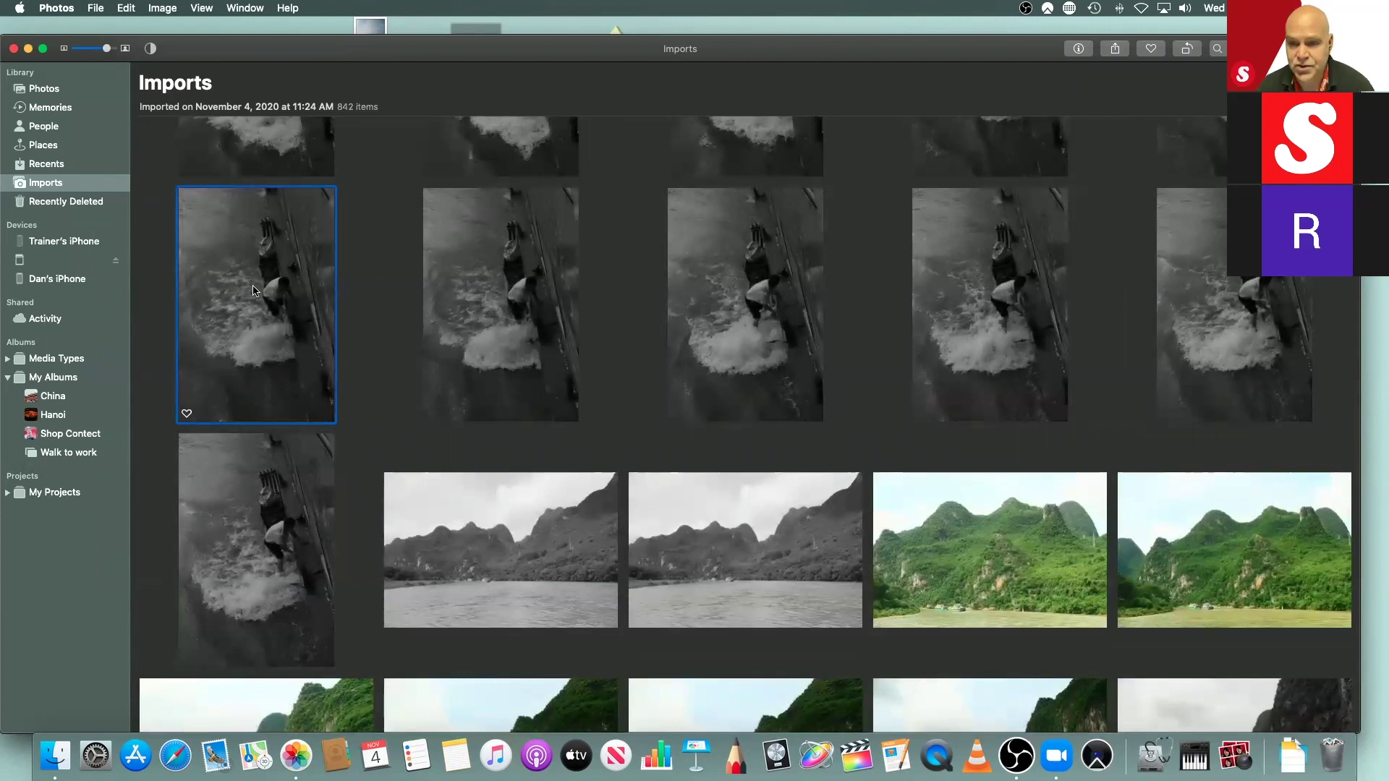
double_click(253, 291)
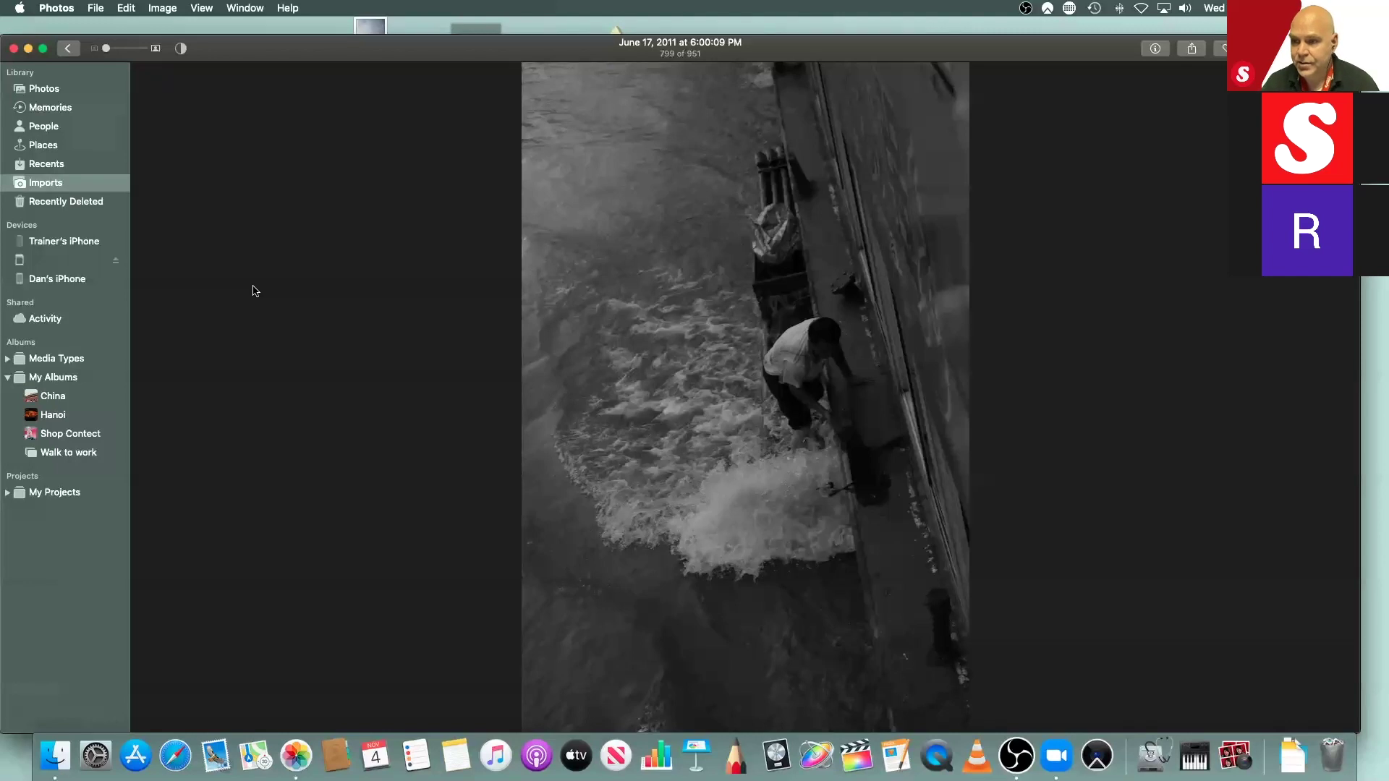
Step: Browse the following June 17, 2011 river photos one by one and move the Photos window down to expose the desktop
key(Right)
key(Right)
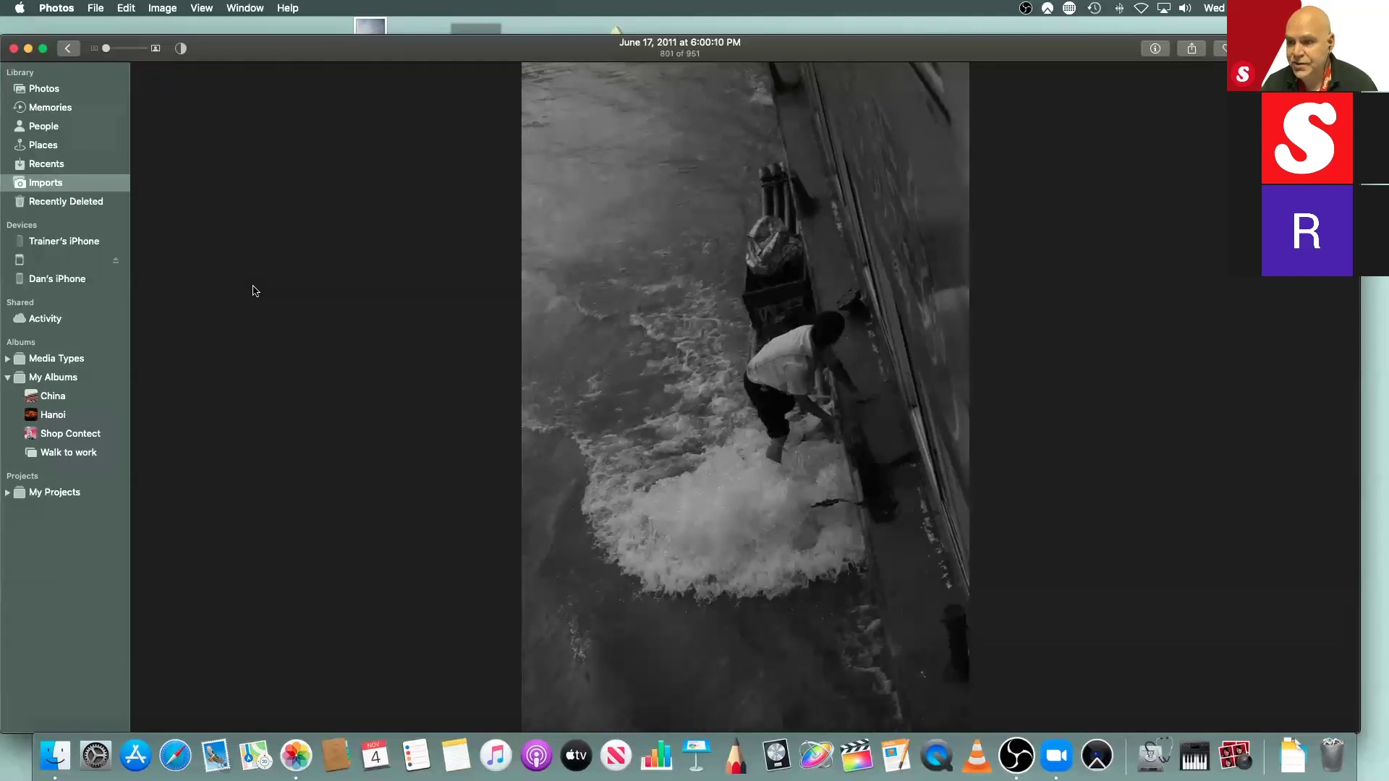
key(Right)
key(Right)
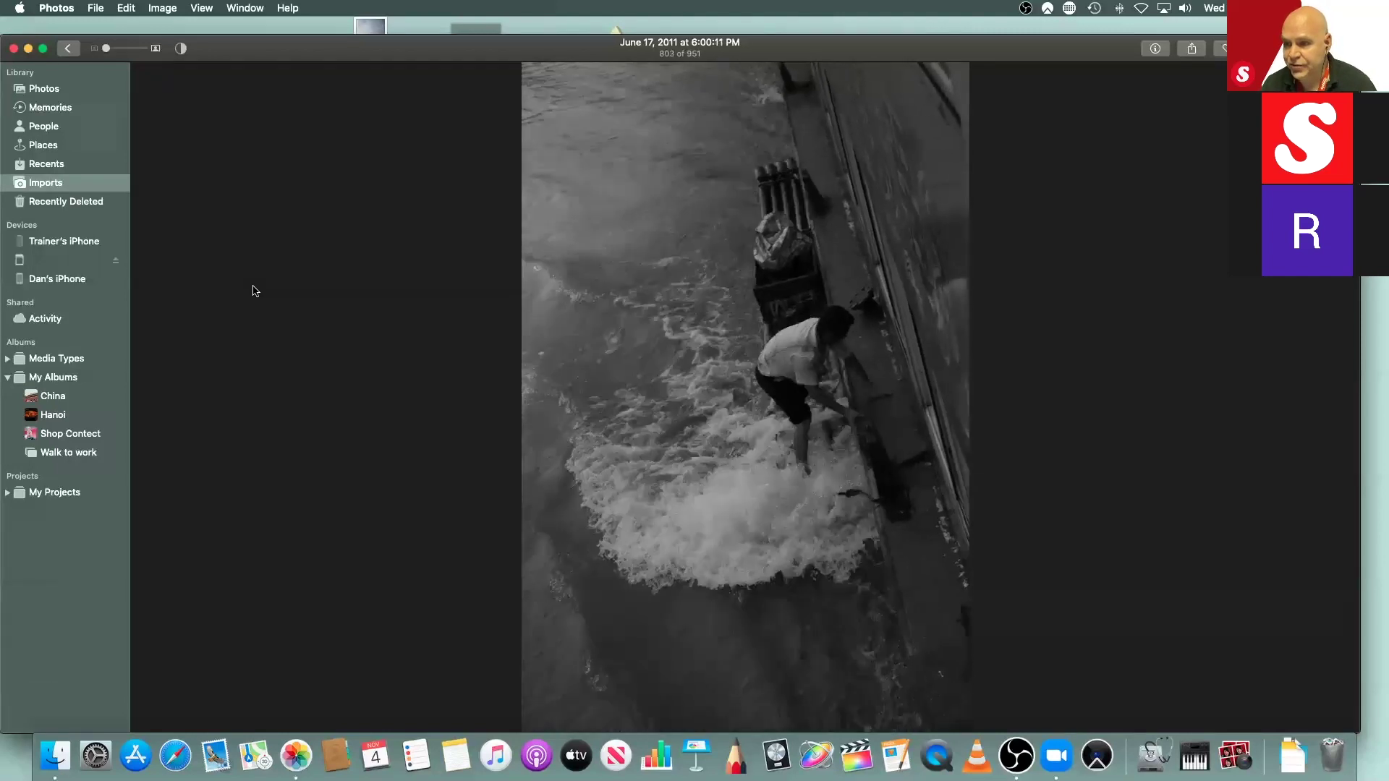
key(Right)
key(Right)
key(Right)
key(Right)
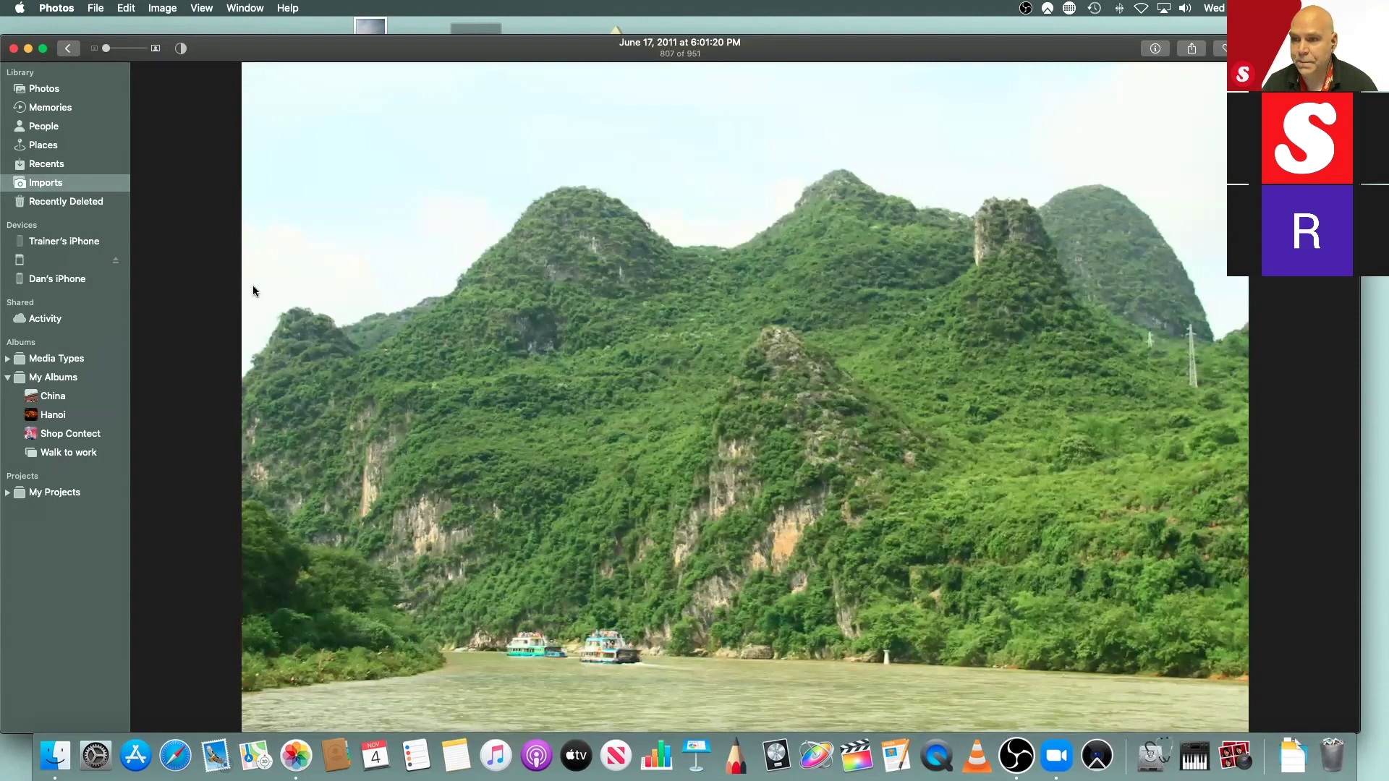
key(Right)
key(Right)
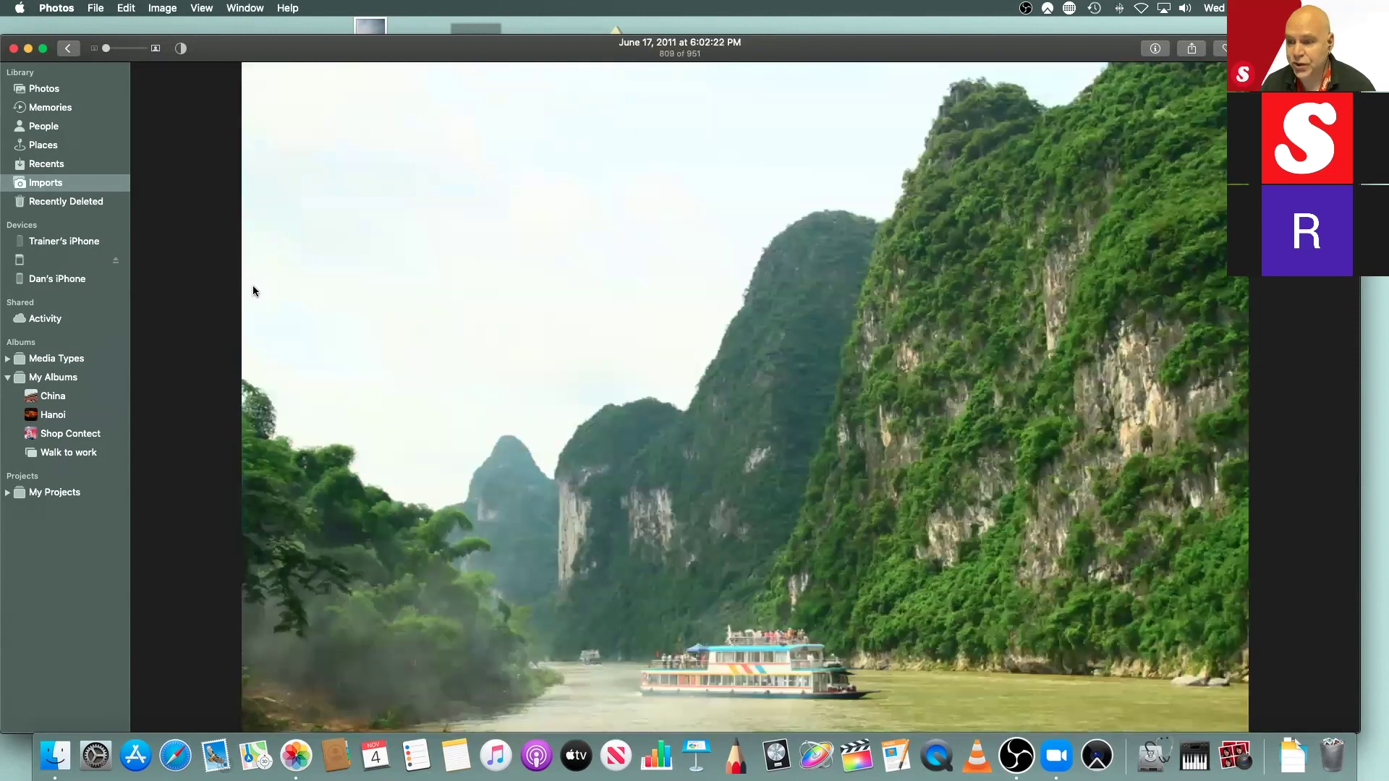
key(Right)
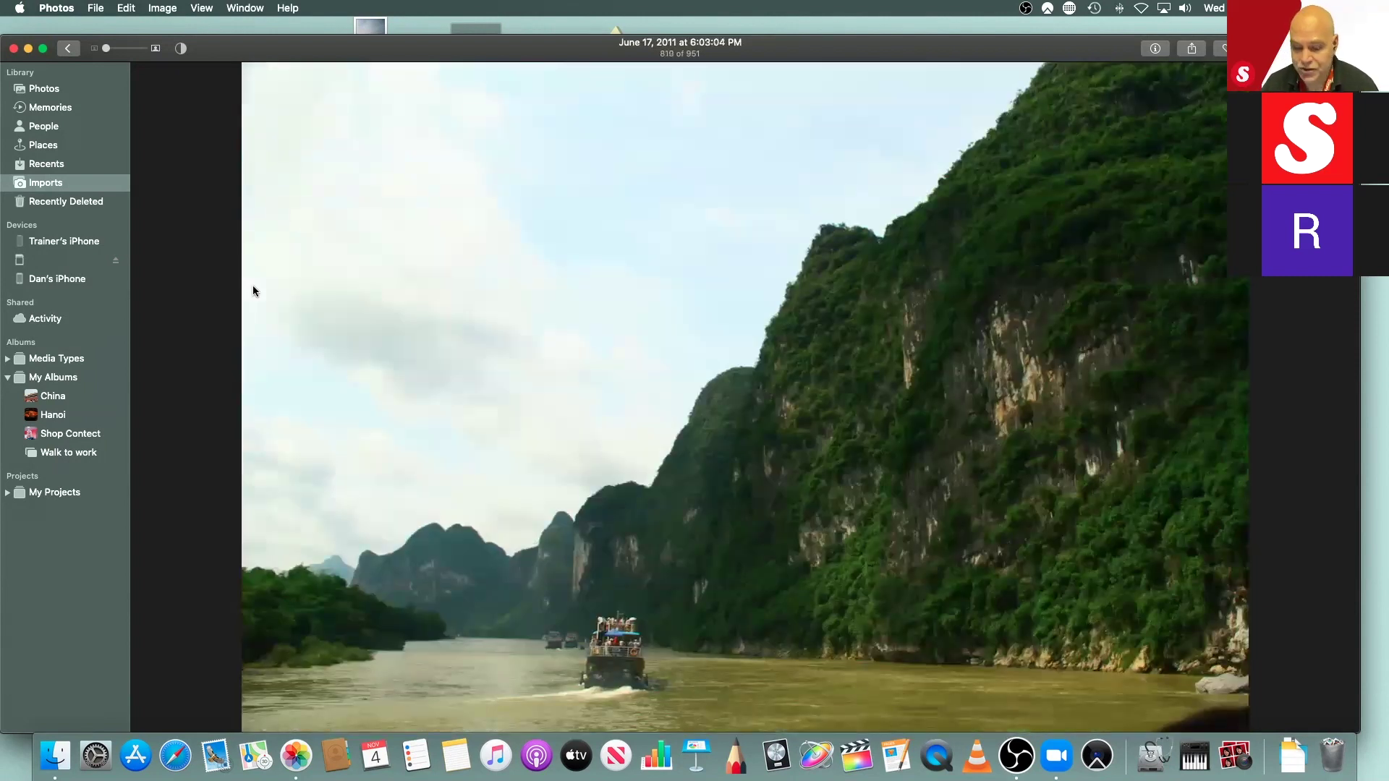
key(Right)
key(Right)
key(Right)
key(Right)
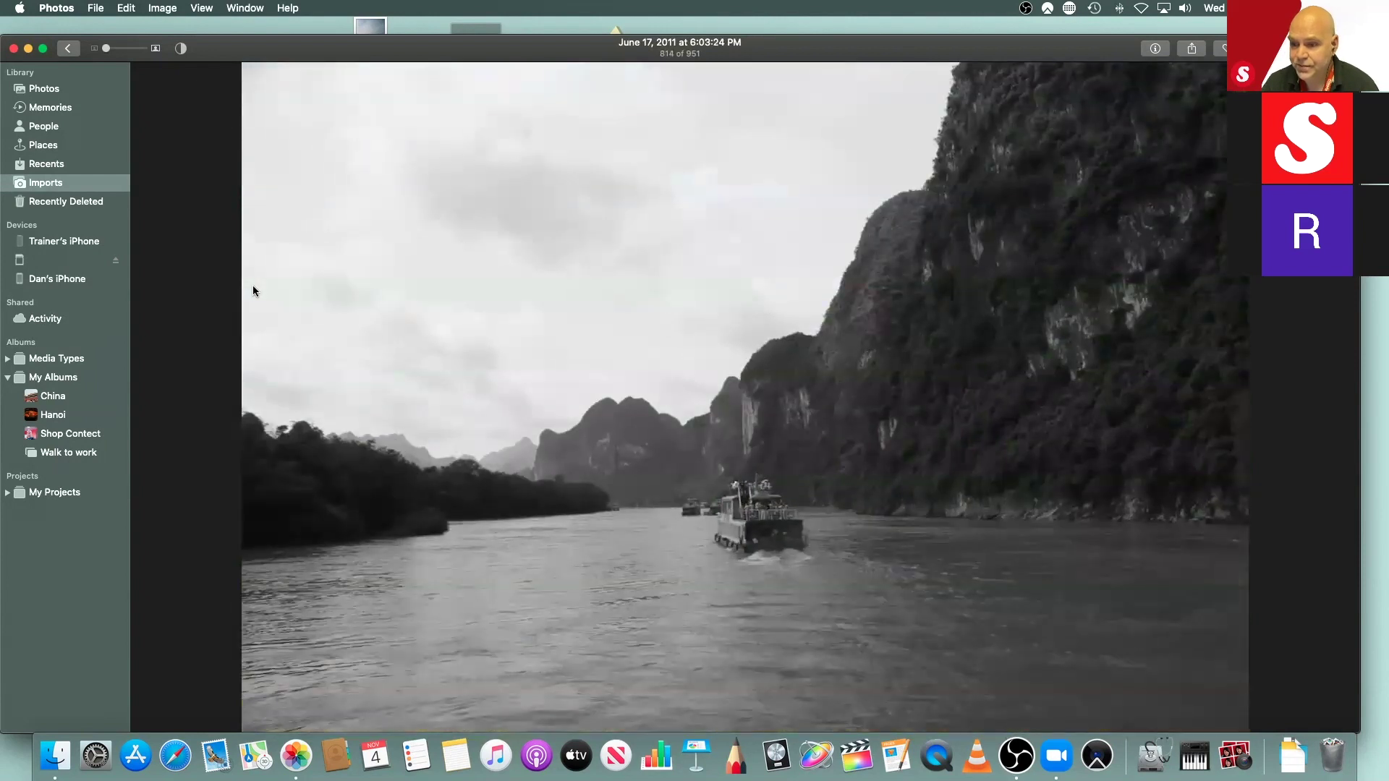
key(Right)
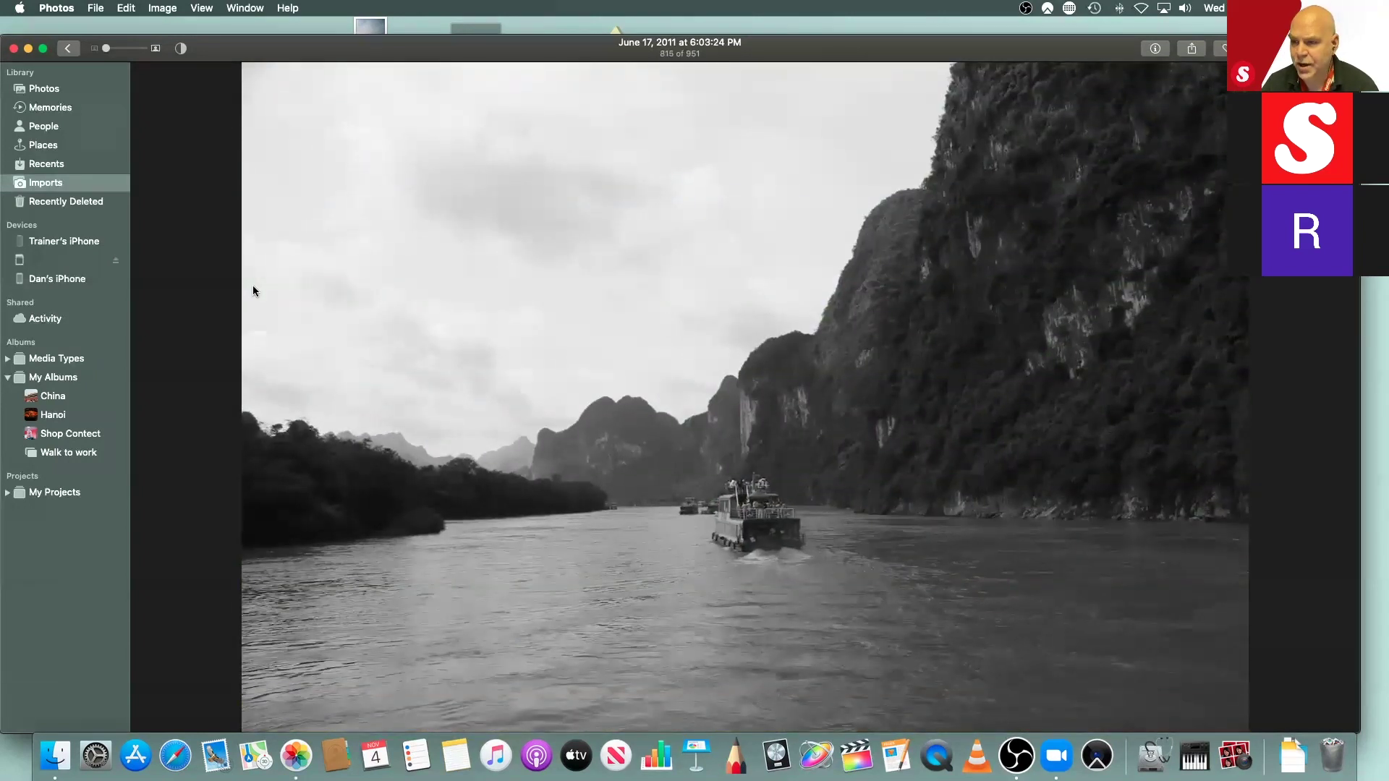
key(Right)
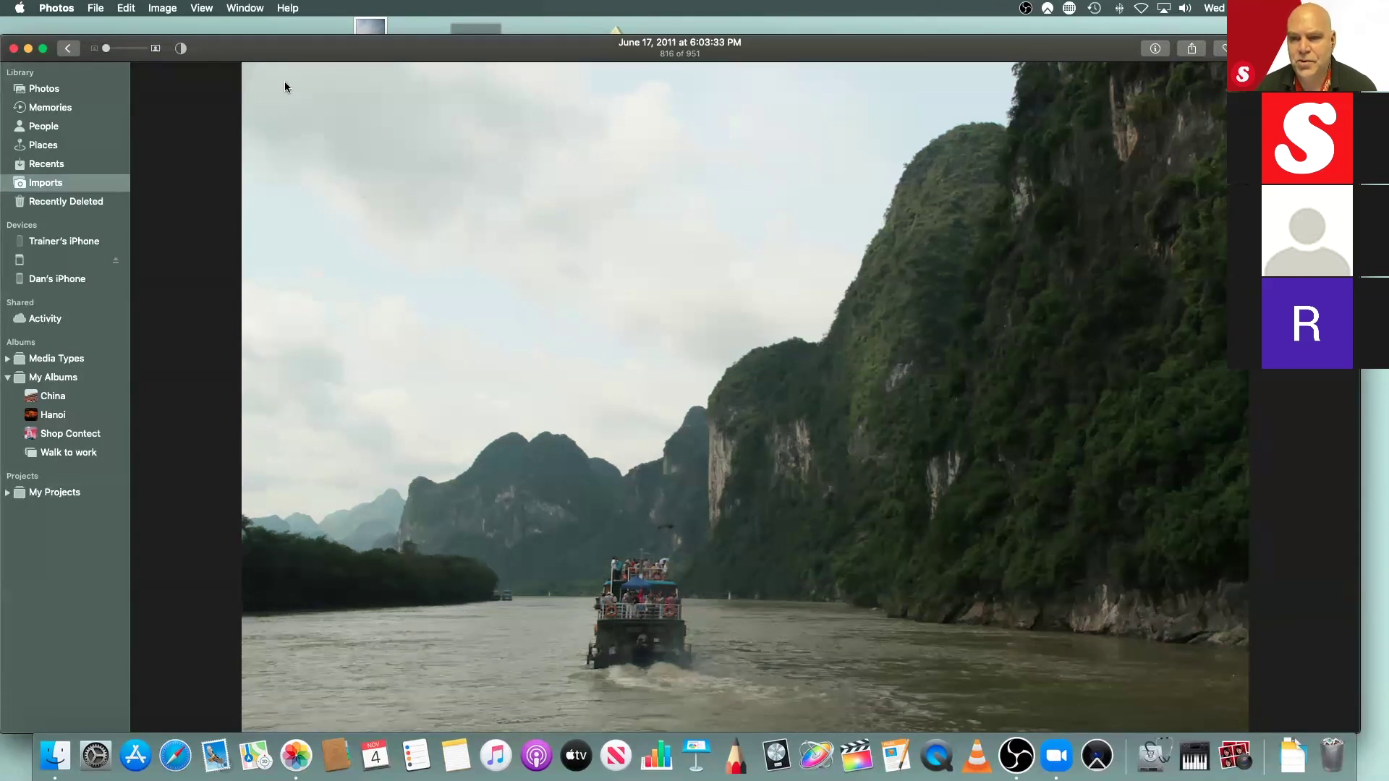
drag(271, 55, 420, 367)
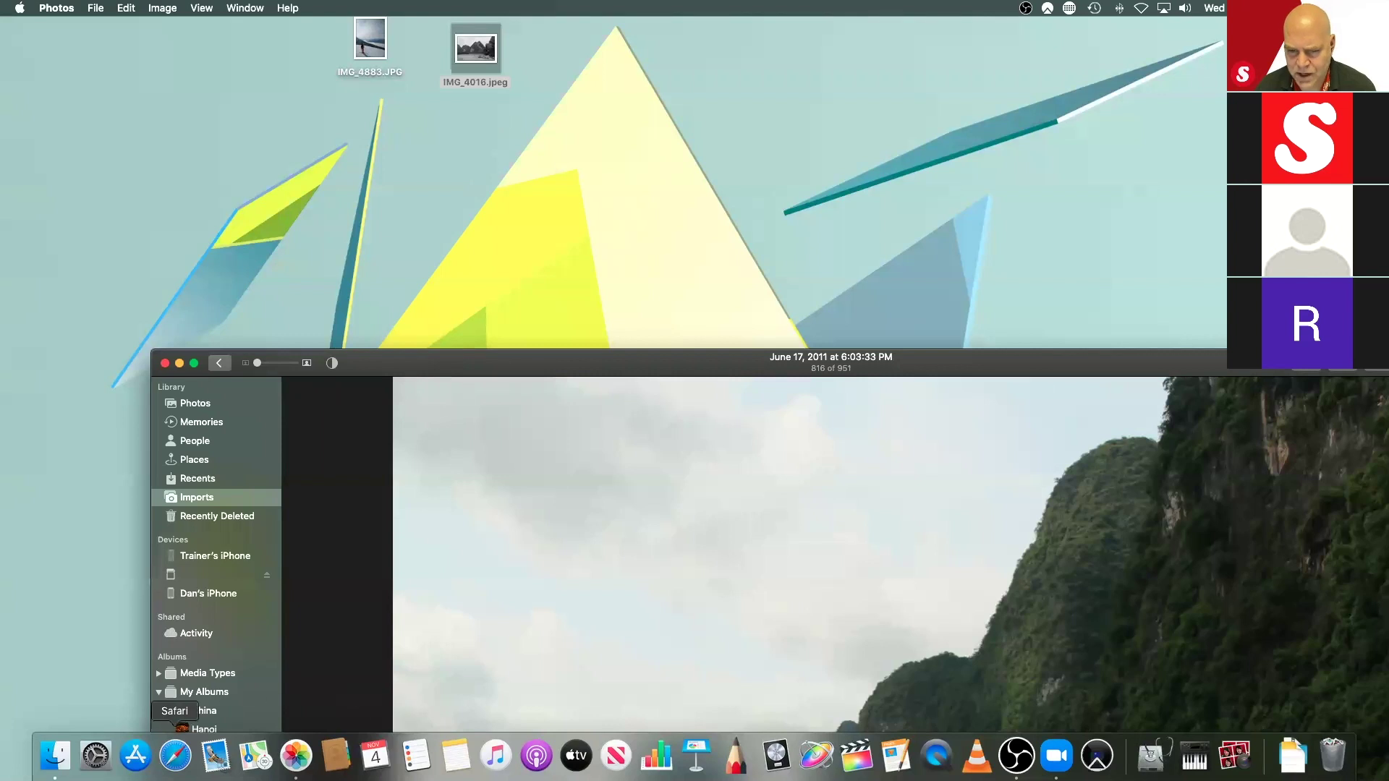
Step: Switch to FaceTime and move its sign-in window to the middle of the desktop above the Photos window
key(super+space)
text(facetime)
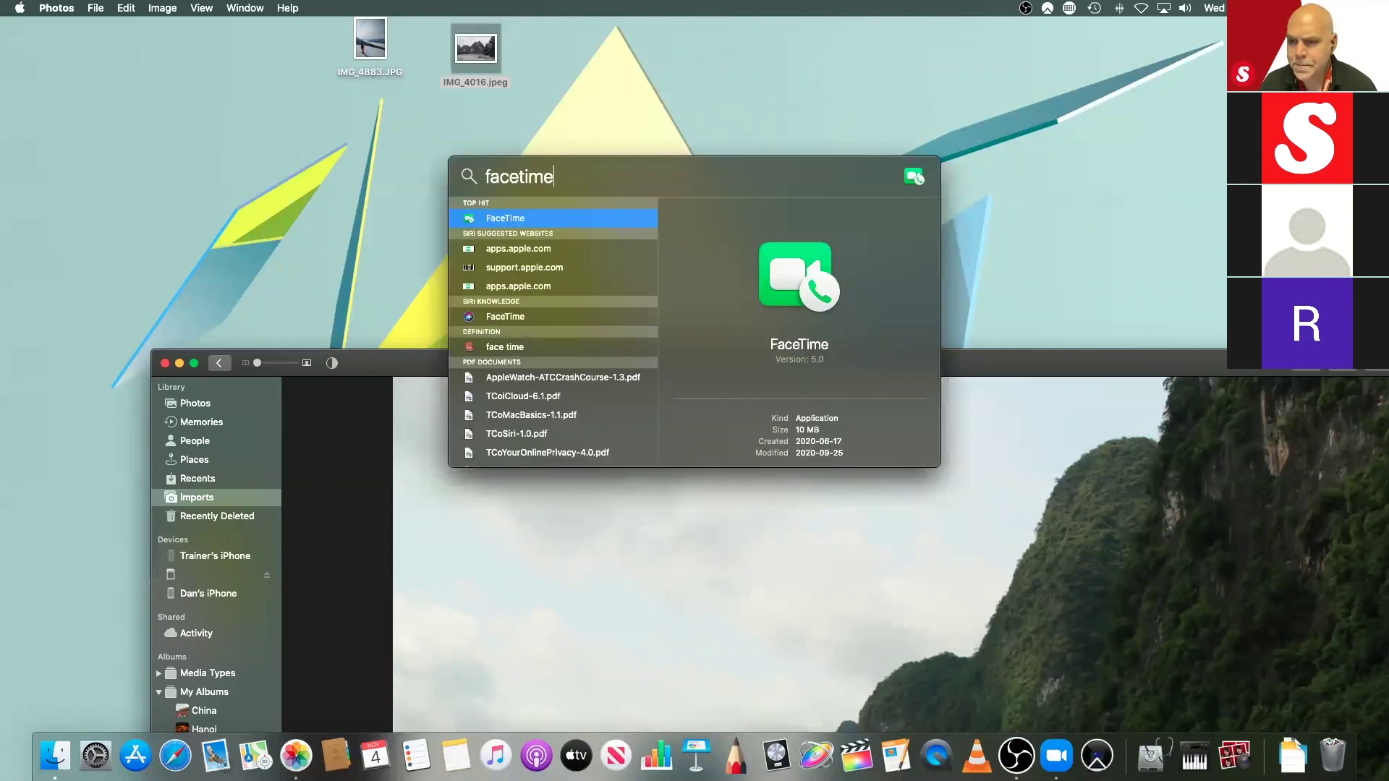
key(Return)
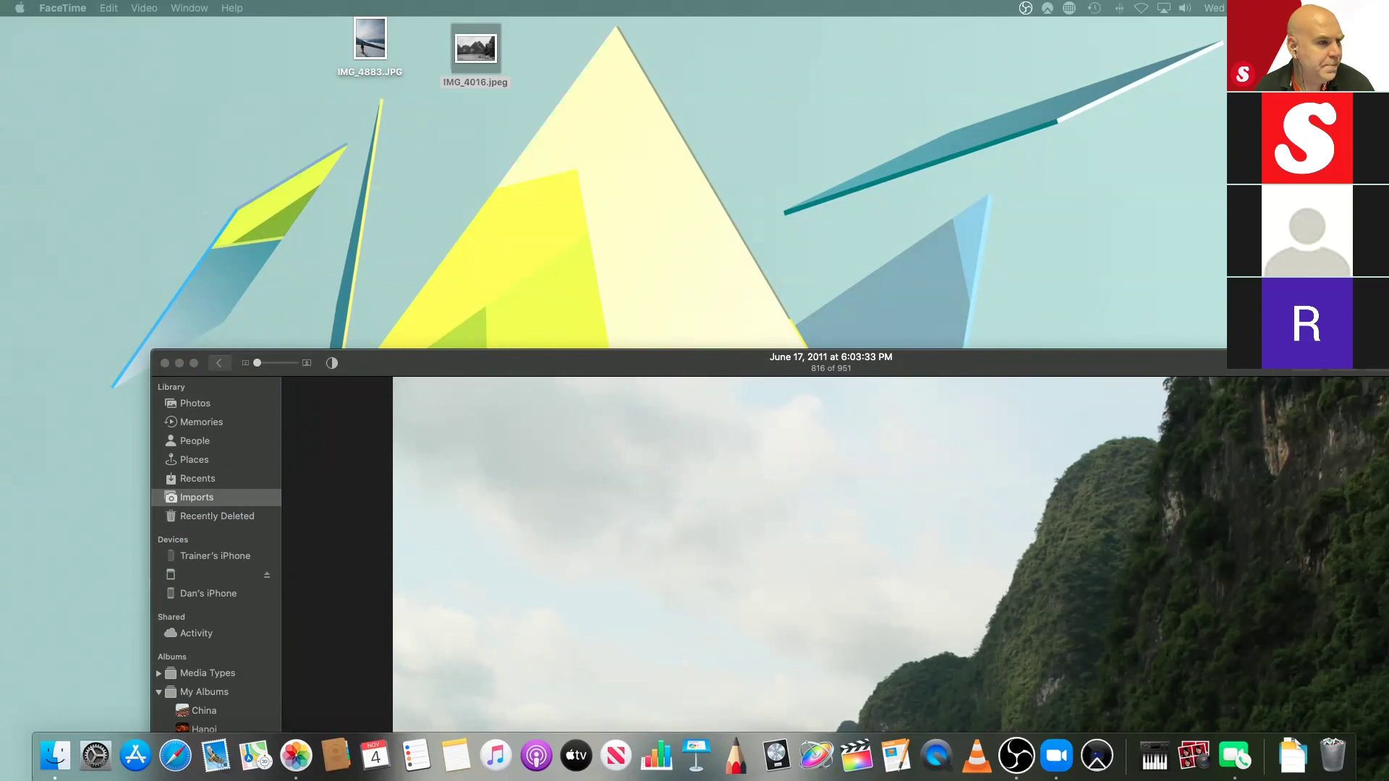
drag(87, 170, 499, 120)
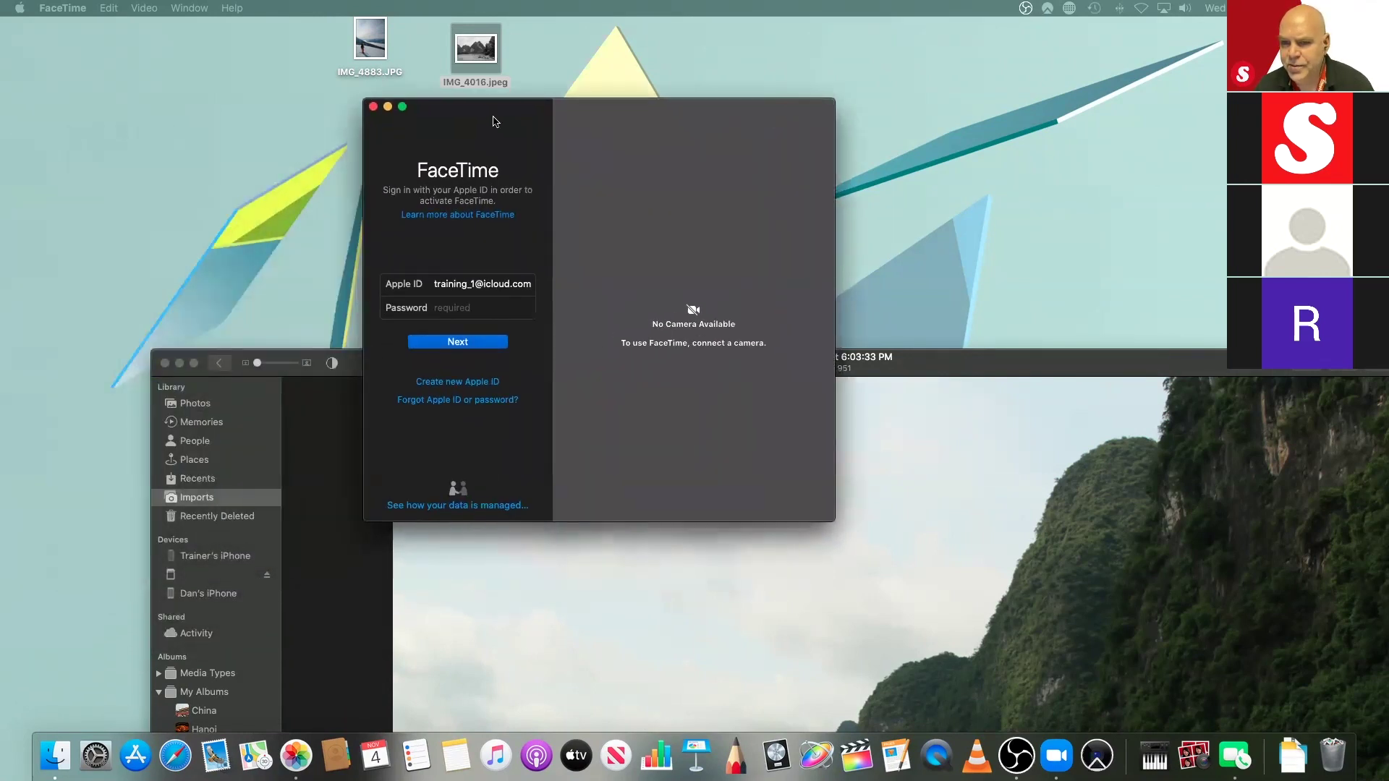
Step: Sign in to FaceTime by entering the password for the prefilled Apple ID
click(450, 309)
text(******)
key(BackSpace)
key(BackSpace)
key(BackSpace)
key(BackSpace)
key(BackSpace)
key(BackSpace)
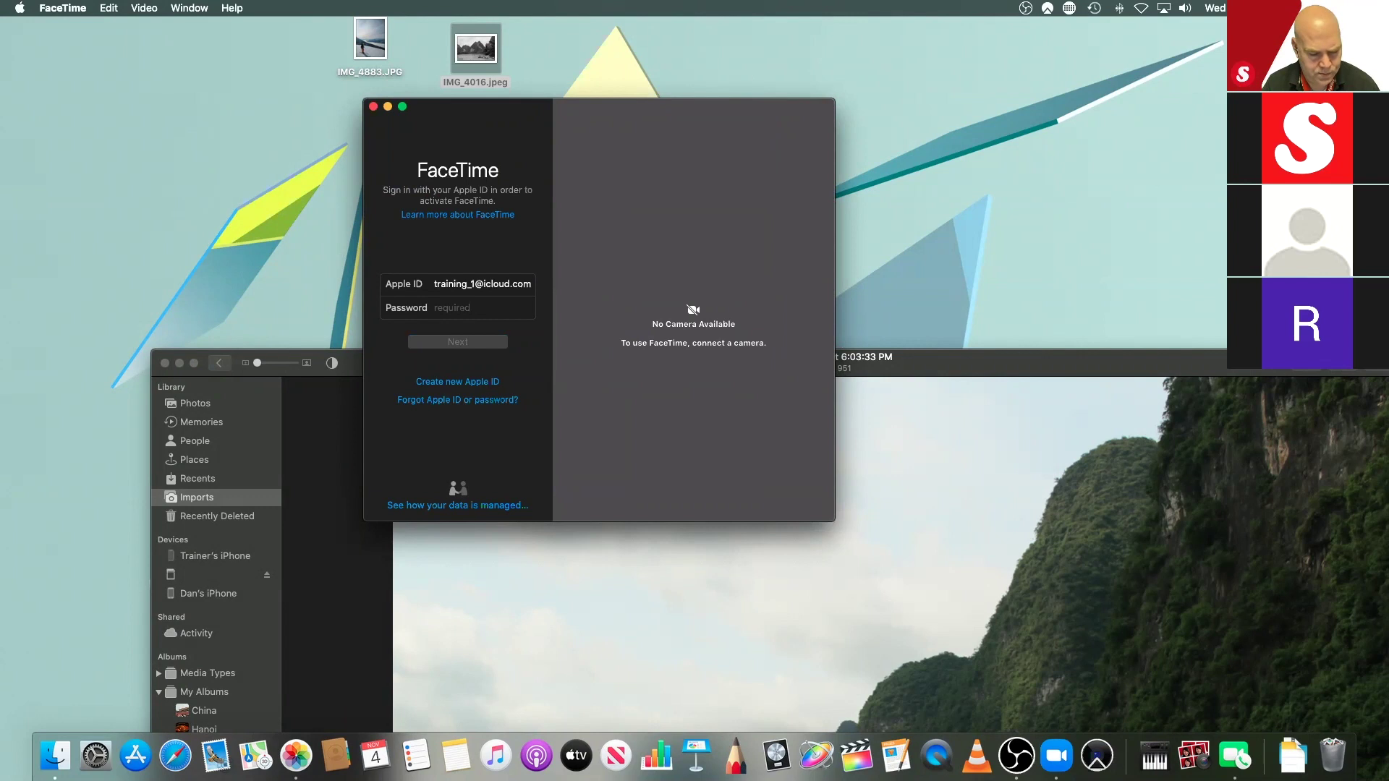
text(**********)
key(Return)
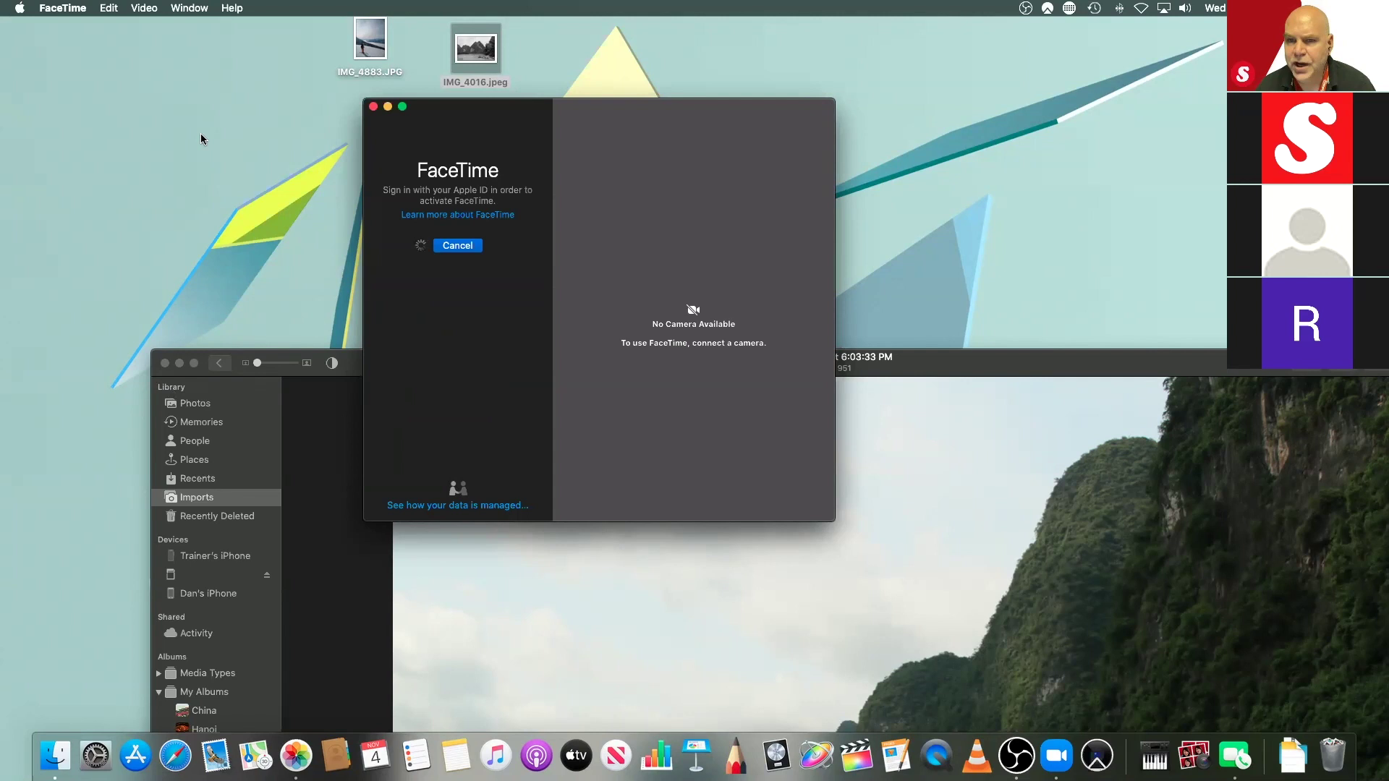
Step: Check FaceTime's video, microphone and output options, and space its window and the IMG_4016.jpeg file apart on the desktop
click(145, 9)
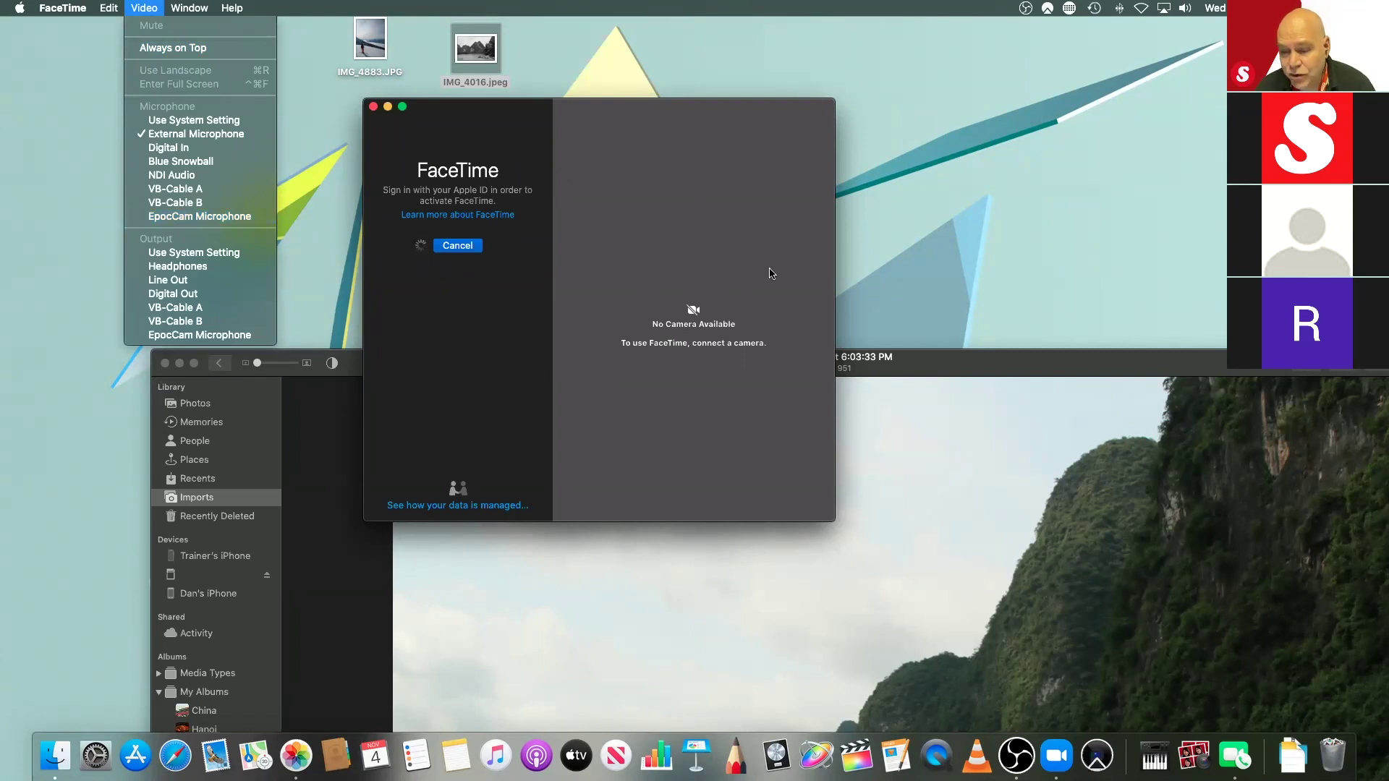
click(481, 109)
drag(481, 108, 656, 79)
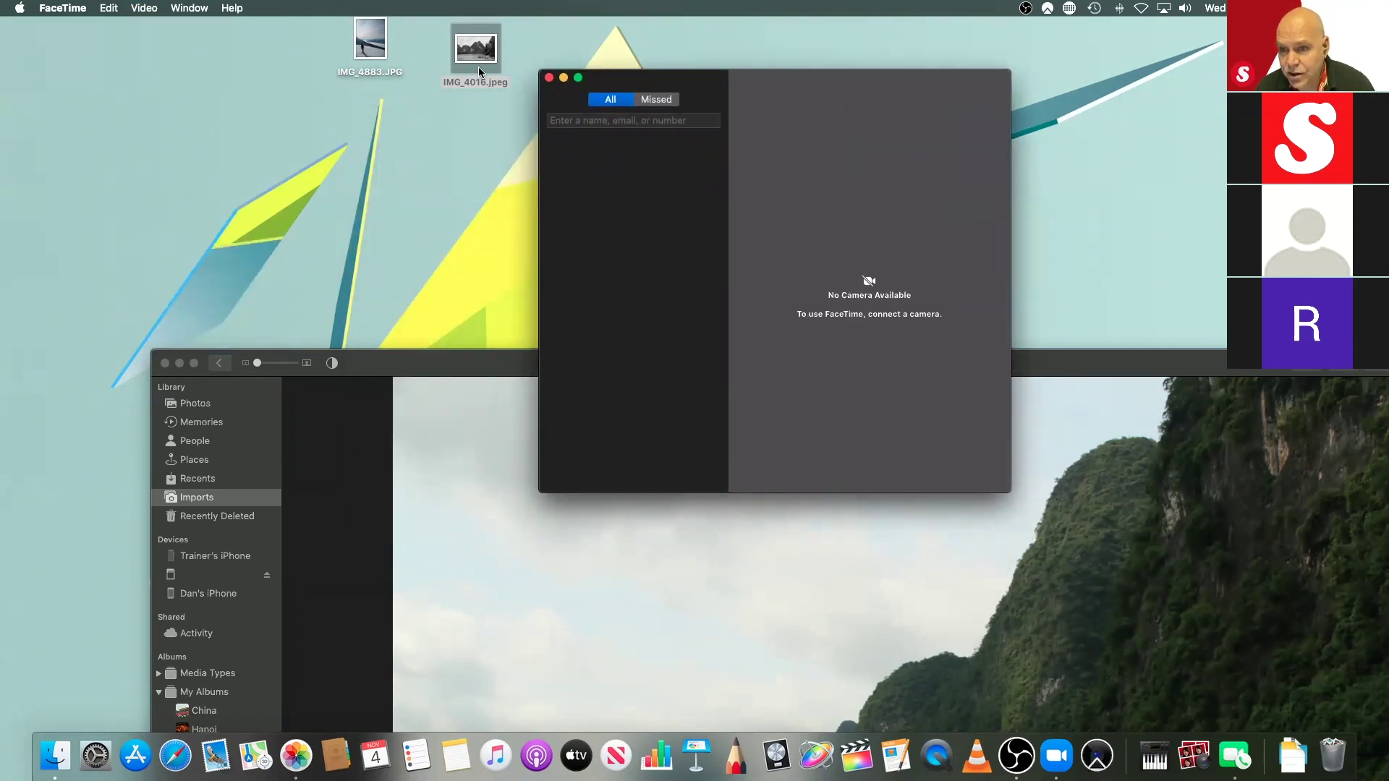
drag(481, 58, 480, 119)
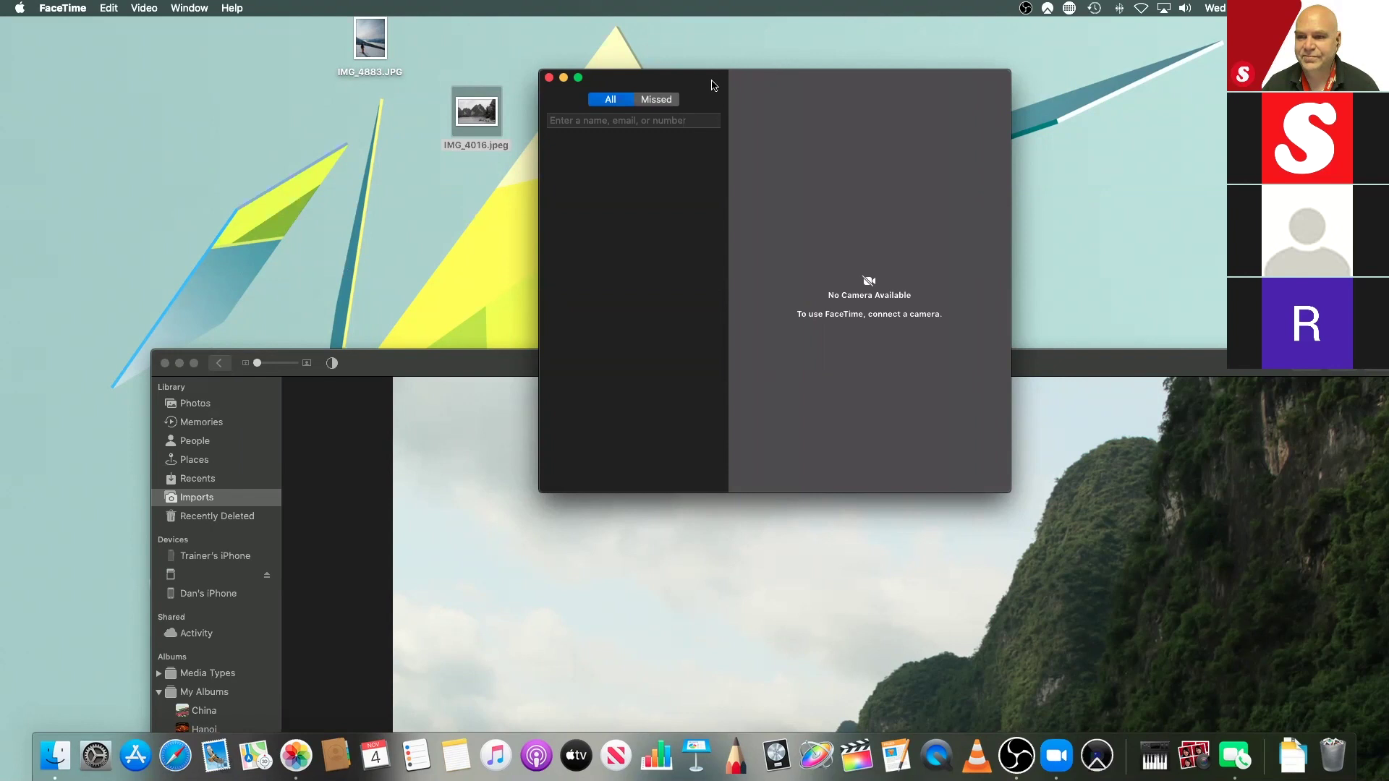
Step: Close the FaceTime window and move the Photos window back up so the whole river photo shows
click(550, 79)
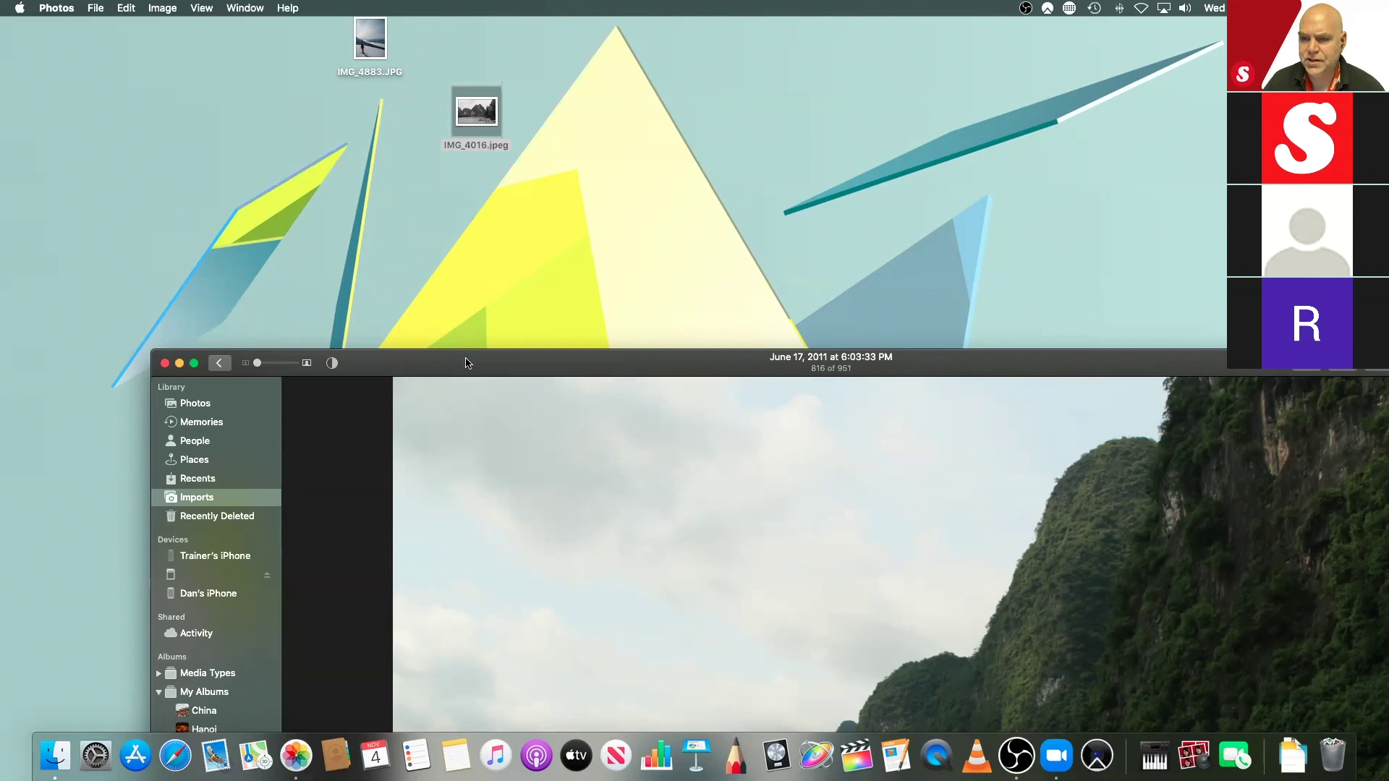
drag(466, 362, 370, 19)
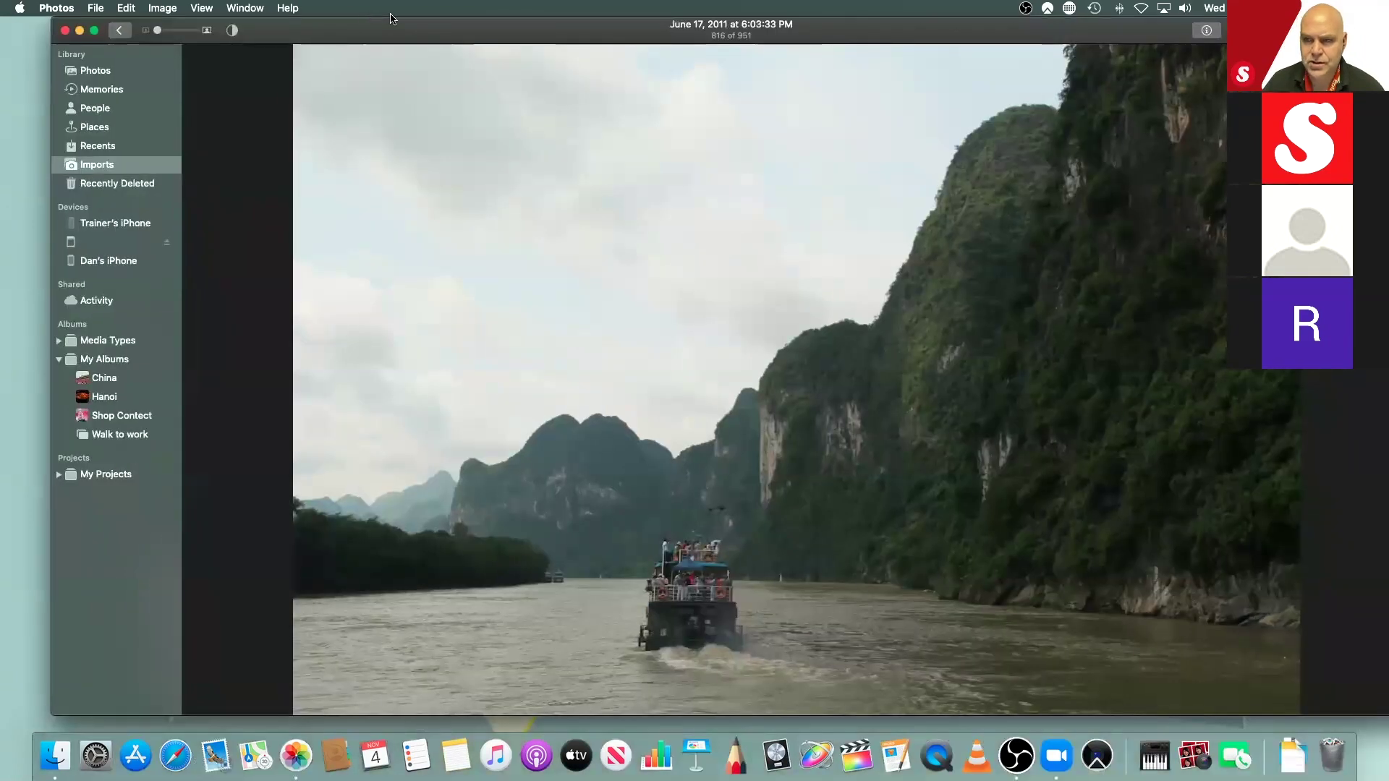